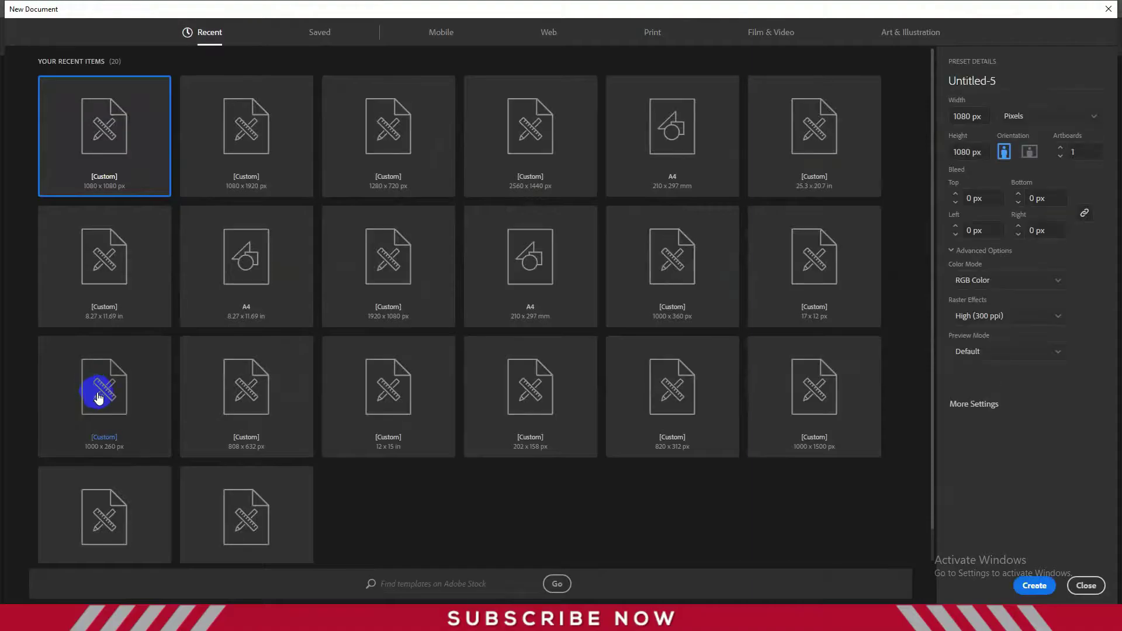
Create a 1080 × 1080 px RGB document at 300 ppi
left_click(982, 152)
left_click(998, 404)
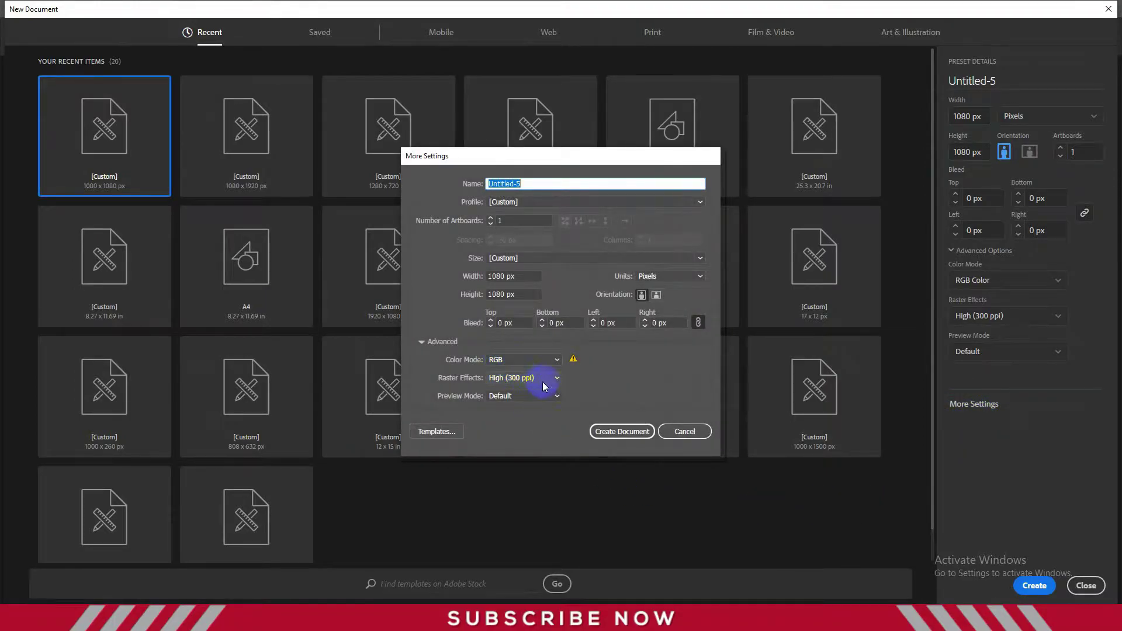
left_click(611, 432)
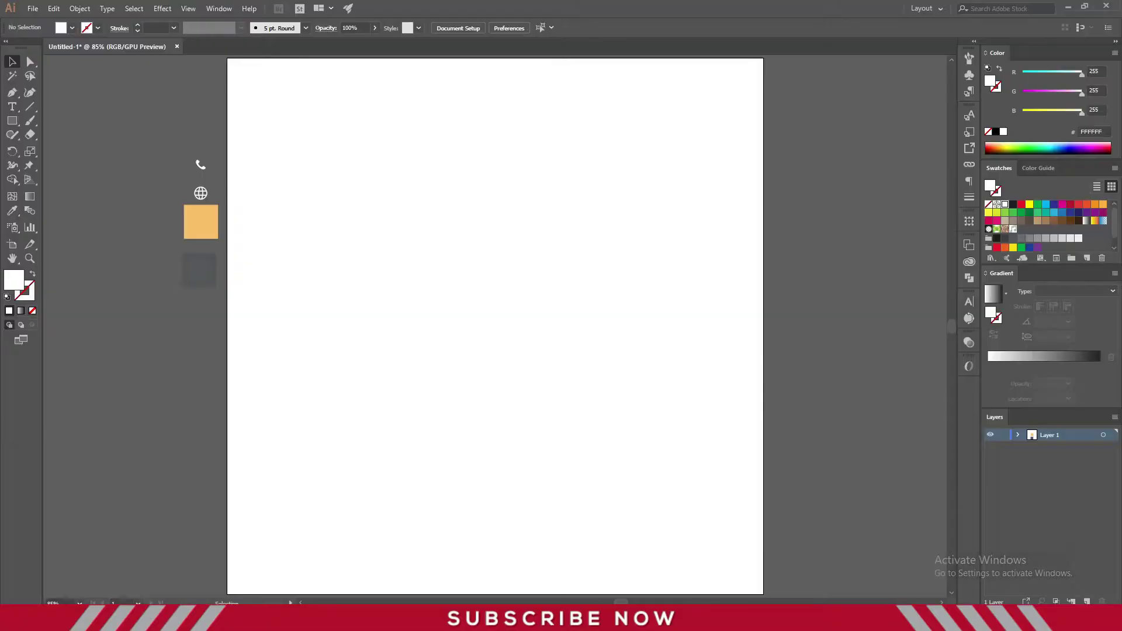
left_click(11, 121)
left_click(12, 61)
Draw a 1080 × 1080 px rectangle on the canvas
left_click(11, 120)
left_click(423, 245)
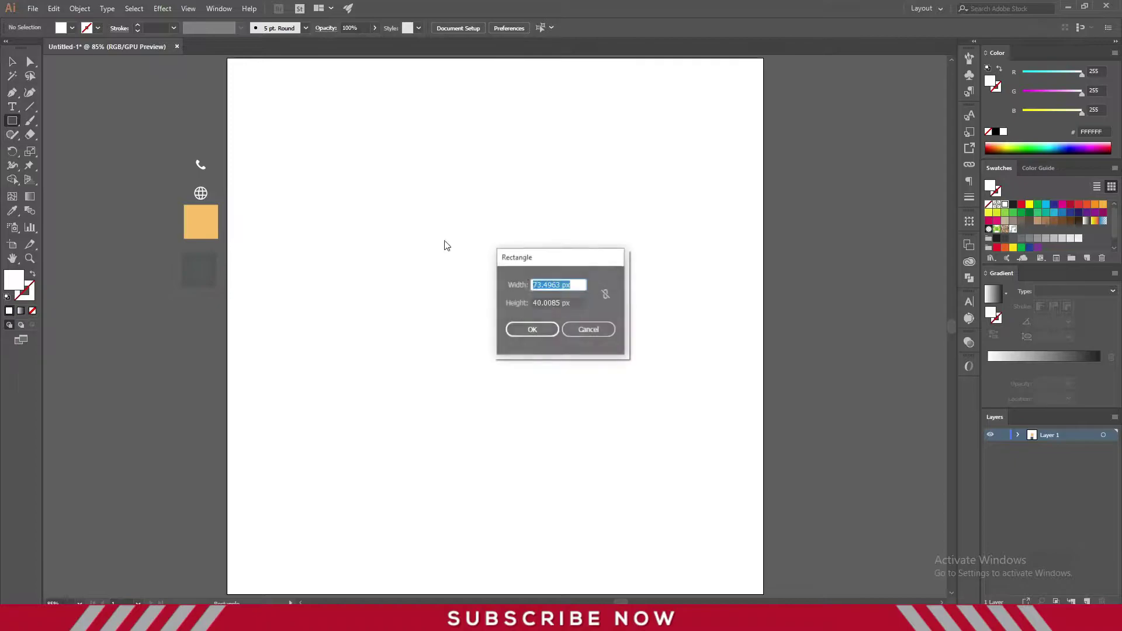
type("1080")
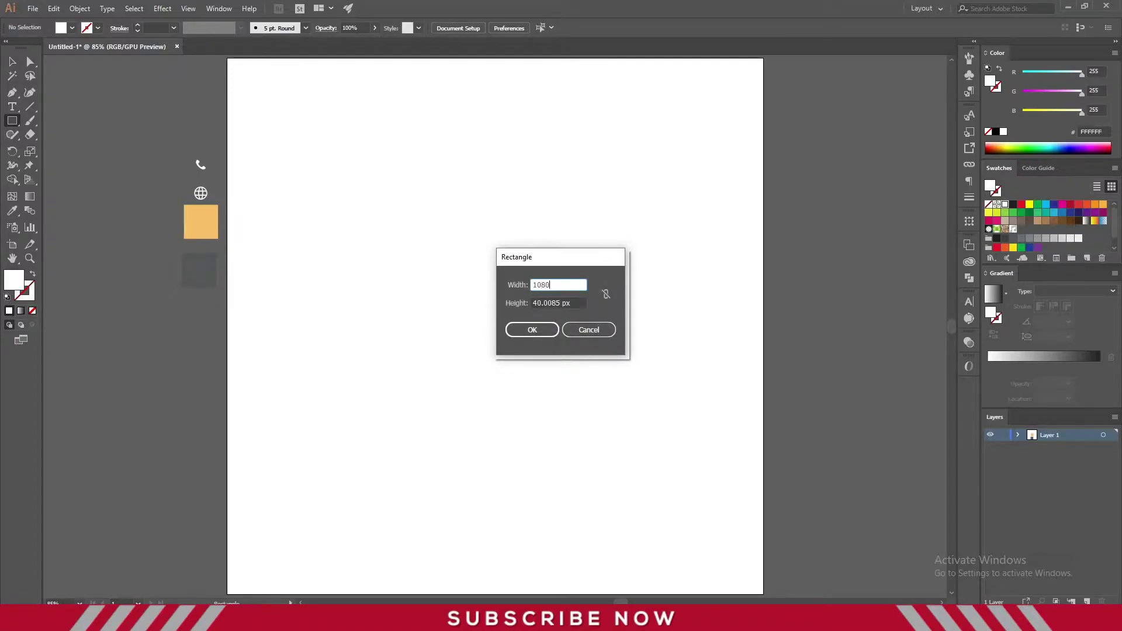
key("Tab")
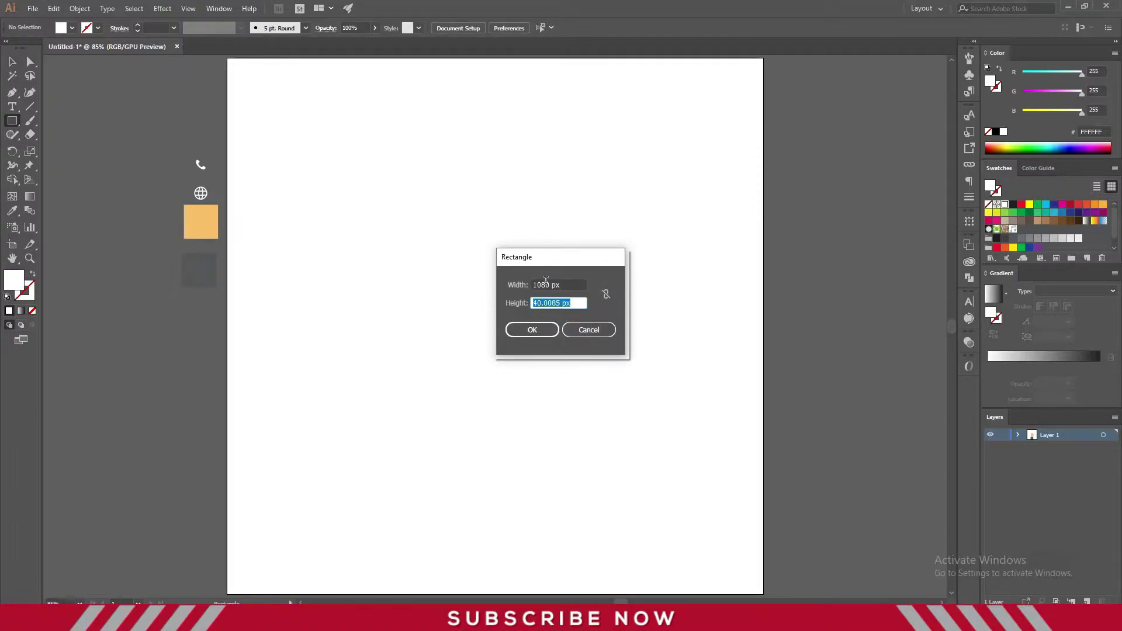
type("1080")
left_click(552, 331)
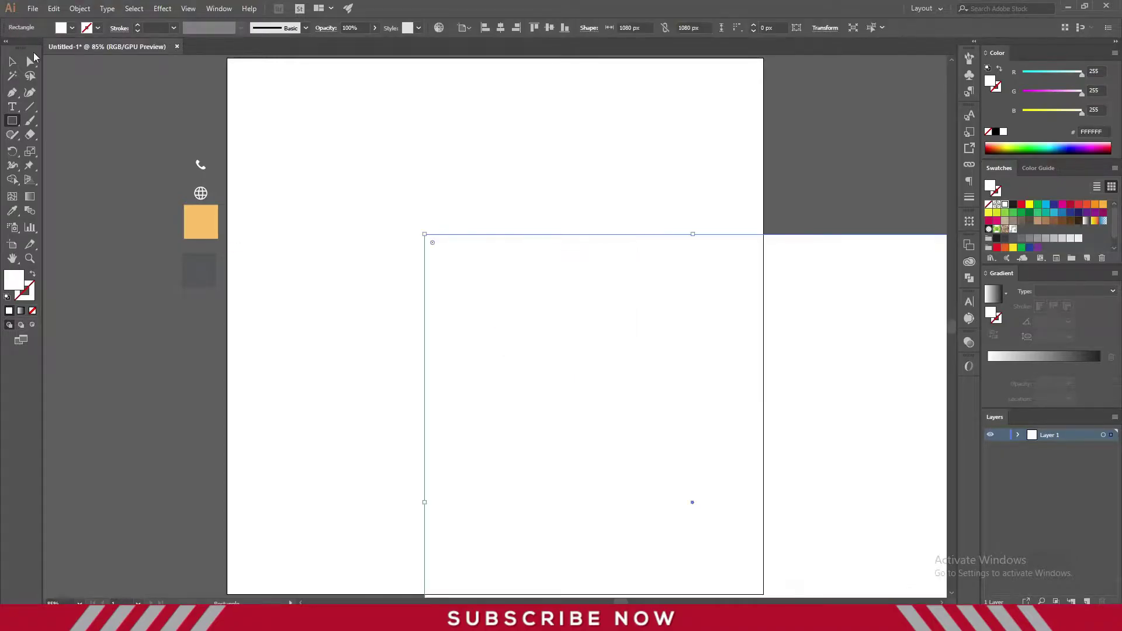
Centre the square on the artboard and give it the dark radial gradient with a near-black outer stop
left_click(12, 62)
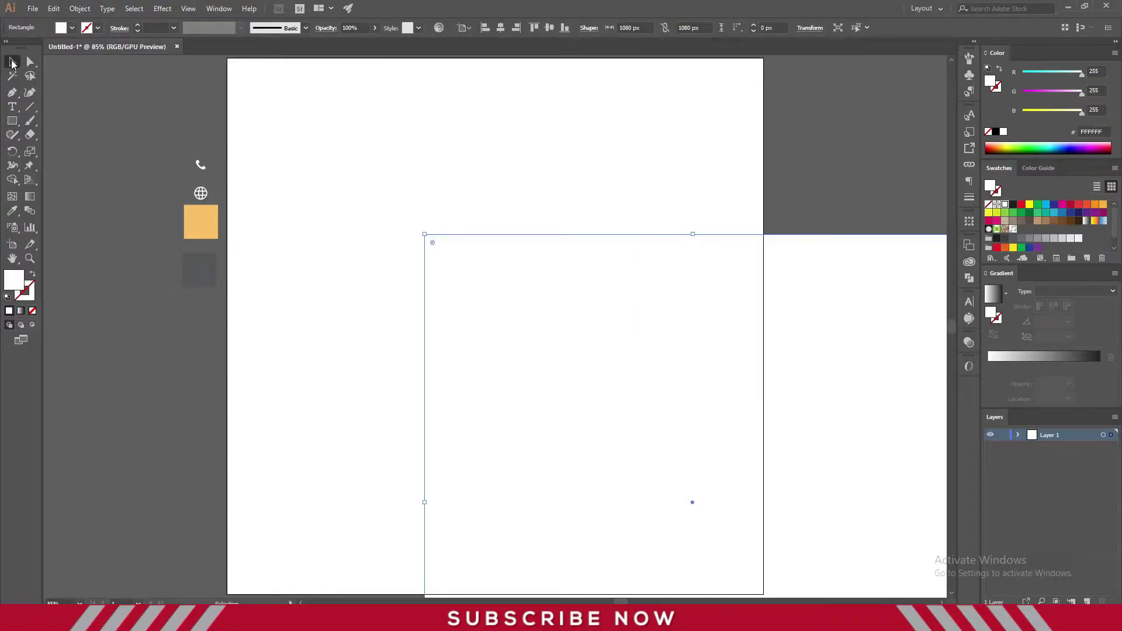
left_click(501, 27)
left_click(550, 28)
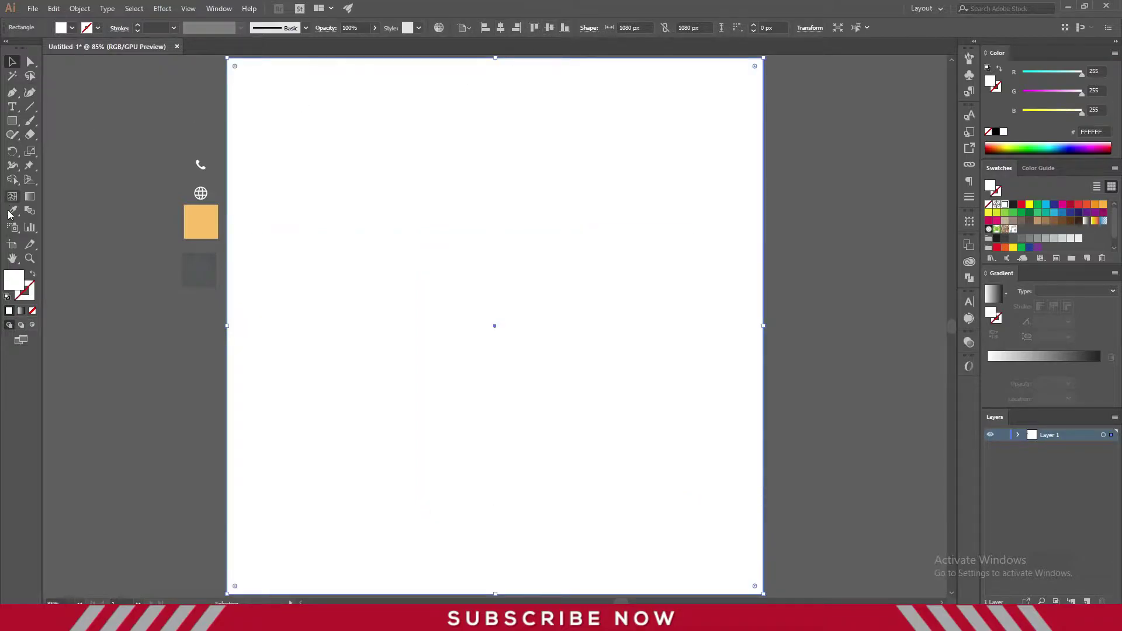
left_click(12, 210)
left_click(199, 270)
left_click(12, 61)
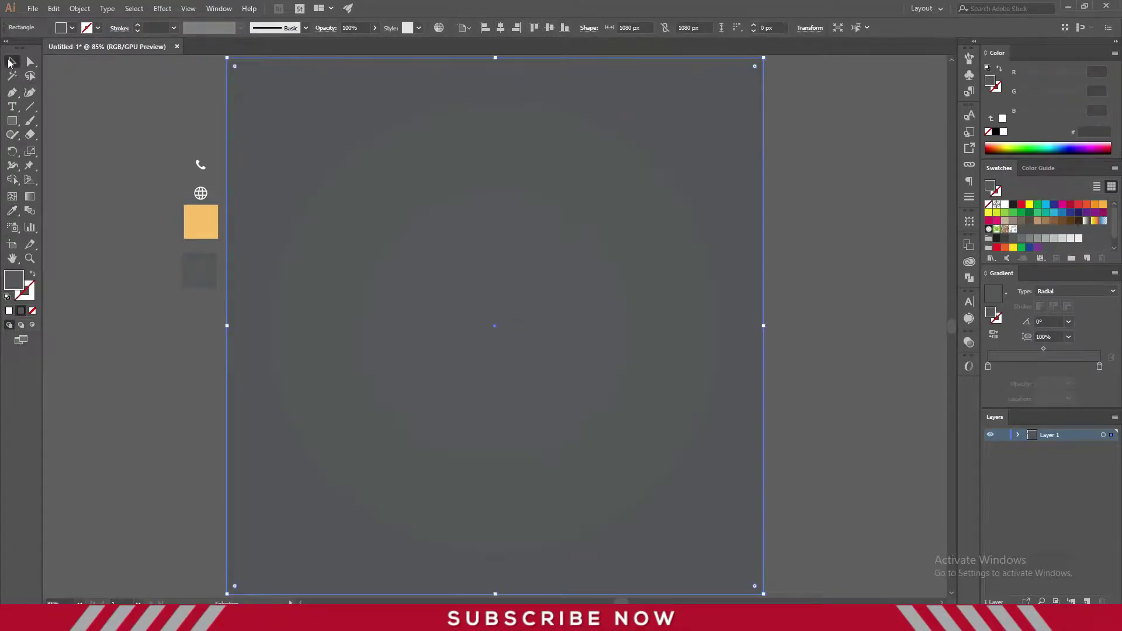
left_click_drag(1013, 212, 1099, 367)
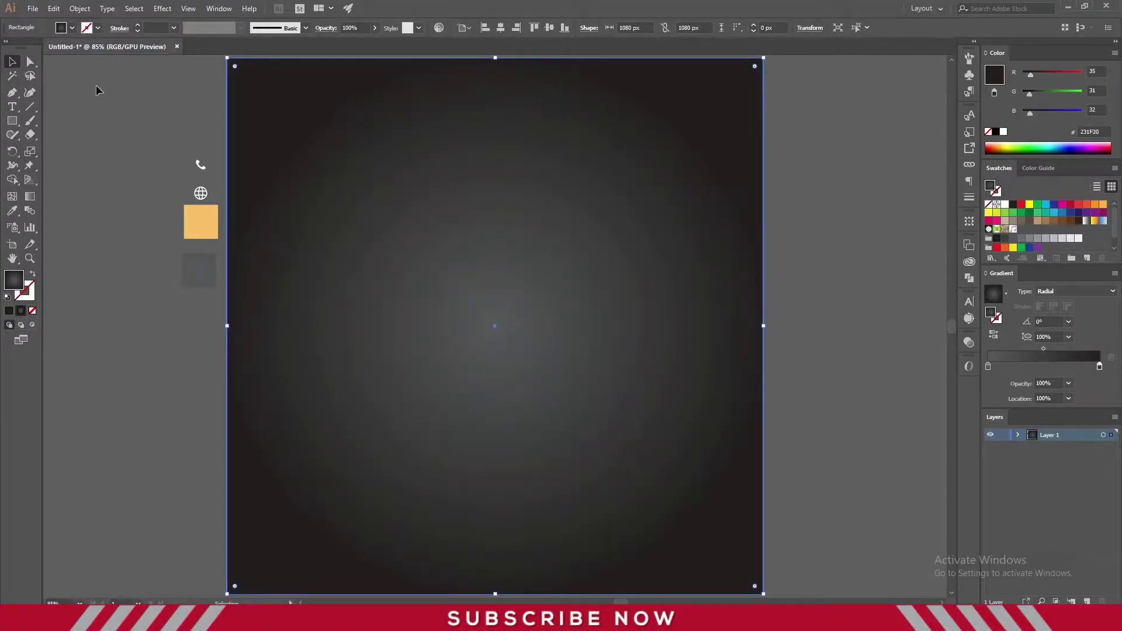
Stretch the background's radial gradient ring into a taller ellipse at about 139.6% aspect ratio
left_click(29, 197)
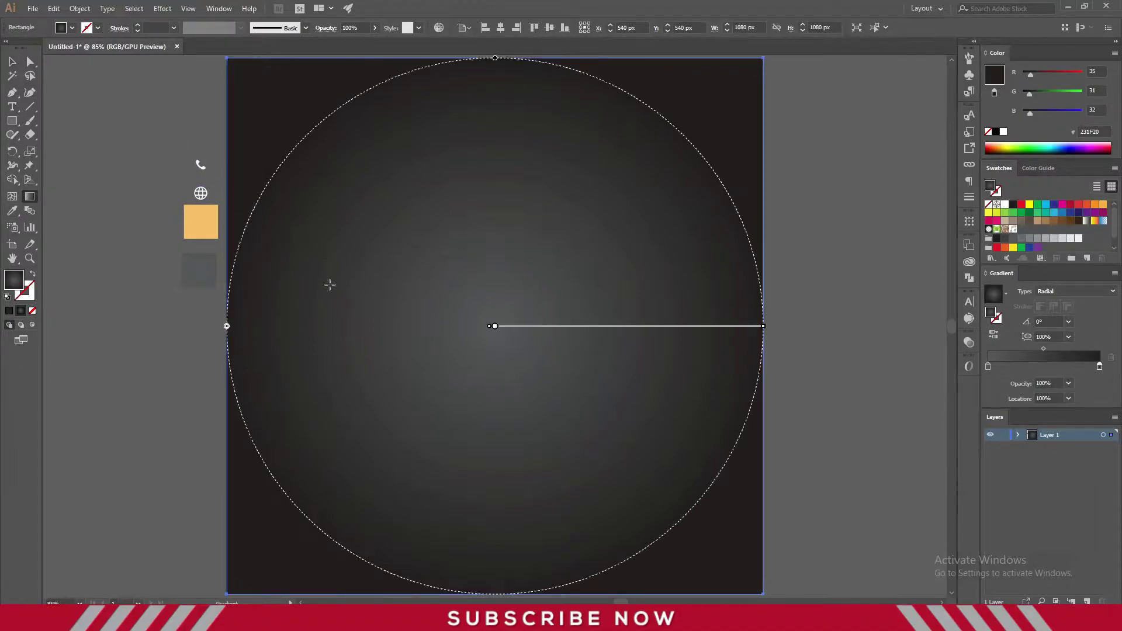
scroll(466, 141, "down", 1)
scroll(395, 194, "down", 1)
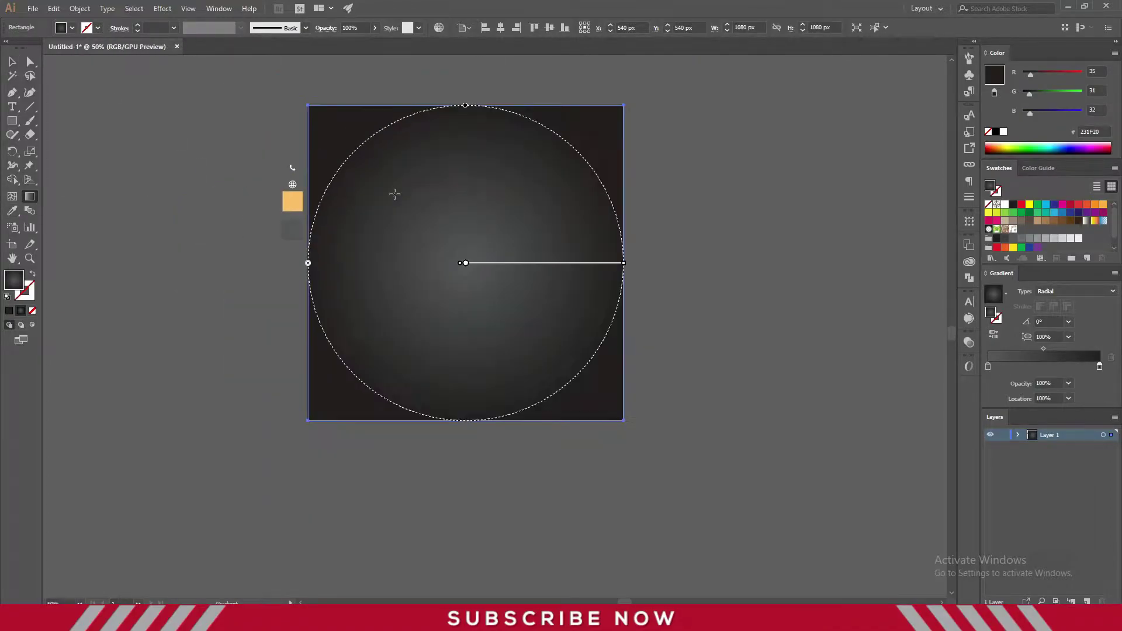
left_click_drag(307, 263, 327, 263)
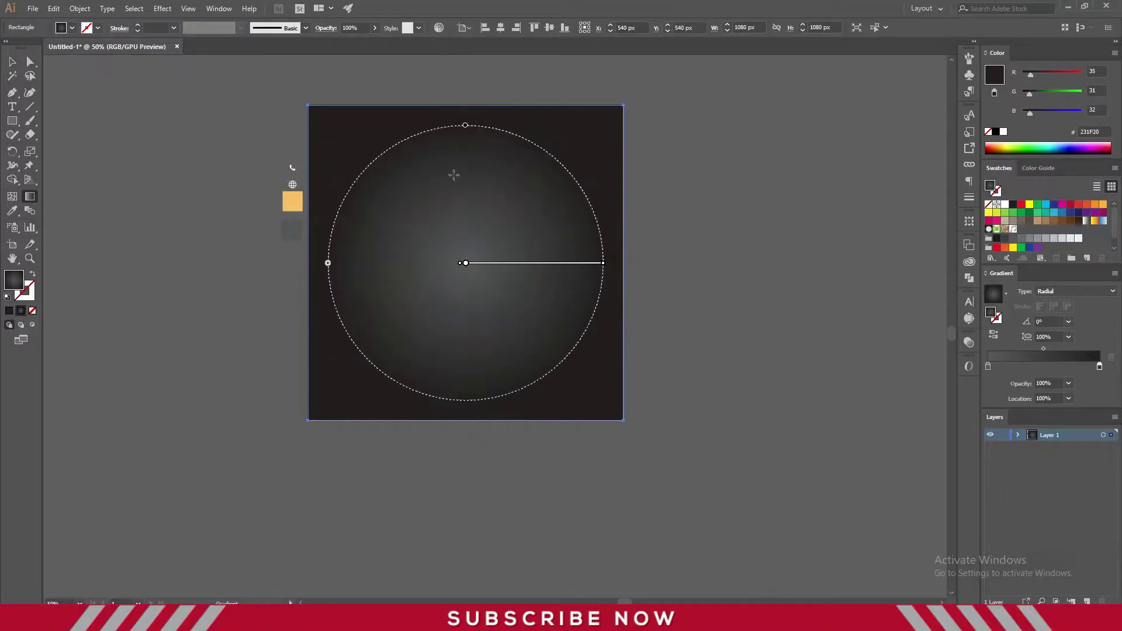
left_click_drag(465, 126, 465, 87)
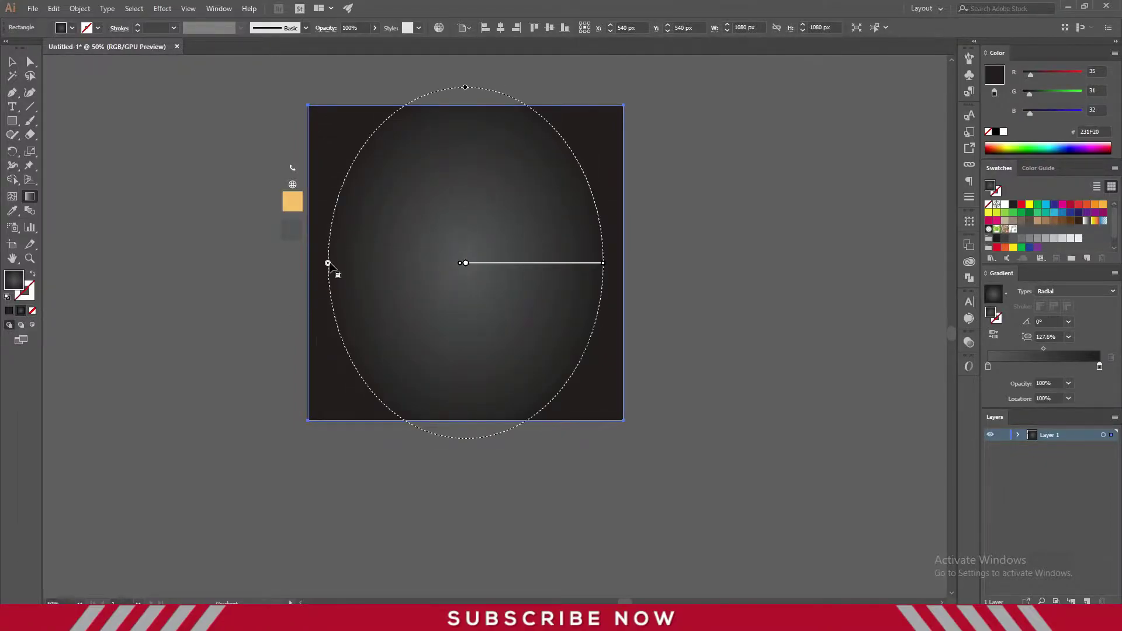
left_click_drag(328, 263, 299, 261)
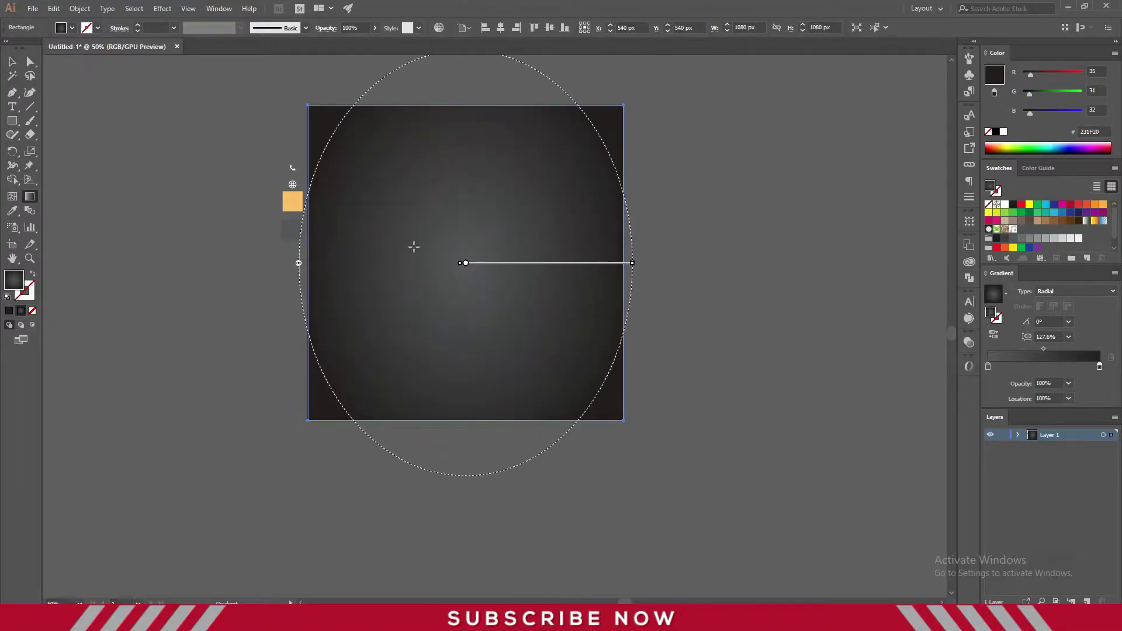
scroll(415, 245, "up", 1)
left_click_drag(465, 107, 466, 87)
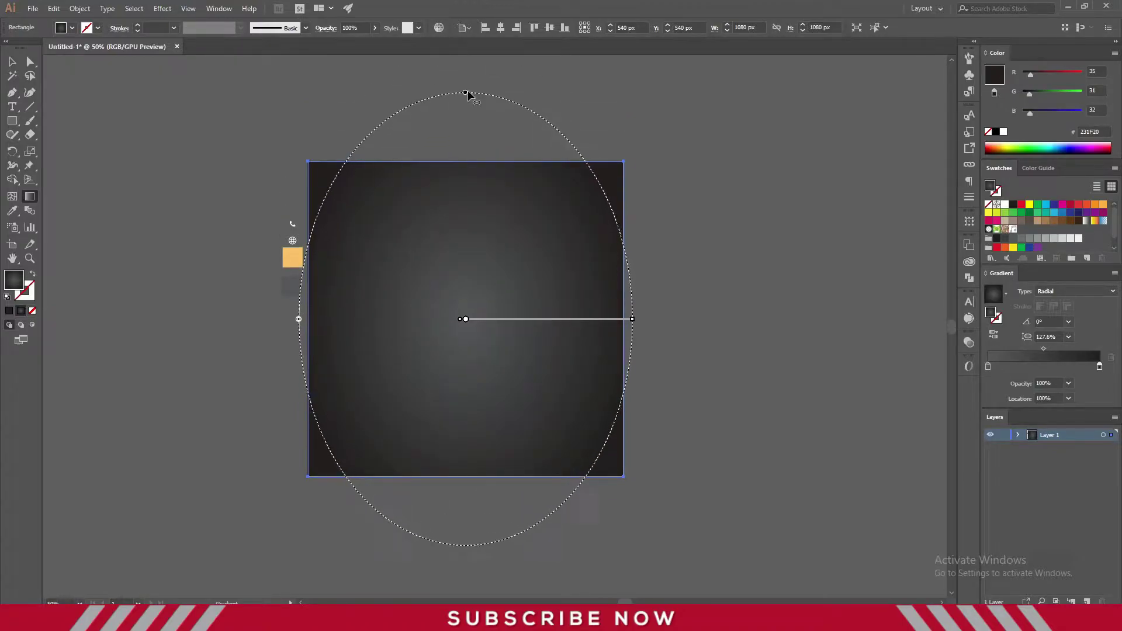
left_click_drag(299, 318, 283, 320)
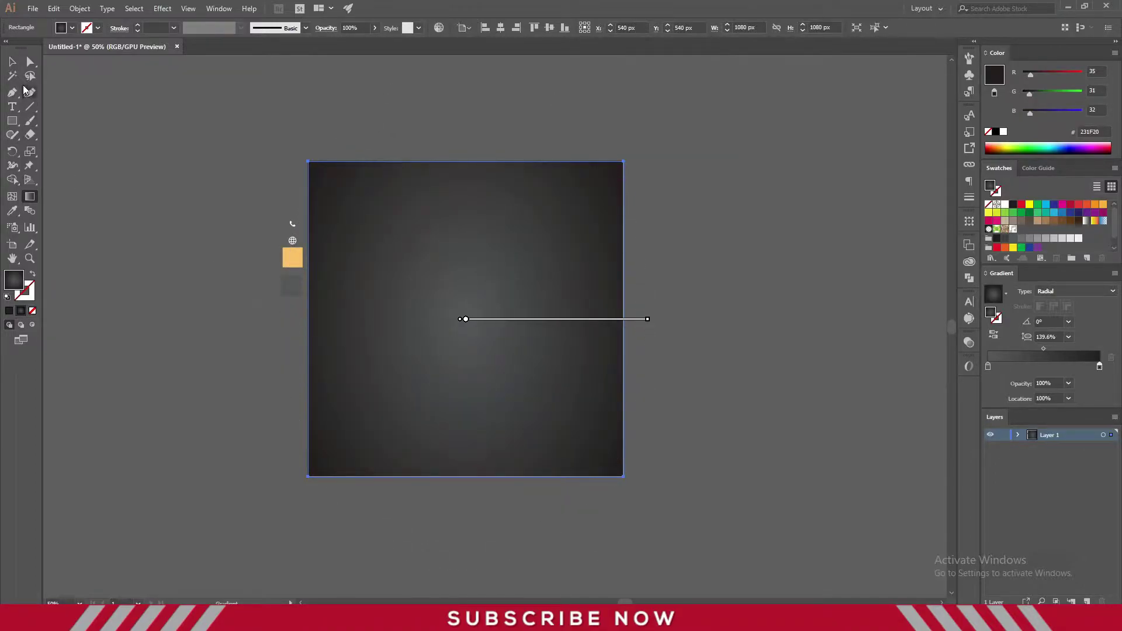
left_click(12, 61)
left_click(180, 150)
key("ctrl+0")
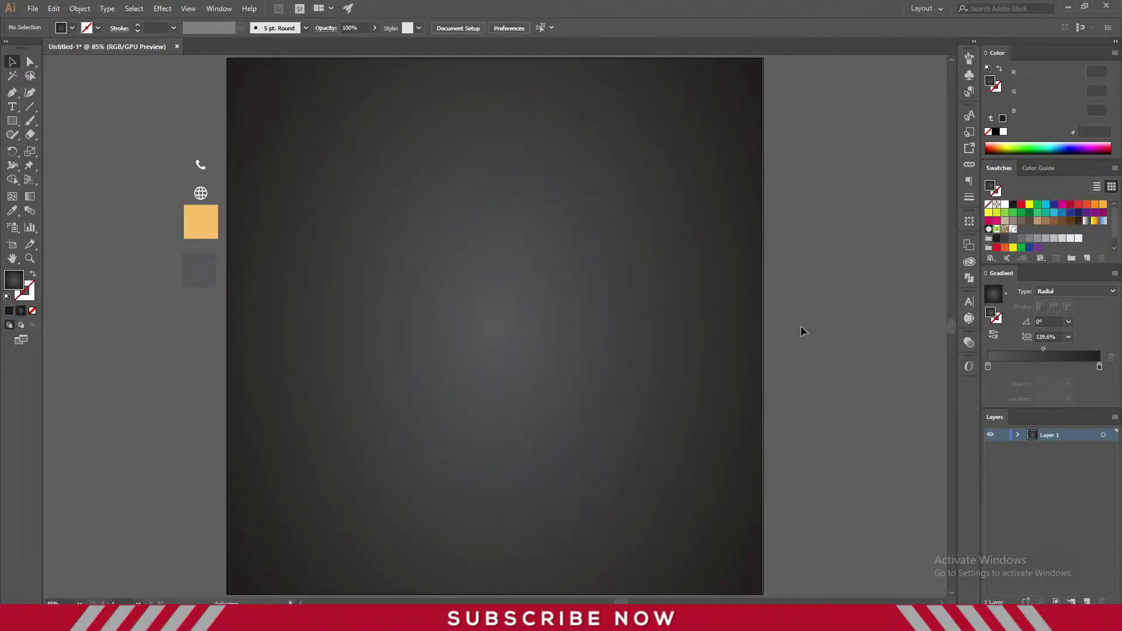
Offset the background path by -26 px and turn the inset copy into a guide
left_click(356, 235)
left_click(81, 10)
mouse_move(92, 273)
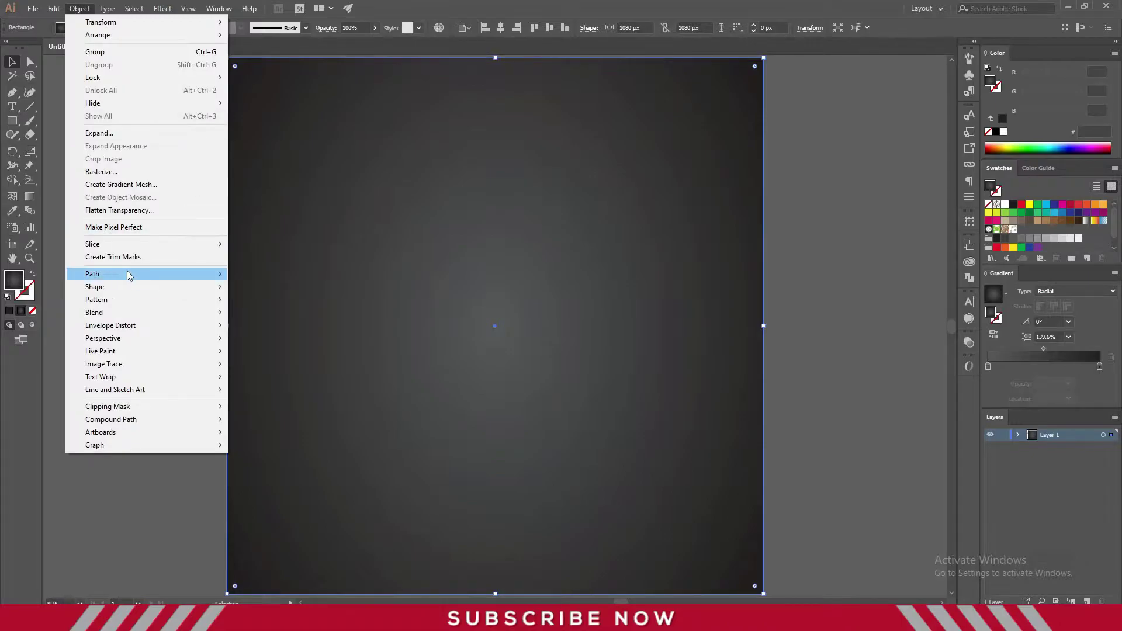
left_click(264, 316)
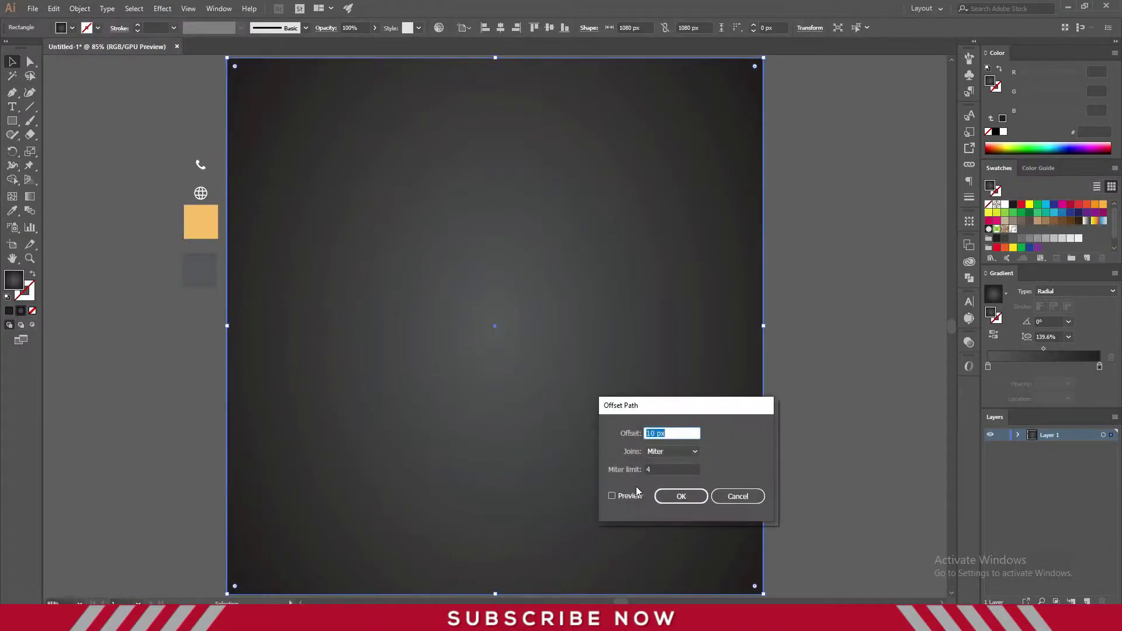
left_click(612, 495)
scroll(672, 433, "down", 10)
scroll(672, 433, "down", 11)
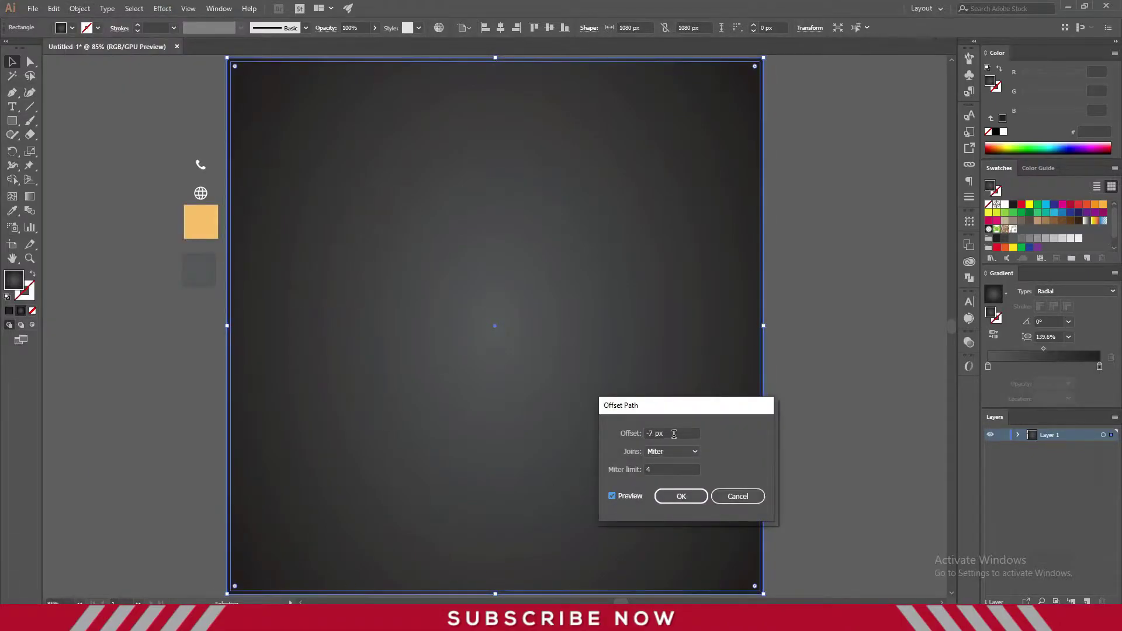
scroll(672, 433, "down", 11)
scroll(672, 430, "down", 5)
scroll(673, 430, "up", 1)
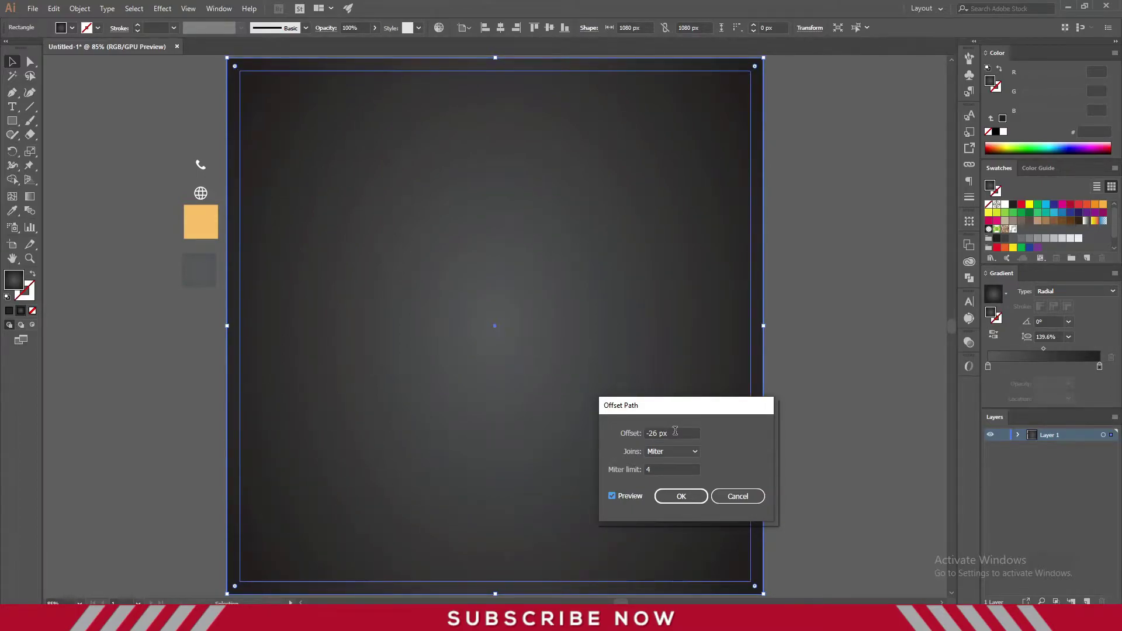
left_click(681, 496)
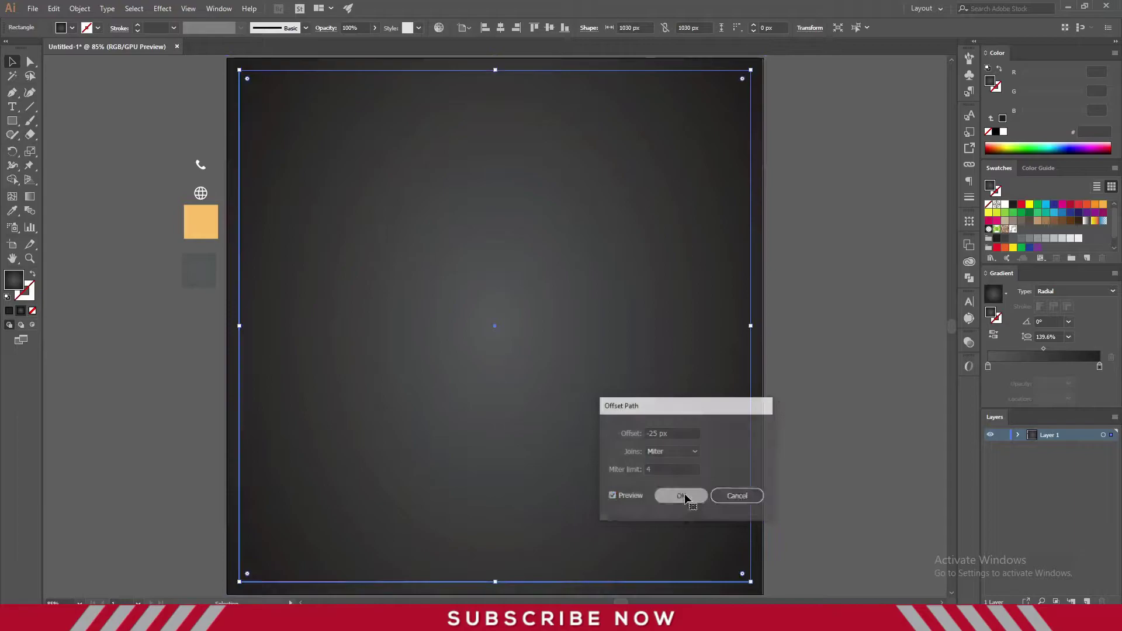
right_click(818, 399)
left_click(893, 476)
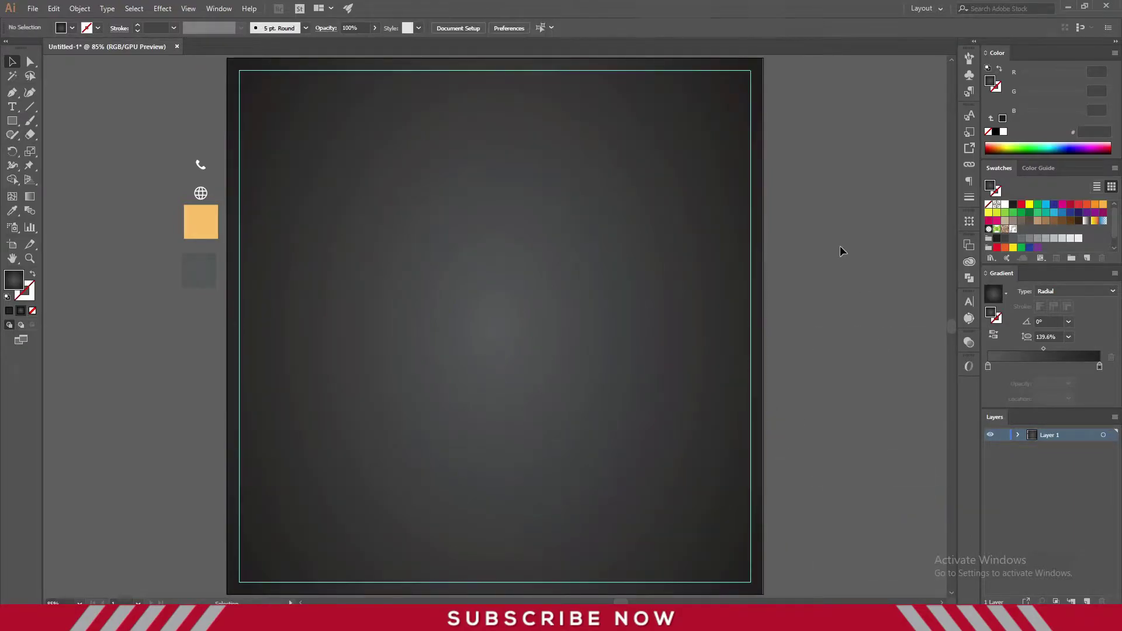
Add a NEW ARRIVAL text label beside the artboard and move it higher
left_click(12, 106)
left_click(115, 424)
type("NEW ARRIVAL")
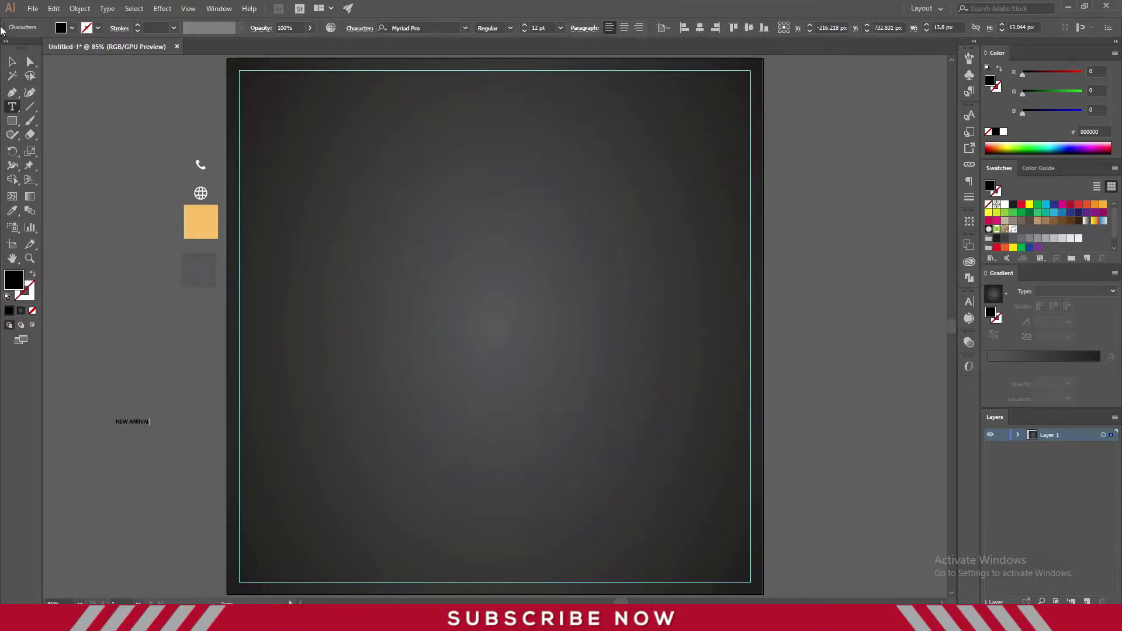
key("Escape")
left_click_drag(133, 421, 160, 318)
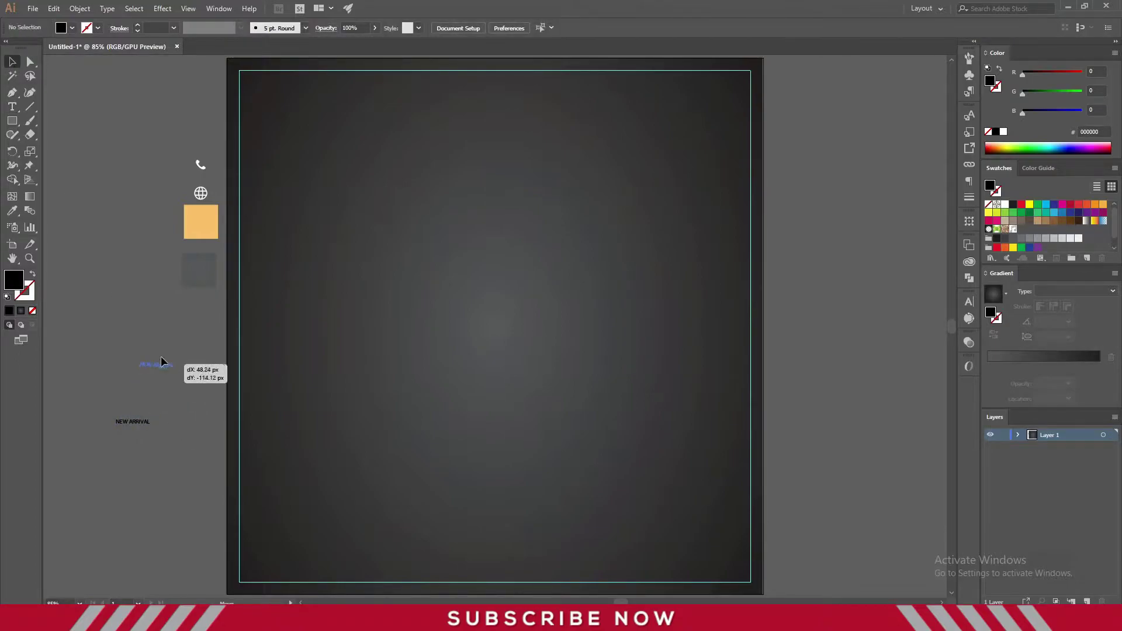
left_click(149, 388)
Add MUSIC and HEADPHONE labels, placing HEADPHONE just below MUSIC
key("t")
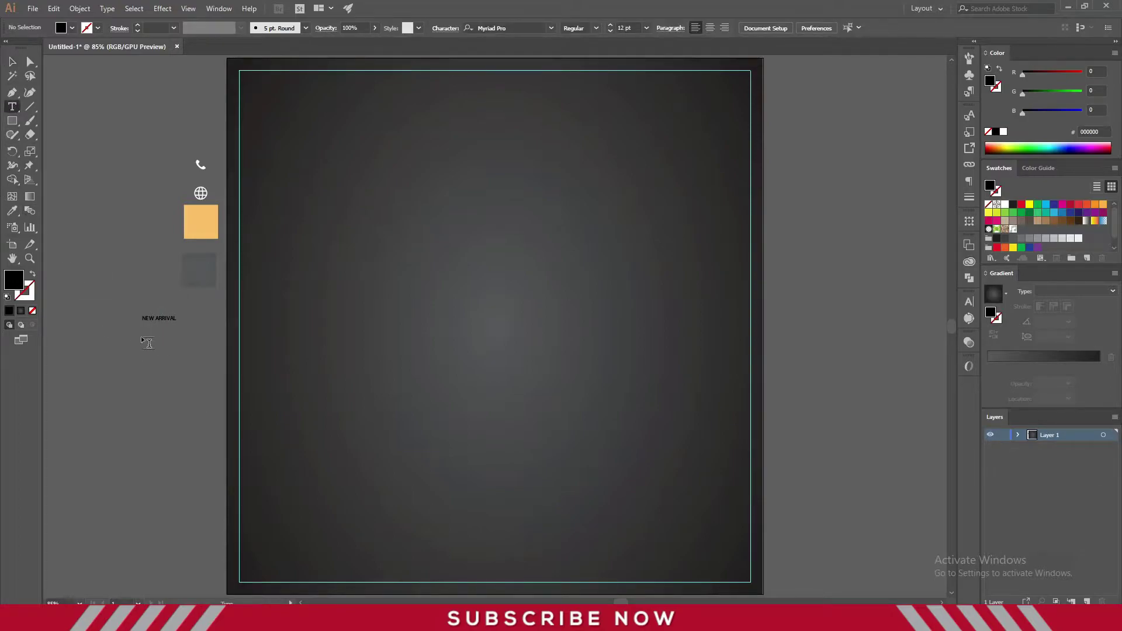
left_click(136, 348)
type("MUS")
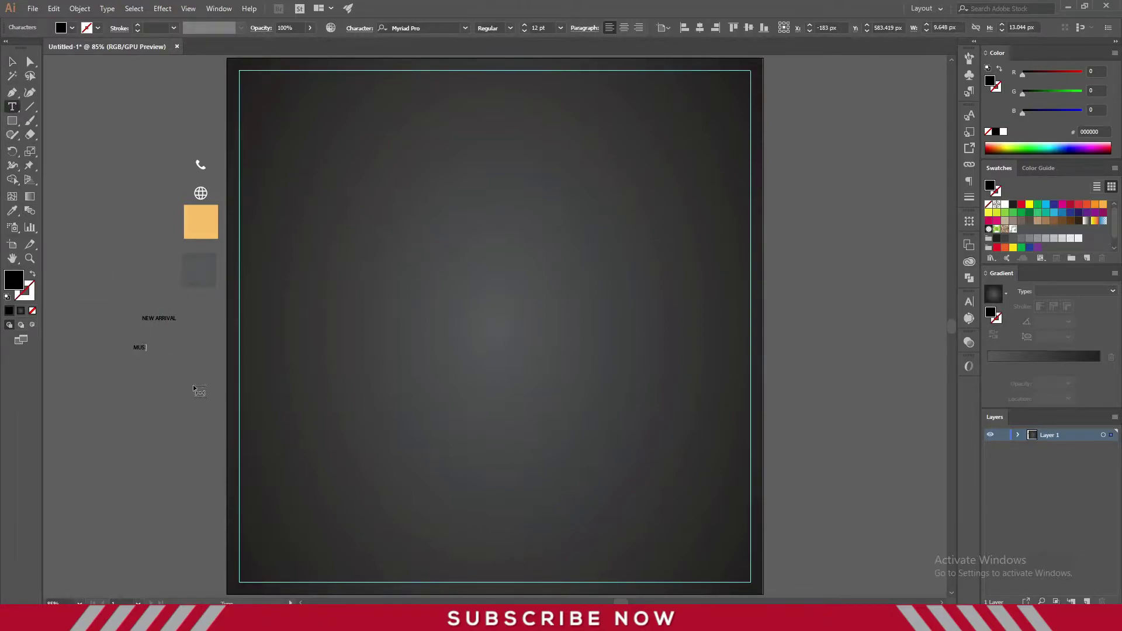
type("IC")
key("Escape")
key("t")
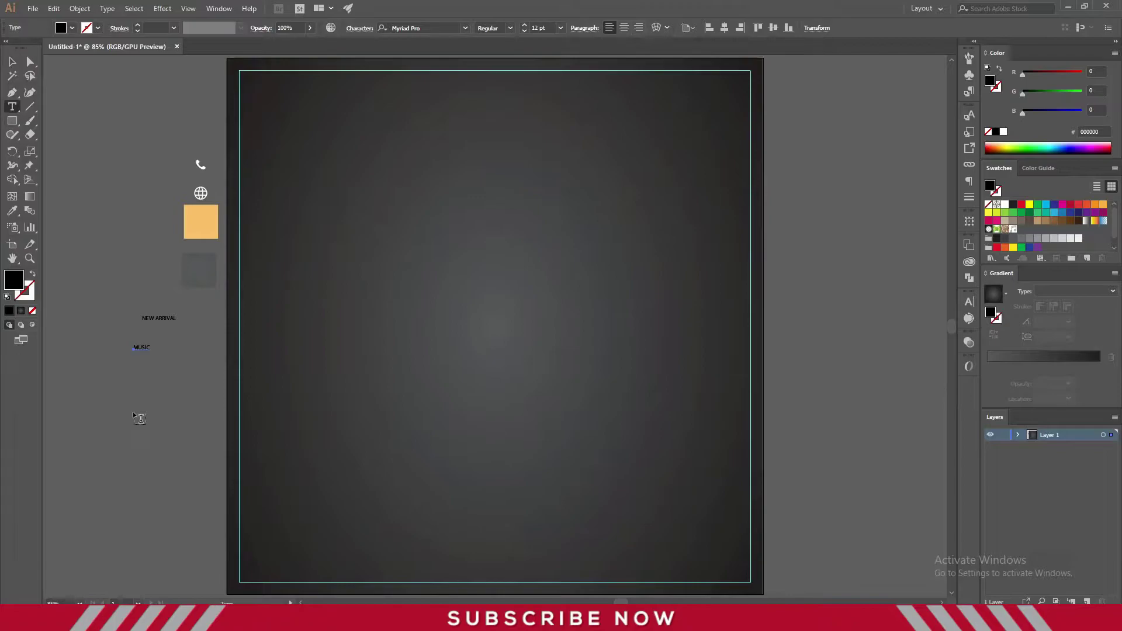
left_click(134, 412)
type("EADPHONE")
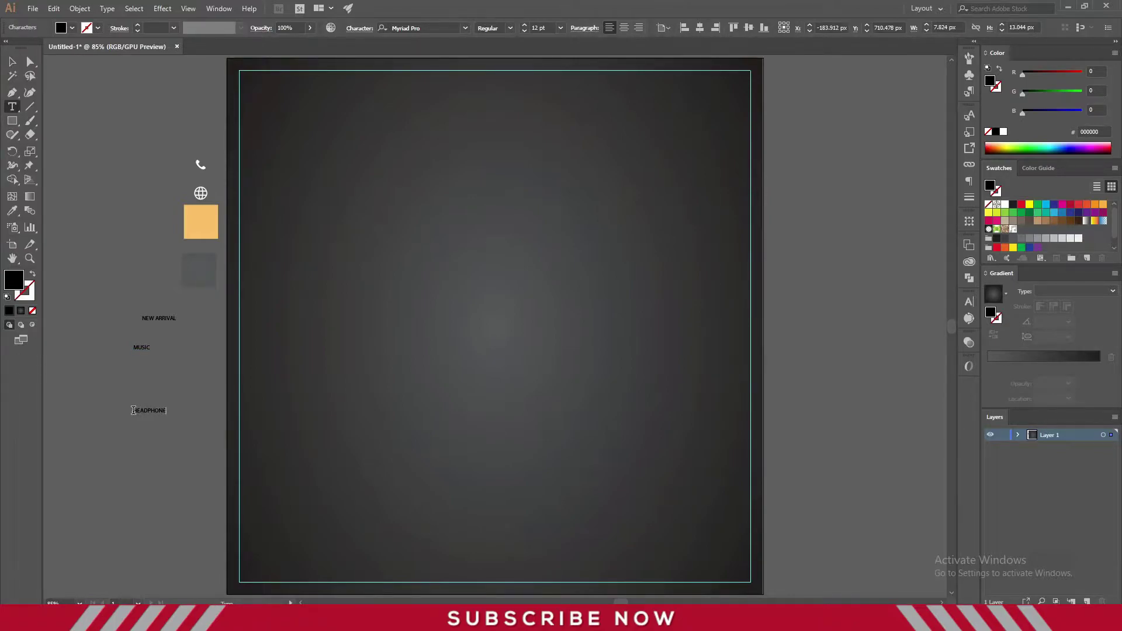
key("Escape")
mouse_move(151, 415)
left_mouse_down()
mouse_move(143, 328)
mouse_move(272, 91)
left_mouse_up()
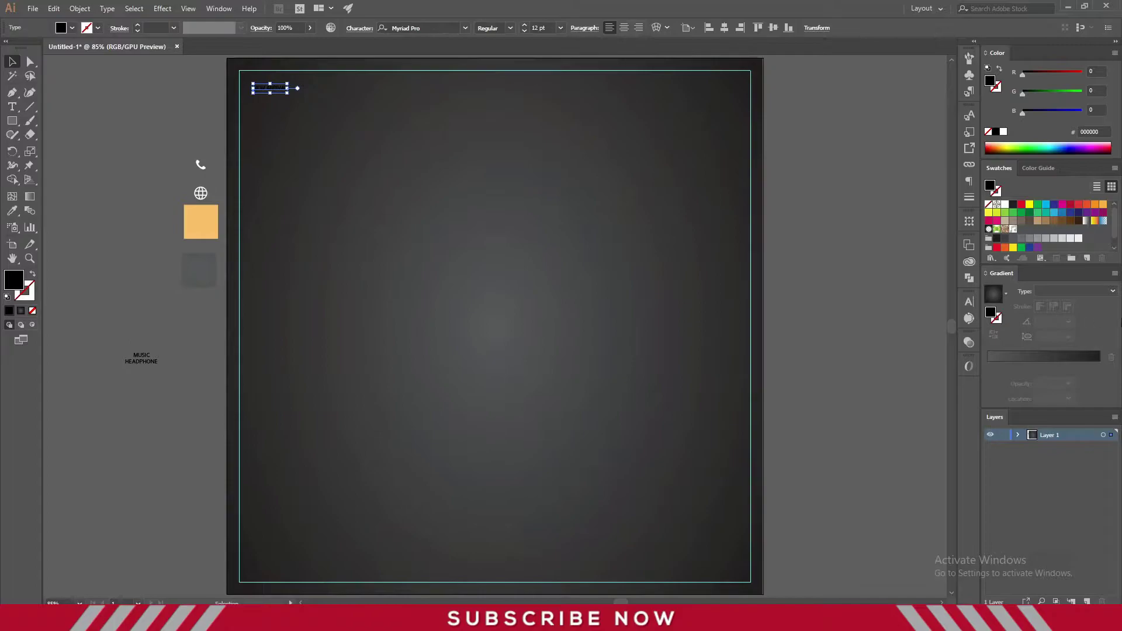
Make NEW ARRIVAL white Roboto at 22 pt, nudged into the top-left corner
left_click(1005, 206)
left_click(887, 223)
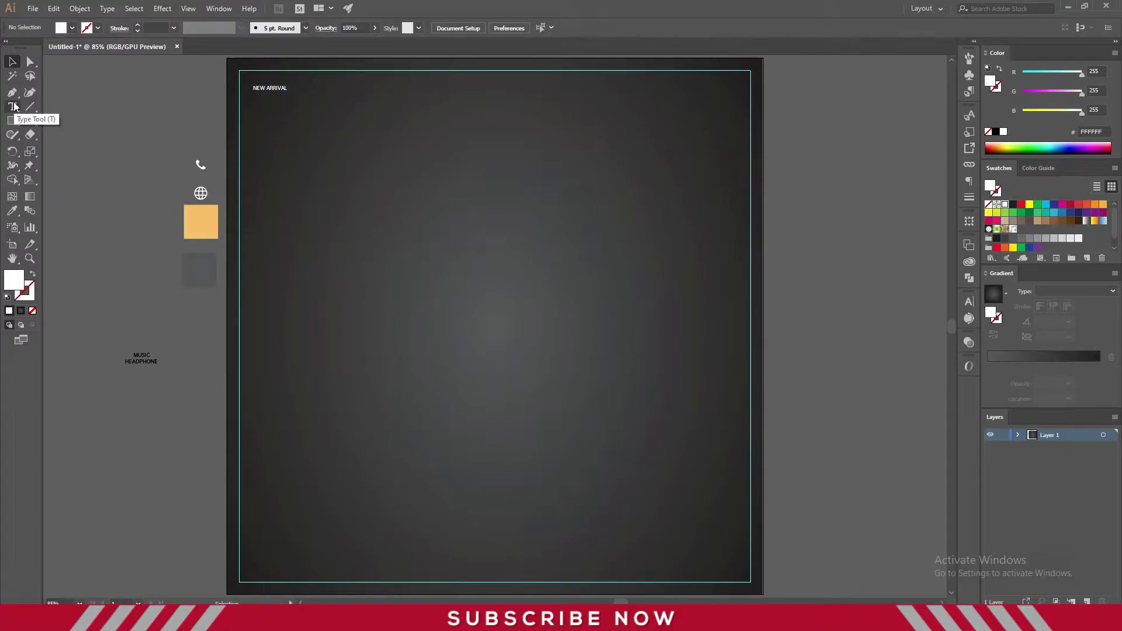
left_click_drag(272, 89, 261, 78)
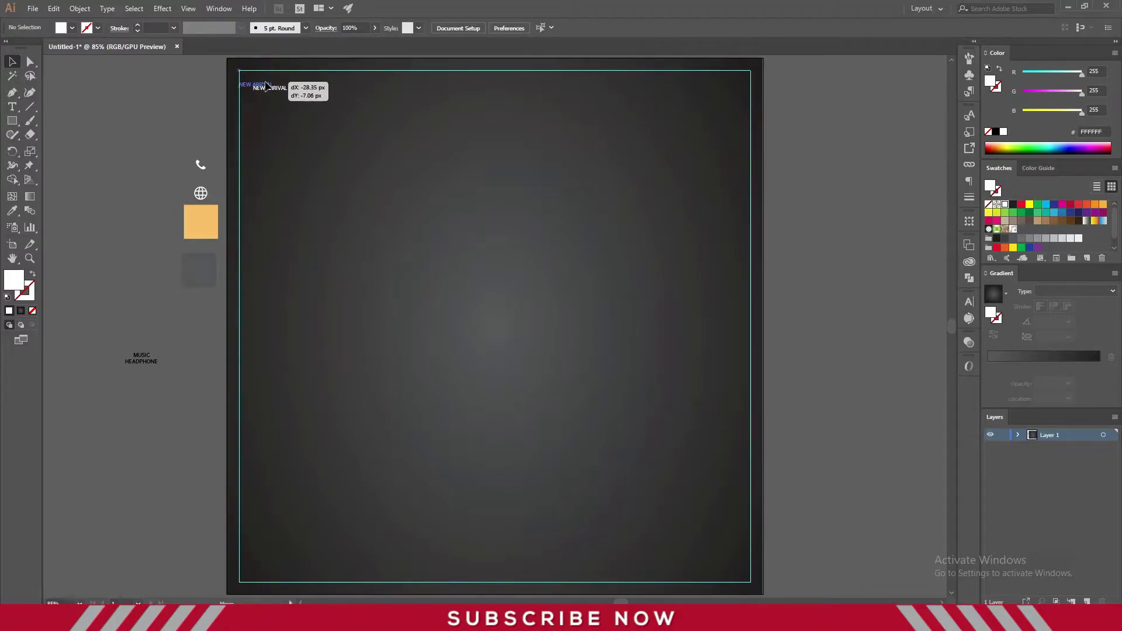
left_click(436, 25)
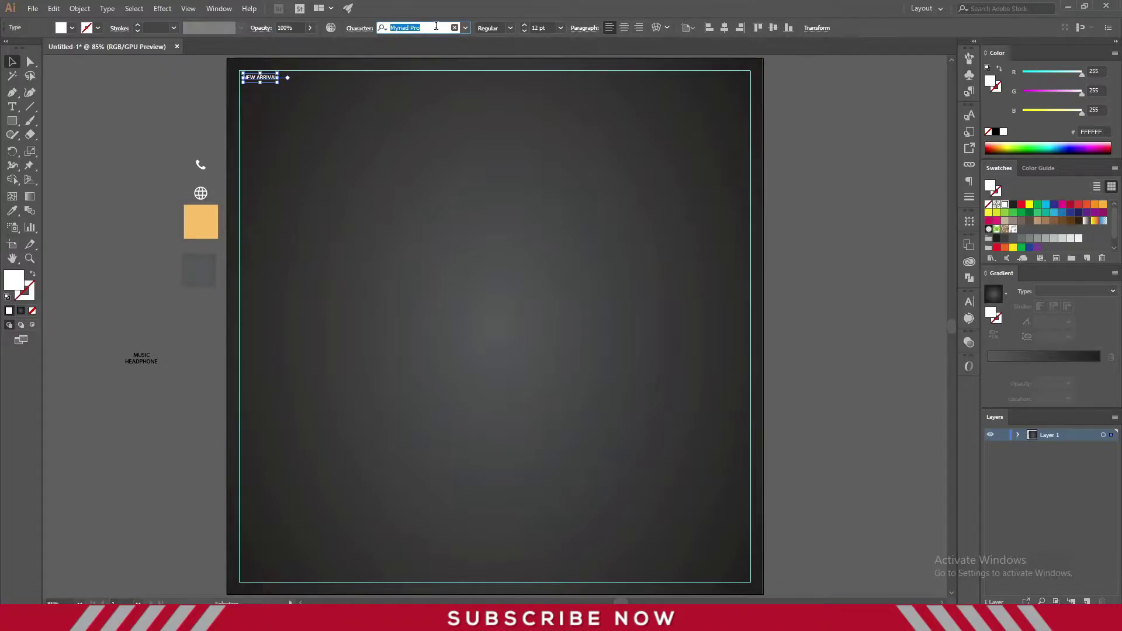
type("ro")
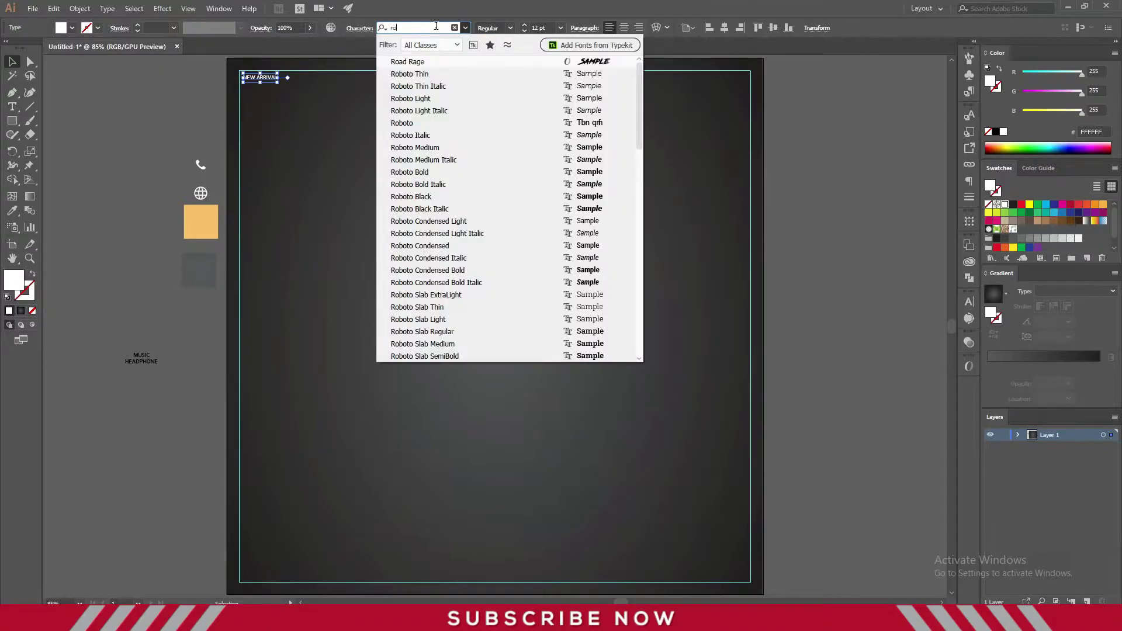
type("b")
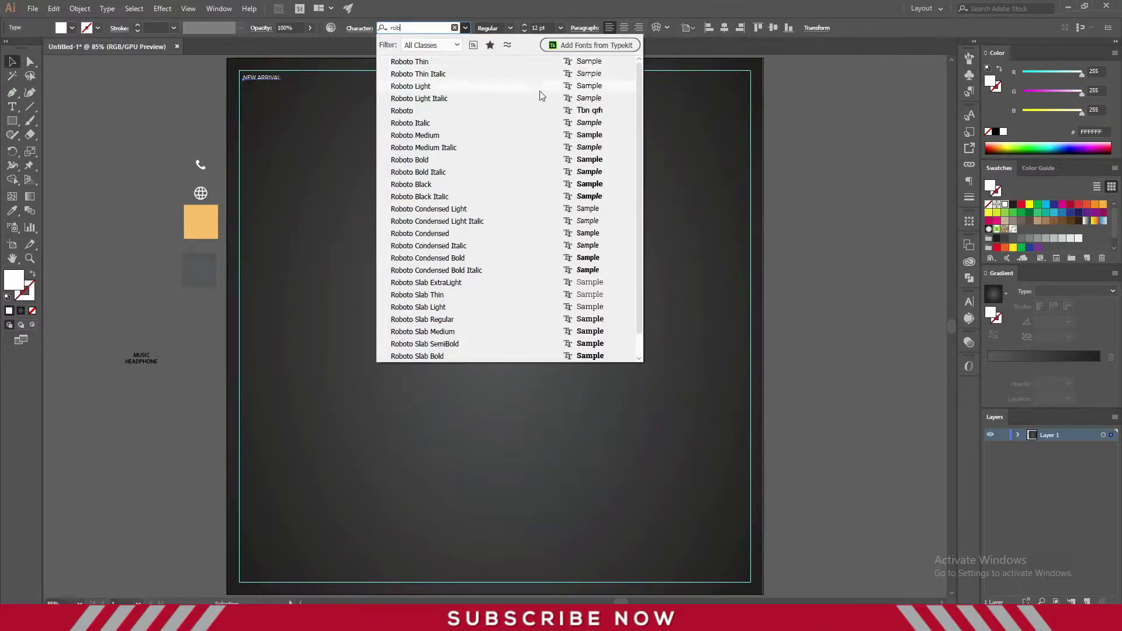
left_click(453, 135)
scroll(548, 27, "up", 2)
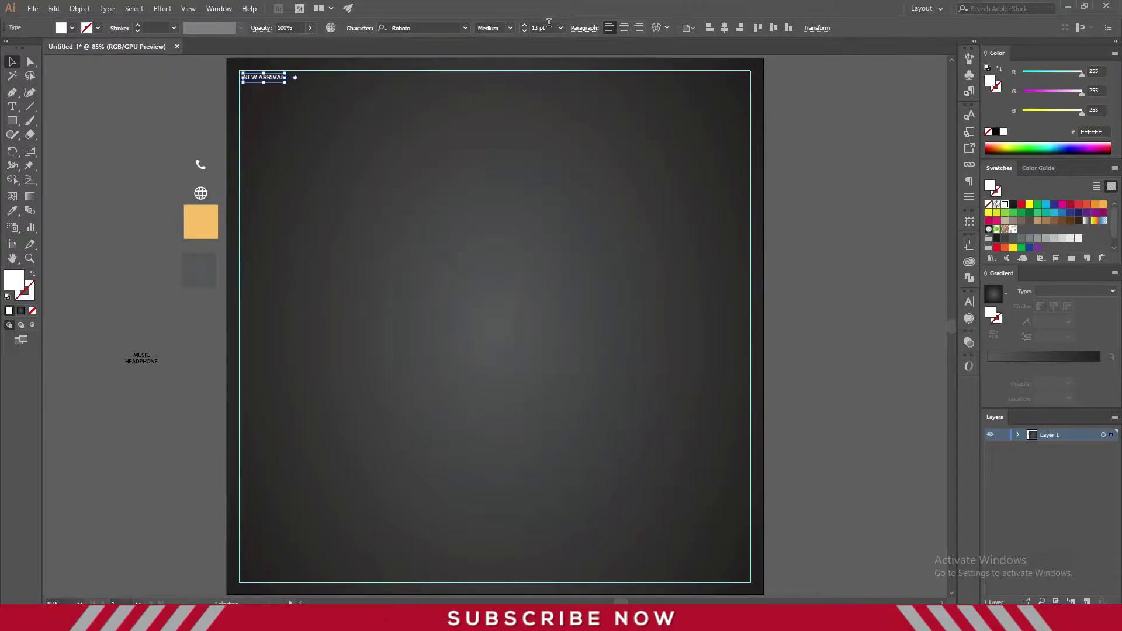
scroll(548, 28, "up", 3)
scroll(548, 28, "up", 2)
scroll(548, 28, "up", 1)
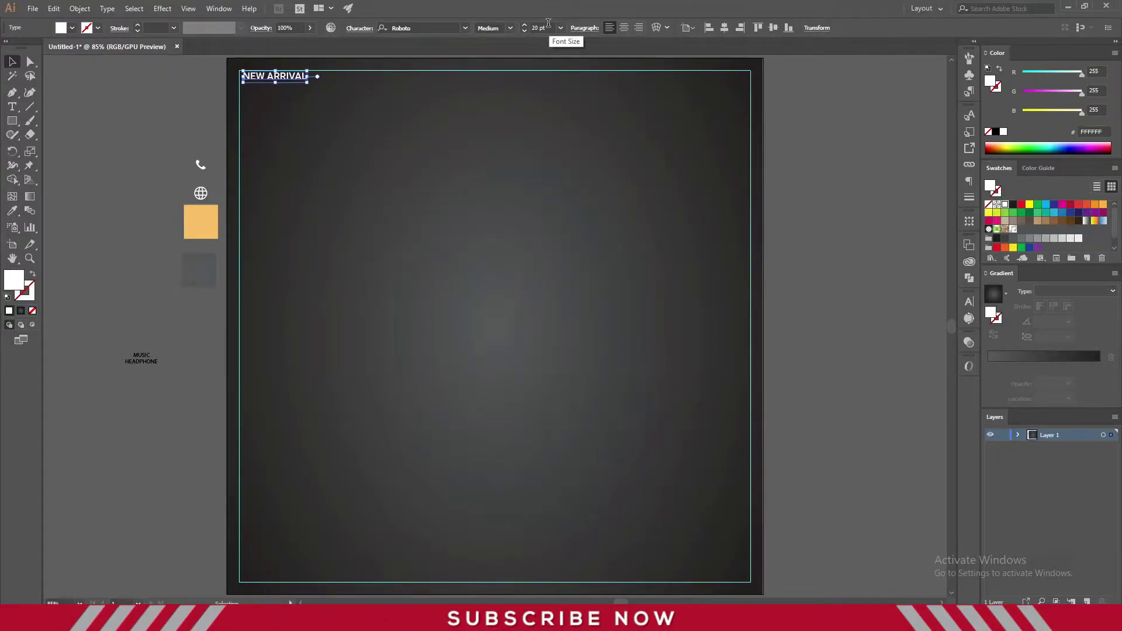
Keep NEW ARRIVAL at Roboto Medium weight after trying a lighter one
left_click(809, 221)
left_click(304, 76)
left_click(509, 30)
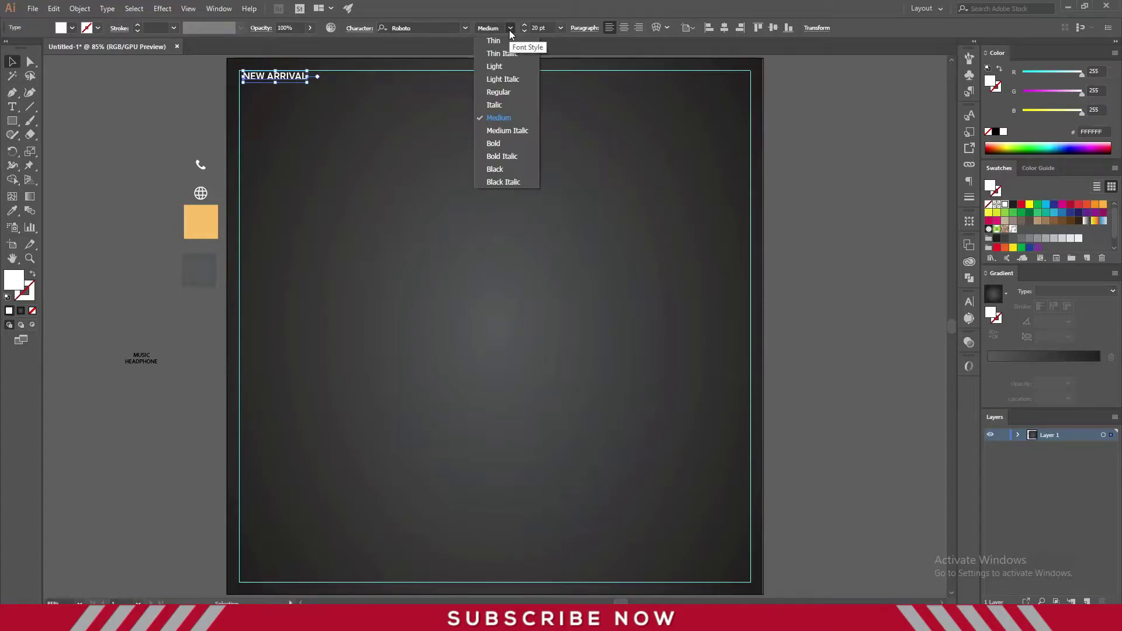
left_click(506, 62)
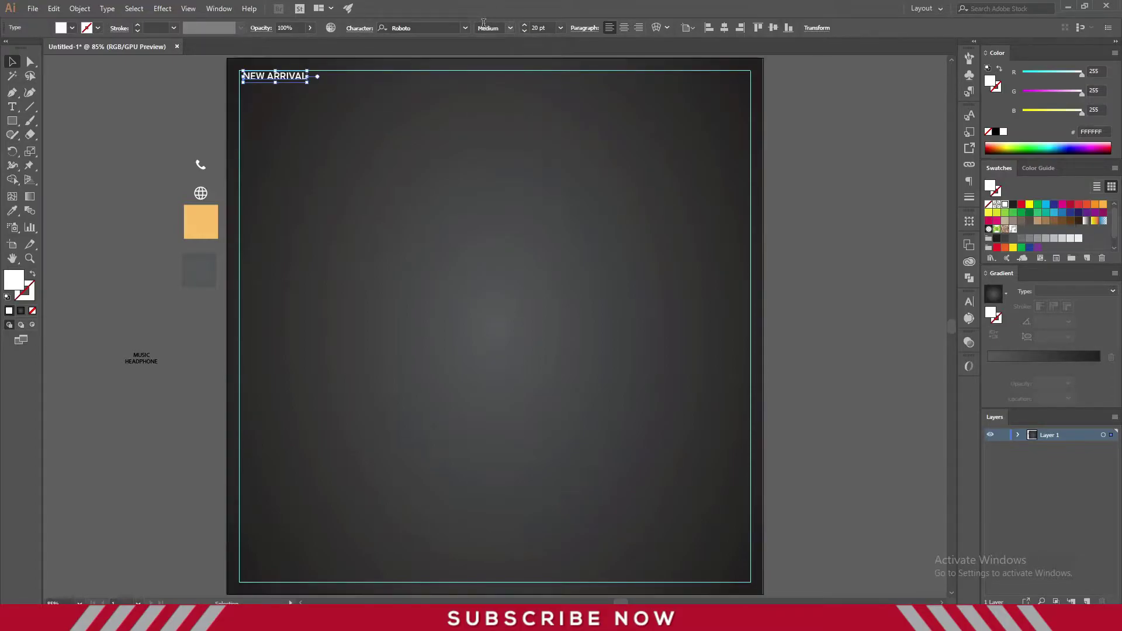
left_click(465, 28)
left_click(621, 93)
left_click(281, 92)
Set NEW ARRIVAL's tracking to 50 in the Character panel
left_click(972, 301)
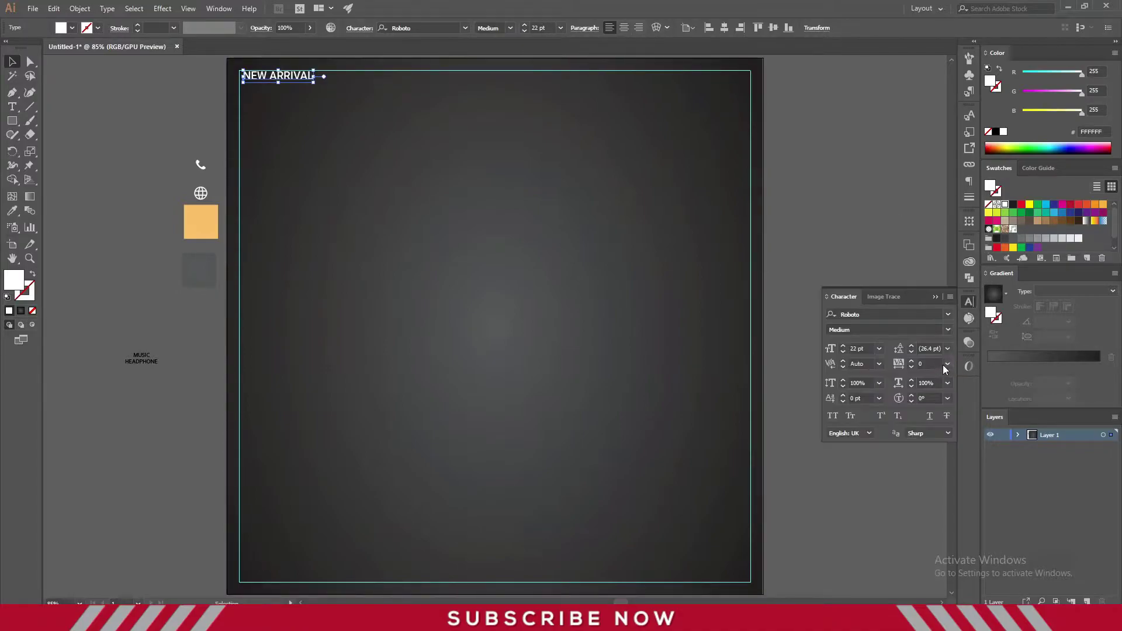
left_click(947, 364)
left_click(967, 513)
left_click(878, 203)
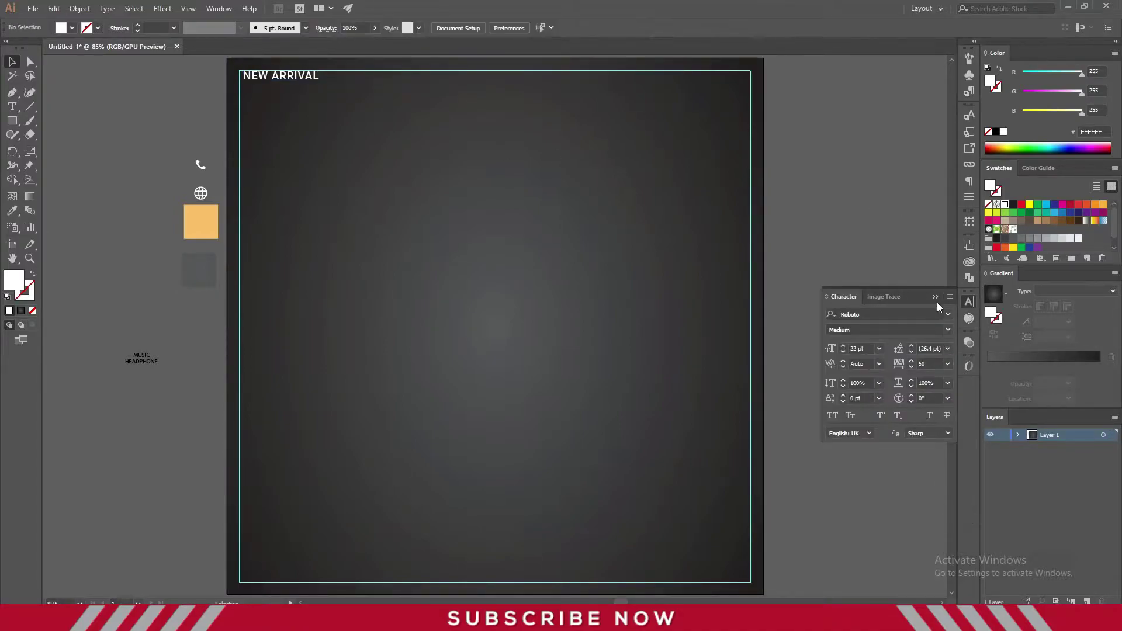
left_click(936, 296)
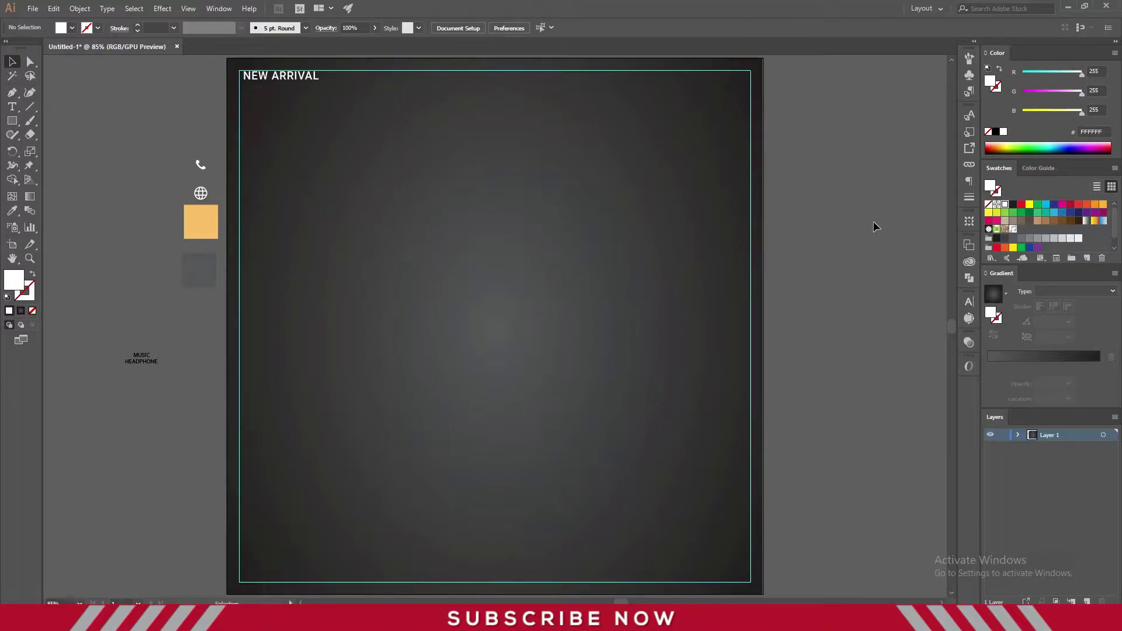
Move MUSIC onto the artboard and copy NEW ARRIVAL's styling onto it
left_click(321, 76)
mouse_move(232, 344)
left_mouse_down()
mouse_move(280, 340)
mouse_move(396, 244)
left_mouse_up()
key("i")
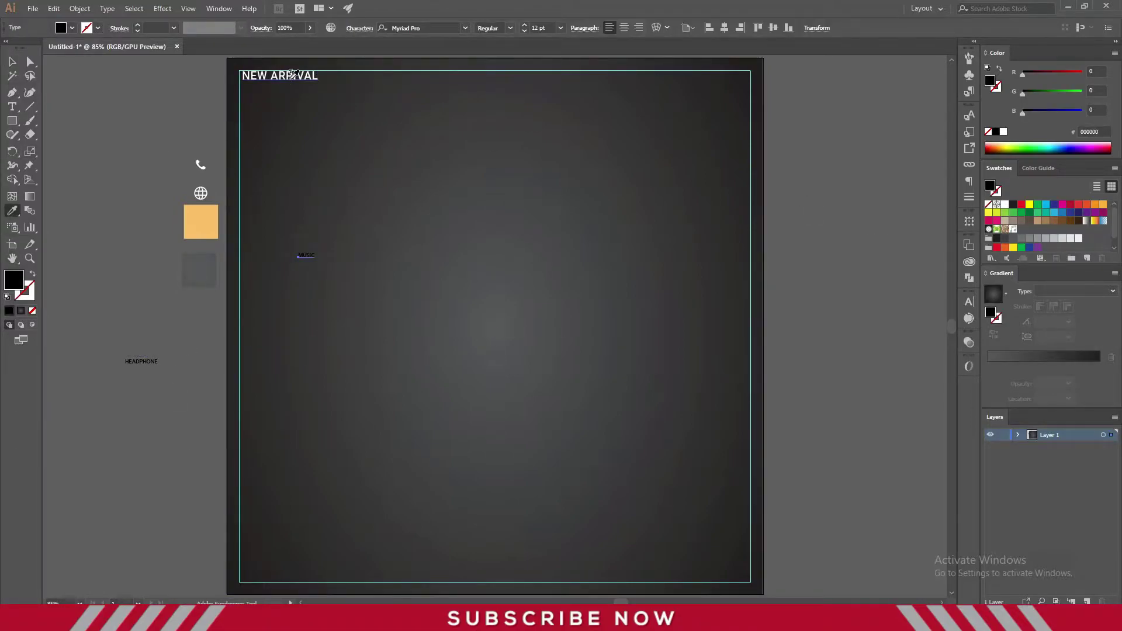
left_click(285, 79)
key("v")
Set MUSIC to Roboto Black at 54 pt and move it up toward NEW ARRIVAL
left_click(512, 28)
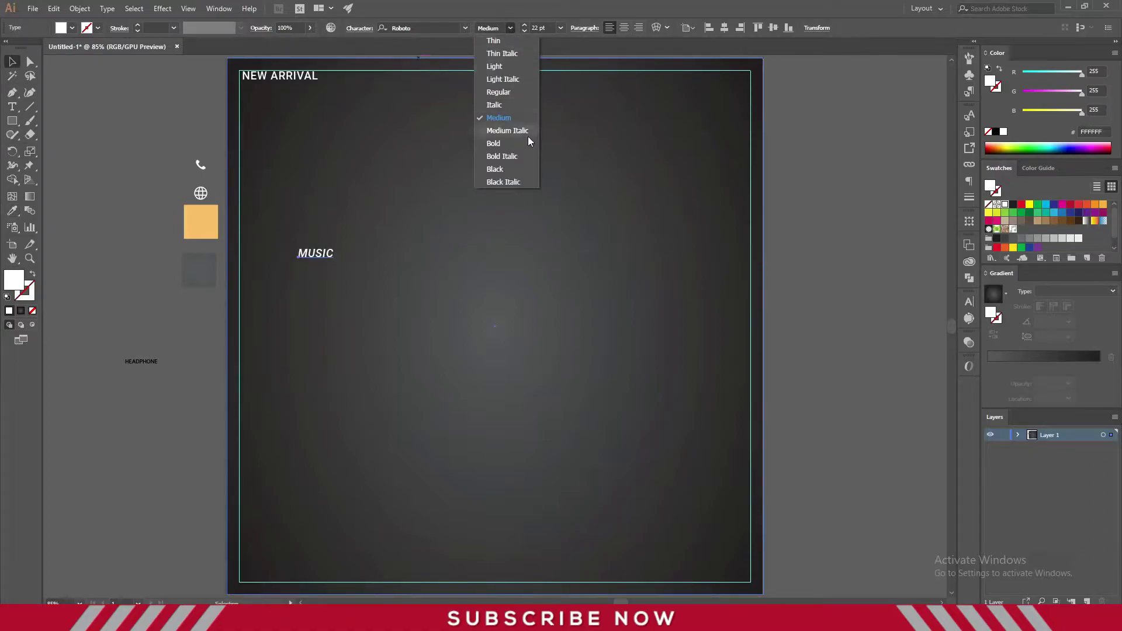
left_click(517, 167)
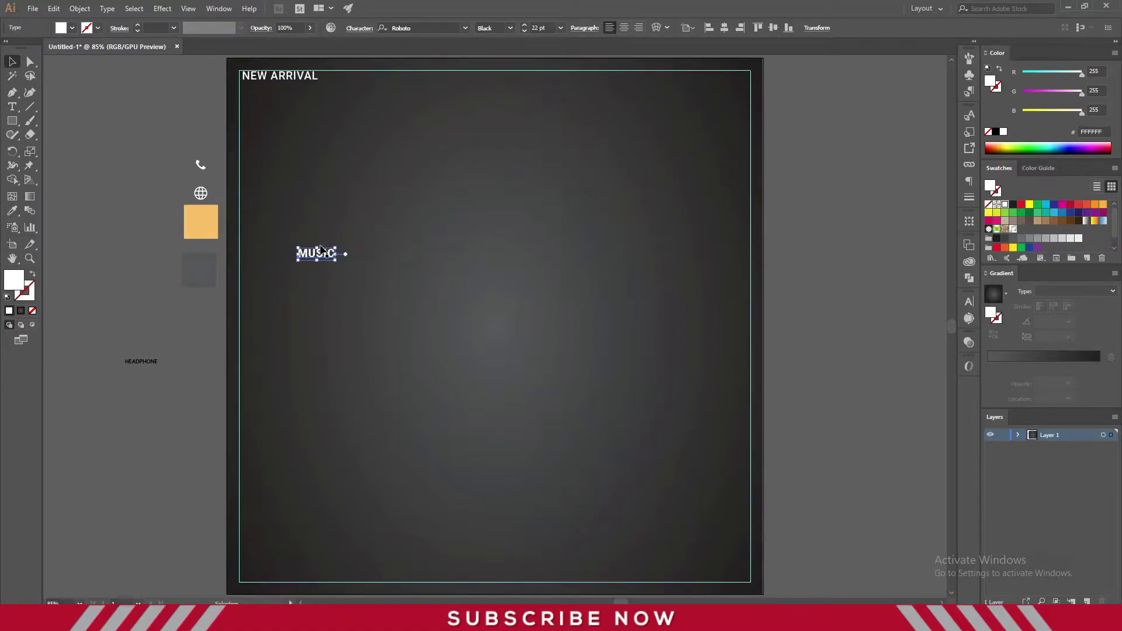
left_click(541, 28)
scroll(549, 27, "up", 10)
scroll(550, 28, "up", 10)
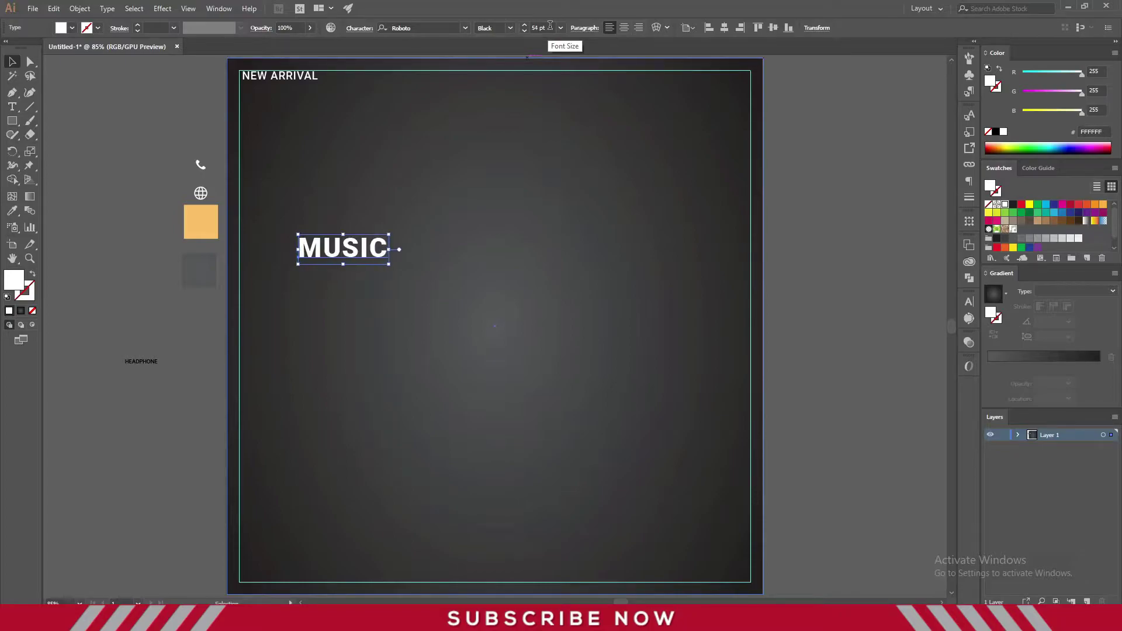
left_click(809, 278)
mouse_move(349, 242)
left_mouse_down()
mouse_move(290, 115)
mouse_move(292, 93)
left_mouse_up()
Place MUSIC under NEW ARRIVAL, then give HEADPHONE MUSIC's style and move it beneath
left_click(804, 299)
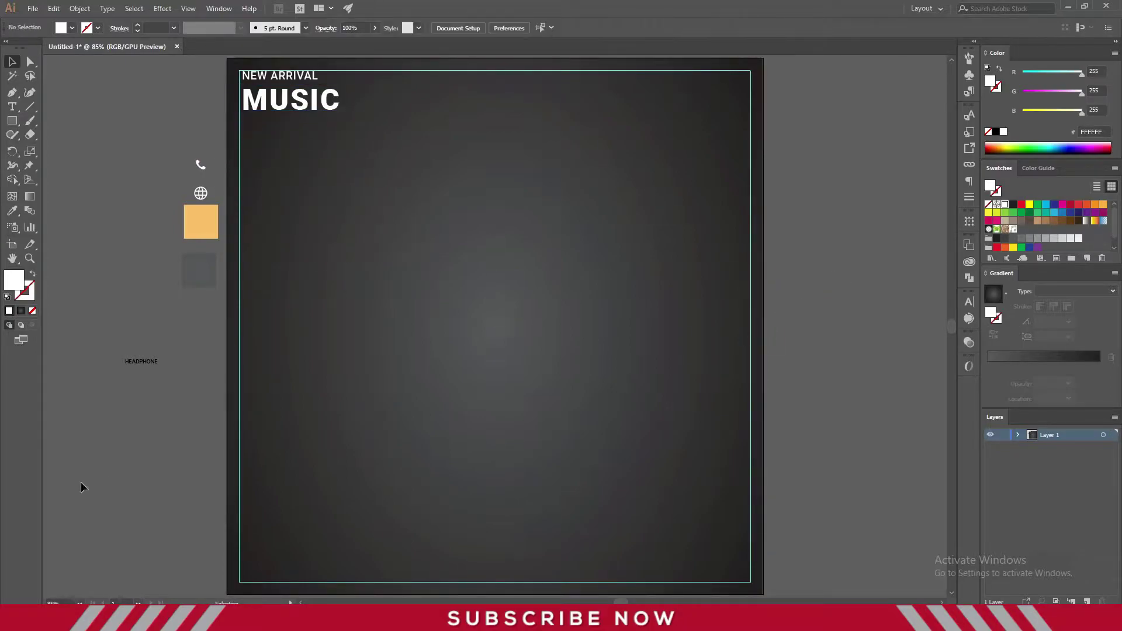
left_click(143, 361)
key("i")
left_click(290, 101)
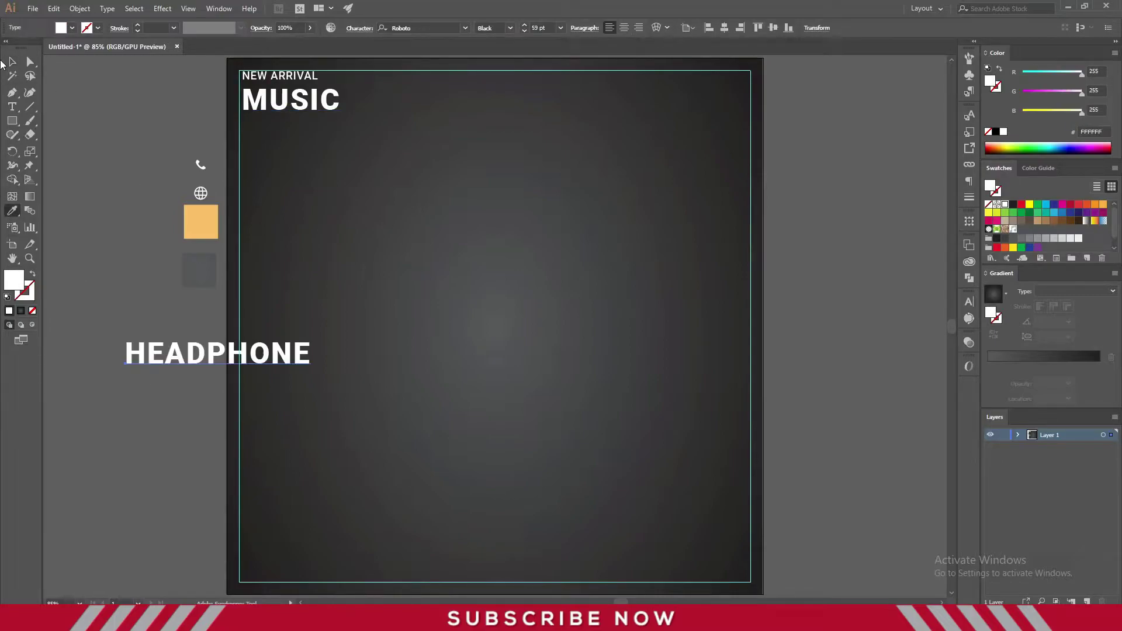
key("v")
left_click(157, 325)
left_click_drag(164, 350, 276, 132)
left_click(145, 142)
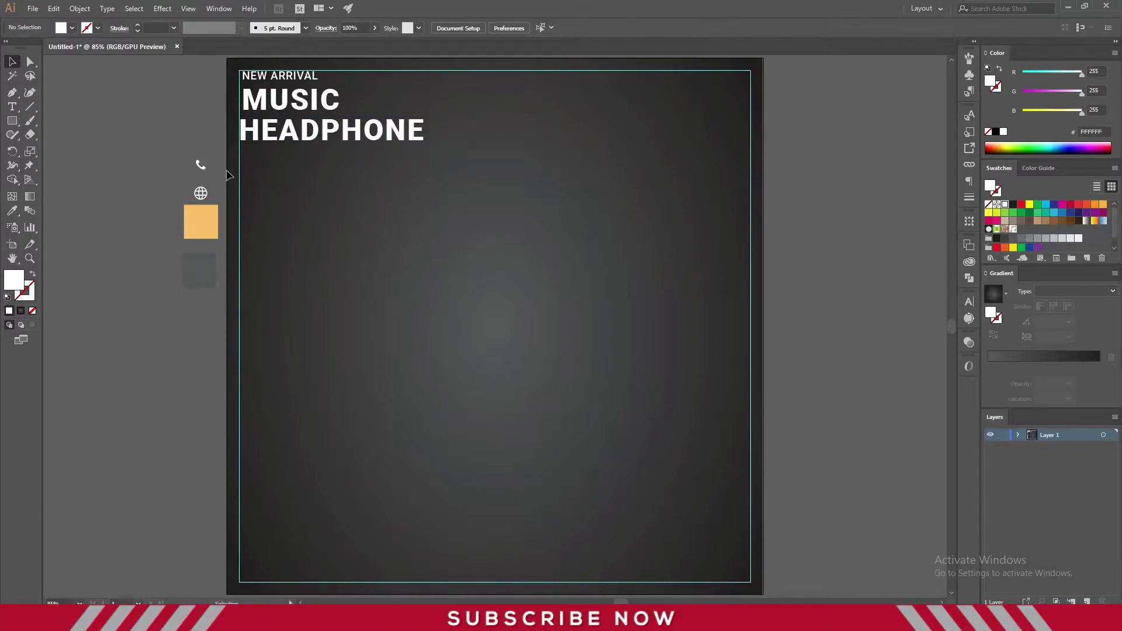
Left-align the NEW ARRIVAL, MUSIC and HEADPHONE lines
left_click(299, 139)
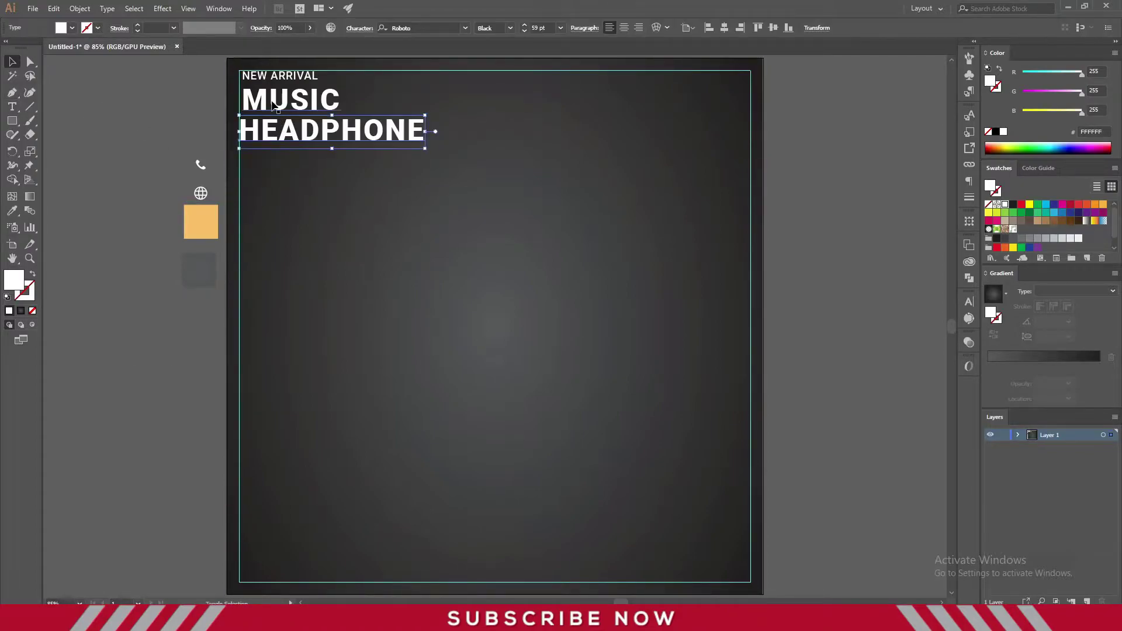
left_click(291, 100, "shift")
left_click(279, 76, "shift")
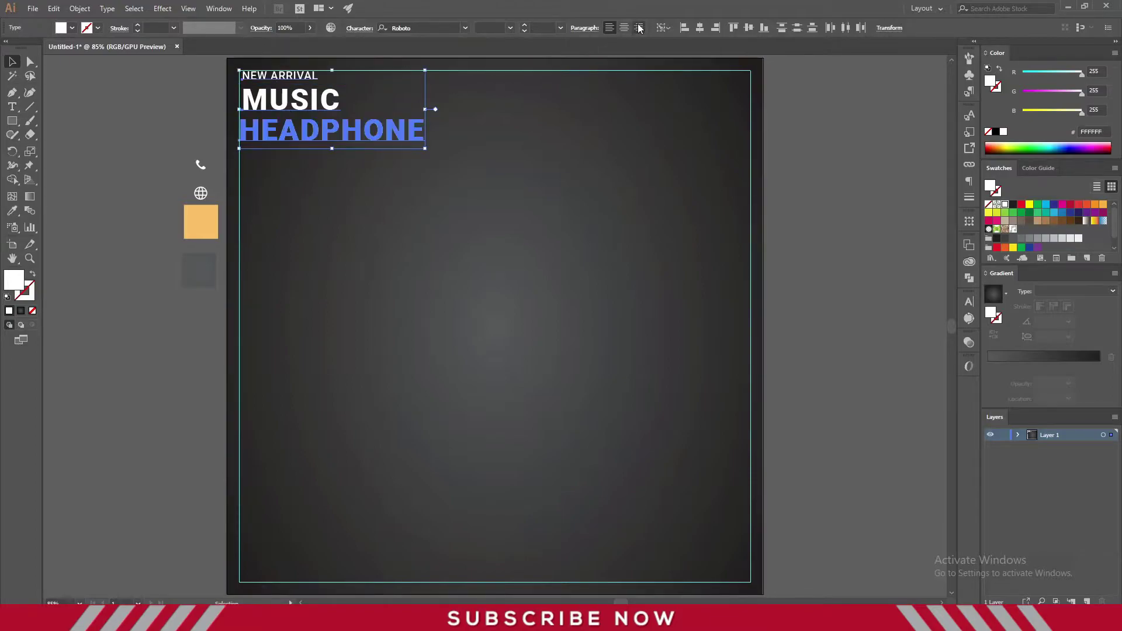
left_click(684, 28)
left_click(807, 209)
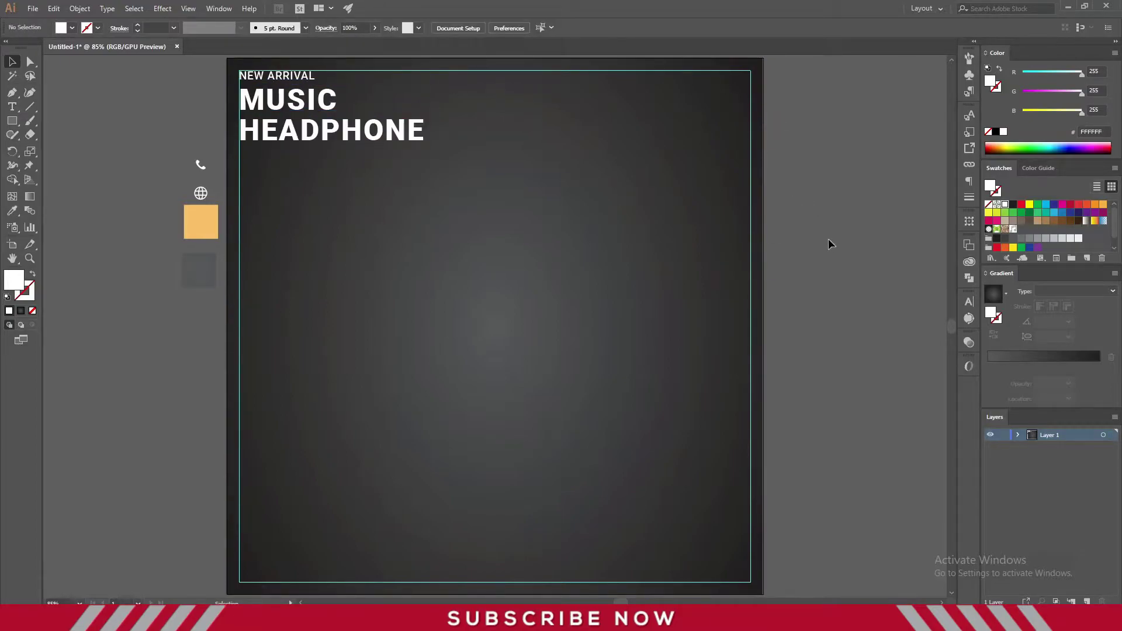
Evenly space the three heading lines and nudge NEW ARRIVAL closer to MUSIC
left_click(277, 75)
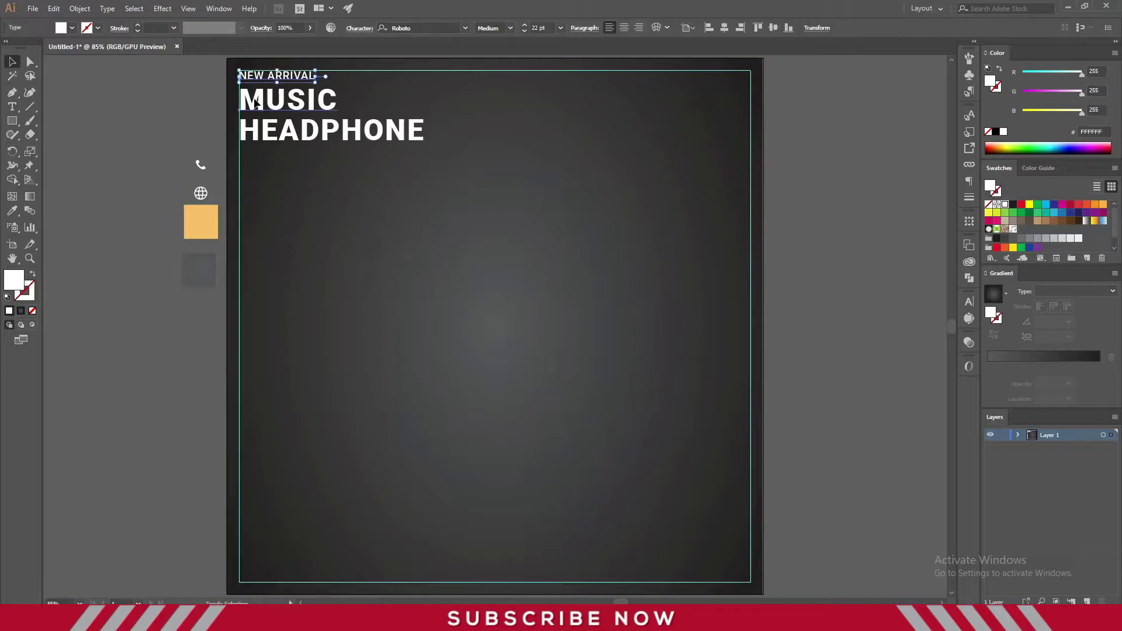
left_click(289, 101, "shift")
left_click(330, 130, "shift")
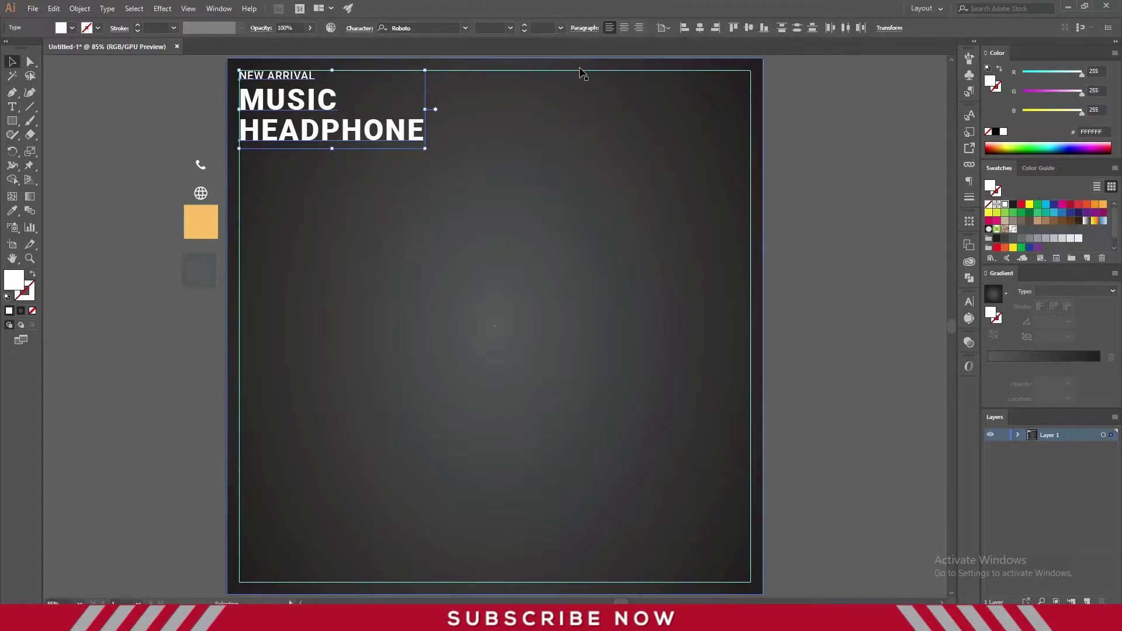
left_click(672, 27)
left_click(797, 27)
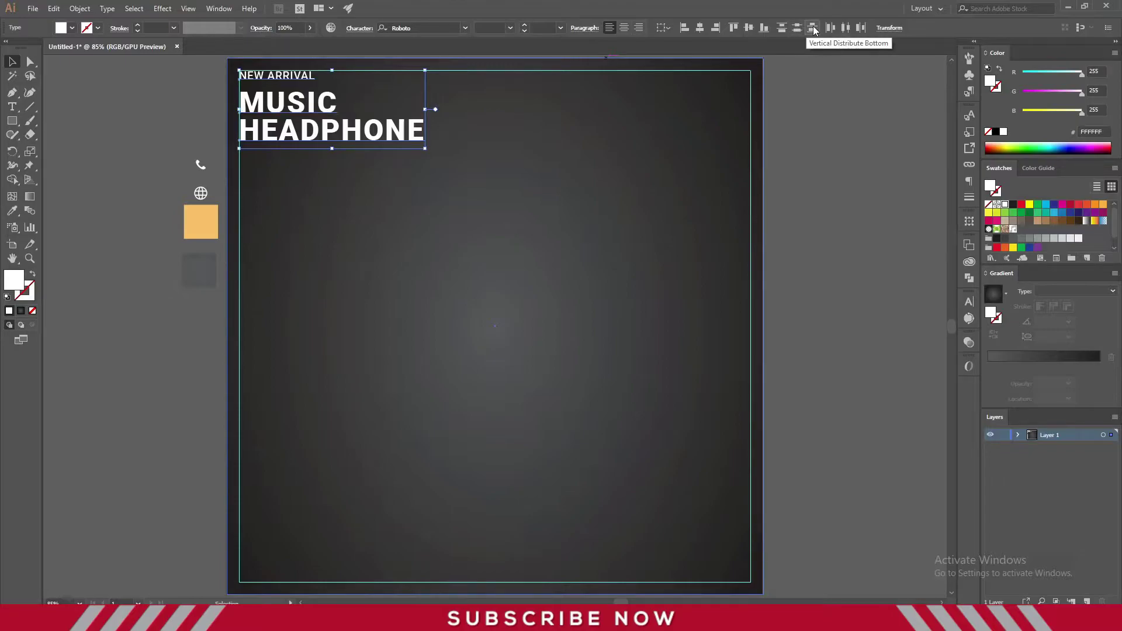
left_click(812, 27)
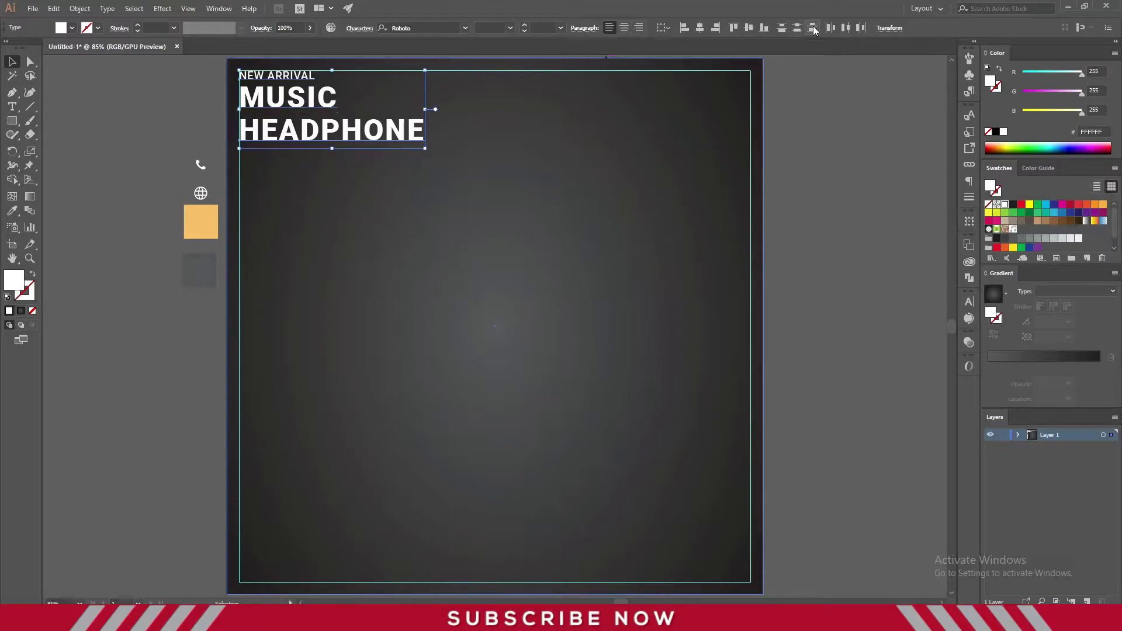
left_click(782, 26)
left_click(819, 118)
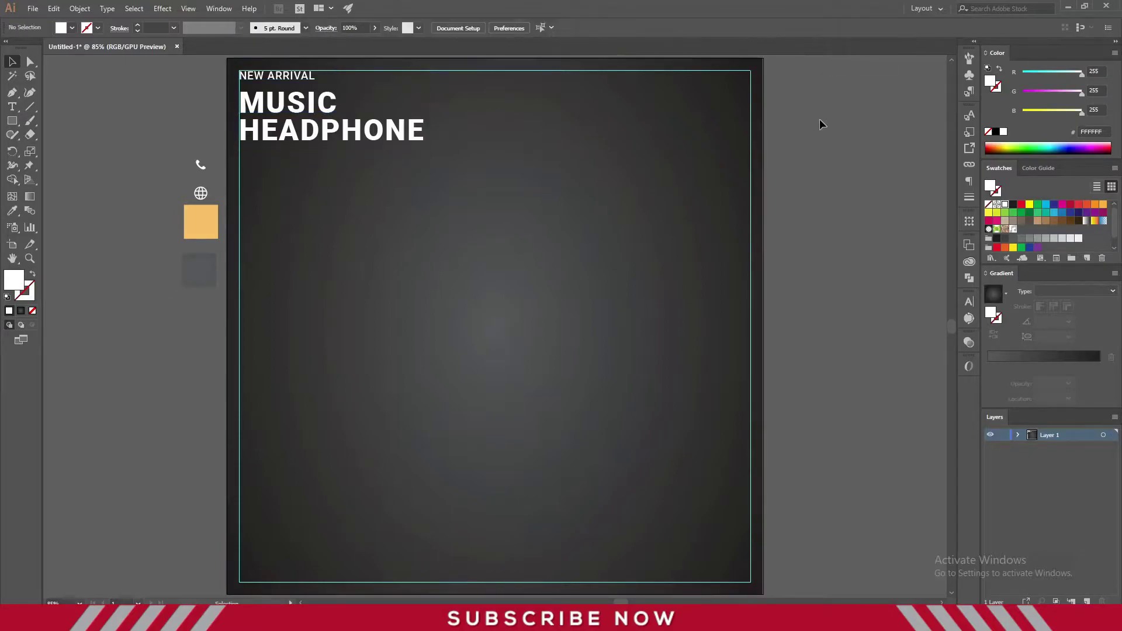
scroll(279, 82, "up", 1)
left_click(281, 85)
left_click_drag(280, 85, 281, 94)
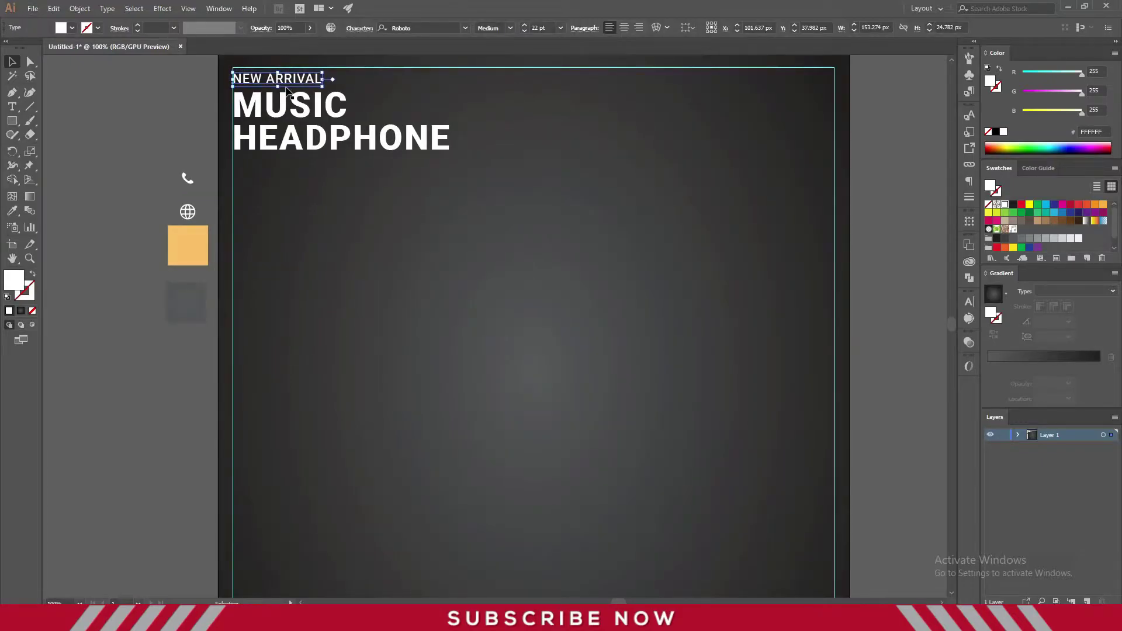
left_click(135, 79)
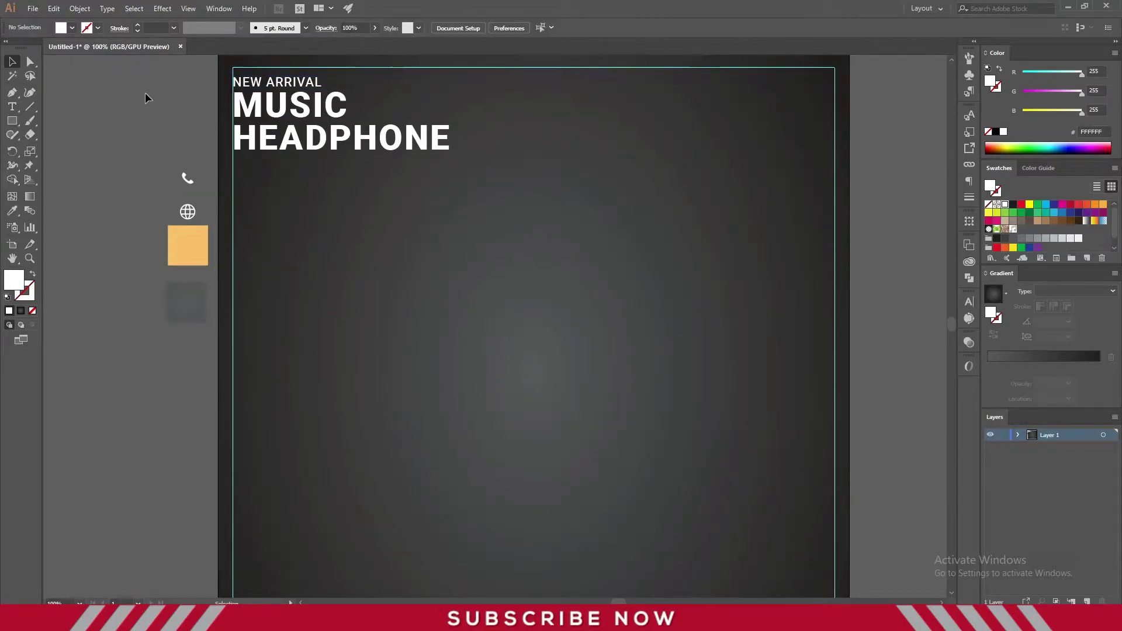
Group the heading lines and left-align them with the background
left_click(266, 140)
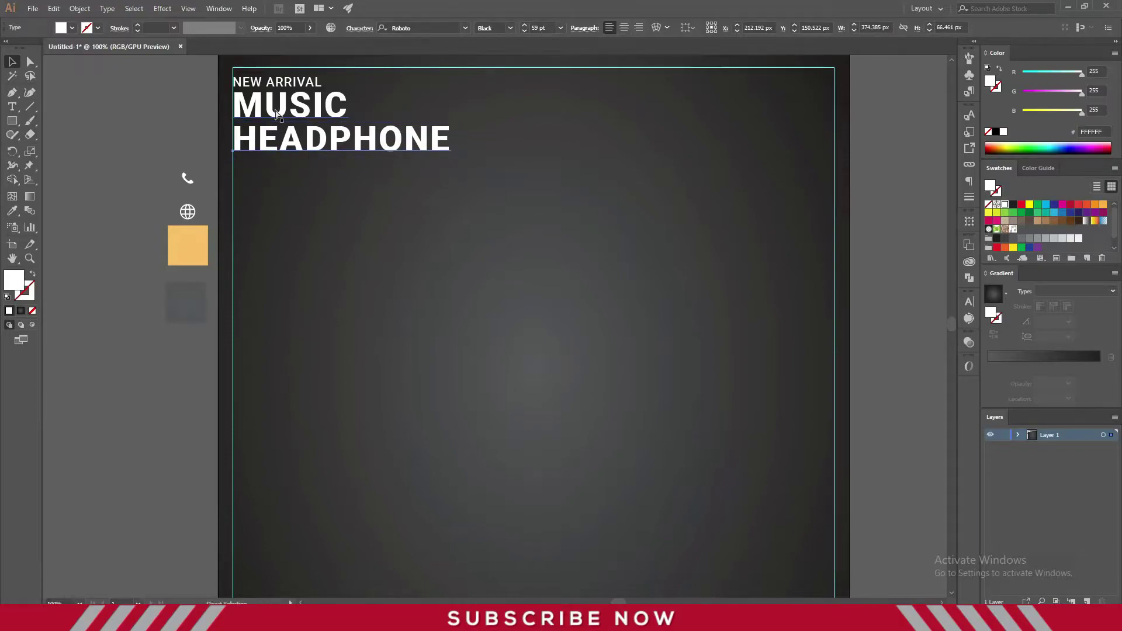
left_click(286, 83, "shift")
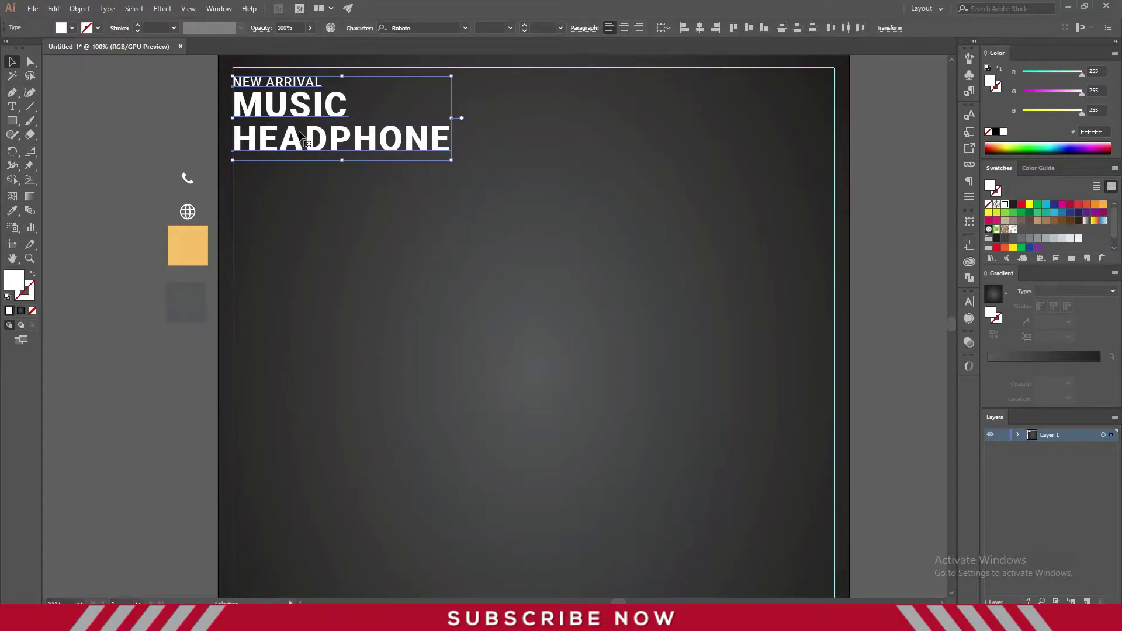
right_click(299, 123)
left_click(397, 199)
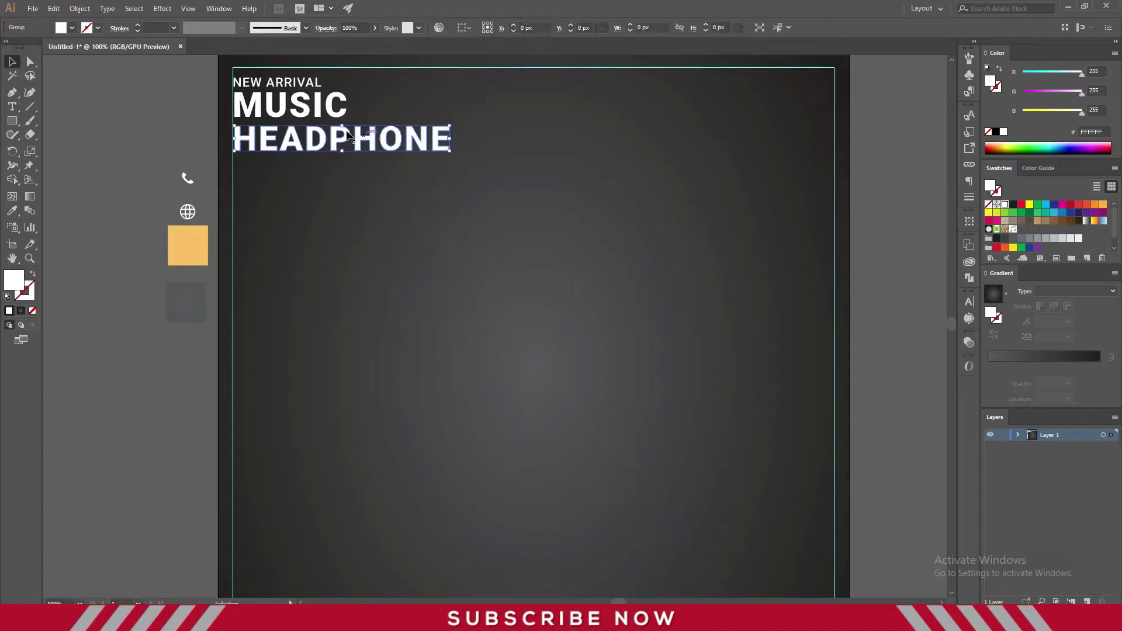
left_click(275, 93, "shift")
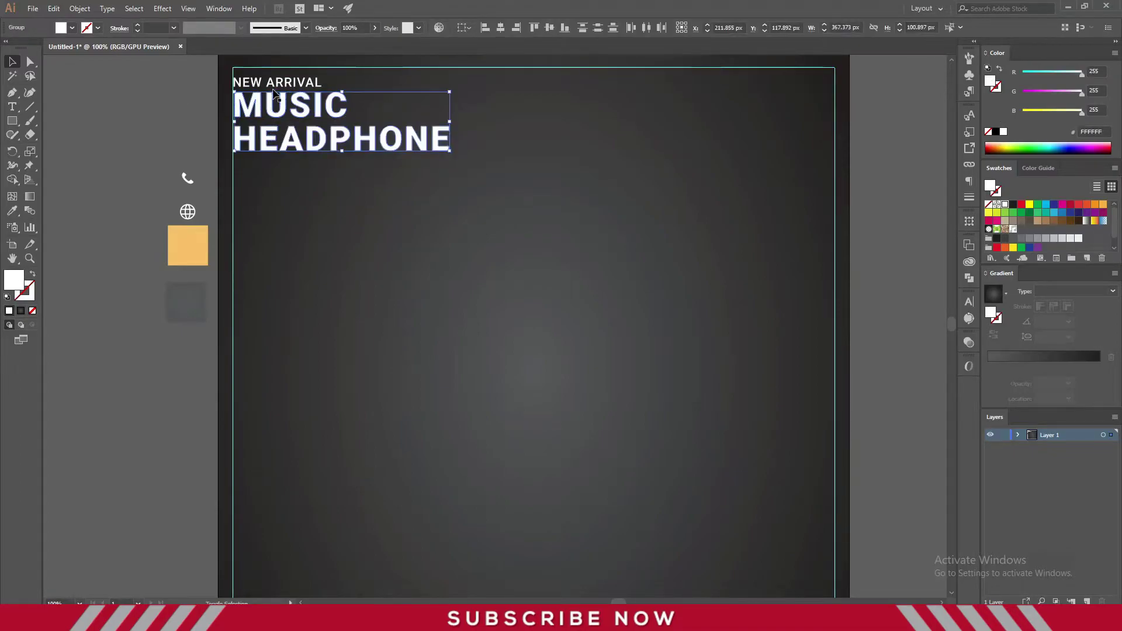
left_click(272, 68, "shift")
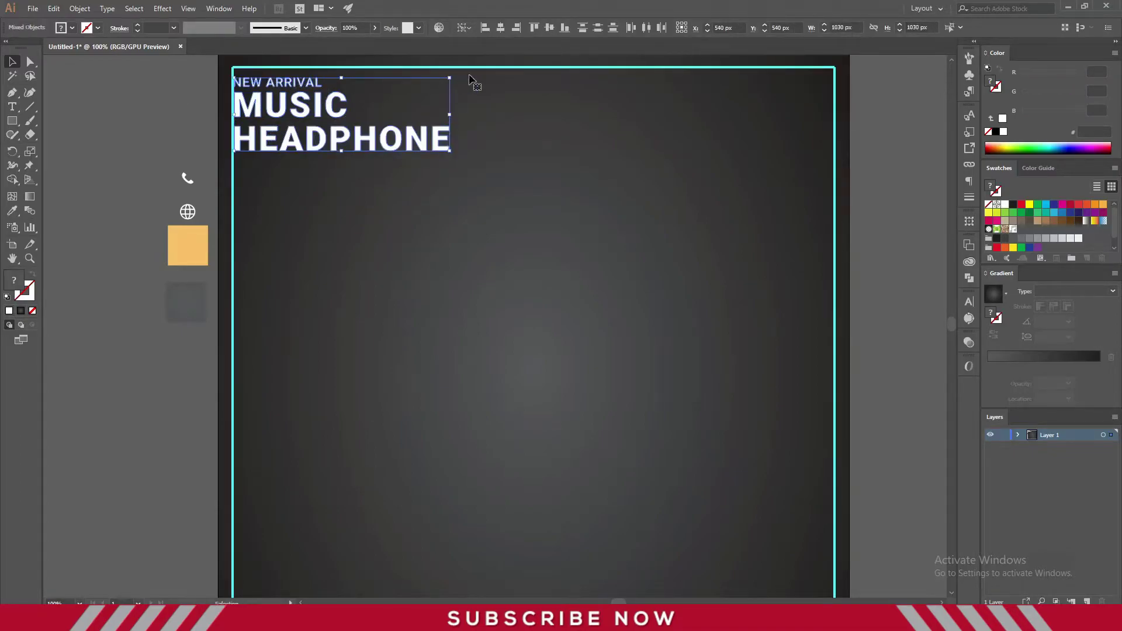
left_click(482, 30)
left_click(156, 118)
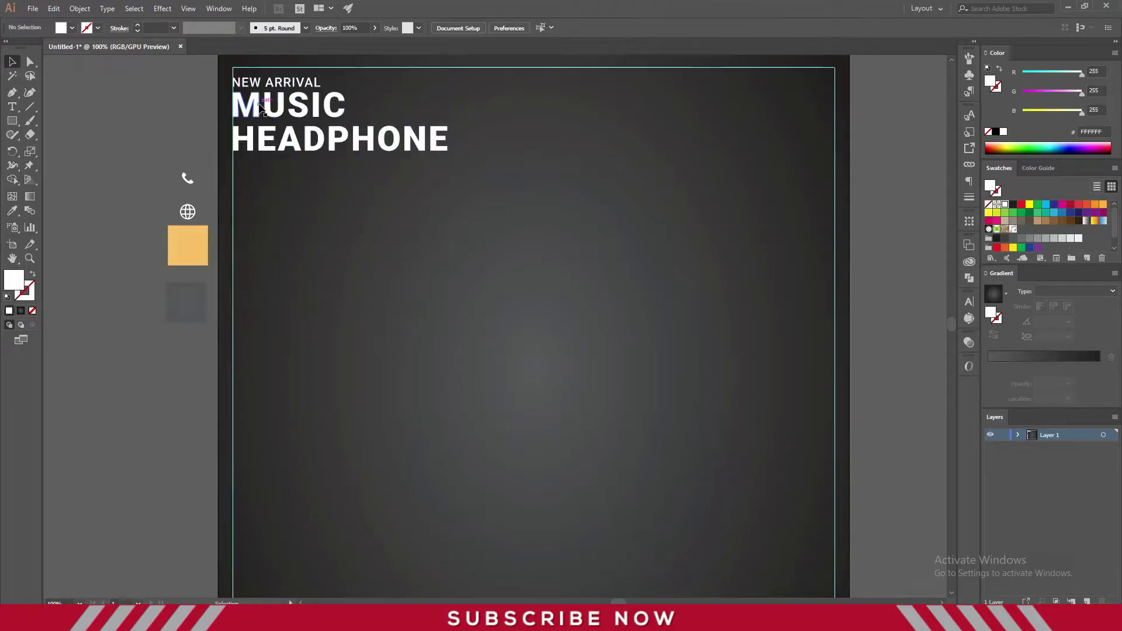
Regroup all three heading lines and align the block to the background's top edge
left_click(261, 107)
left_click(292, 82, "shift")
left_click(286, 137, "shift")
right_click(286, 135)
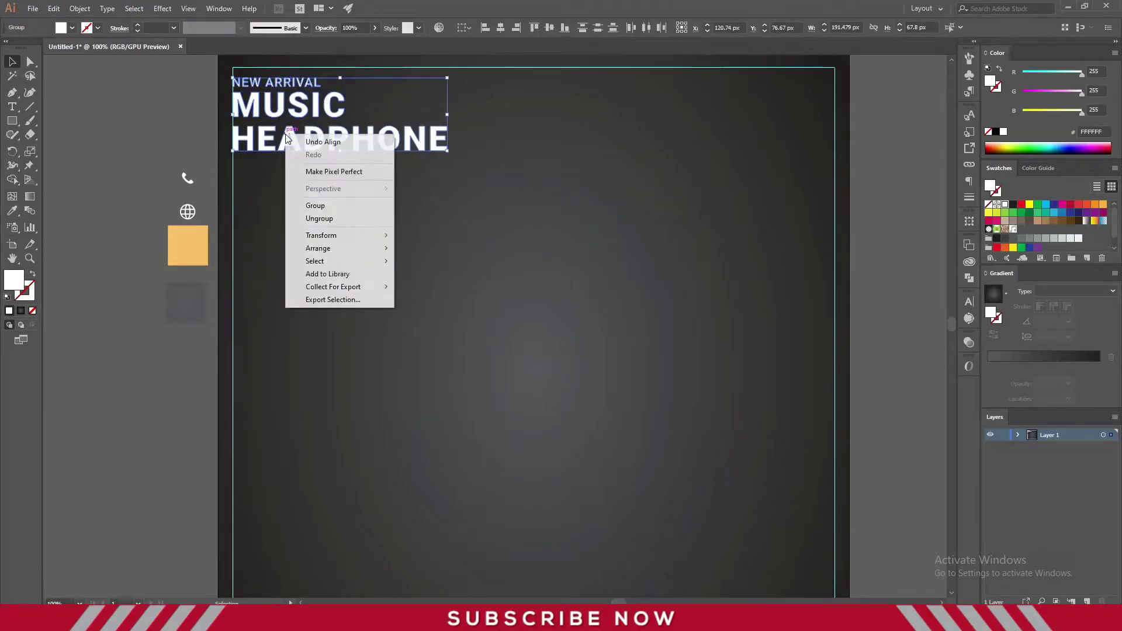
left_click(320, 206)
left_click(374, 68, "shift")
left_click(534, 28)
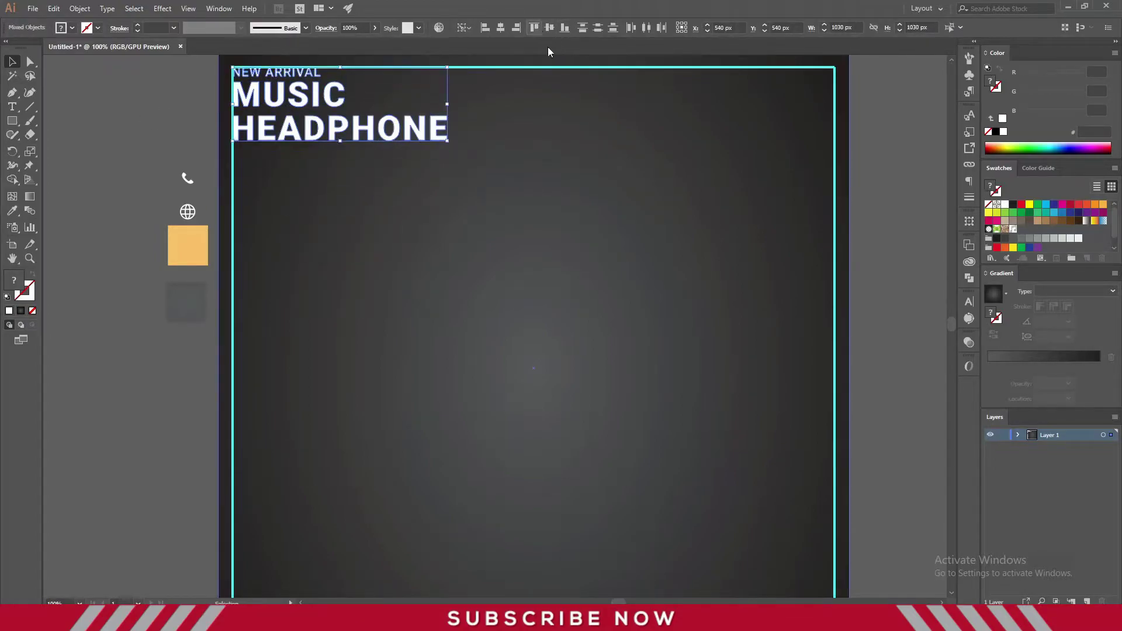
left_click(863, 191)
Choose Myriad Pro Regular as the font for new text
key("ctrl+0")
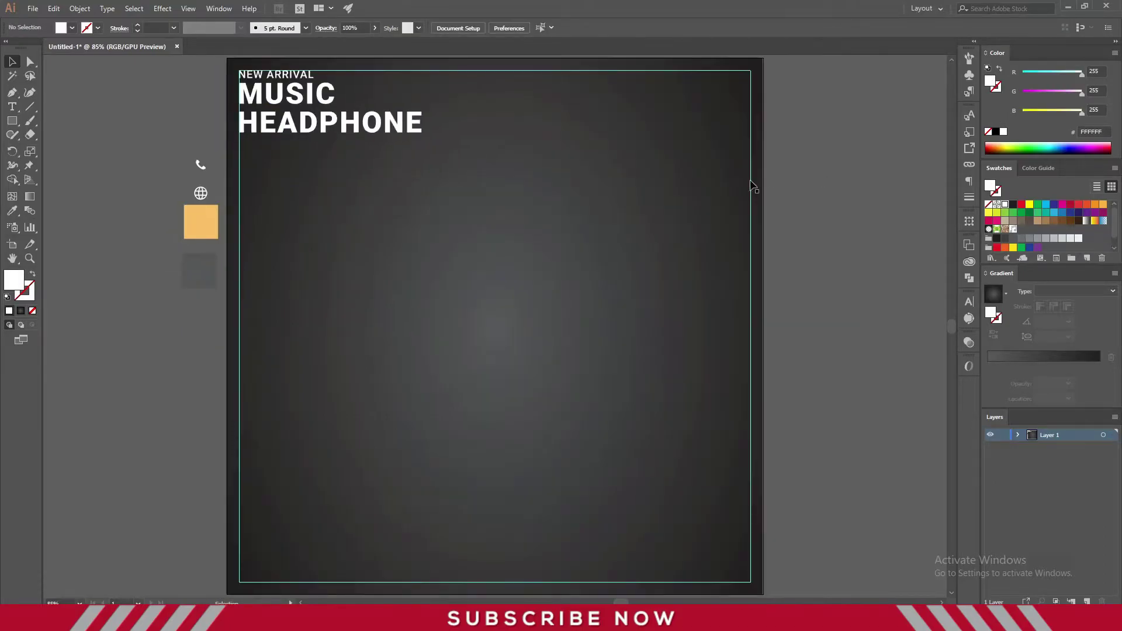
left_click(11, 107)
type("m")
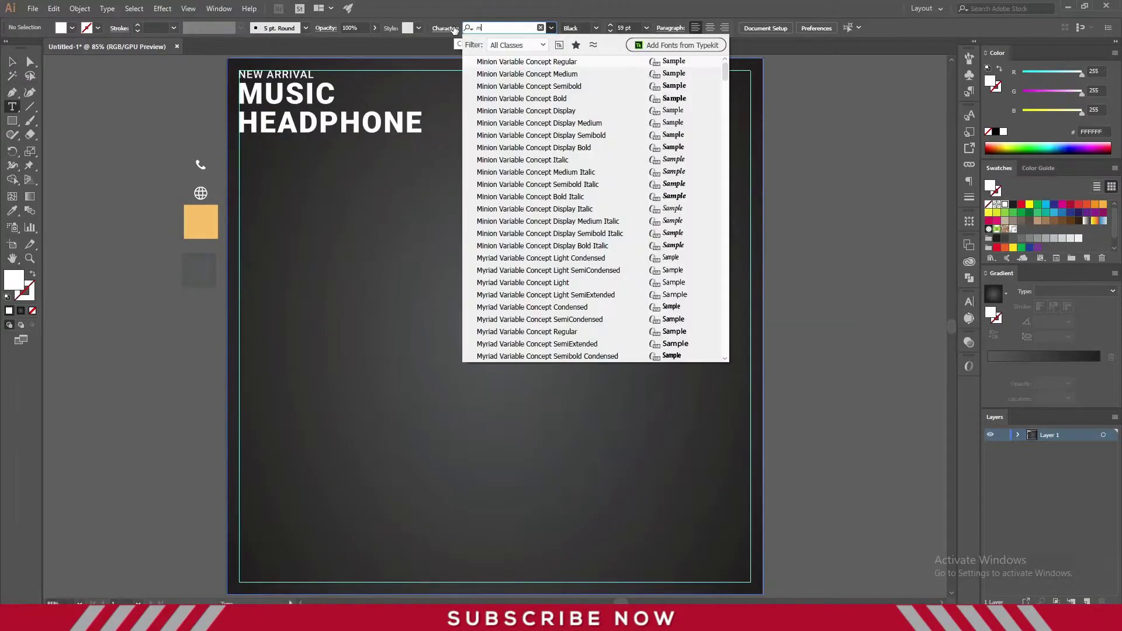
type("yra")
key("BackSpace")
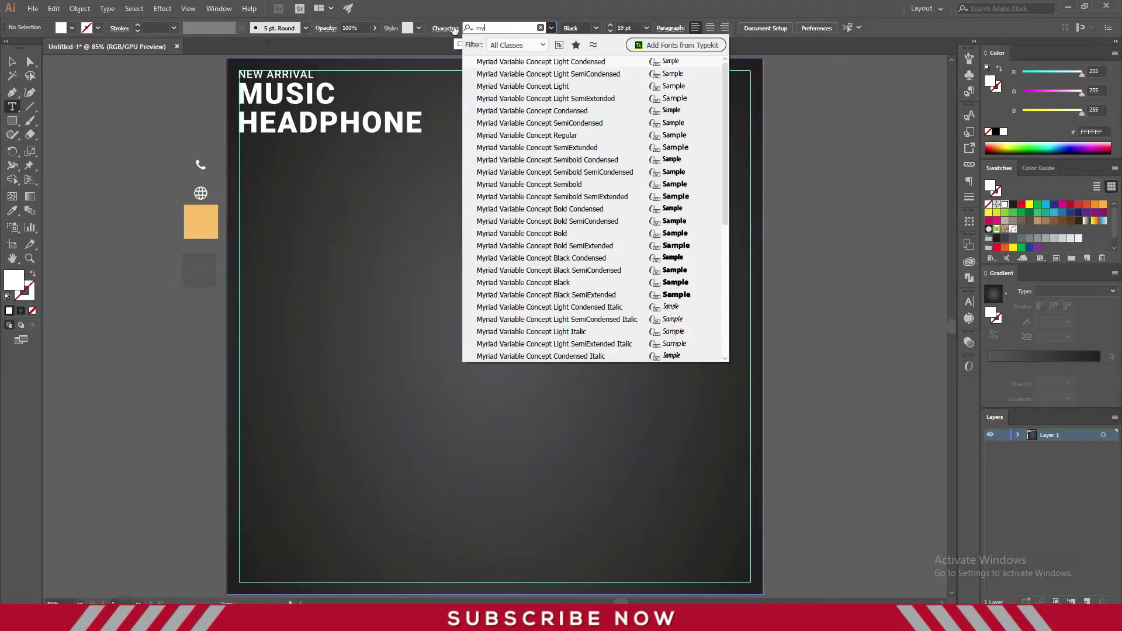
key("BackSpace")
key("BackSpace")
type("p")
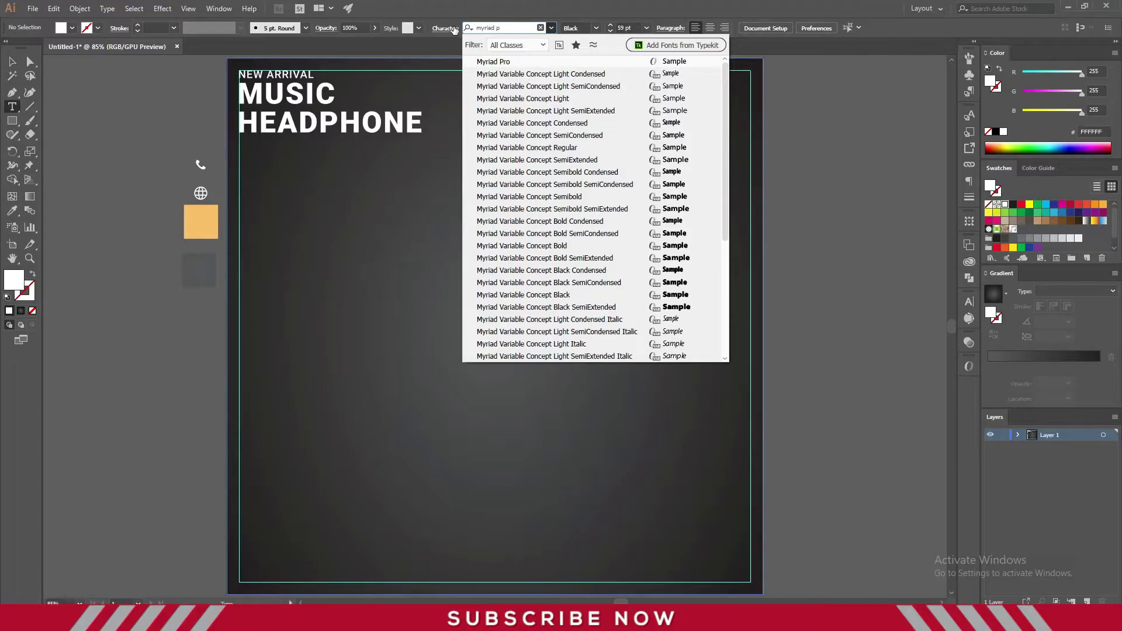
left_click(517, 61)
Set tracking 0, leading Auto and size 18 pt, then drag out a lorem ipsum area text box
left_click(969, 301)
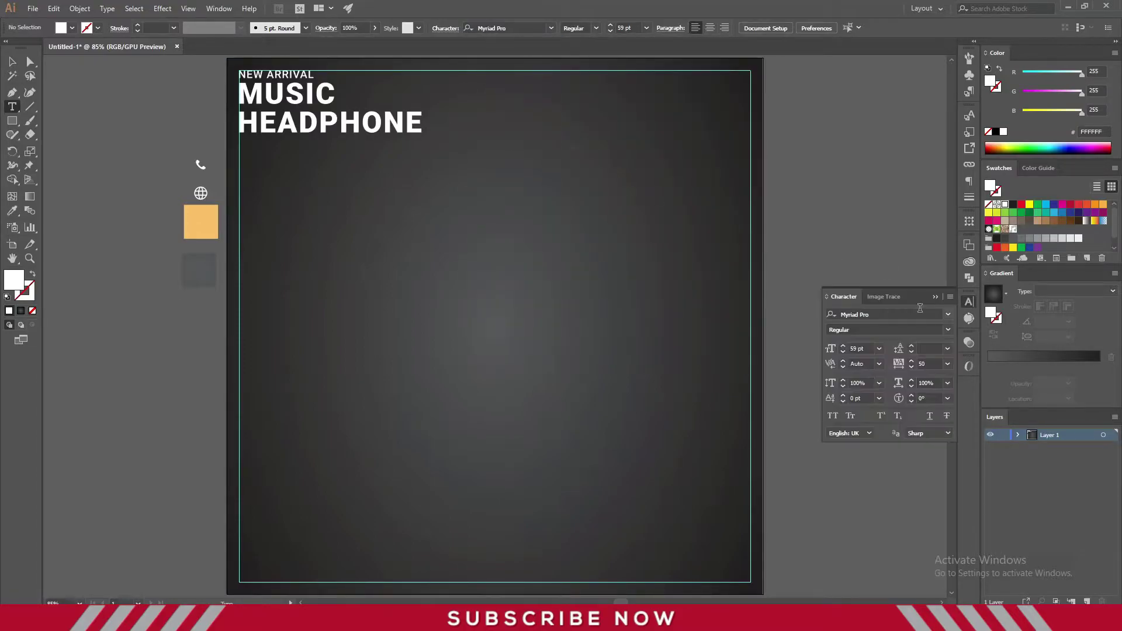
left_click(947, 363)
left_click(964, 454)
left_click(947, 348)
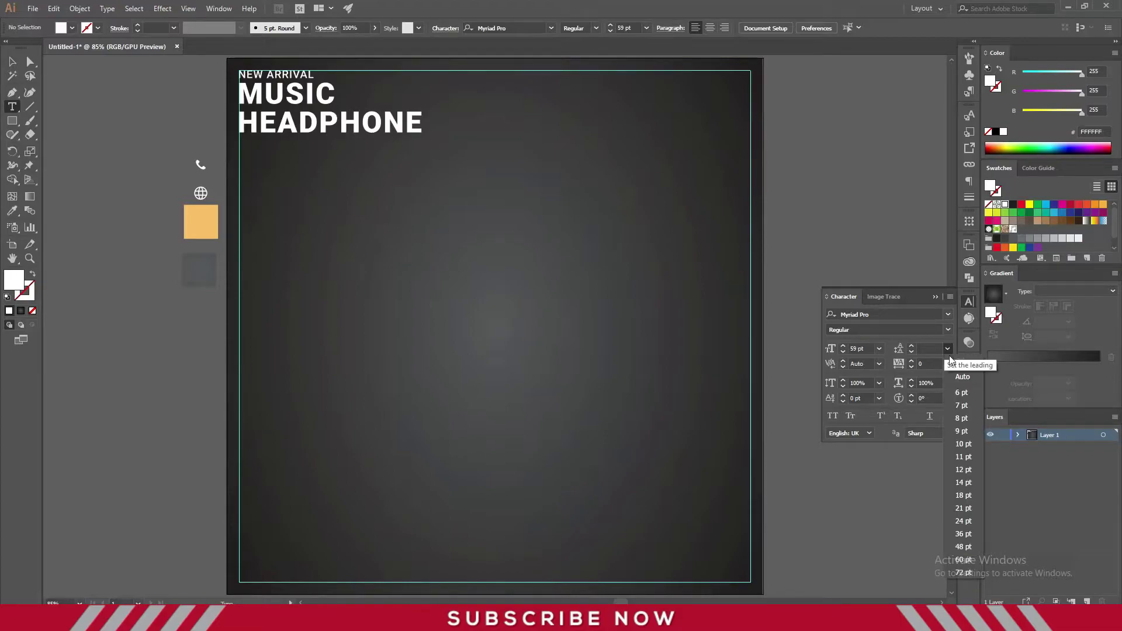
left_click(646, 29)
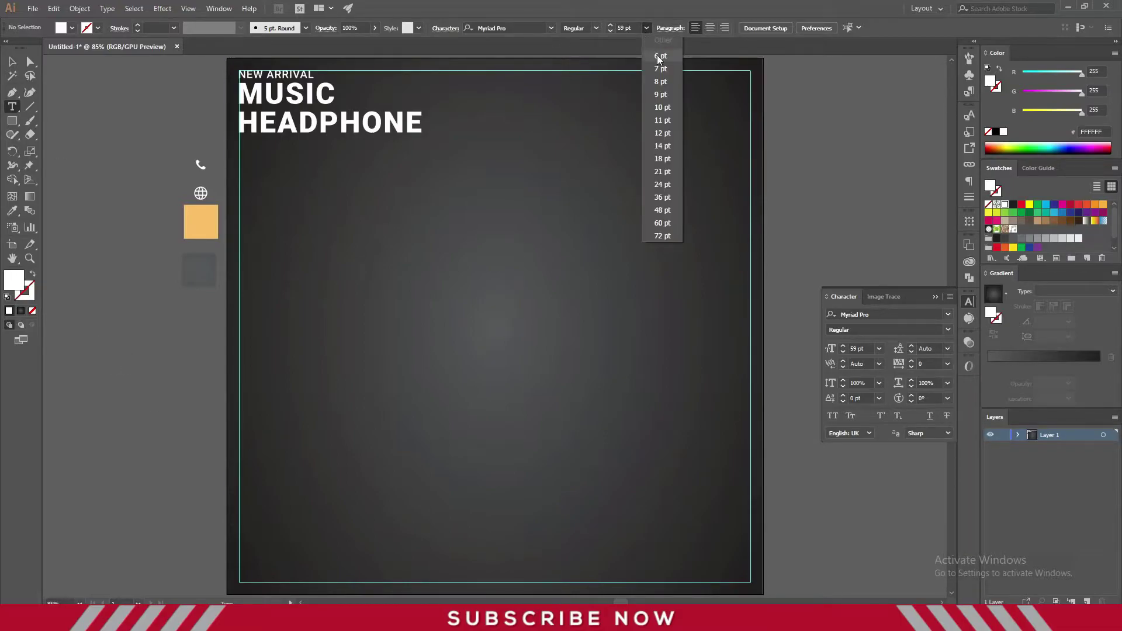
left_click(662, 159)
left_click_drag(96, 362, 401, 461)
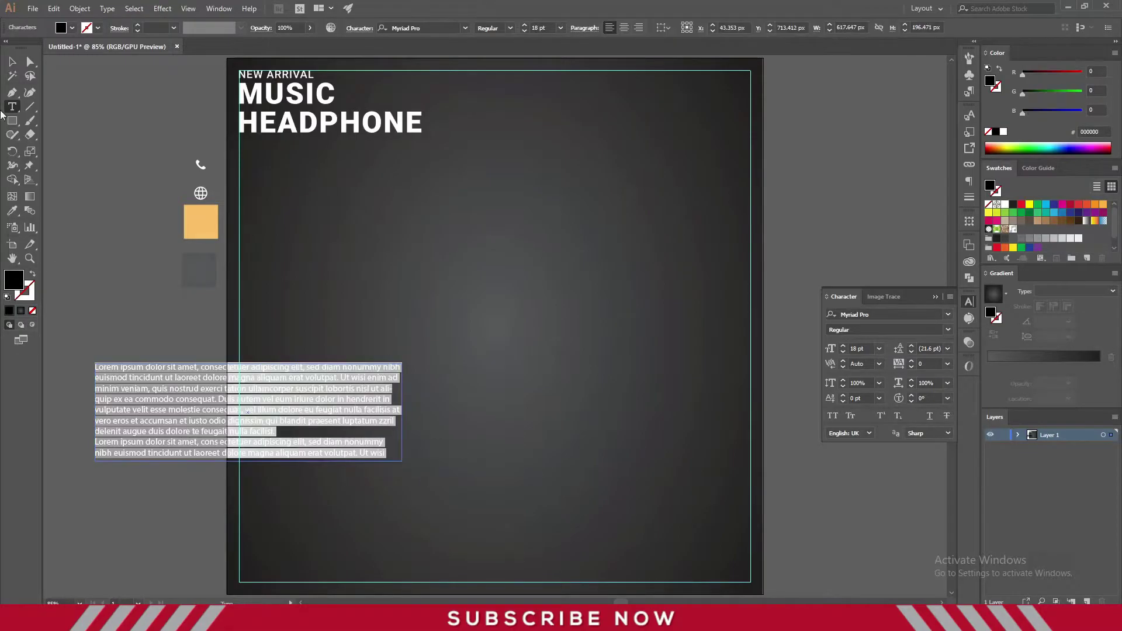
Move the lorem text box up under the heading and adjust its width
left_click(12, 61)
left_click_drag(243, 404, 380, 221)
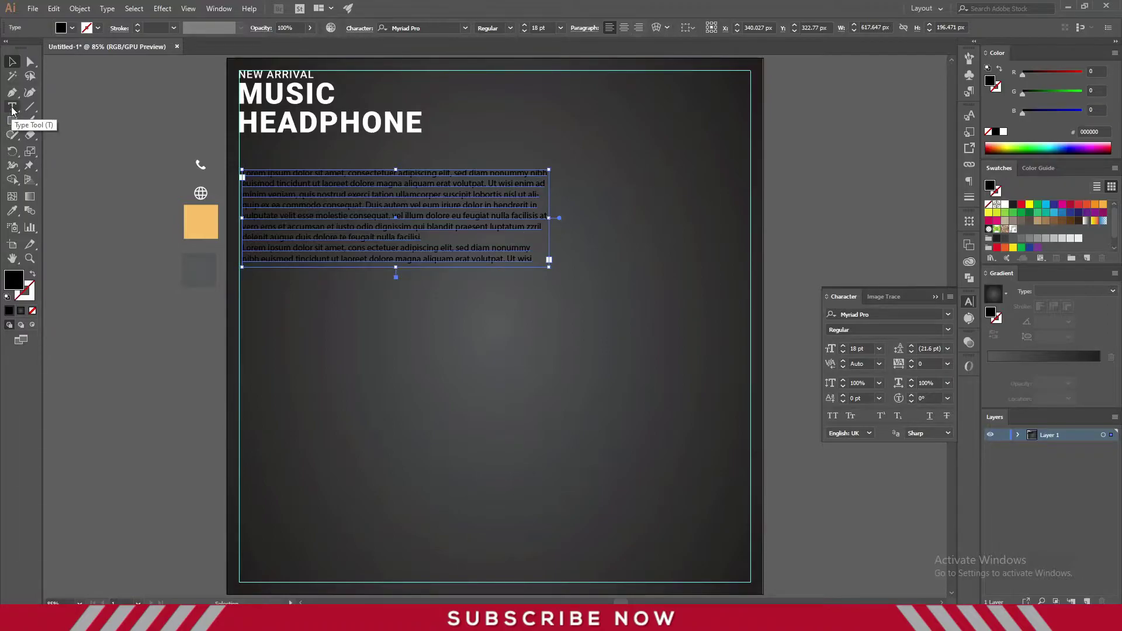
left_click_drag(549, 218, 479, 217)
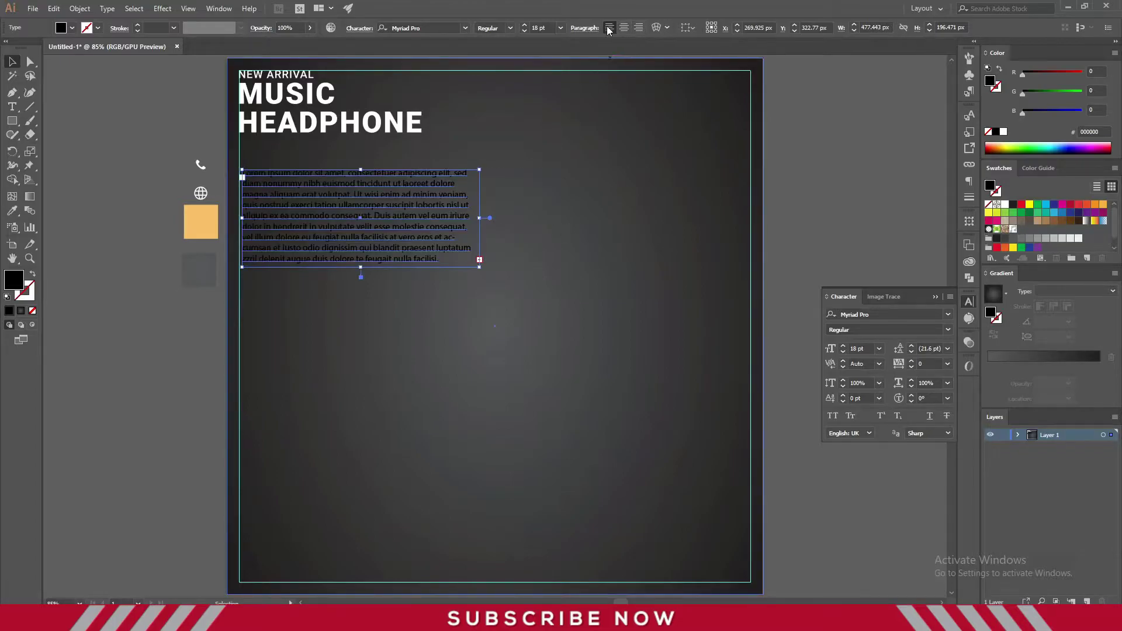
left_click_drag(479, 217, 488, 217)
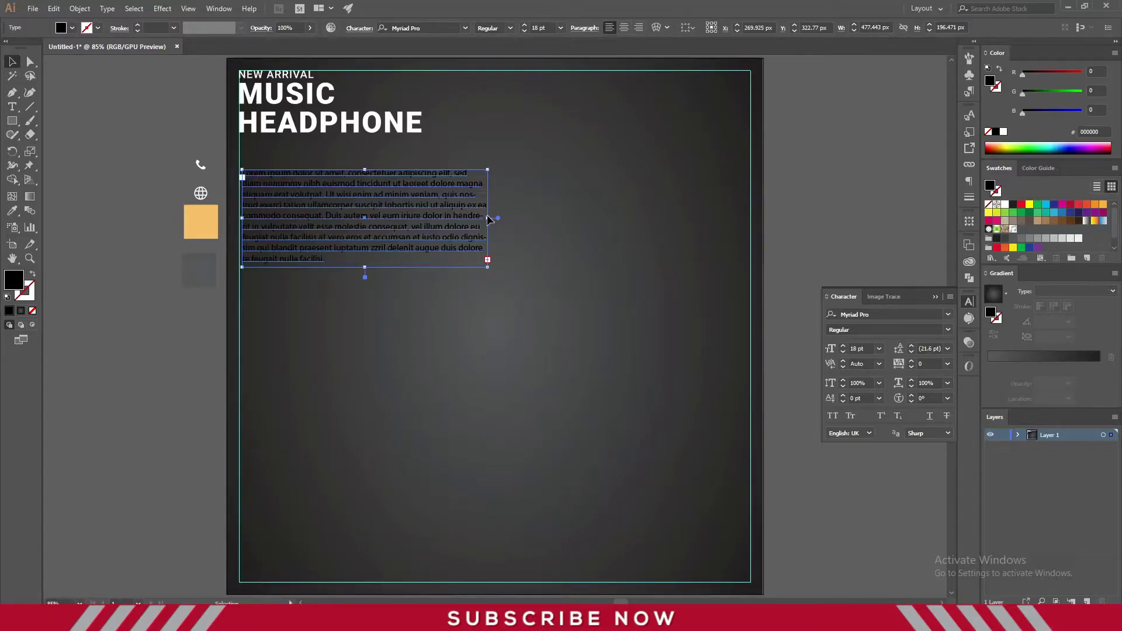
Trim the paragraph to three lines ending at 'minim veniam.' and make it white
left_click(12, 107)
left_click_drag(417, 205, 488, 276)
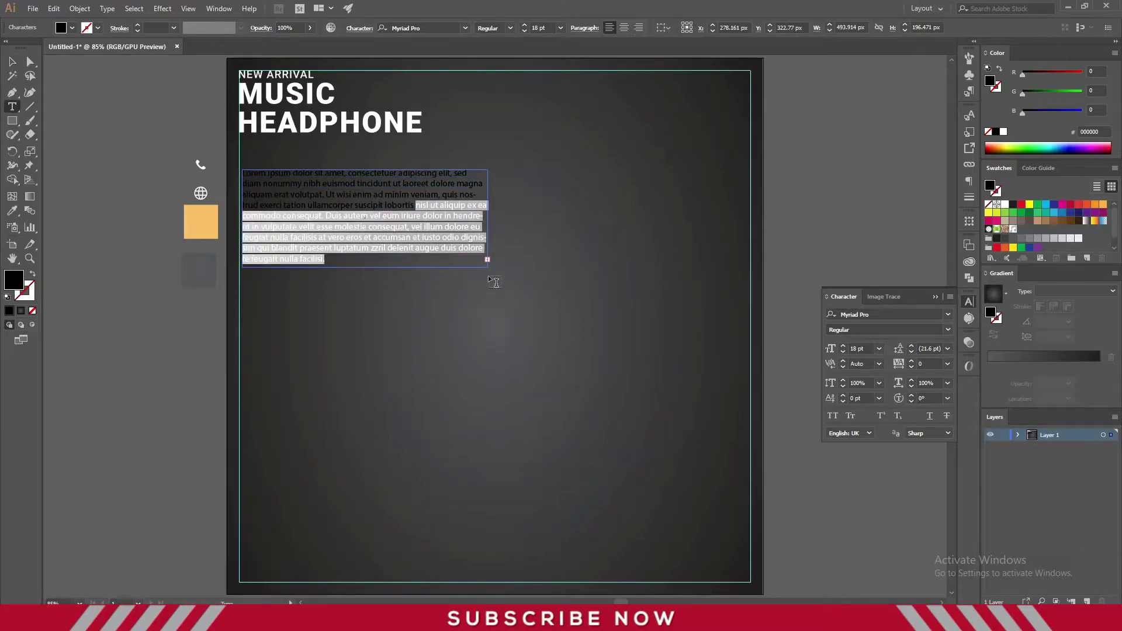
key("BackSpace")
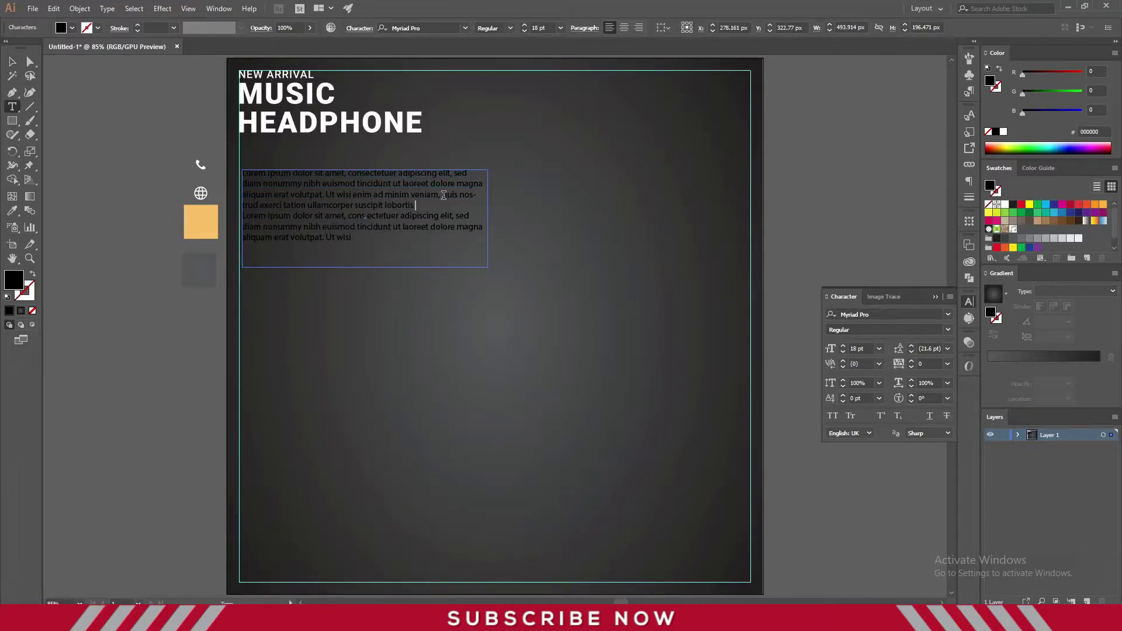
left_click_drag(442, 195, 476, 239)
key("BackSpace")
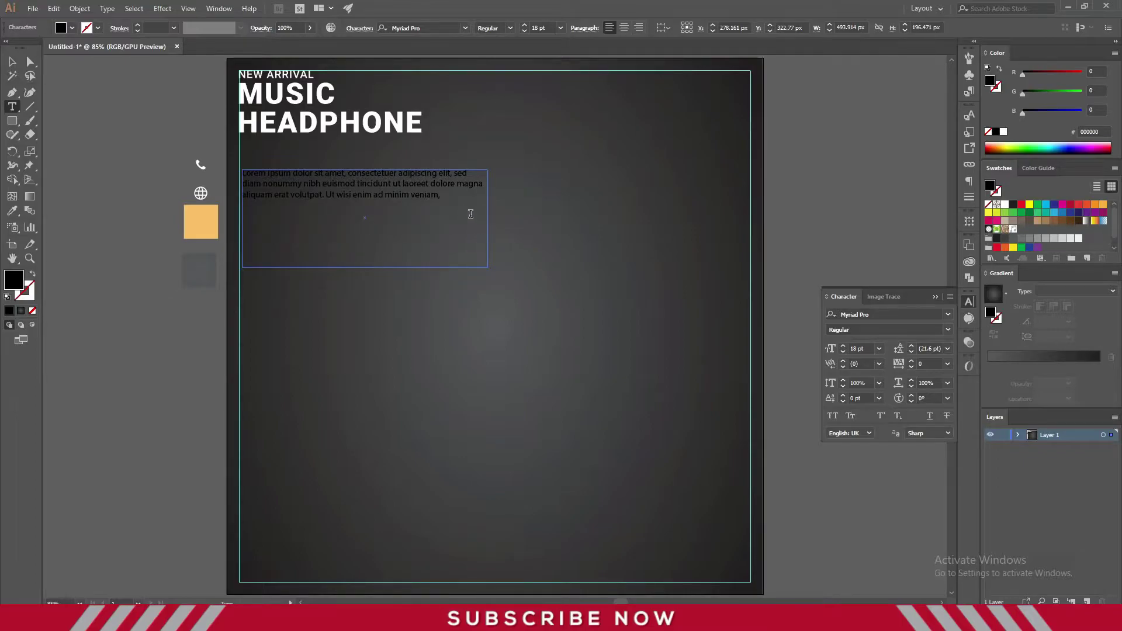
key("BackSpace")
left_click(12, 61)
left_click(1015, 206)
Nudge the paragraph up and set it to 18 pt with 26 pt leading
left_click_drag(421, 185, 419, 175)
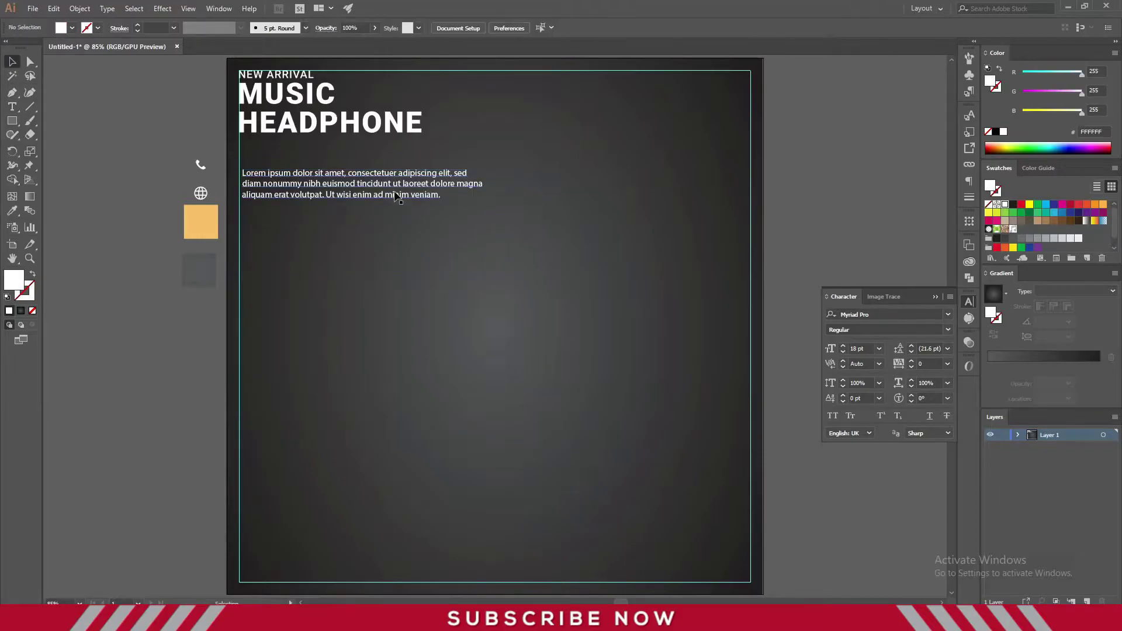
left_click(560, 27)
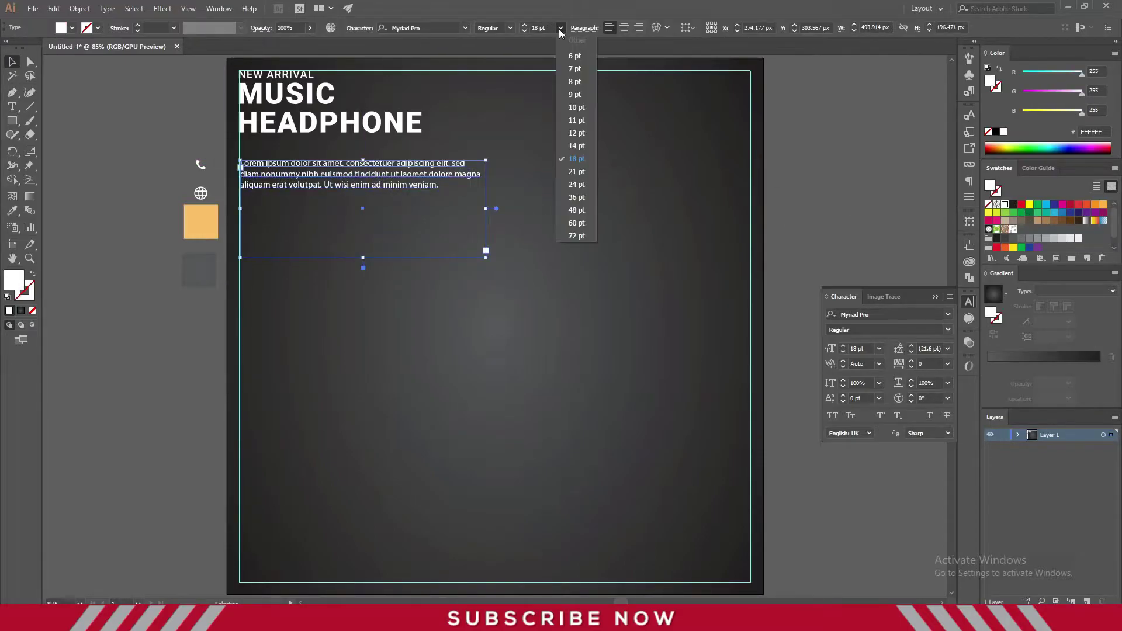
left_click(583, 173)
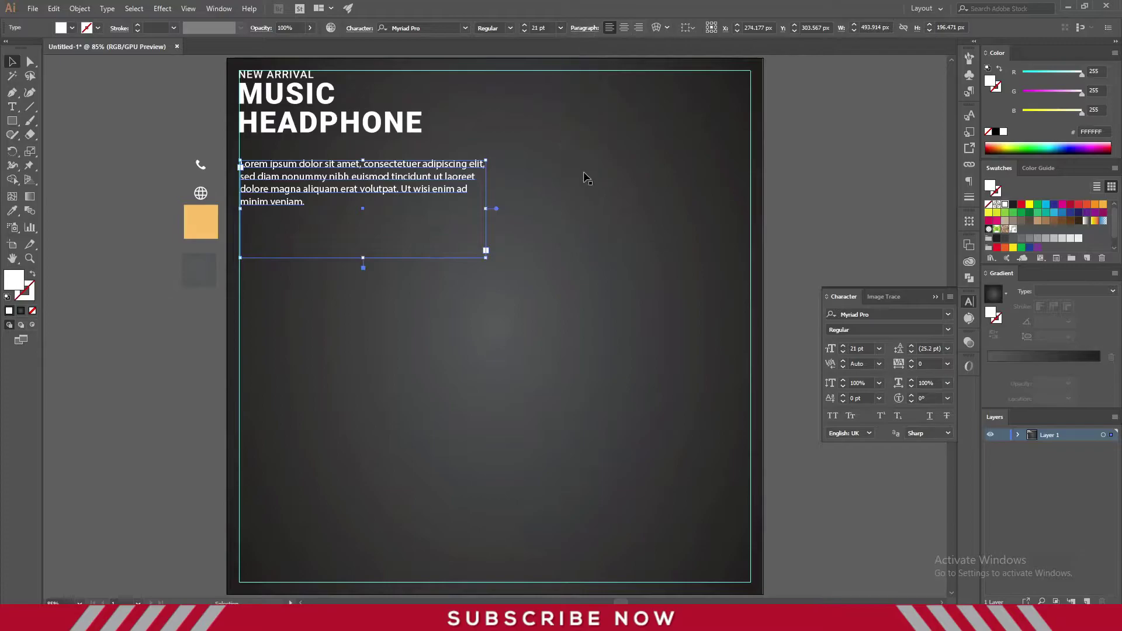
left_click(560, 32)
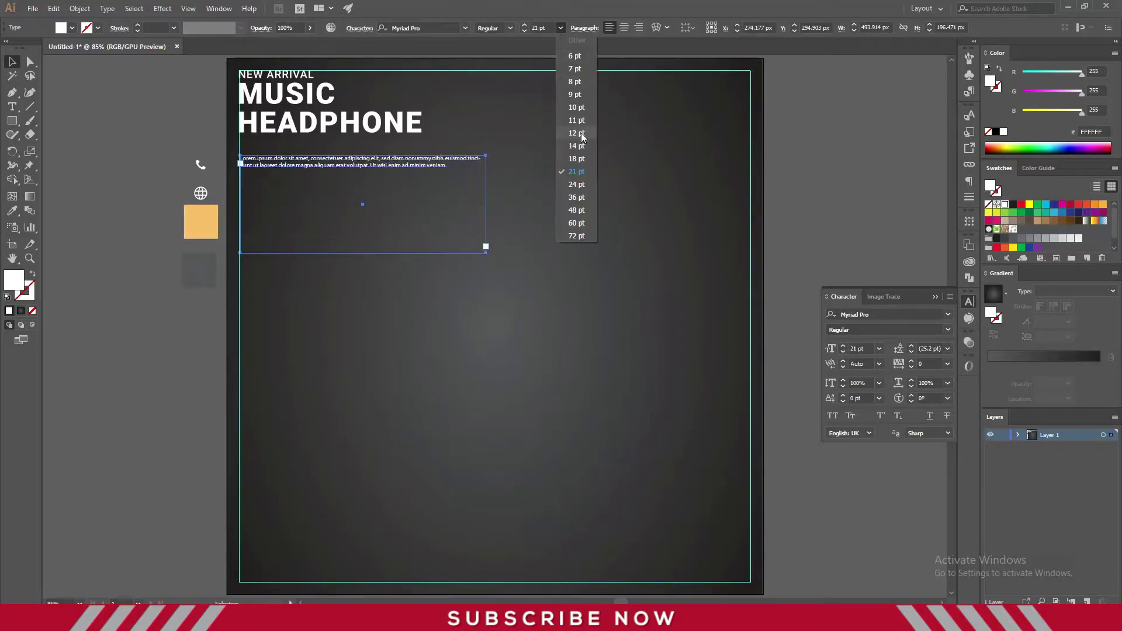
left_click(585, 156)
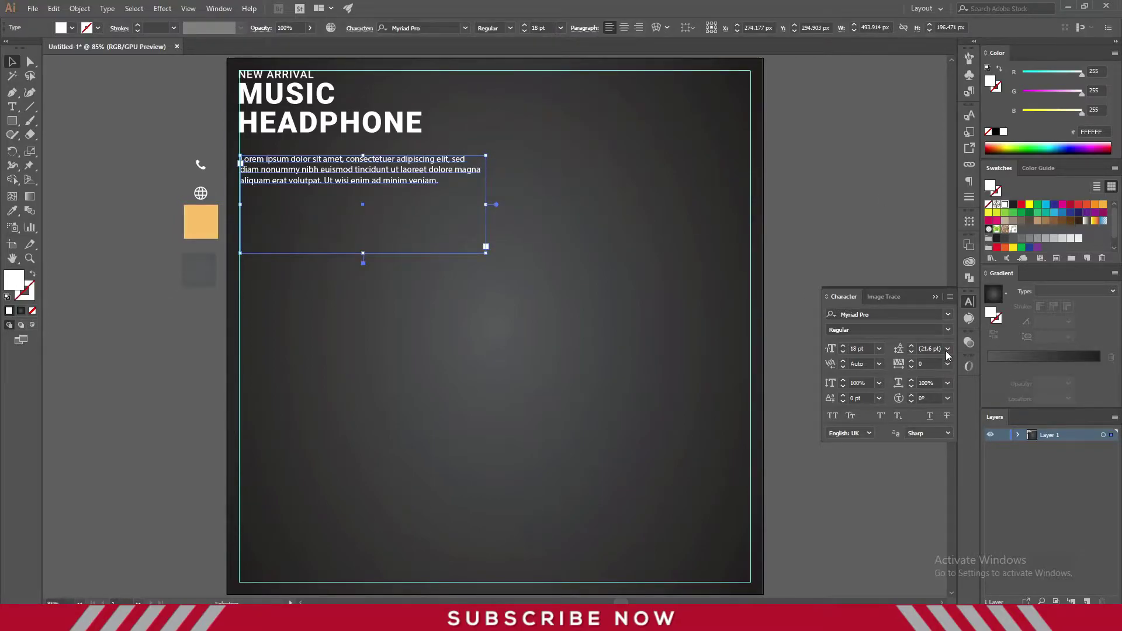
type("26")
key("Return")
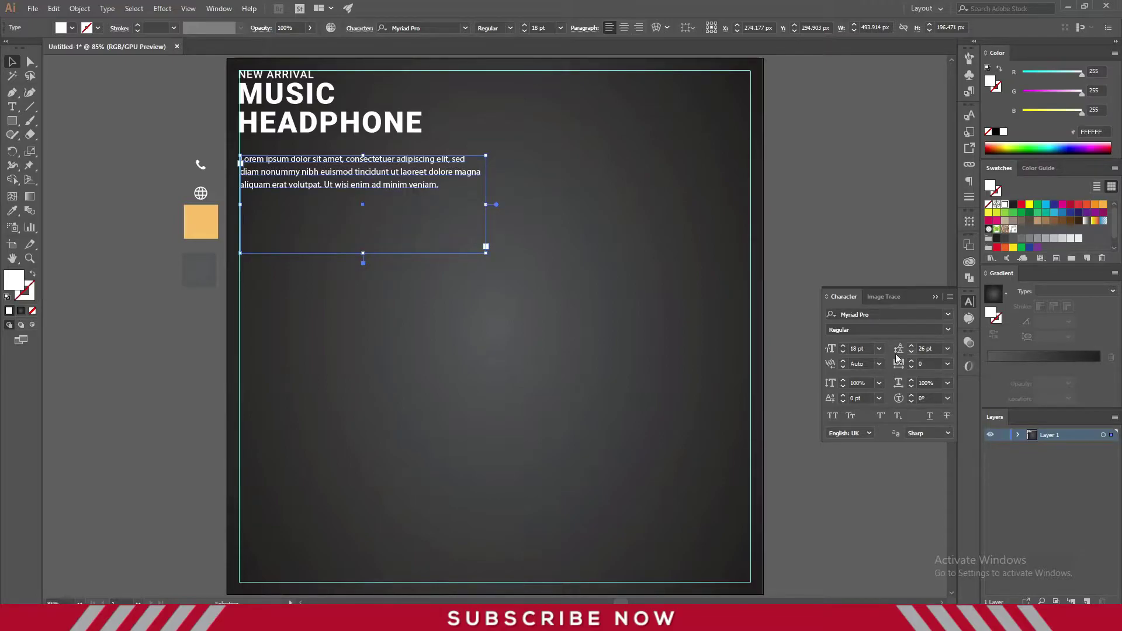
Close the Character panel and widen the body text box to reflow the paragraph
right_click(876, 224)
key("Escape")
left_click(824, 191)
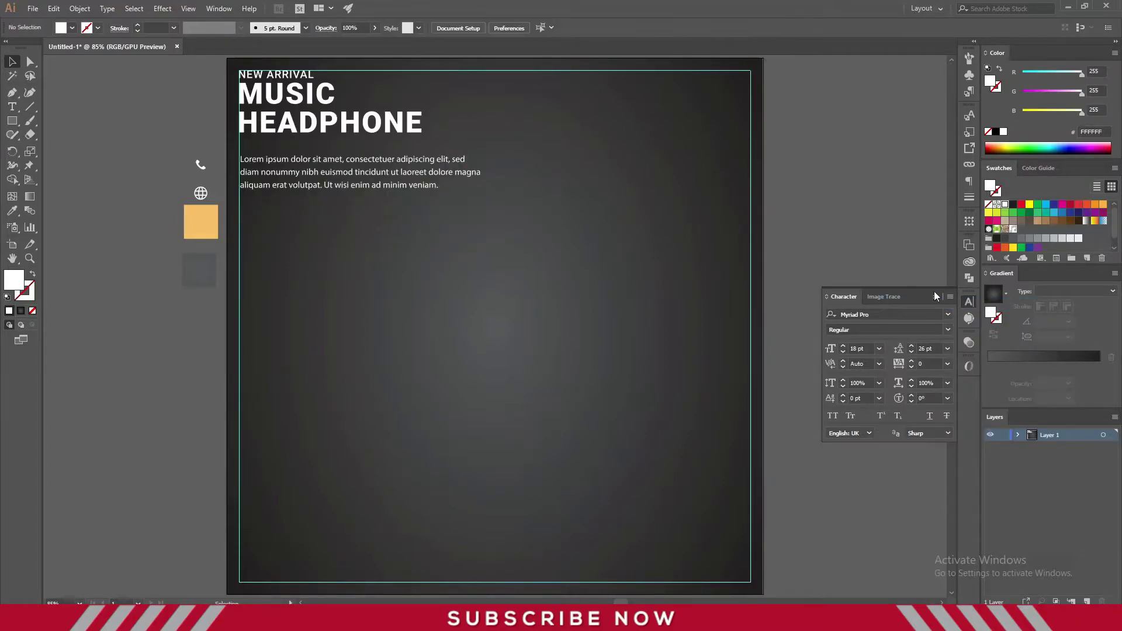
left_click(934, 291)
left_click(444, 180)
left_click(850, 232)
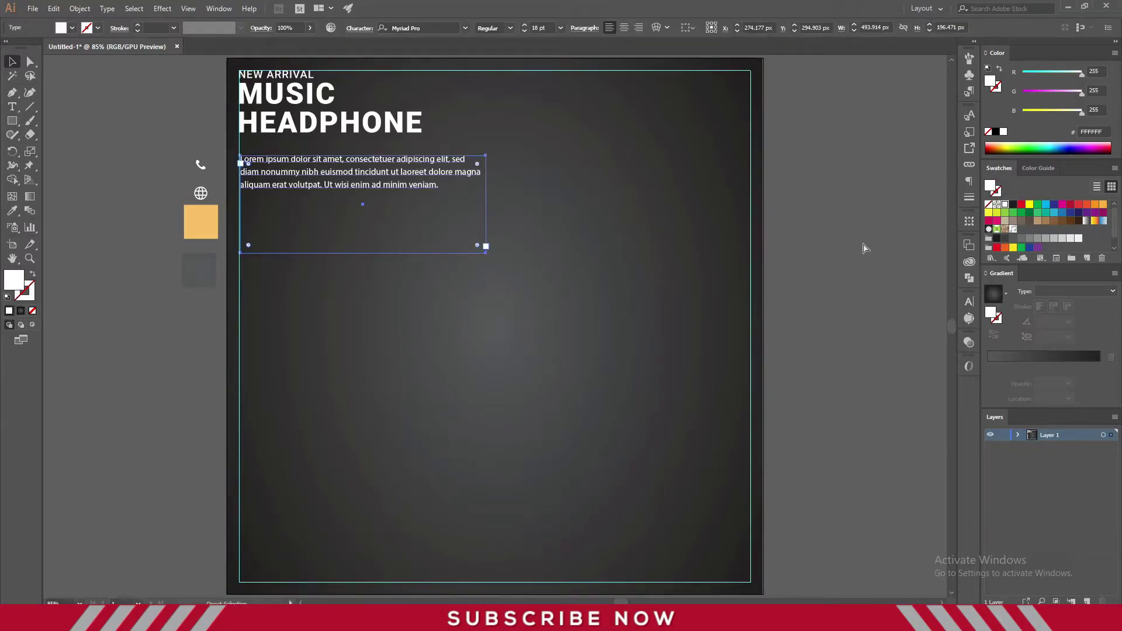
left_click_drag(483, 204, 474, 205)
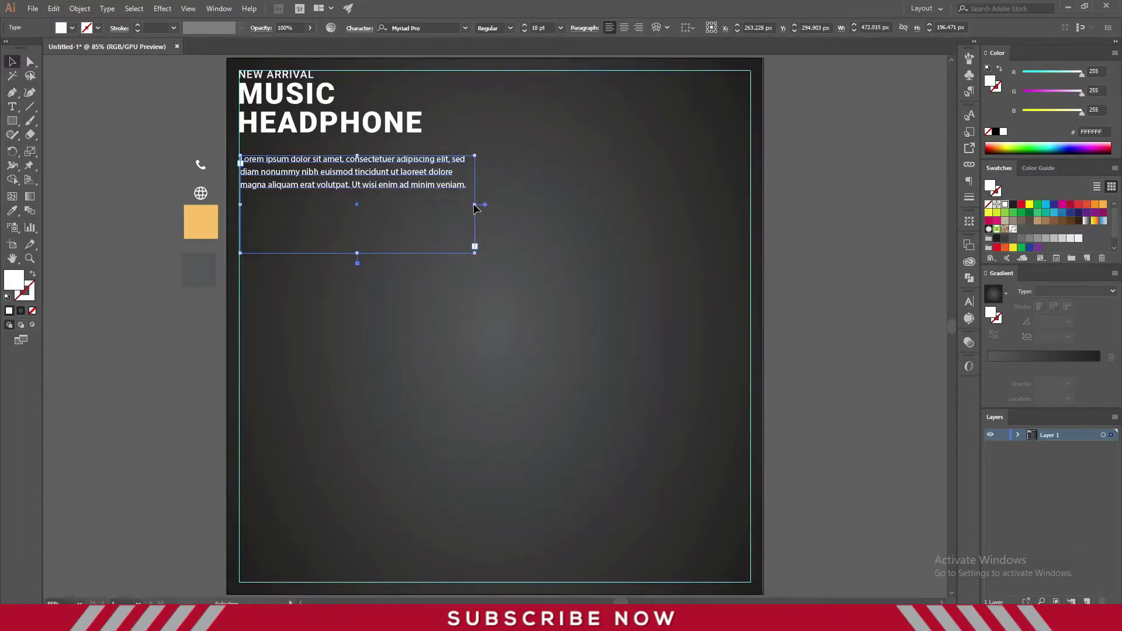
Delete 'enim ad minim veniam.' so the paragraph ends at 'Ut wisi', and fit the frame to text
key("t")
left_click(381, 184)
key("shift+End")
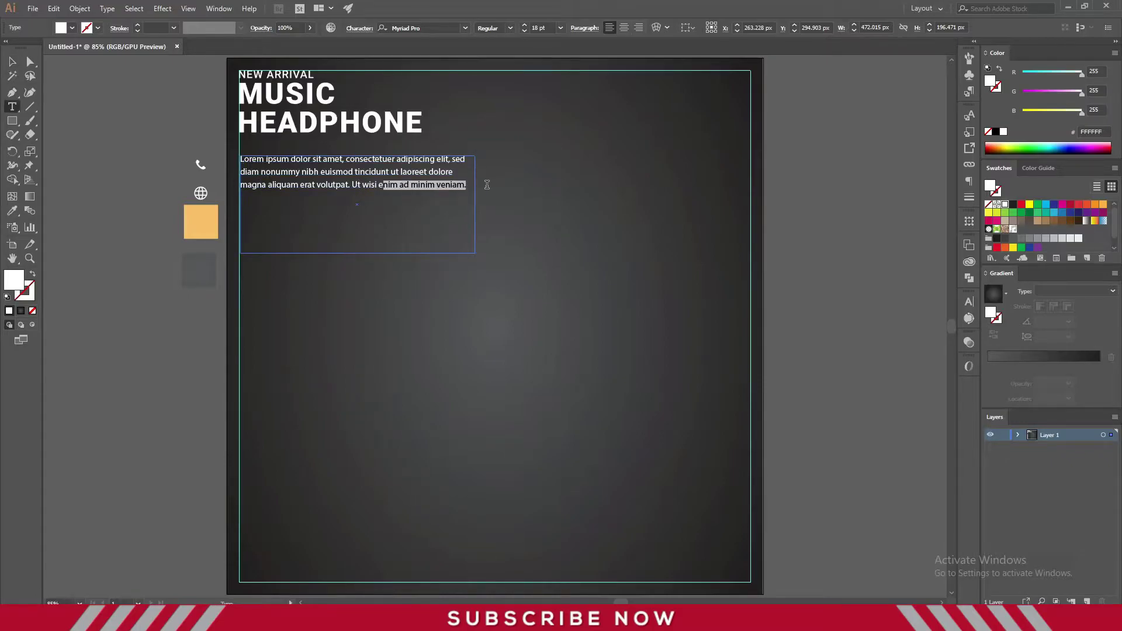
key("BackSpace")
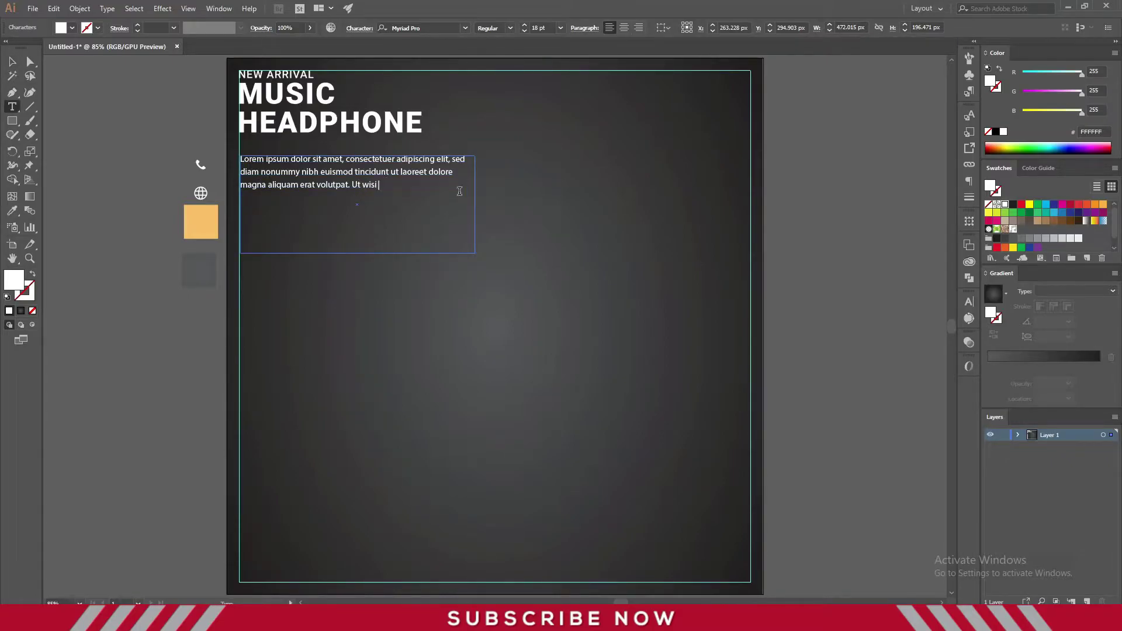
key("Escape")
right_click(447, 192)
left_click(485, 272)
Left-align the body paragraph with the background frame
left_click(759, 280)
left_click(358, 160)
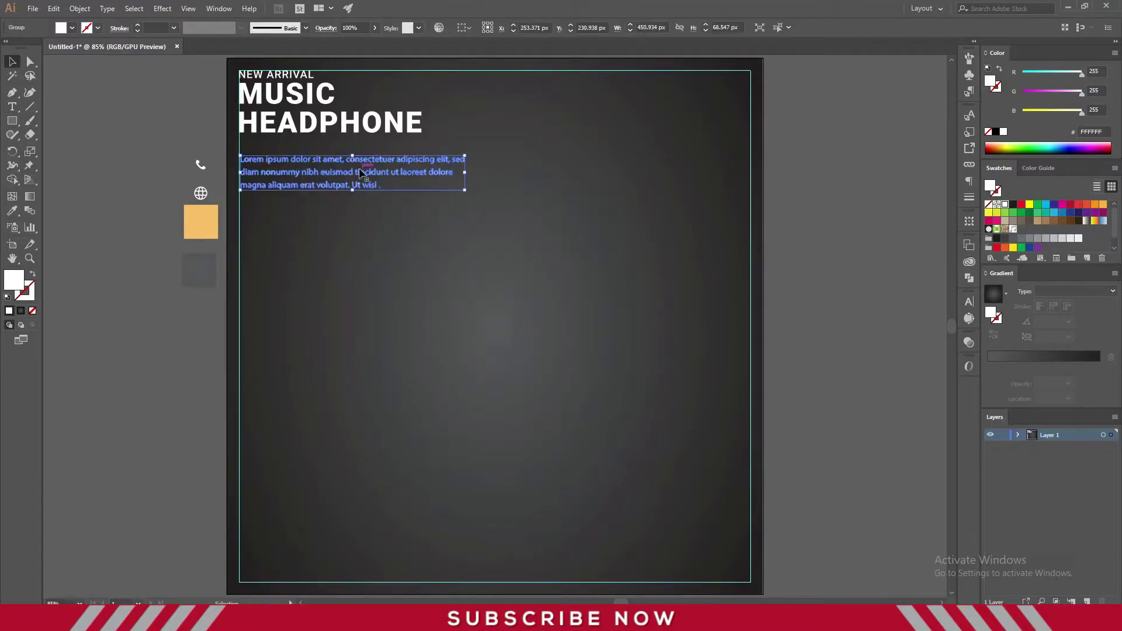
left_click(240, 252, "shift")
left_click(485, 27)
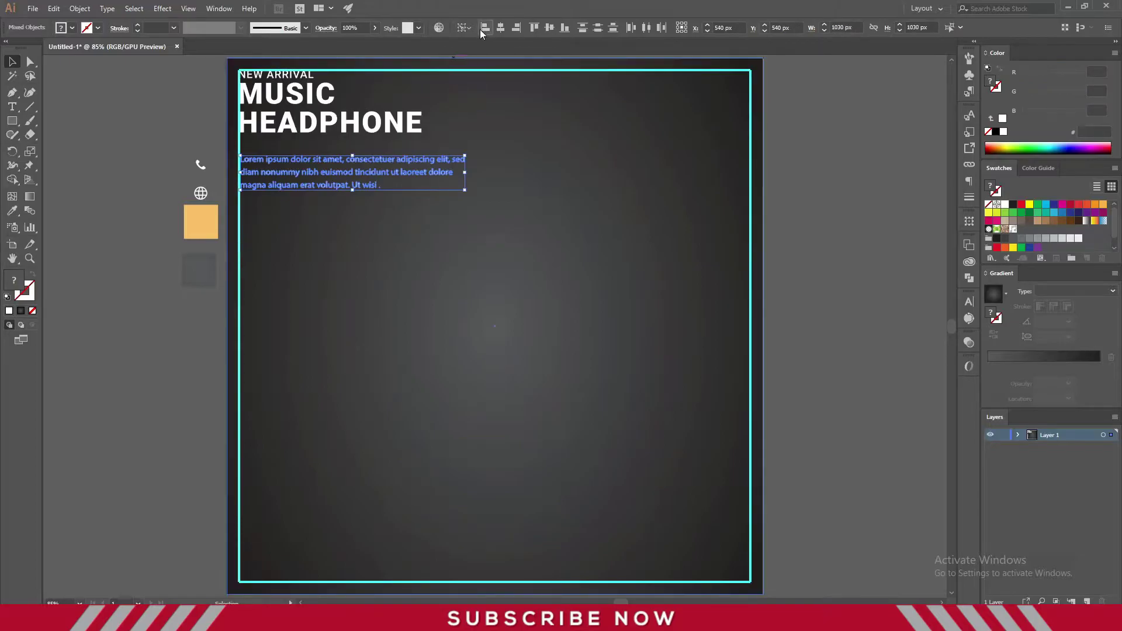
left_click(783, 210)
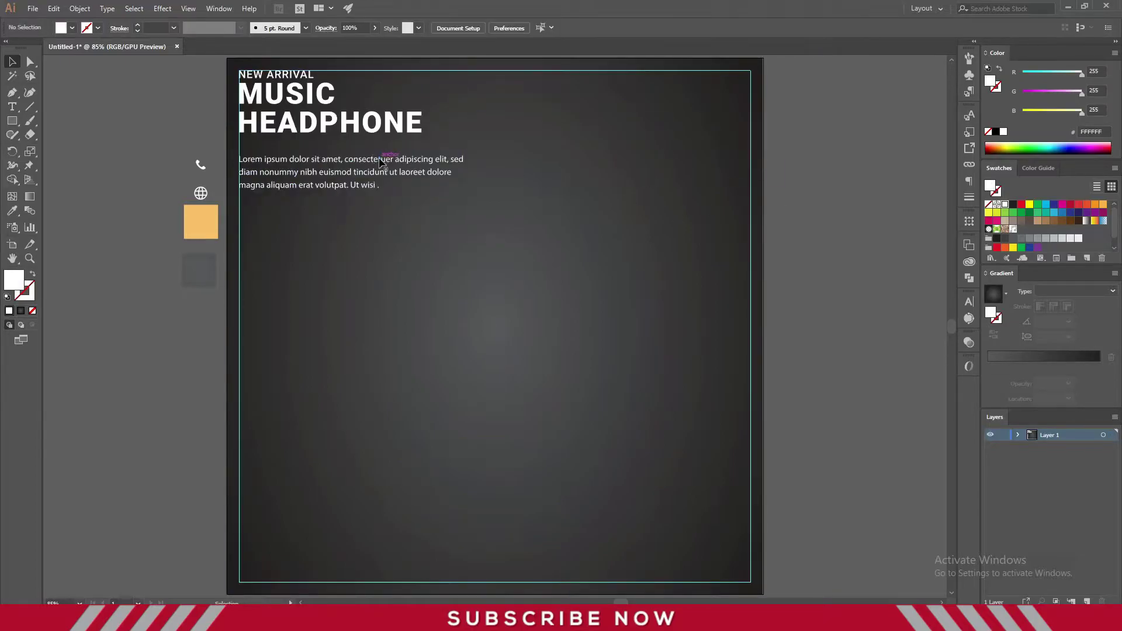
left_click(458, 171)
left_click(810, 179)
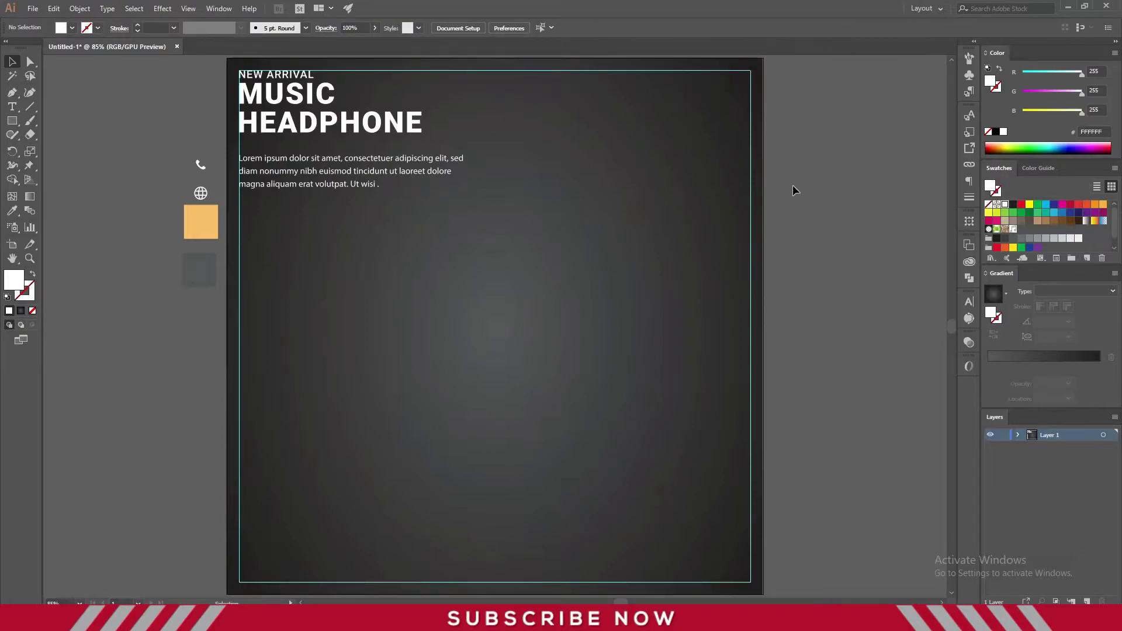
Draw a white rectangle and move it below the body text
left_click(11, 121)
left_click_drag(84, 401, 203, 436)
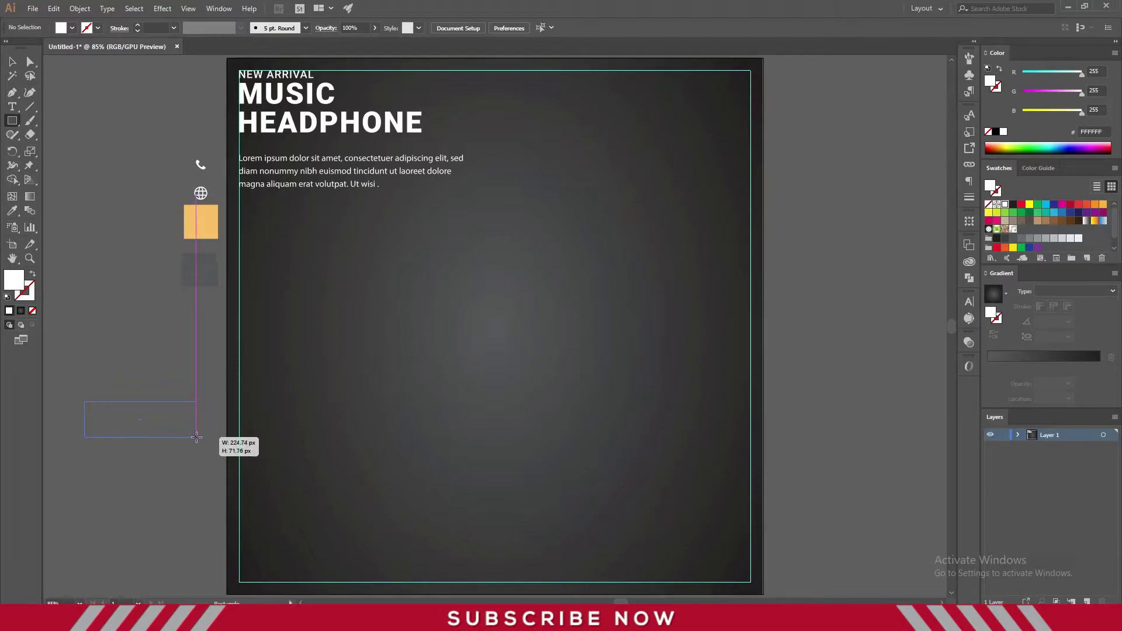
left_click(11, 62)
left_click(83, 229)
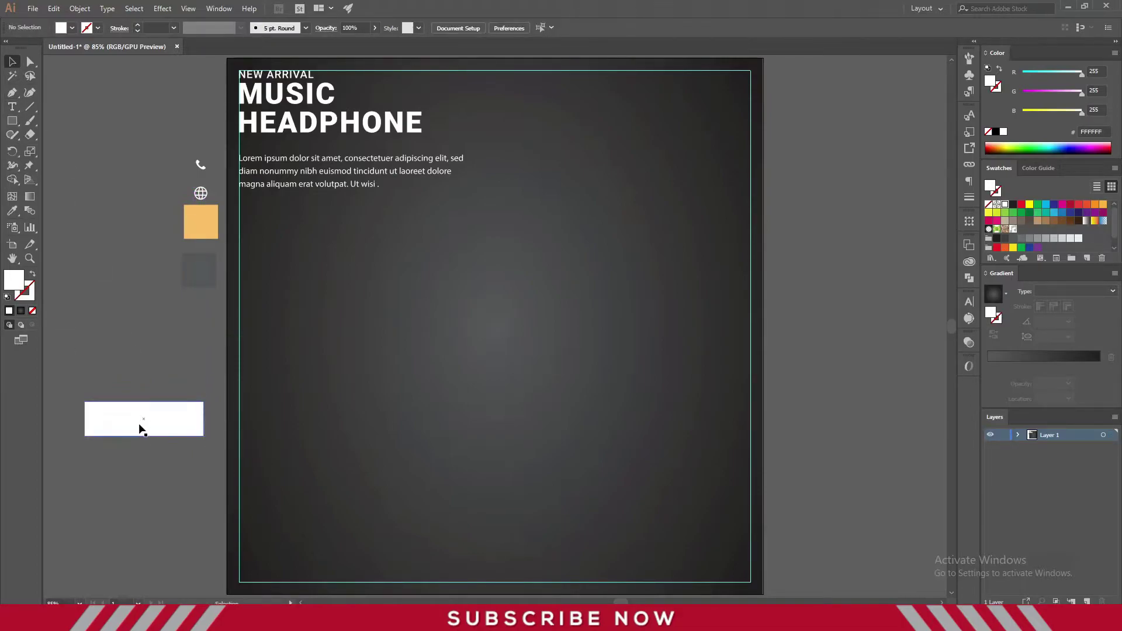
left_click_drag(121, 402, 275, 208)
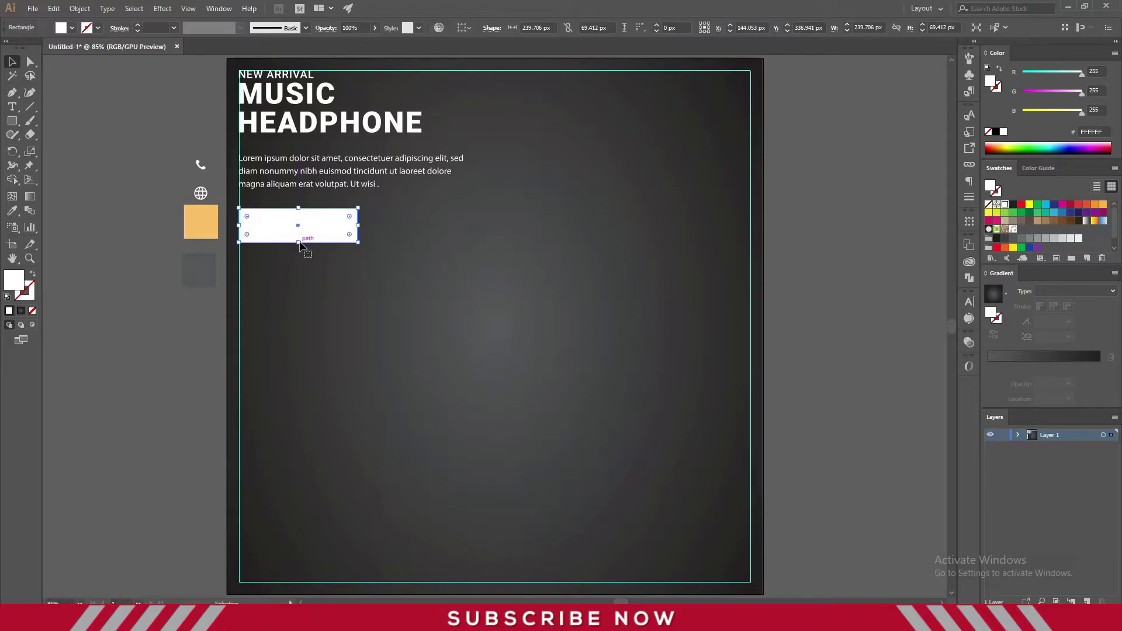
Resize the rectangle to about 211 × 62 px and move it onto the pasteboard
left_click_drag(298, 242, 304, 223)
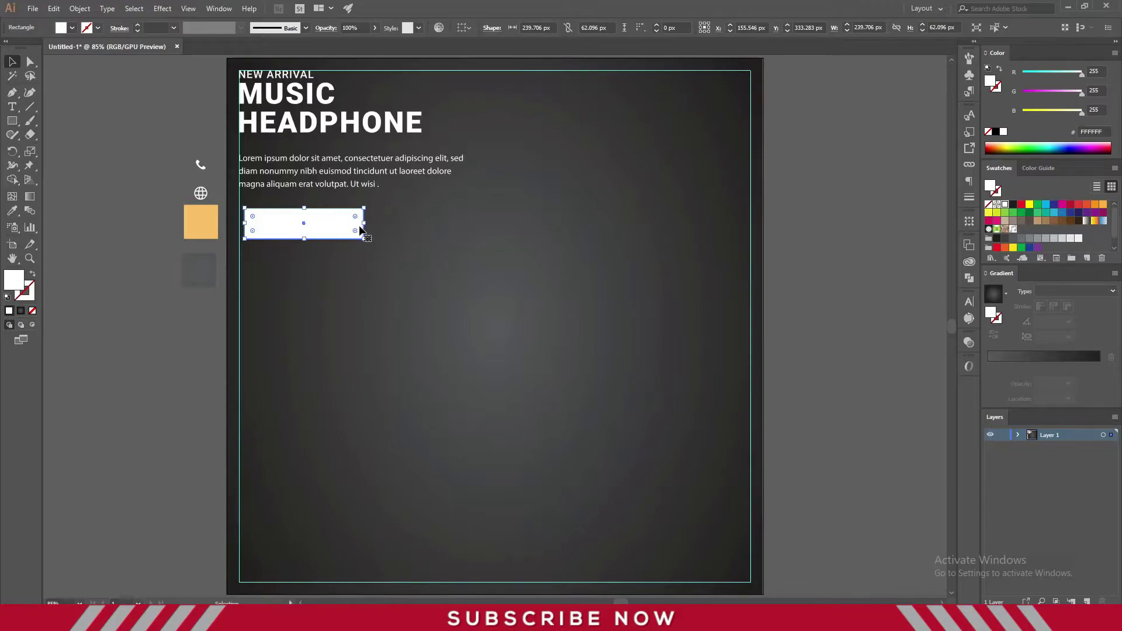
left_click_drag(364, 223, 345, 226)
left_click(225, 244)
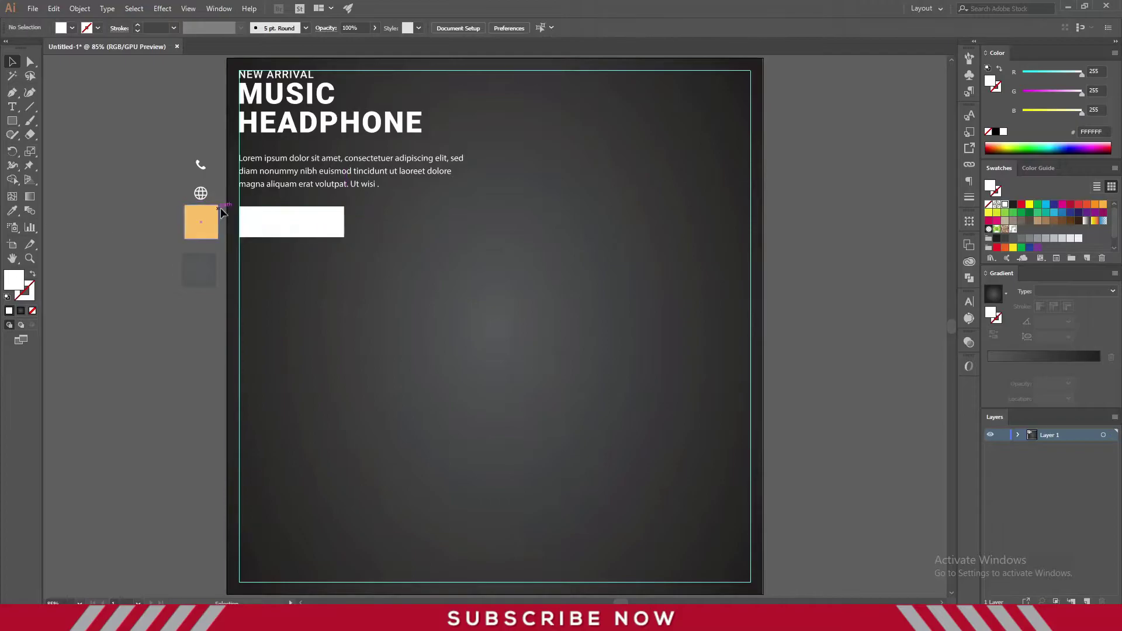
left_click(280, 226)
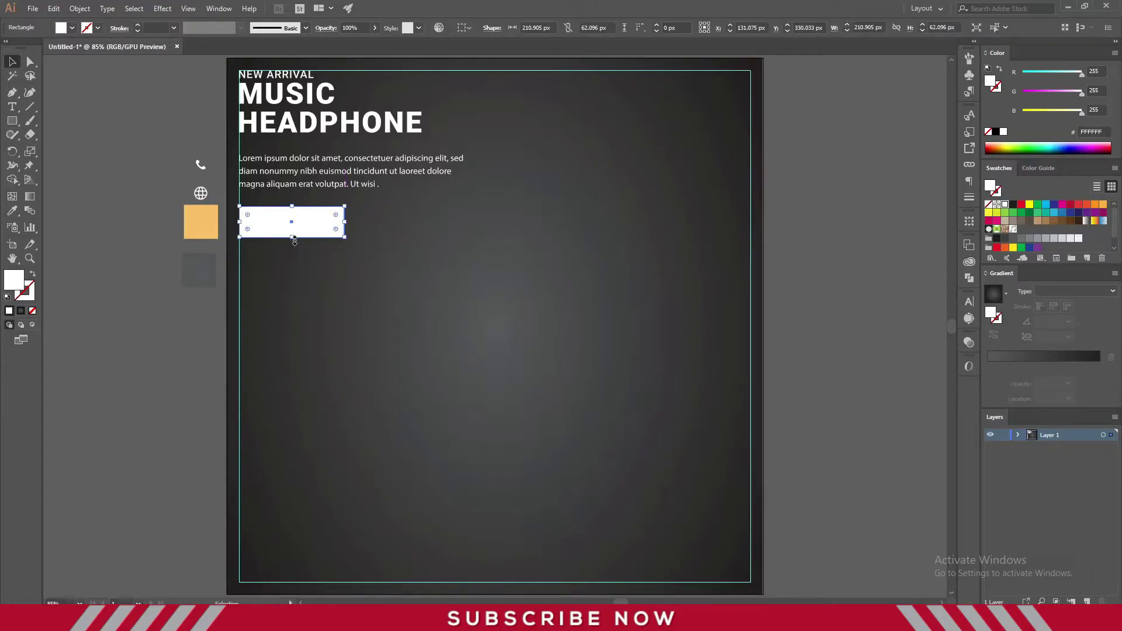
mouse_move(291, 238)
left_mouse_down()
mouse_move(106, 328)
mouse_move(130, 344)
left_mouse_up()
Draw a stroked vertical line across the rectangle near its right end
left_click(130, 394)
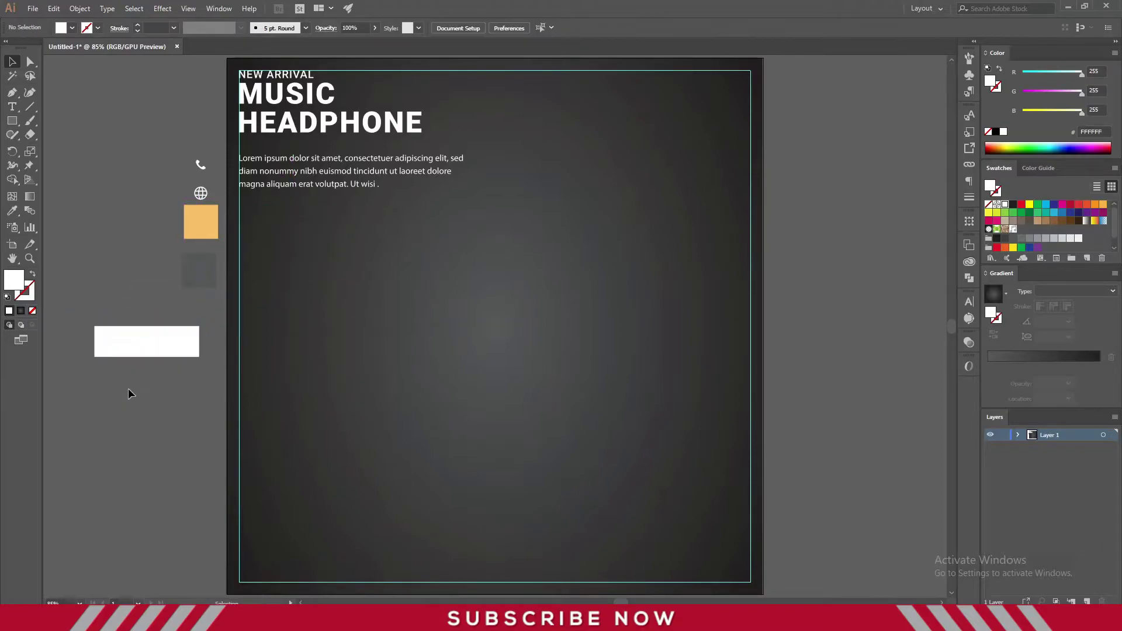
key("p")
left_click(182, 305)
left_click(182, 385)
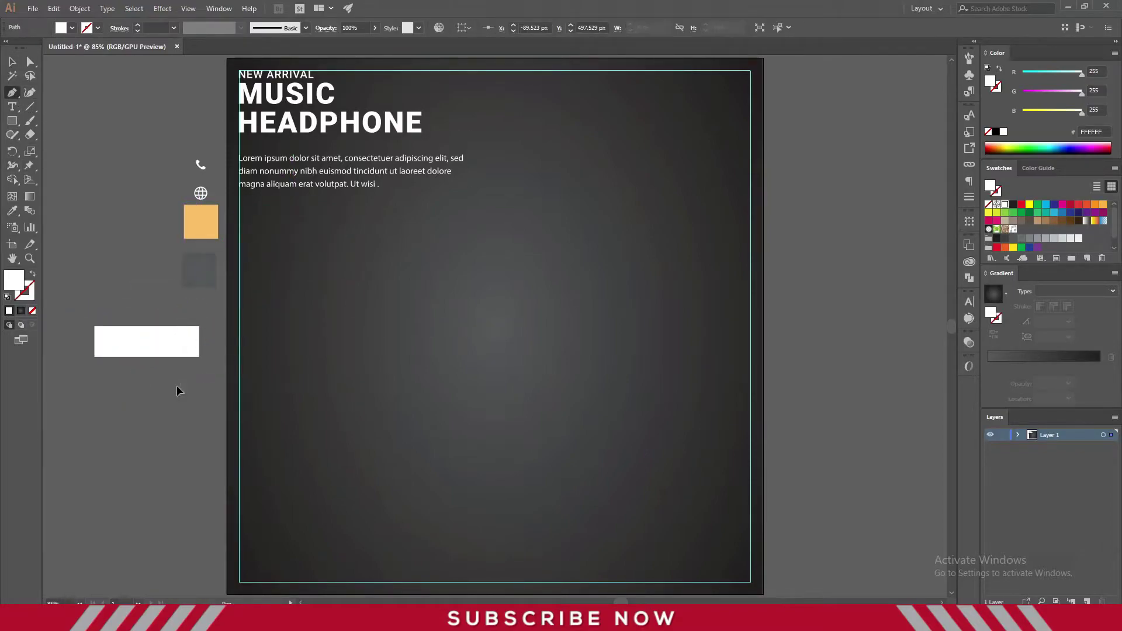
left_click(12, 62)
left_click(33, 274)
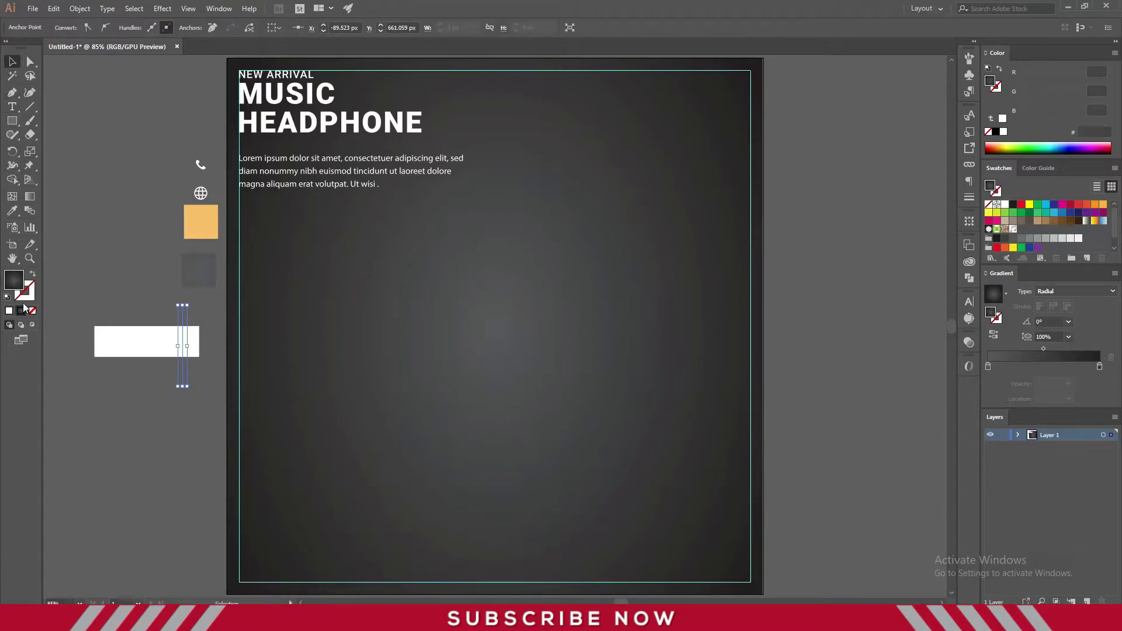
left_click(171, 322)
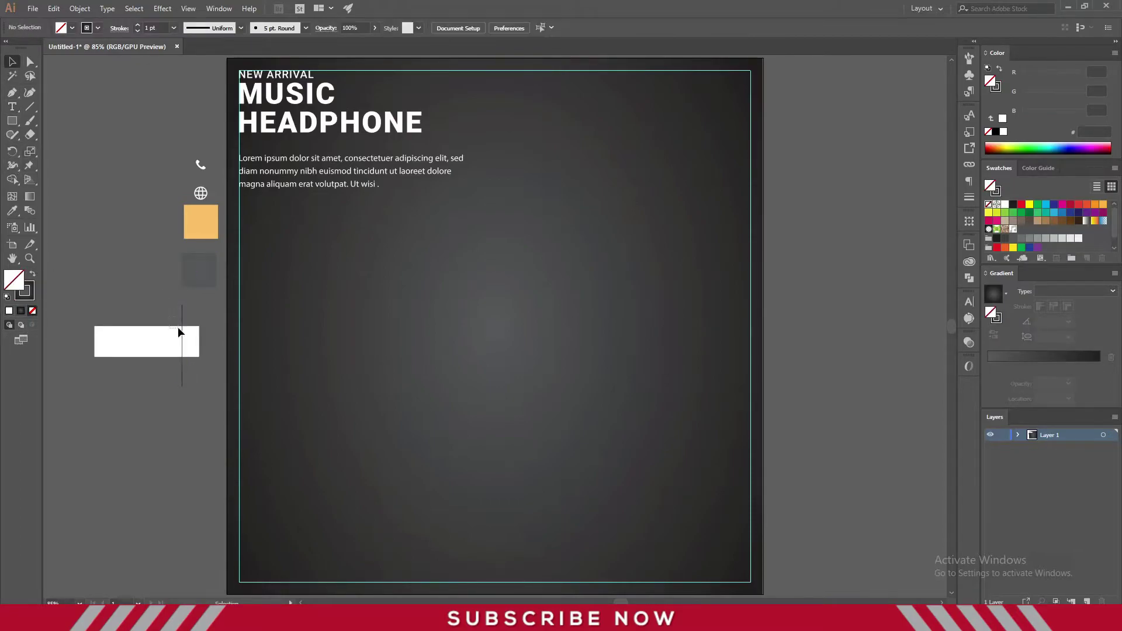
Select the rectangle and line together and apply Pathfinder Divide
left_click_drag(201, 407, 167, 336)
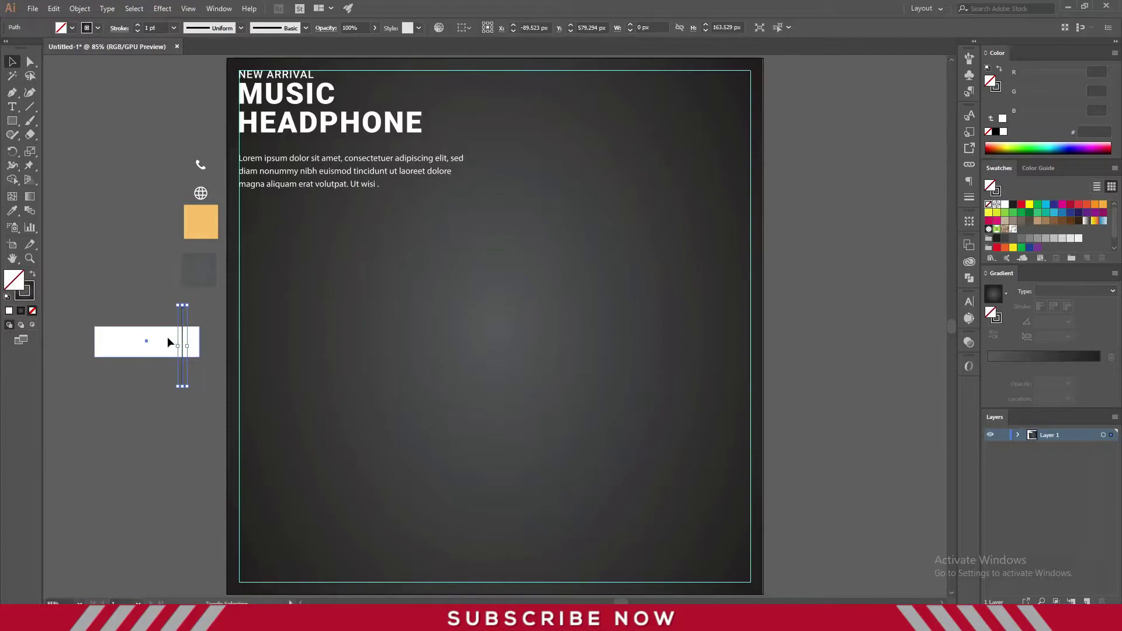
left_click(182, 336)
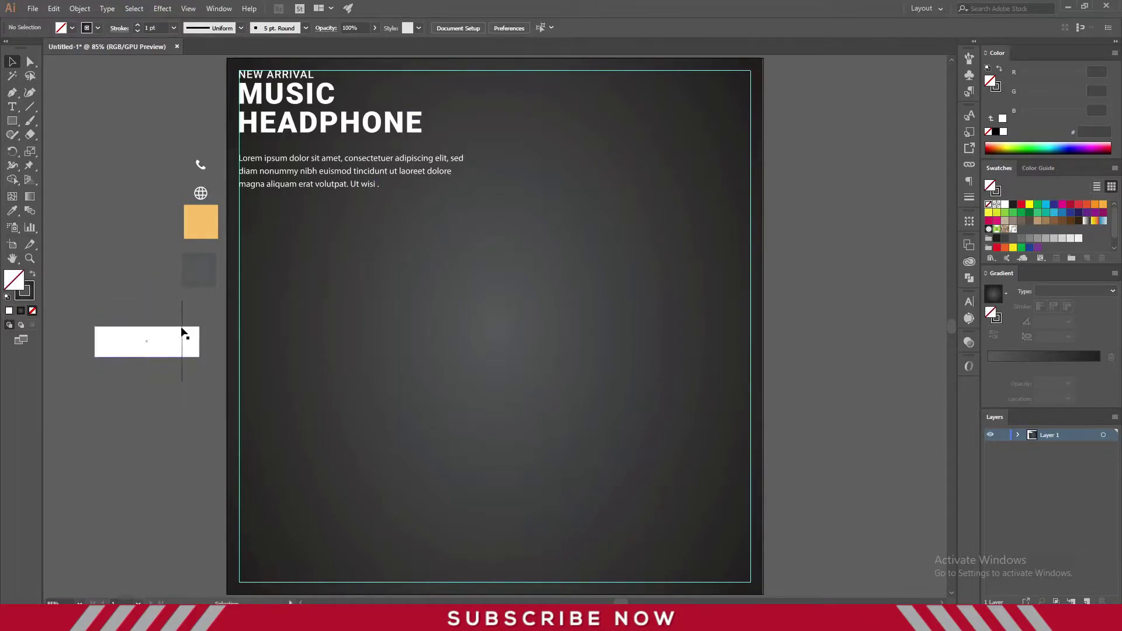
left_click_drag(185, 451, 167, 345)
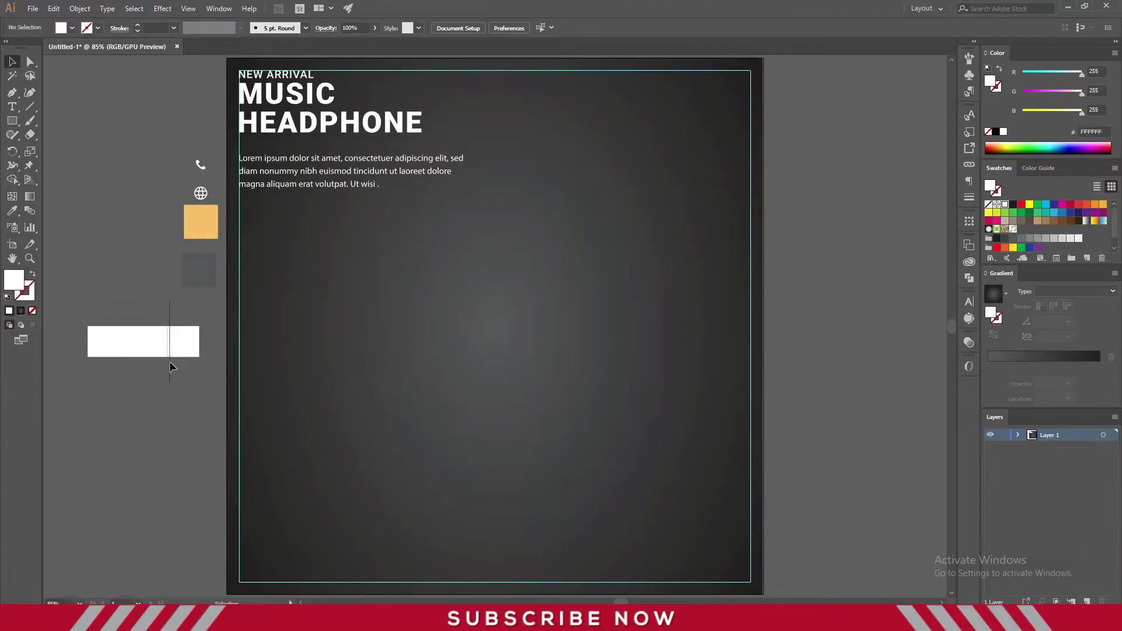
left_click(969, 277)
left_click(830, 298)
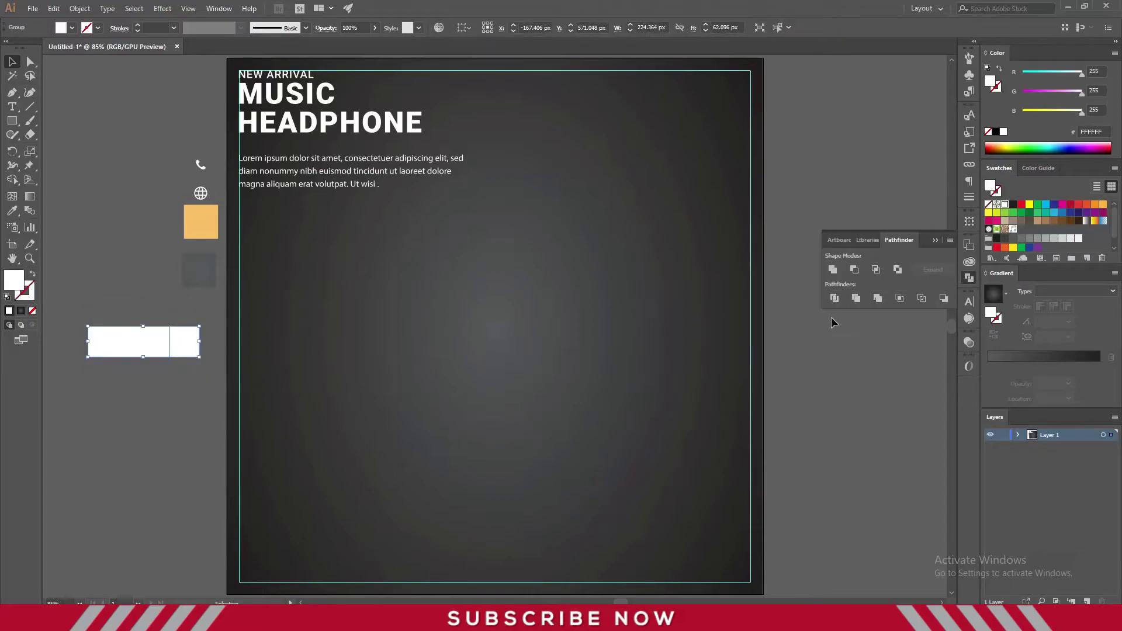
Ungroup the divided pieces and fill the small right square with near-black
left_click(90, 328)
right_click(195, 374)
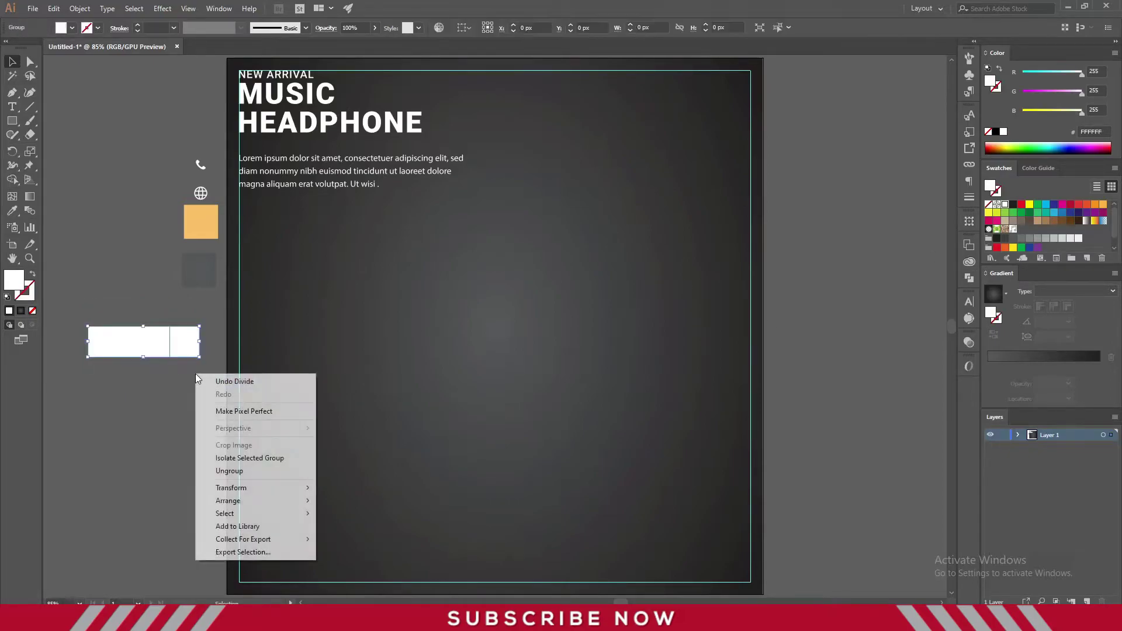
left_click(153, 423)
left_click(187, 338)
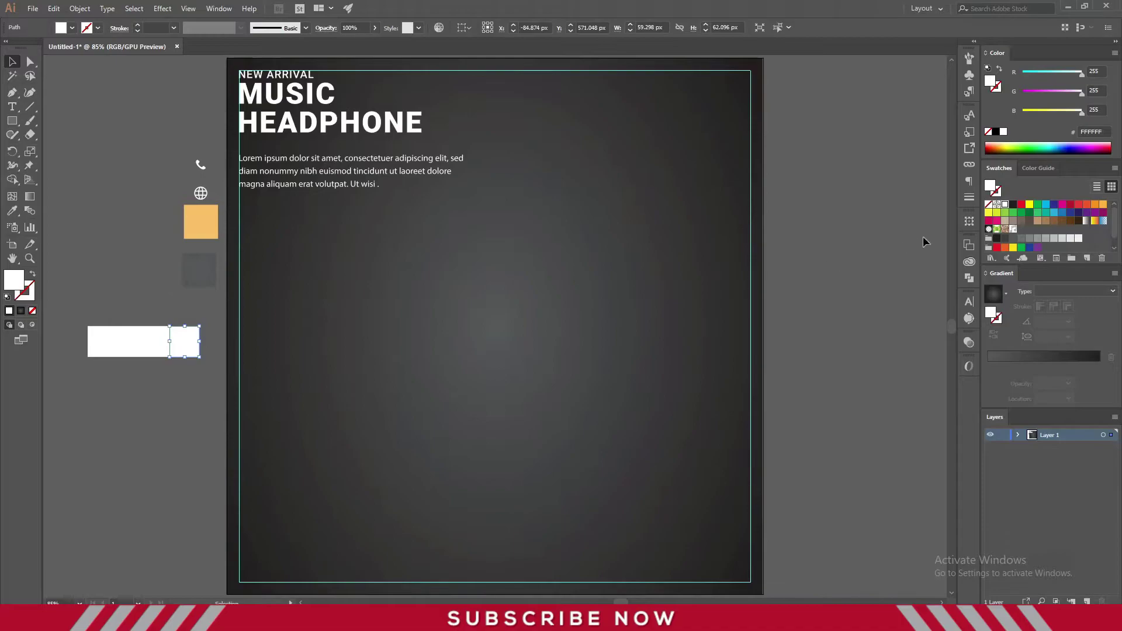
left_click(1013, 205)
left_click(255, 299)
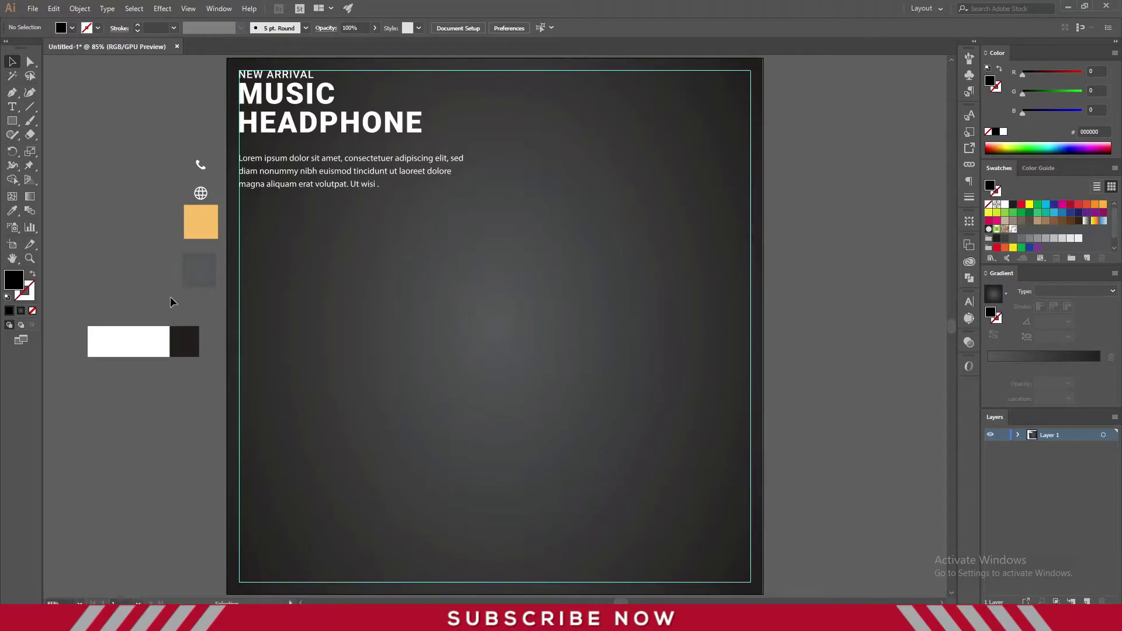
Create a '>>' text object on the pasteboard and enlarge it to about 86 pt
key("t")
left_click(157, 399)
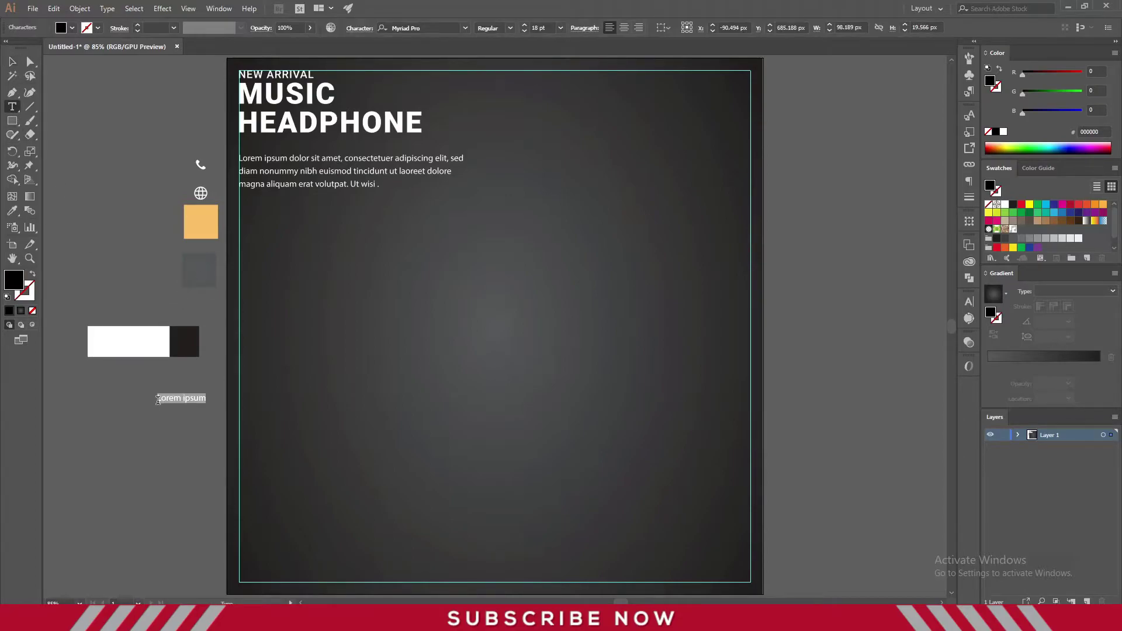
key("BackSpace")
key("Escape")
key("backslash")
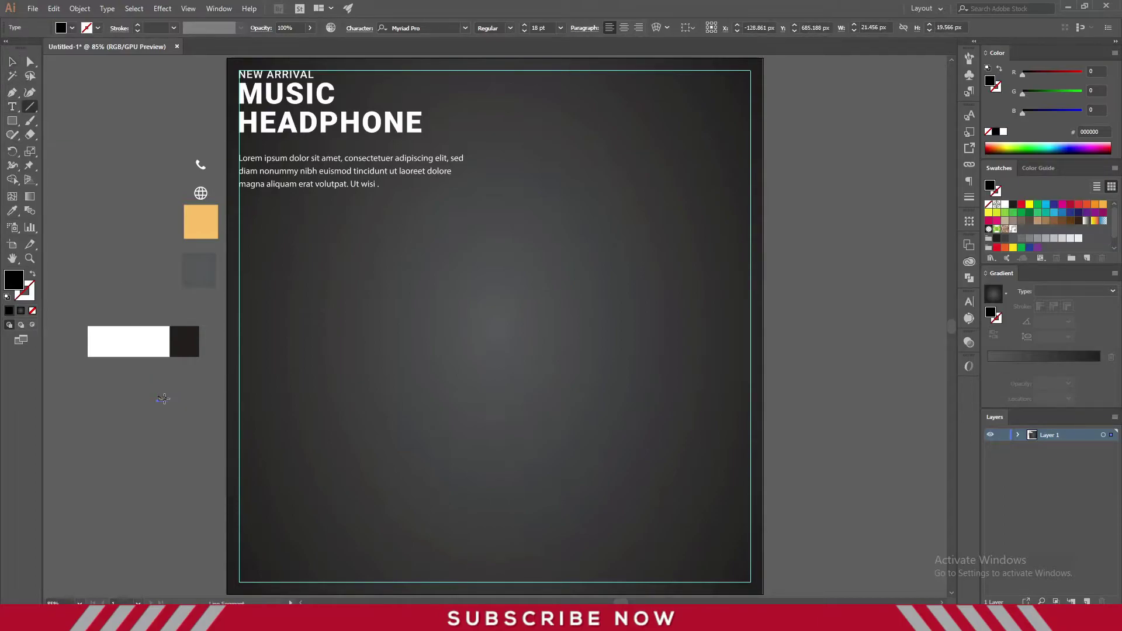
key("v")
left_click_drag(169, 404, 202, 428)
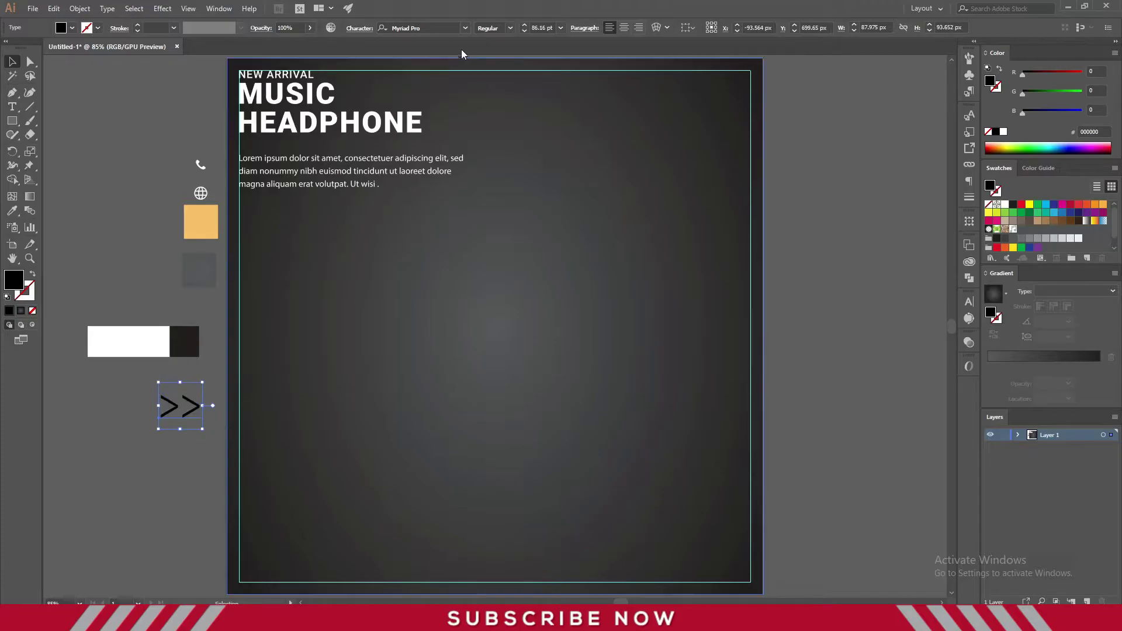
Set the >> to Roboto Bold, convert it to outlines, stretch it taller and fill it white
left_click(459, 29)
type("robo")
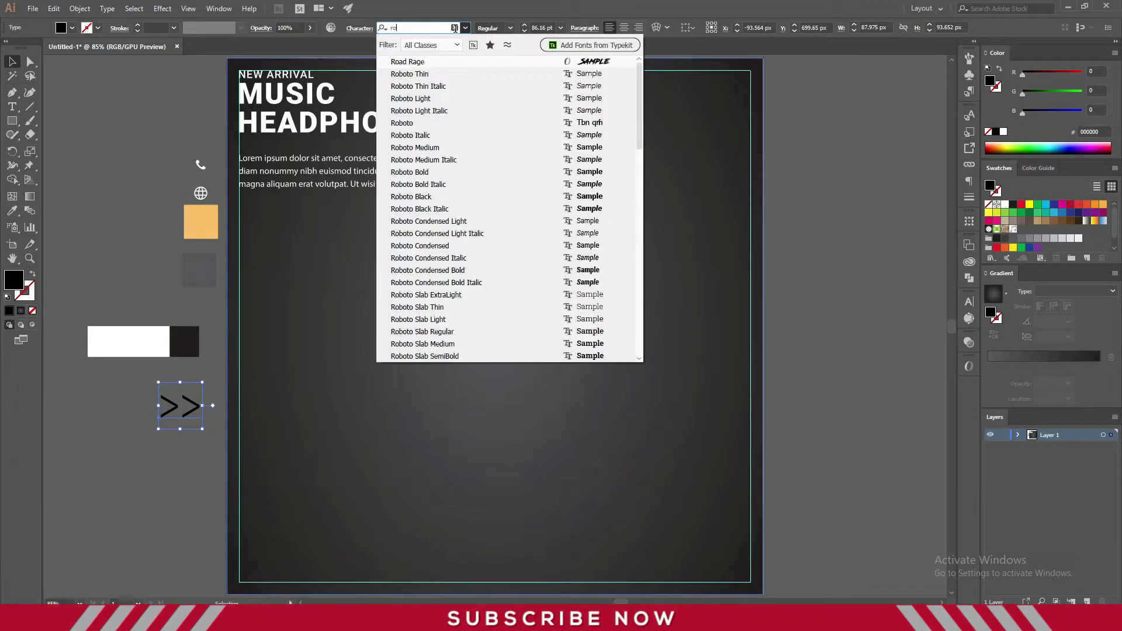
left_click(456, 167)
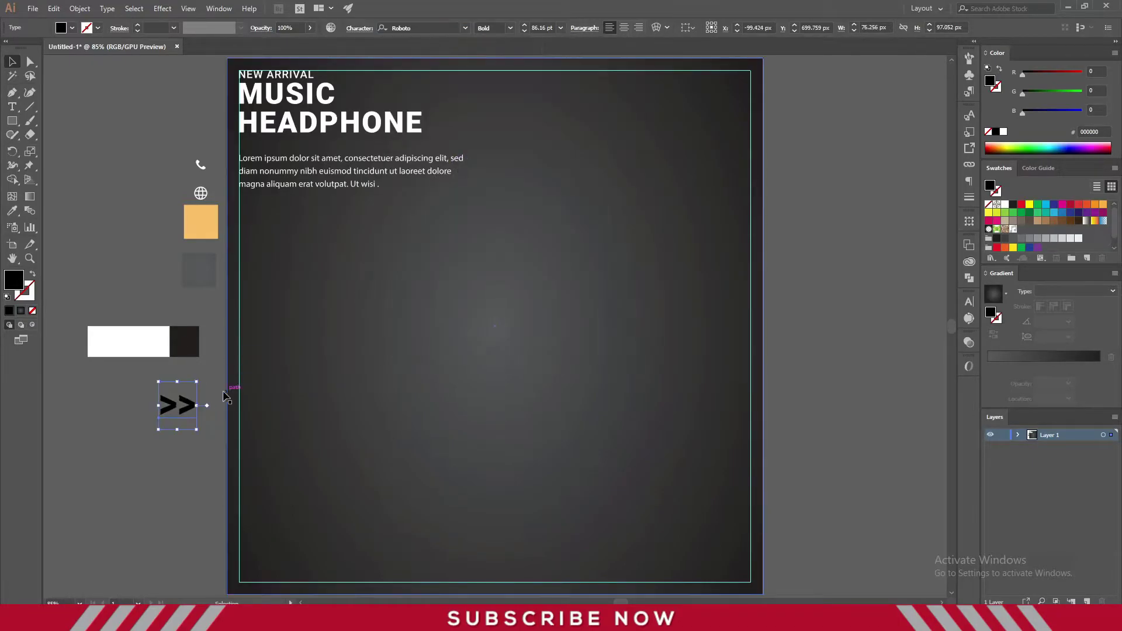
right_click(182, 400)
left_click(234, 254)
left_click_drag(182, 394, 182, 389)
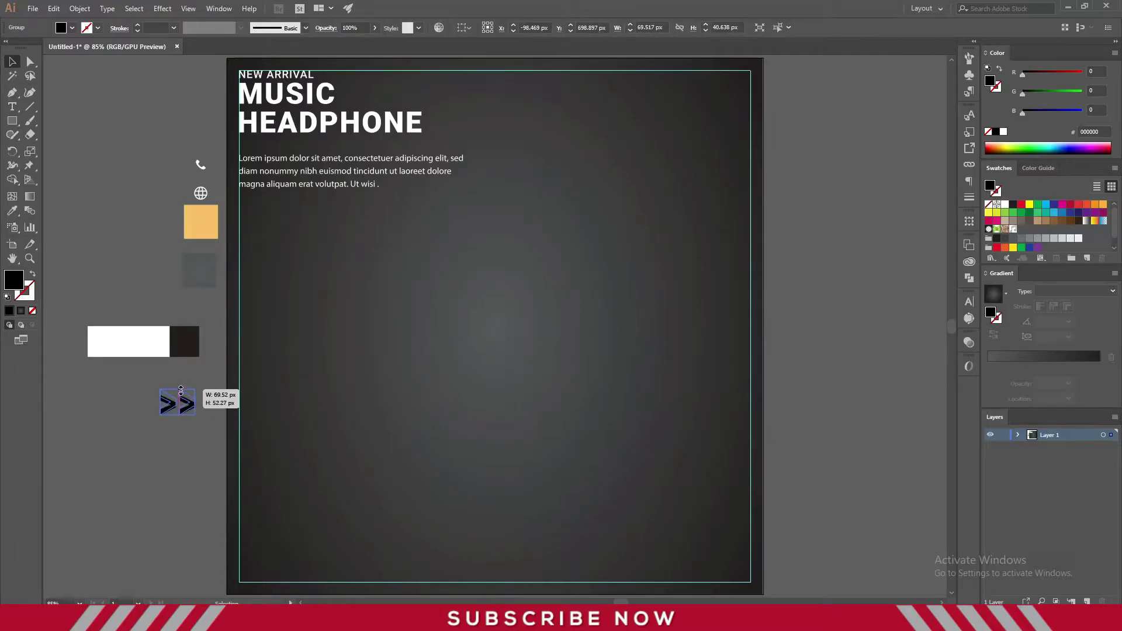
left_click(1005, 204)
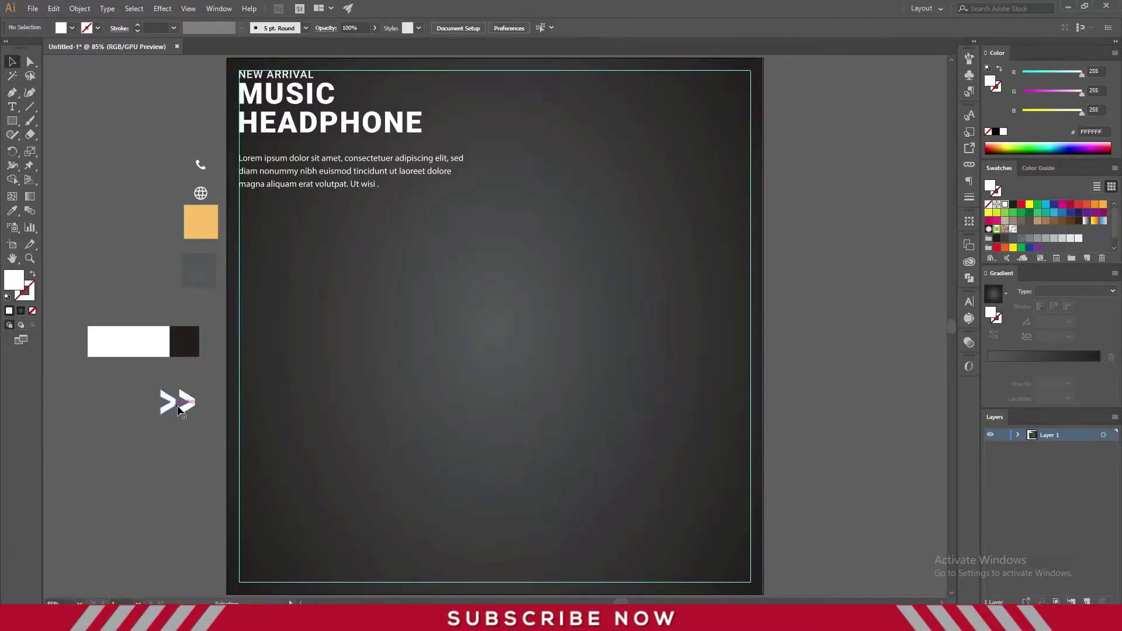
Scale the arrows down and centre them on the dark square as key object
left_click_drag(196, 414, 186, 422)
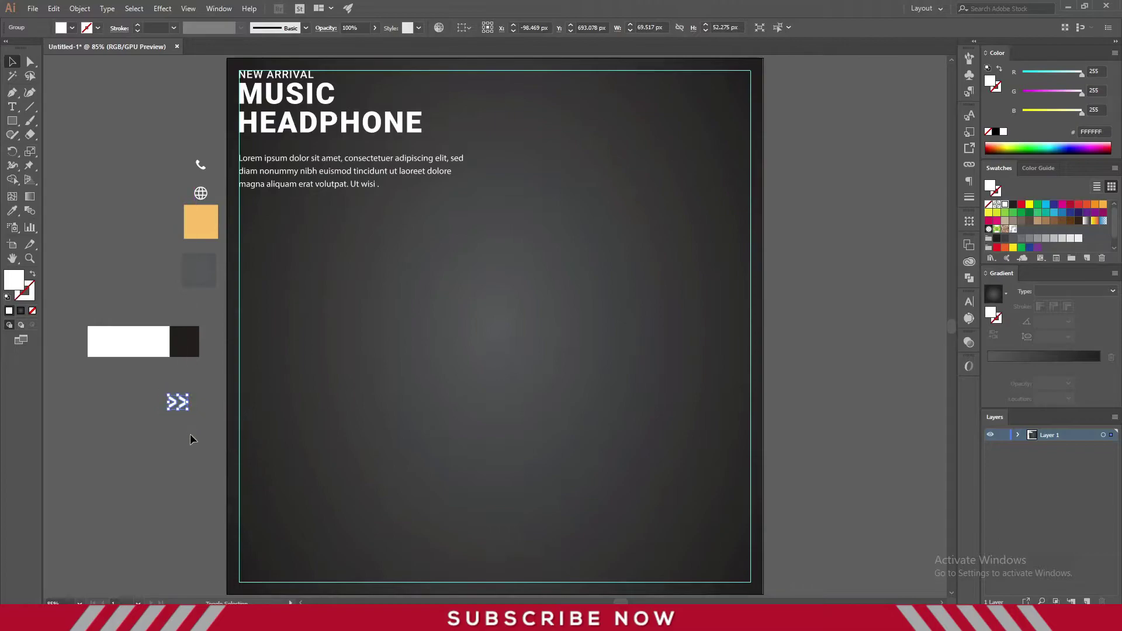
left_click(193, 374)
left_click(184, 342)
left_click(177, 402, "shift")
left_click(186, 349)
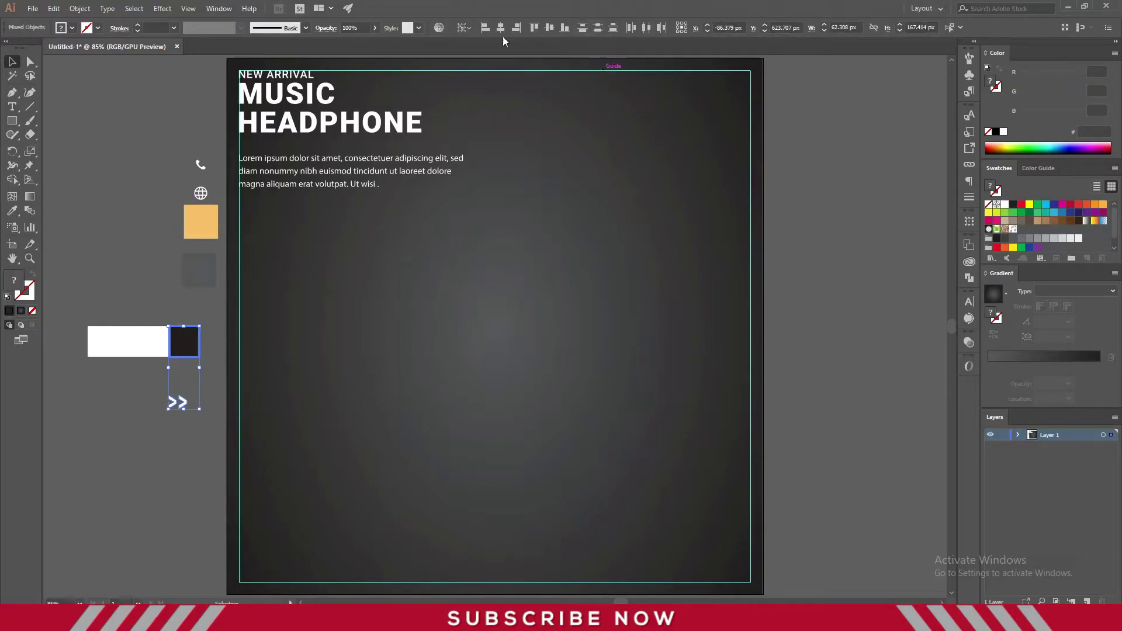
left_click(500, 28)
left_click(549, 27)
left_click(178, 404)
Resize the arrows inside the dark square, then move them out below it
left_click(184, 342)
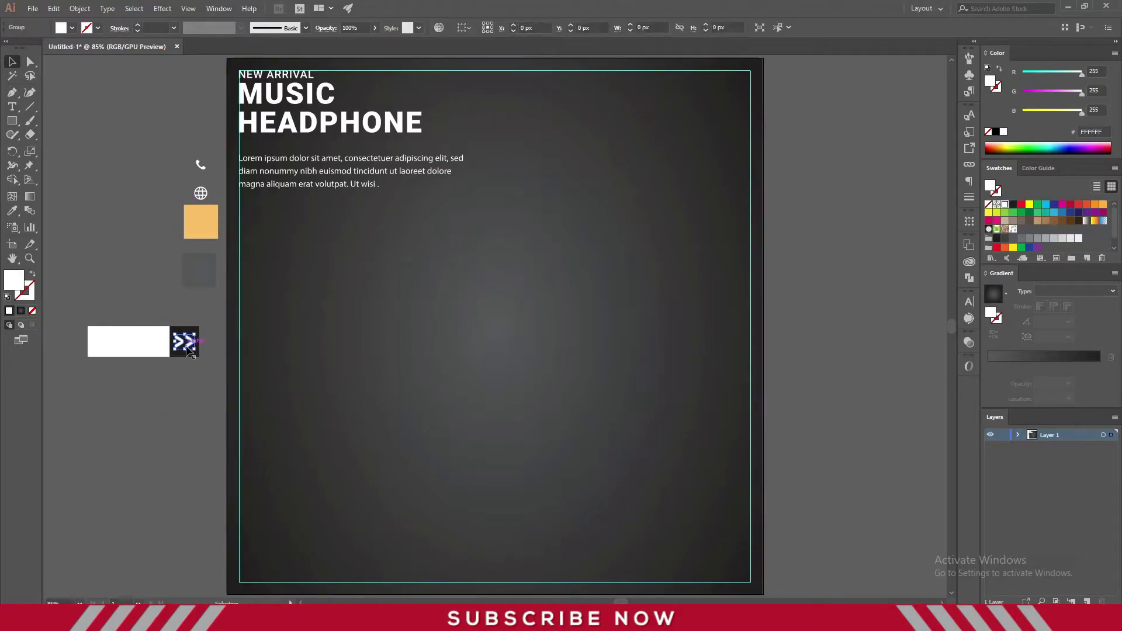
key("ctrl+equal")
key("ctrl+equal")
key("ctrl+equal")
left_click_drag(226, 364, 229, 368)
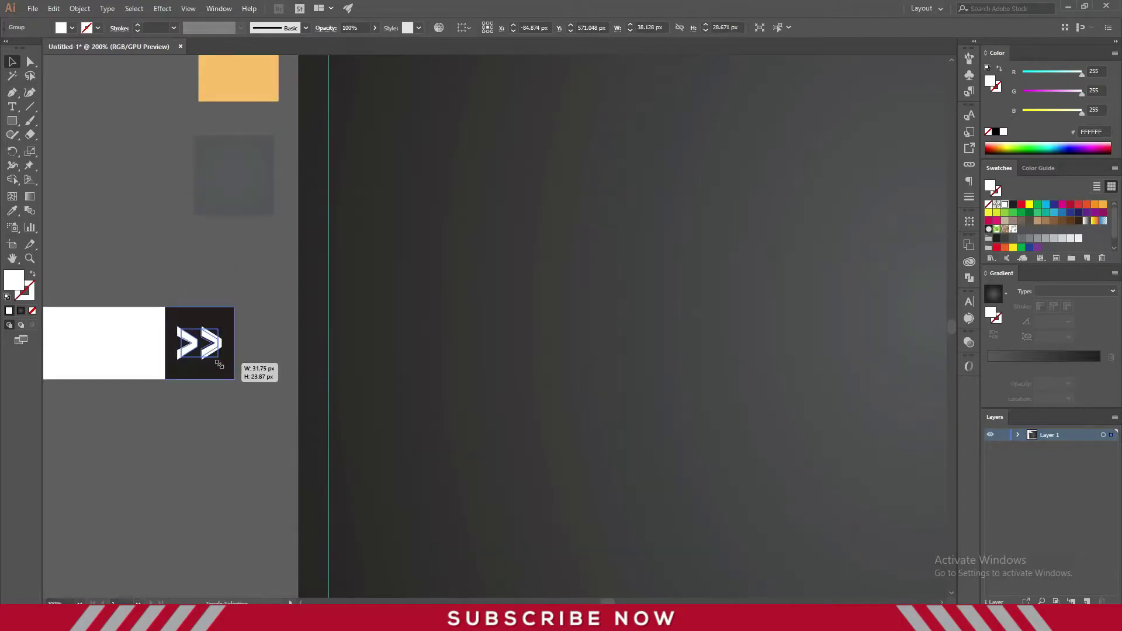
left_click(237, 395)
key("ctrl+0")
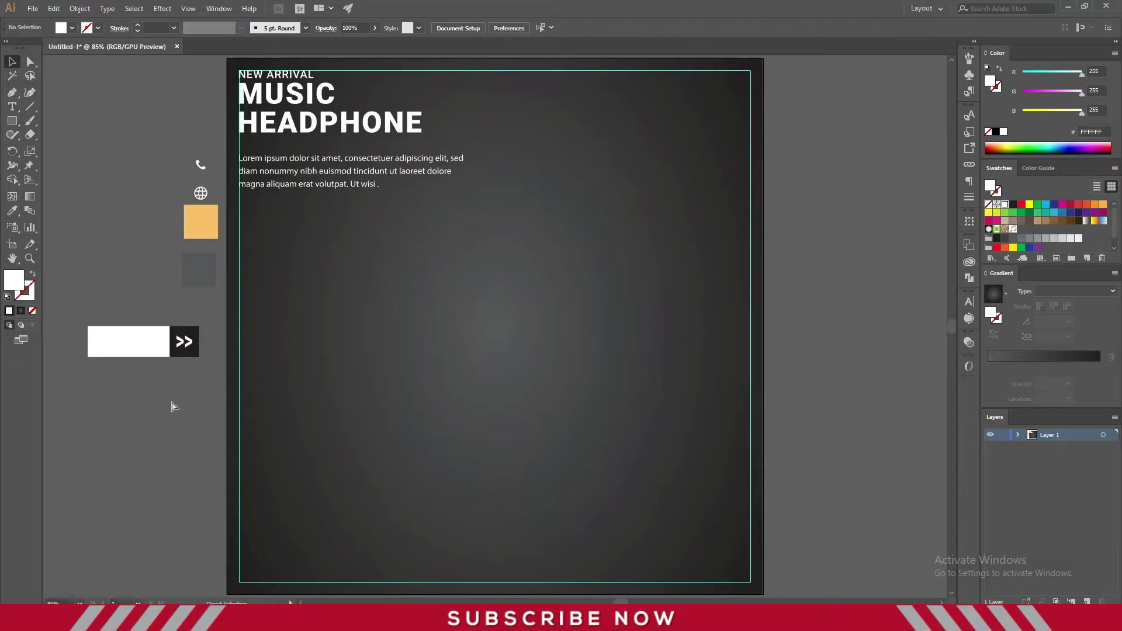
left_click_drag(184, 342, 177, 402)
Revert the arrows to editable >> text and enlarge it
key("ctrl+shift+g")
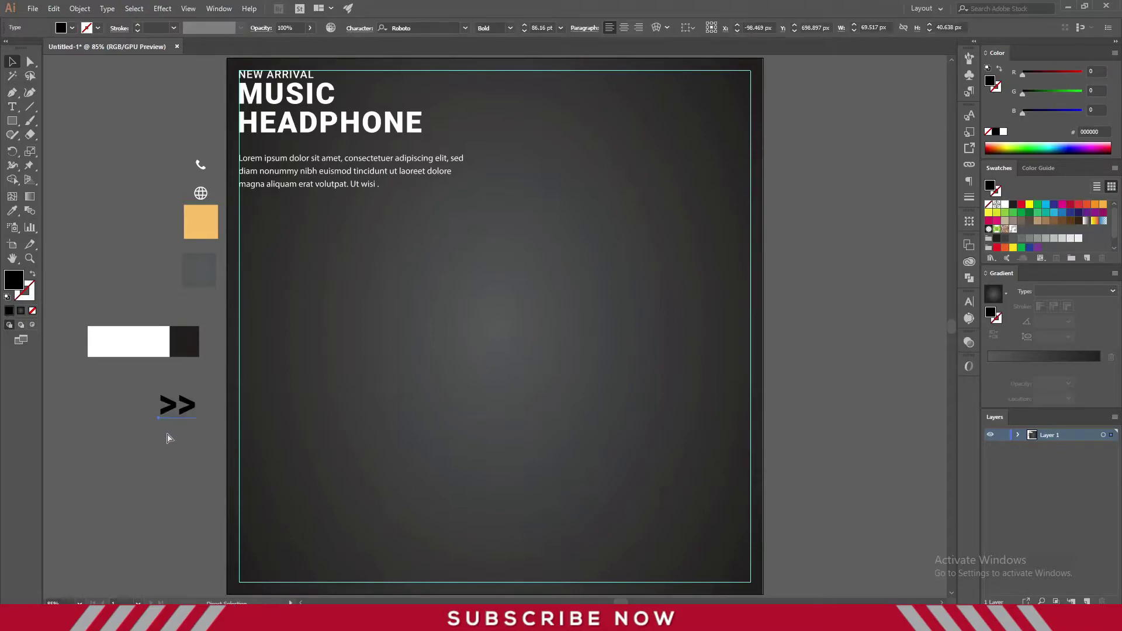
key("ctrl+shift+comma")
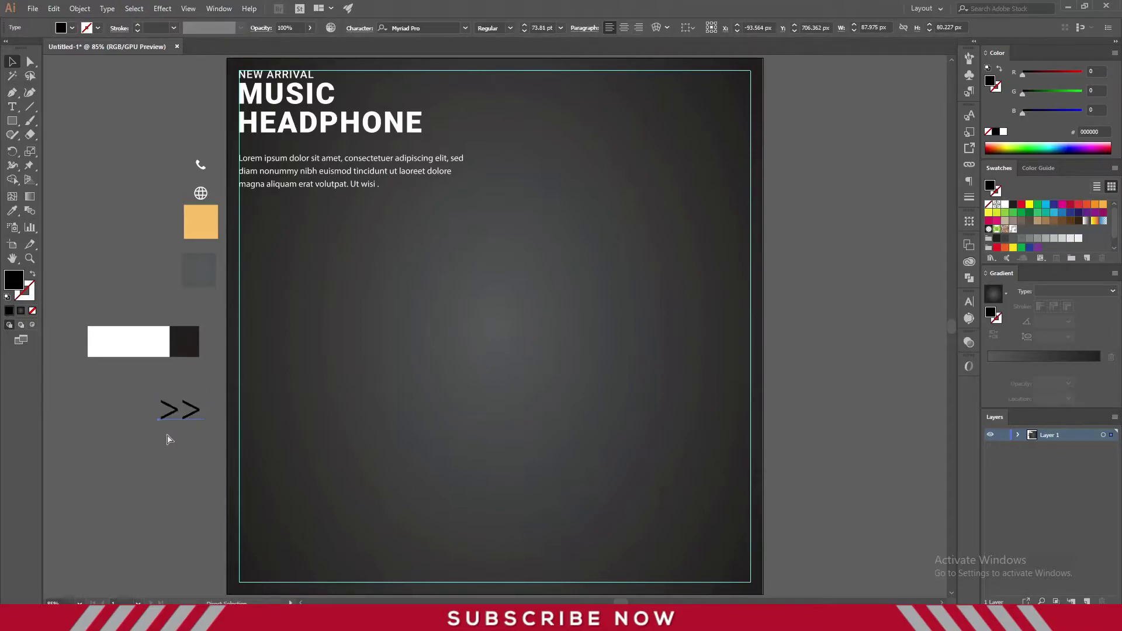
key("v")
left_click(174, 447)
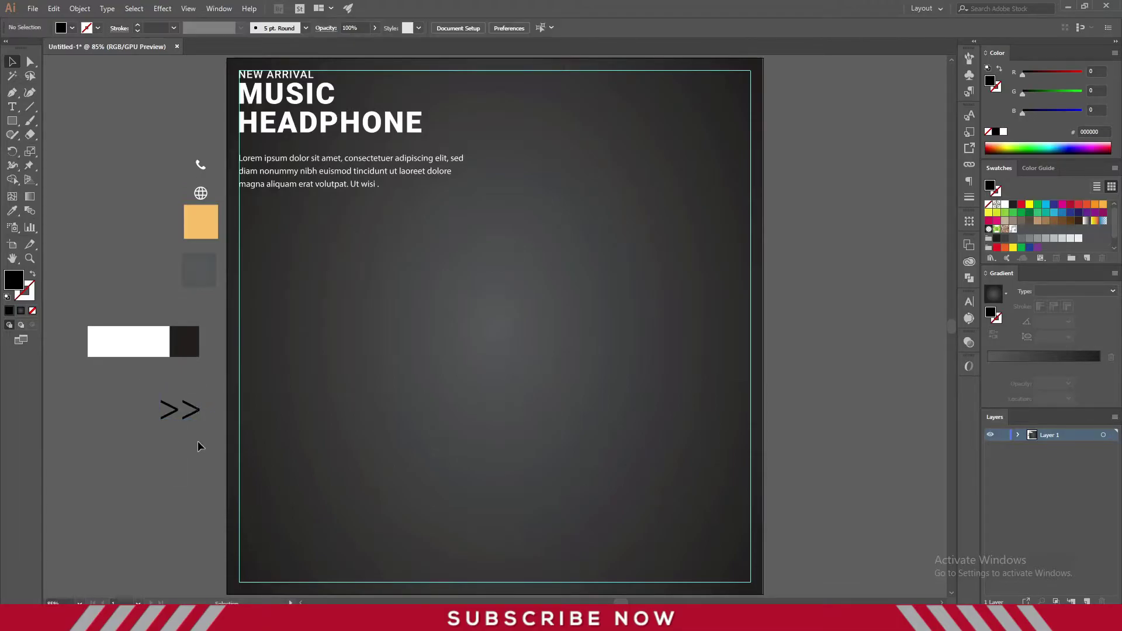
left_click(185, 409)
left_click_drag(182, 388, 182, 377)
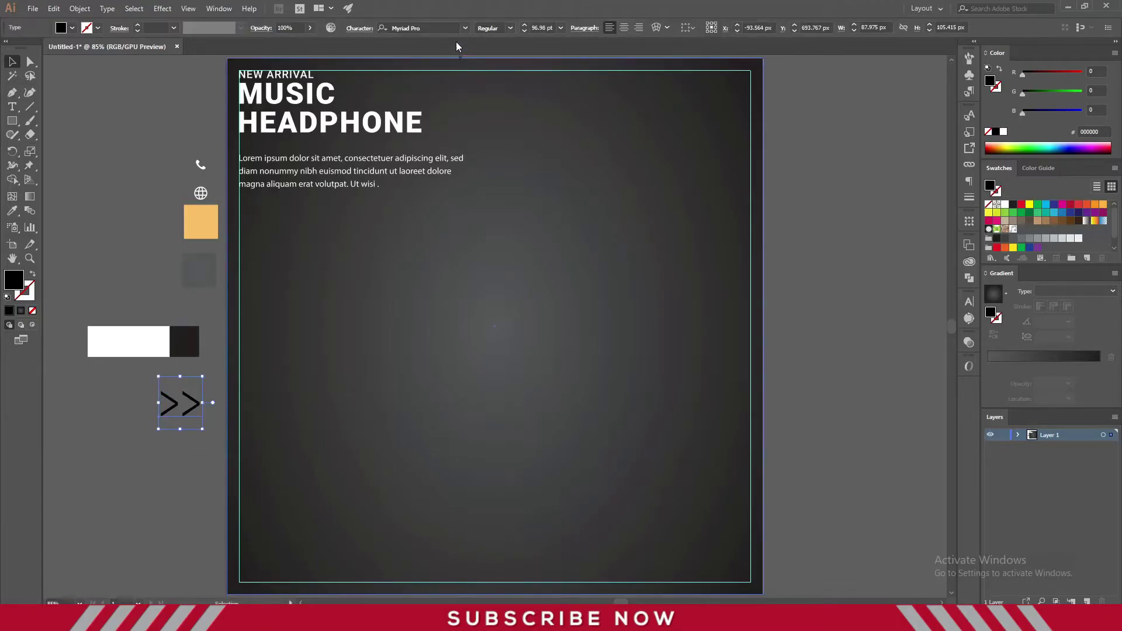
Set the >> to Roboto, convert it to outlines and fill it white
left_click(441, 28)
type("roboto")
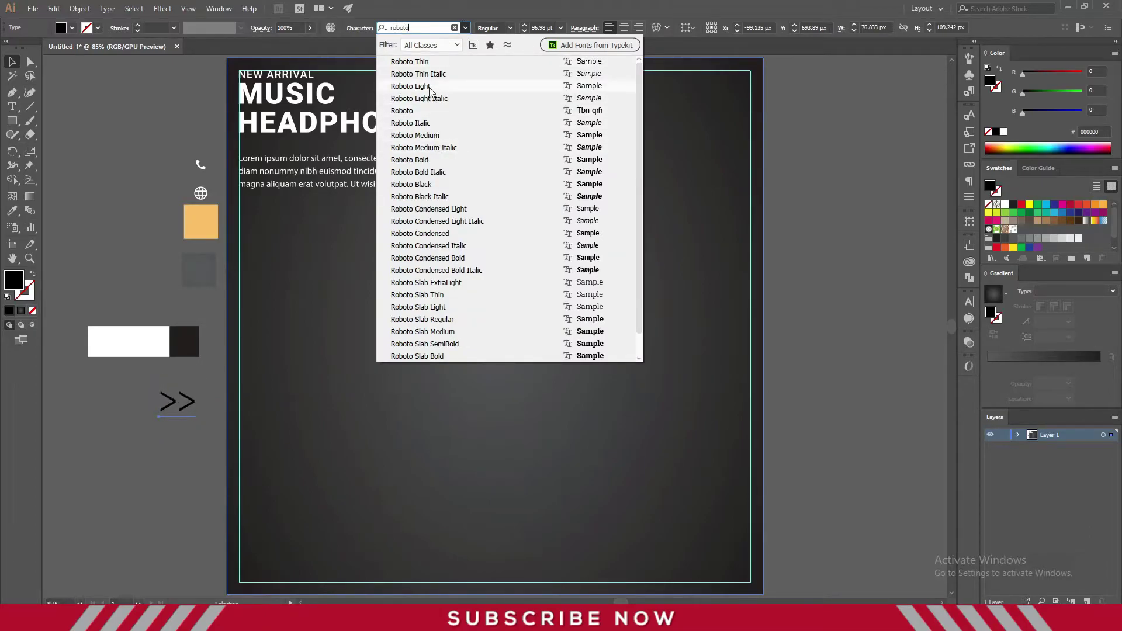
left_click(429, 135)
right_click(197, 169)
left_click(263, 248)
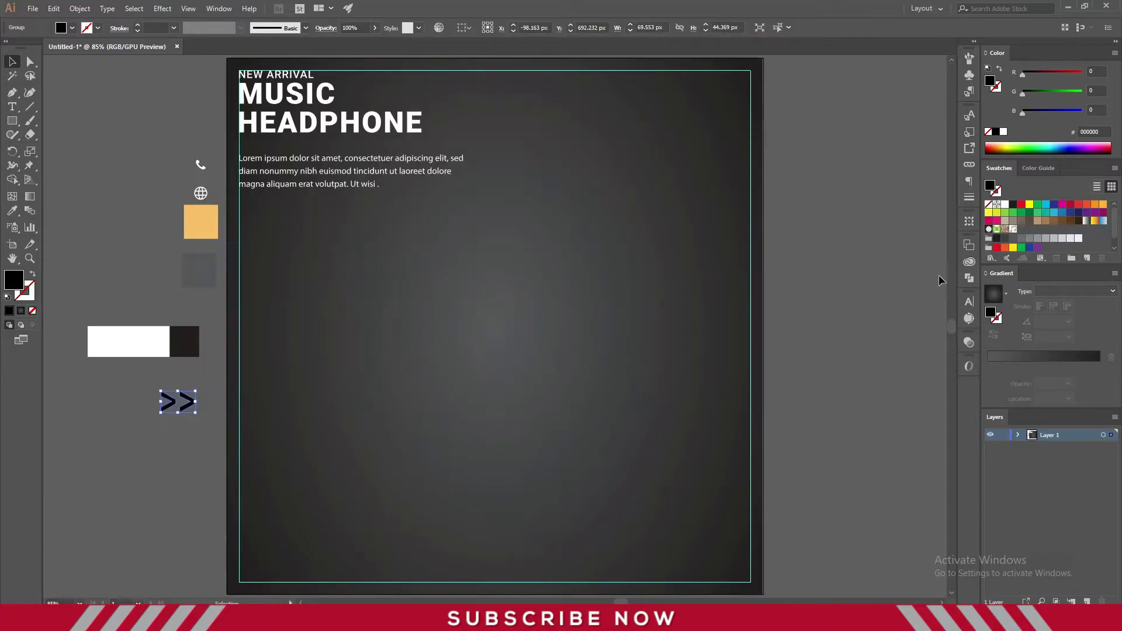
left_click(1005, 204)
Centre the white arrows horizontally and vertically on the dark square
scroll(180, 408, "up", 1)
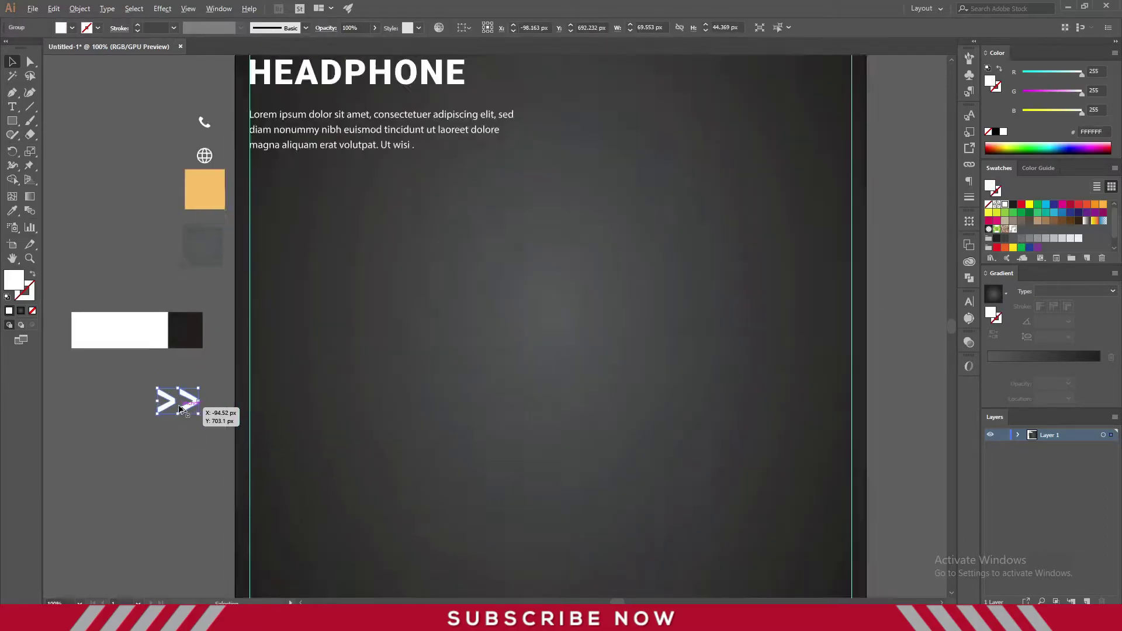
scroll(179, 408, "up", 2)
left_click(206, 240, "shift")
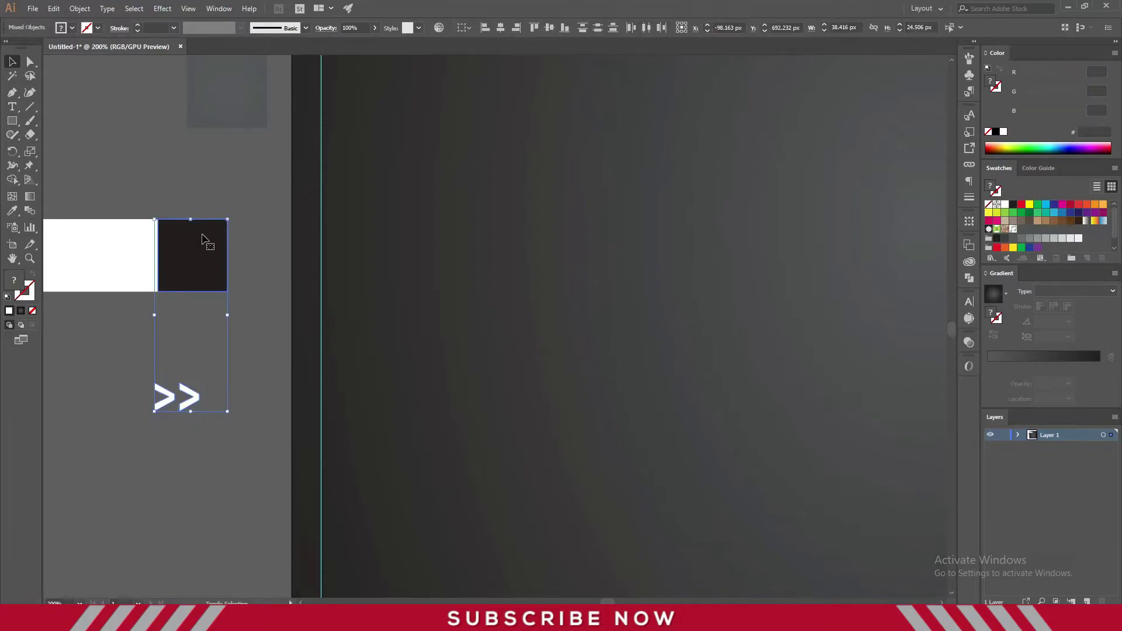
left_click(500, 27)
left_click(549, 27)
left_click(184, 334)
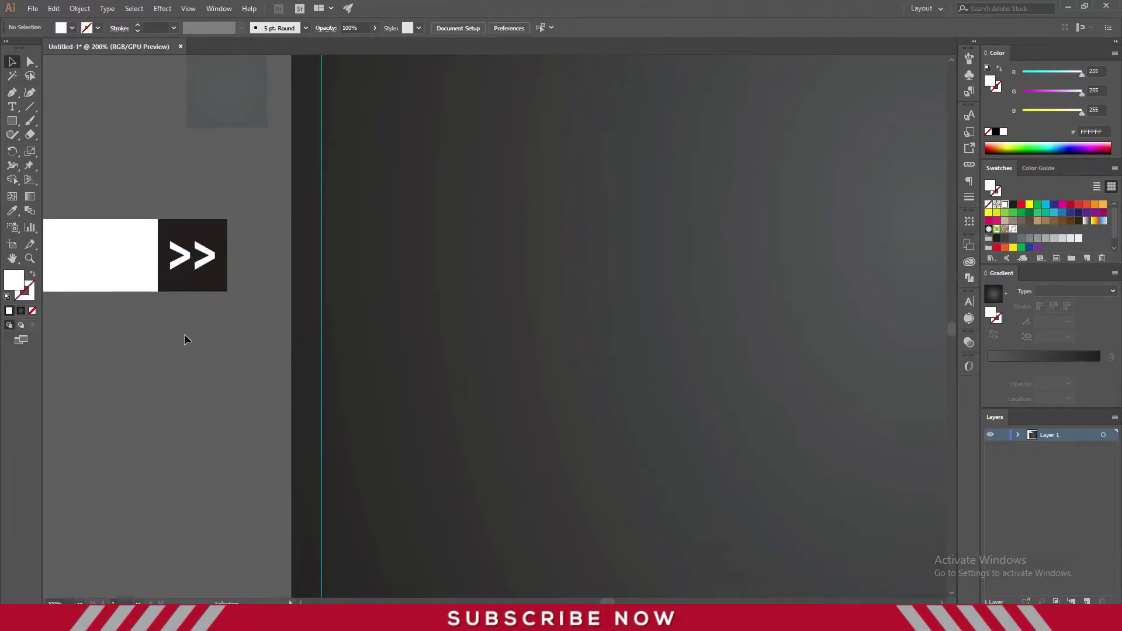
Scale the arrows down to sit inside the dark square
scroll(188, 177, "up", 2)
left_click(225, 336)
left_click_drag(241, 359, 236, 359)
left_click(331, 347)
key("ctrl+0")
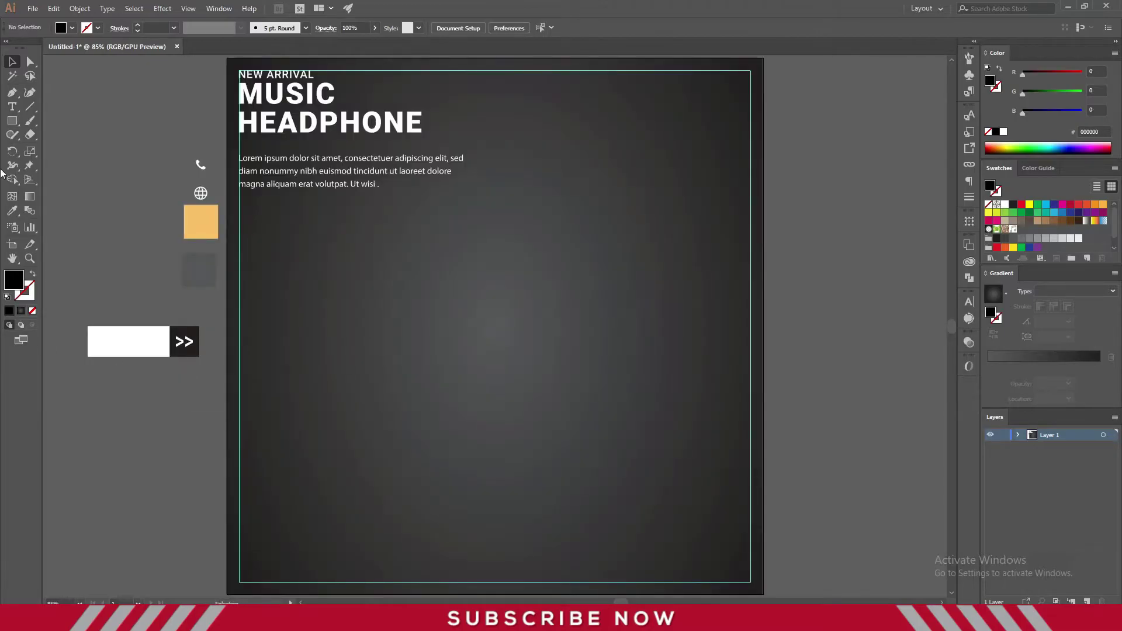
Type SHOP NOW and set it in Roboto Bold
left_click(12, 106)
left_click(147, 497)
type("S")
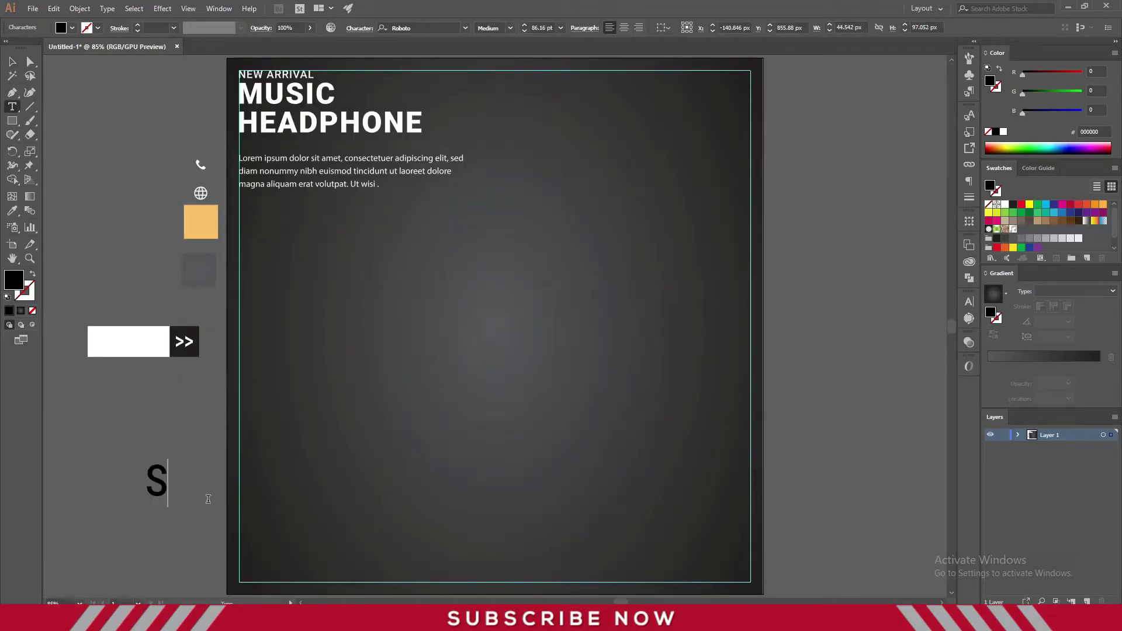
type("HOP N")
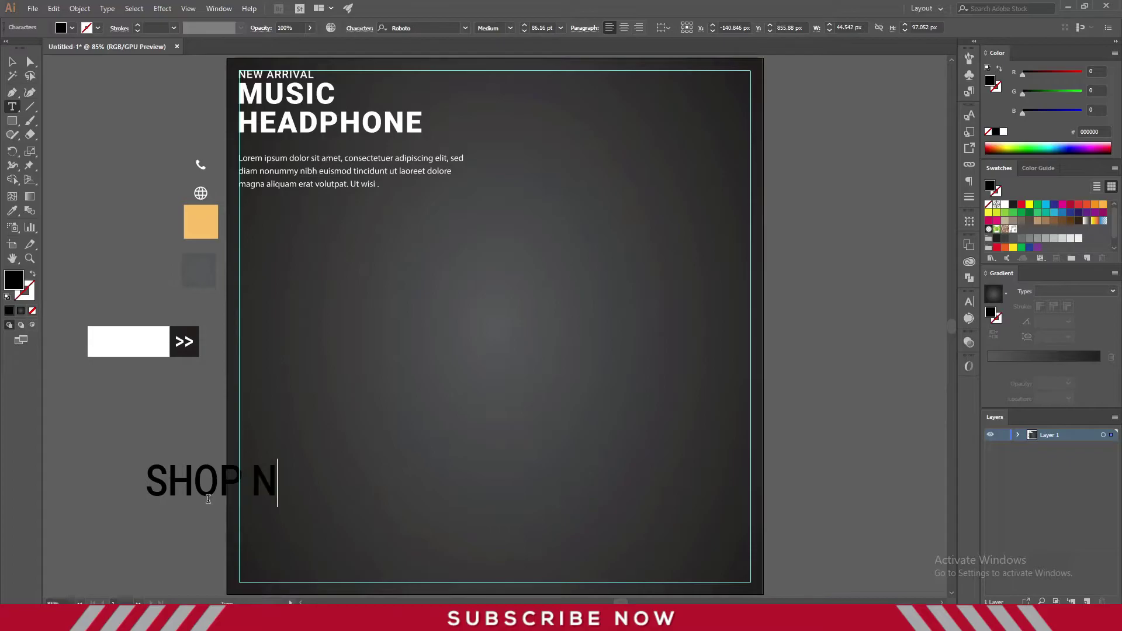
type("OW")
left_click(11, 62)
left_click(450, 27)
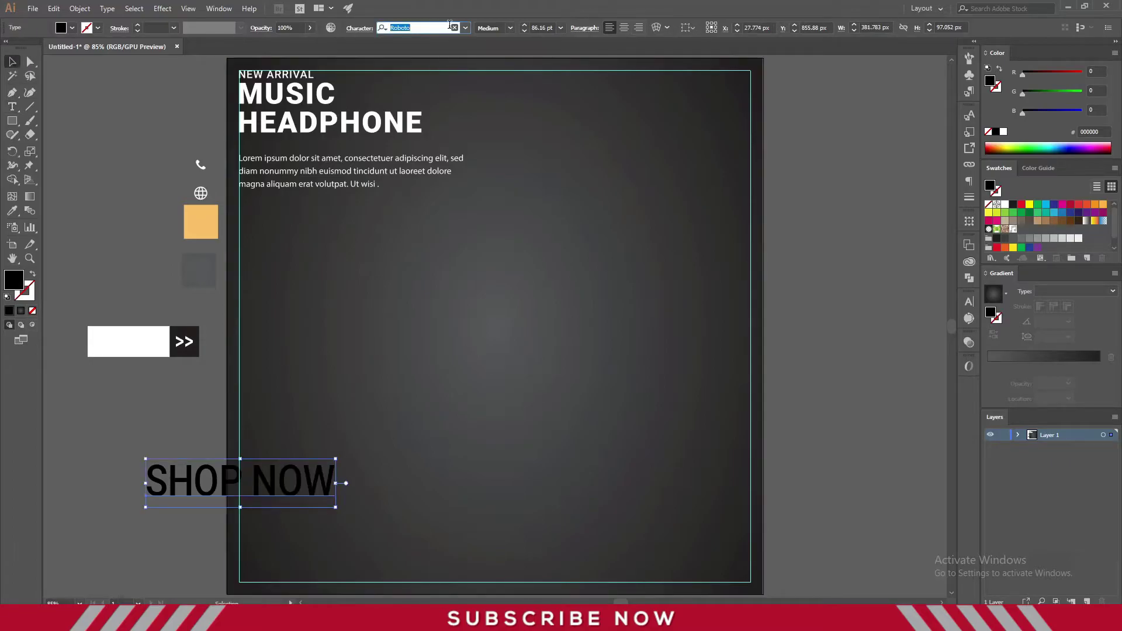
type("robo")
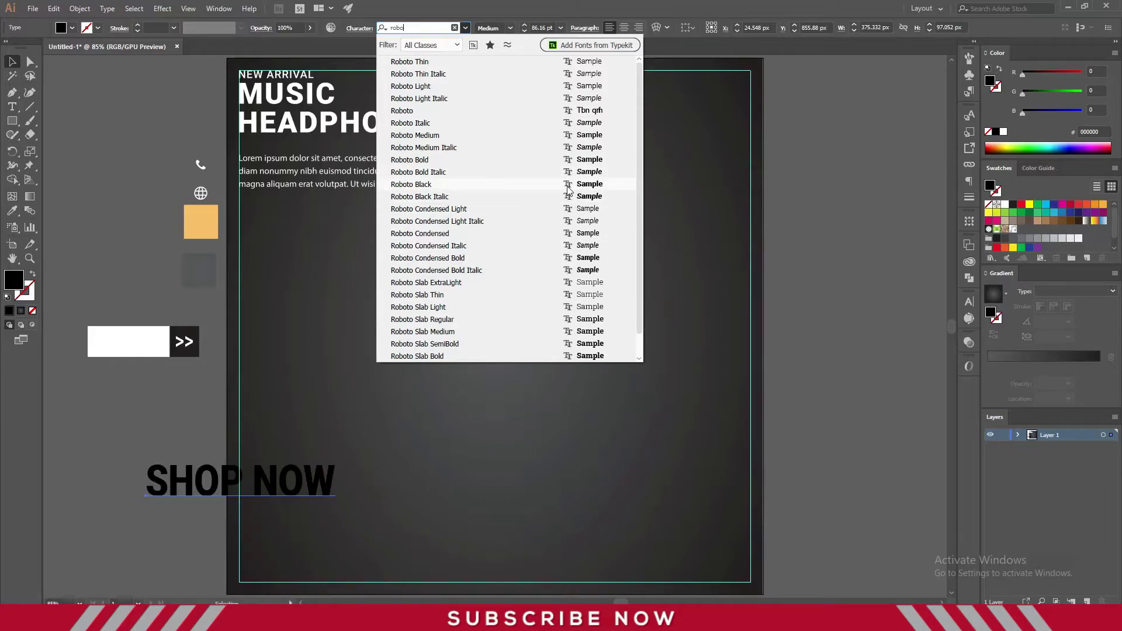
left_click(453, 160)
Convert SHOP NOW to outlines, enlarge it and place it inside the white bar
right_click(168, 494)
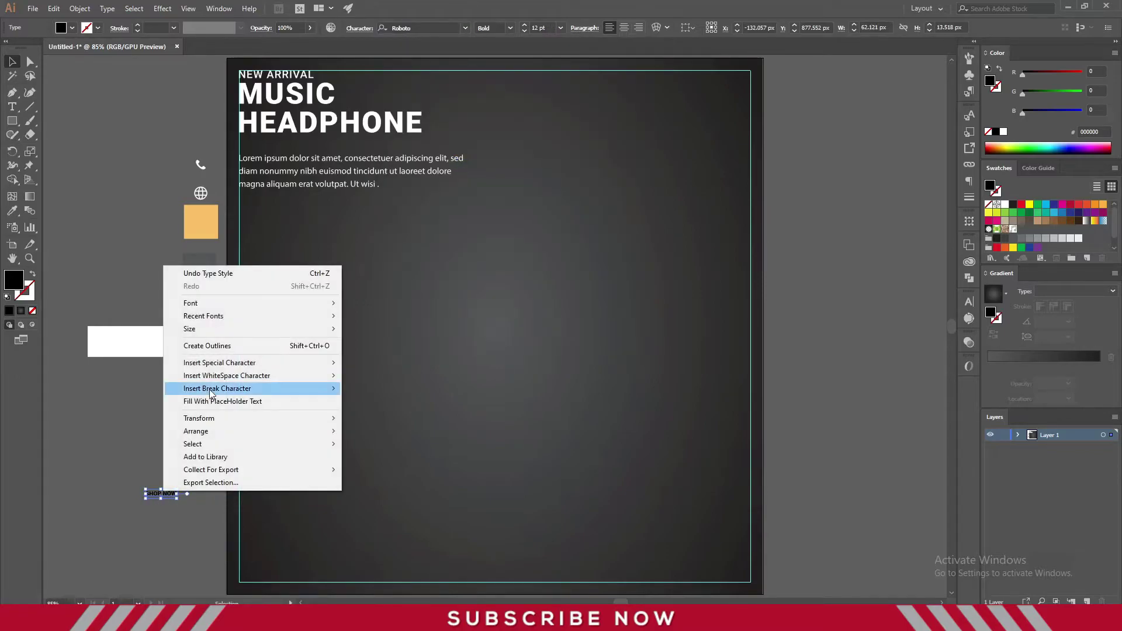
left_click(193, 346)
mouse_move(164, 493)
left_mouse_down()
mouse_move(149, 381)
mouse_move(217, 416)
left_mouse_up()
key("ctrl+shift+a")
mouse_move(153, 384)
left_mouse_down()
mouse_move(135, 349)
mouse_move(147, 328)
left_mouse_up()
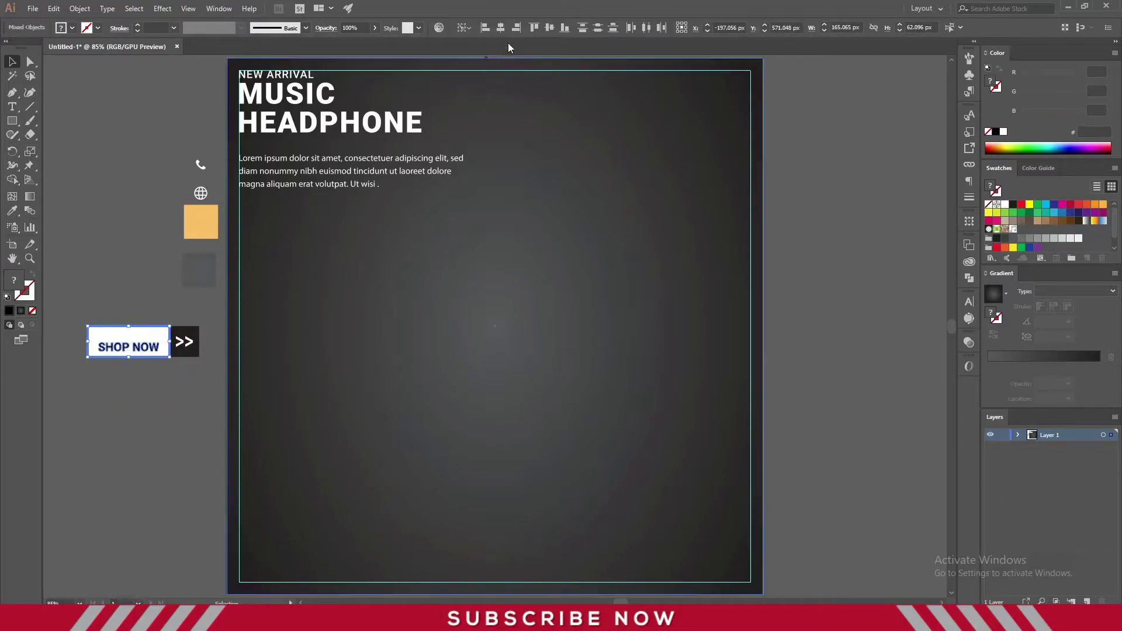
Recolour the white bar with the orange square's colour using the eyedropper
left_click(139, 326)
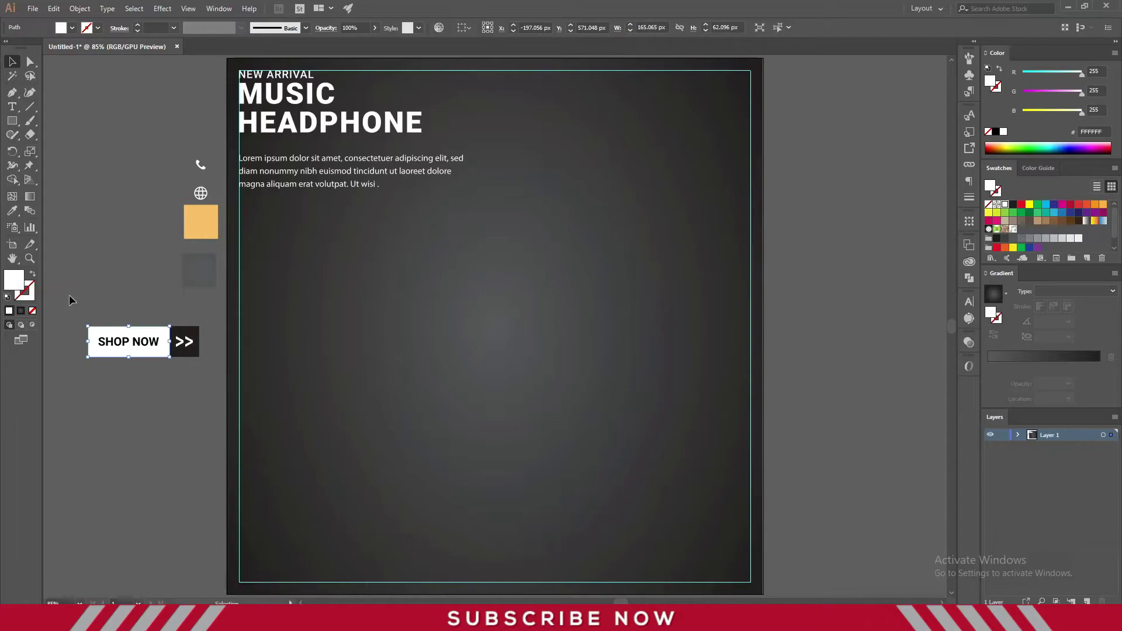
left_click(11, 212)
left_click(201, 222)
left_click(12, 61)
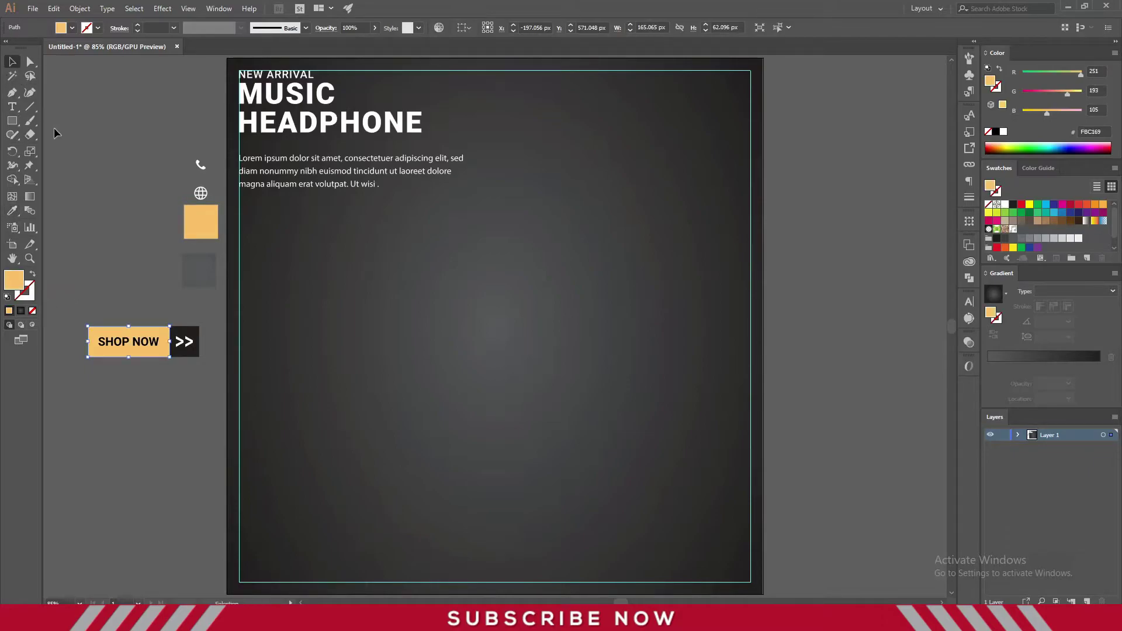
left_click(94, 320)
right_click(205, 375)
Group the bar, label and arrow square, scale the button down and place it below the body text
left_click(253, 438)
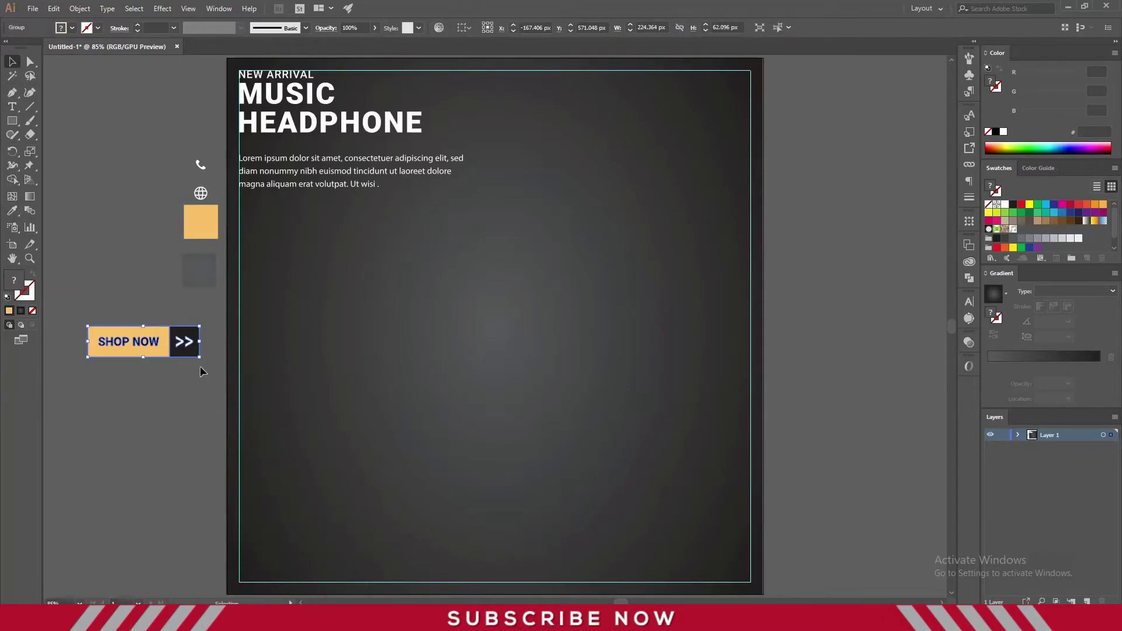
left_click_drag(198, 360, 194, 357)
left_click(150, 360)
left_click_drag(129, 345, 276, 225)
left_click(131, 317)
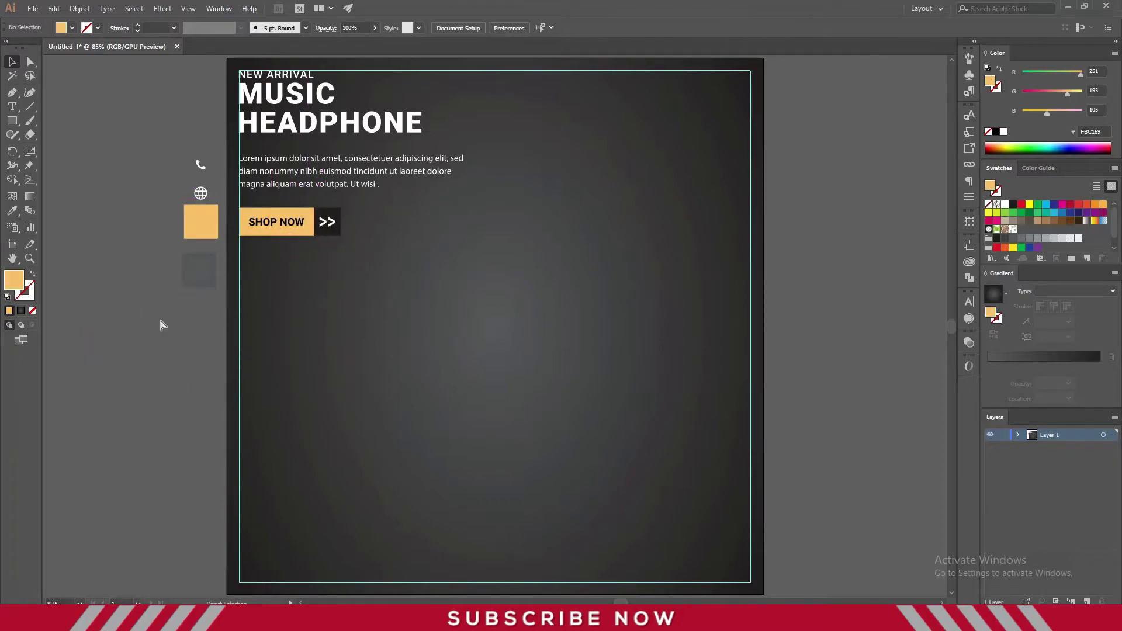
Adjust the radial gradient of the dark background rectangle
left_click(524, 439)
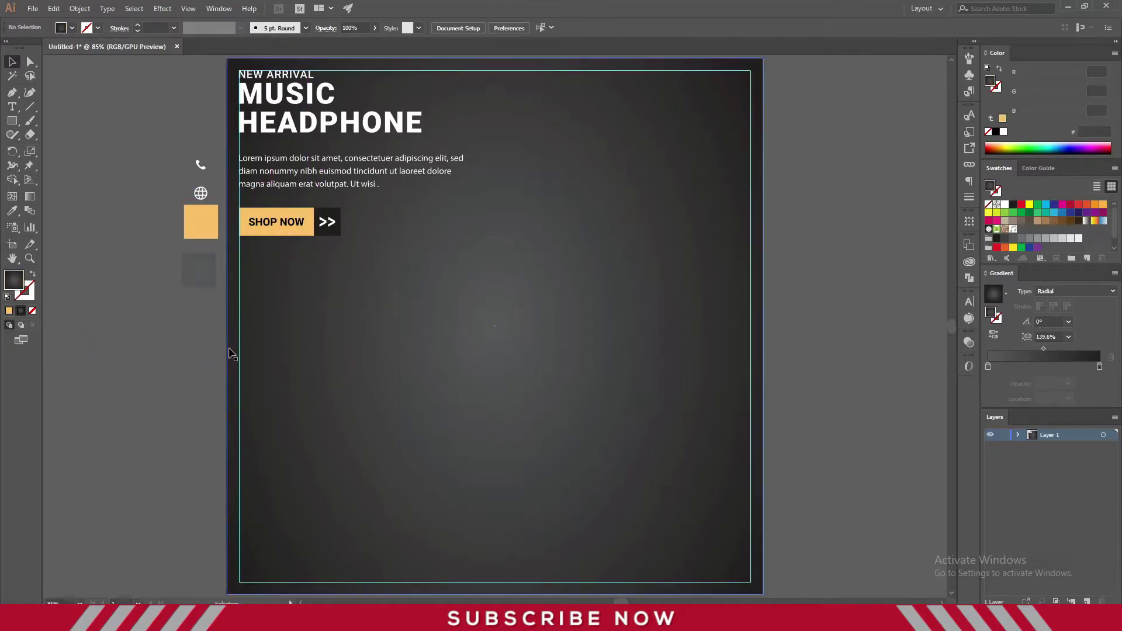
left_click(29, 197)
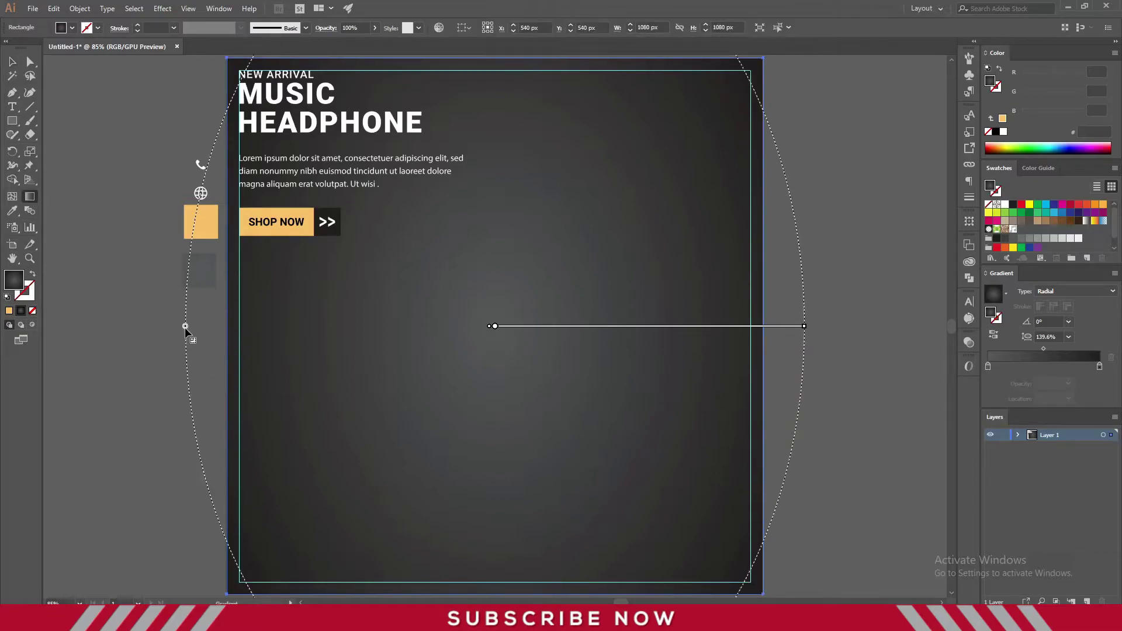
left_click(12, 61)
left_click(103, 136)
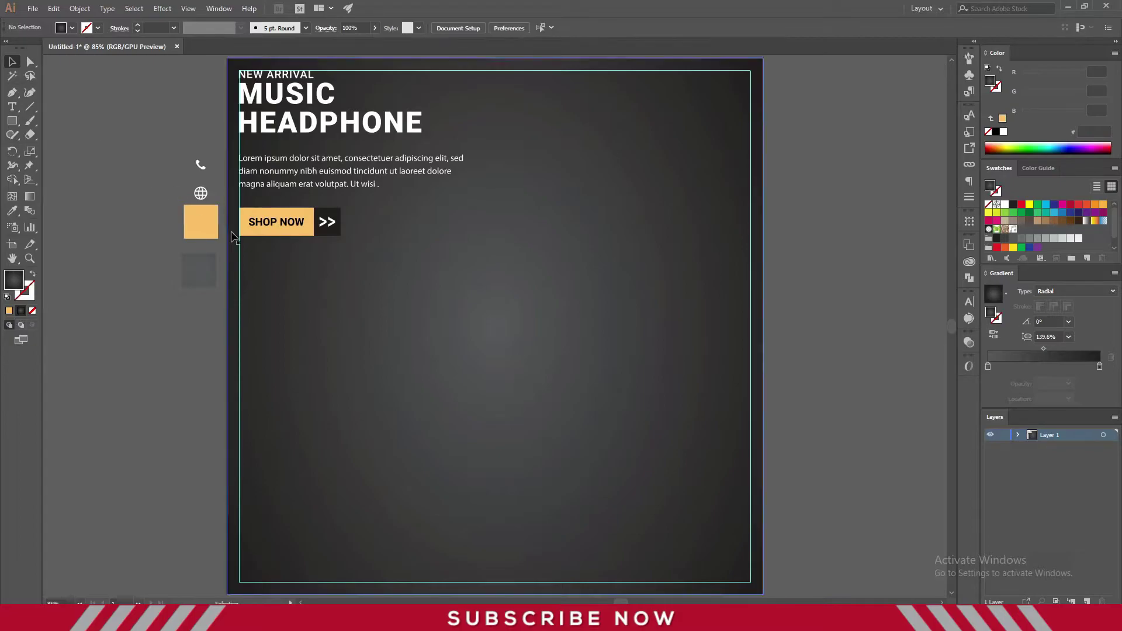
Lower the SHOP NOW yellow box's saturation to about 47 in HSB colour mode
left_click(290, 218)
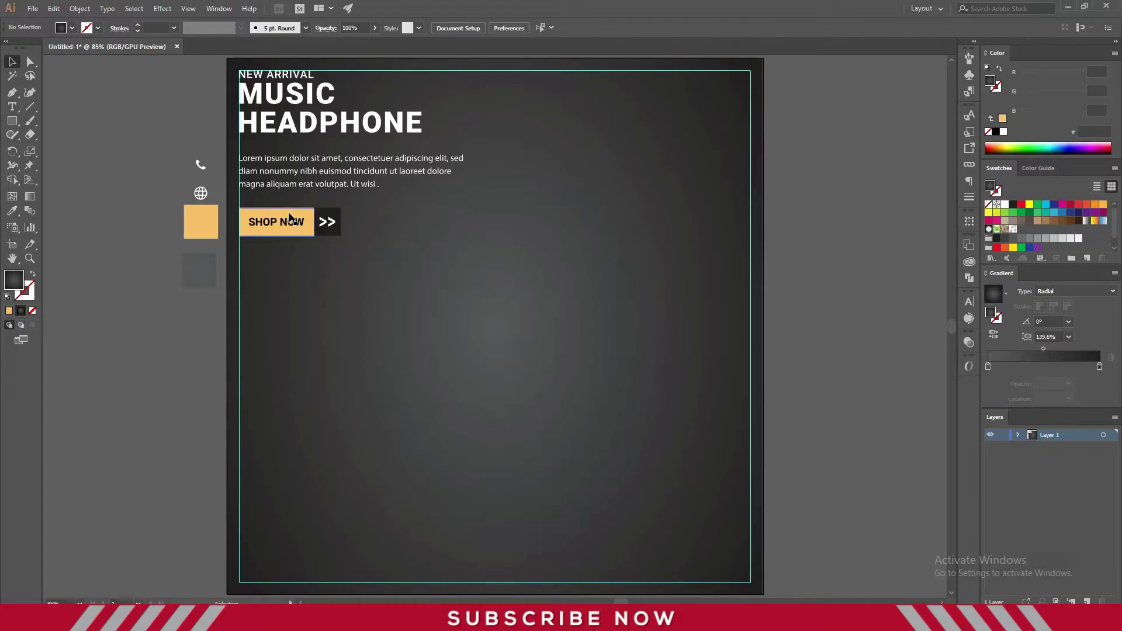
left_click(201, 221)
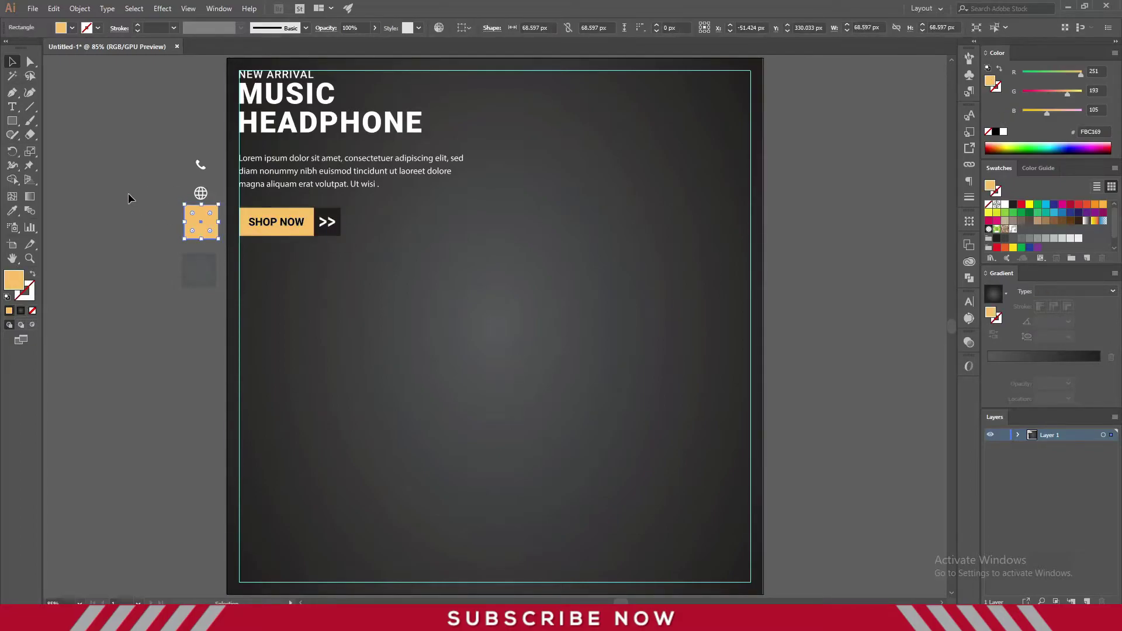
double_click(275, 233)
left_click(1114, 53)
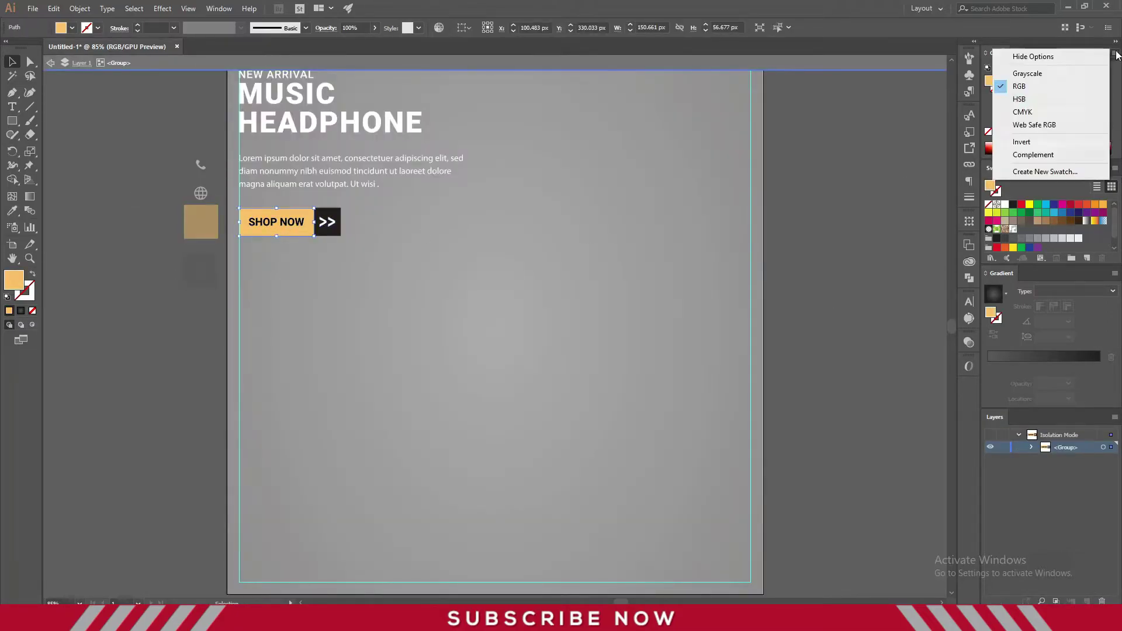
left_click(1034, 95)
left_click_drag(1057, 92, 1050, 93)
double_click(918, 148)
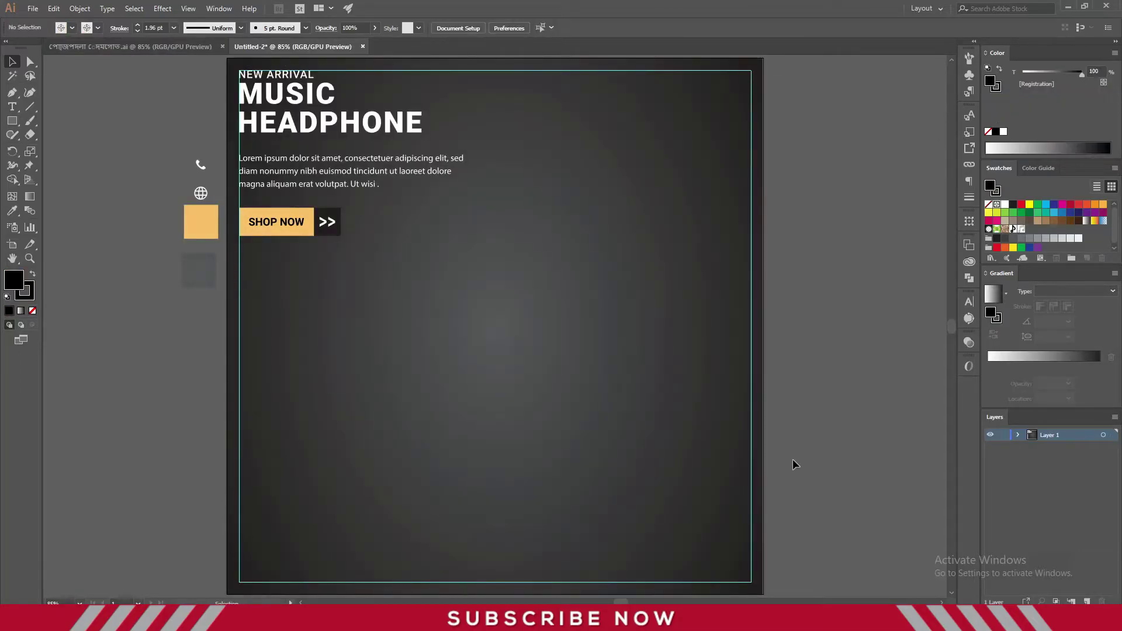
left_click(15, 110)
Type PLAYTONE beside the artboard, enlarge it and set it in Roboto Medium
left_click(132, 402)
type("PLAYTONE")
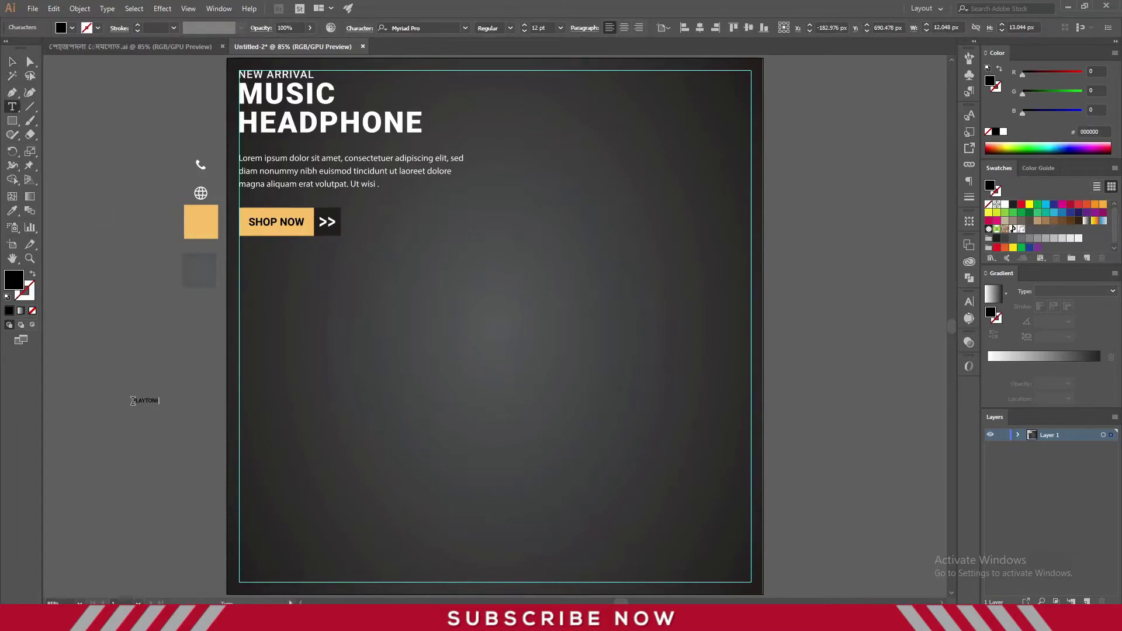
key("Escape")
left_click_drag(159, 408, 175, 409)
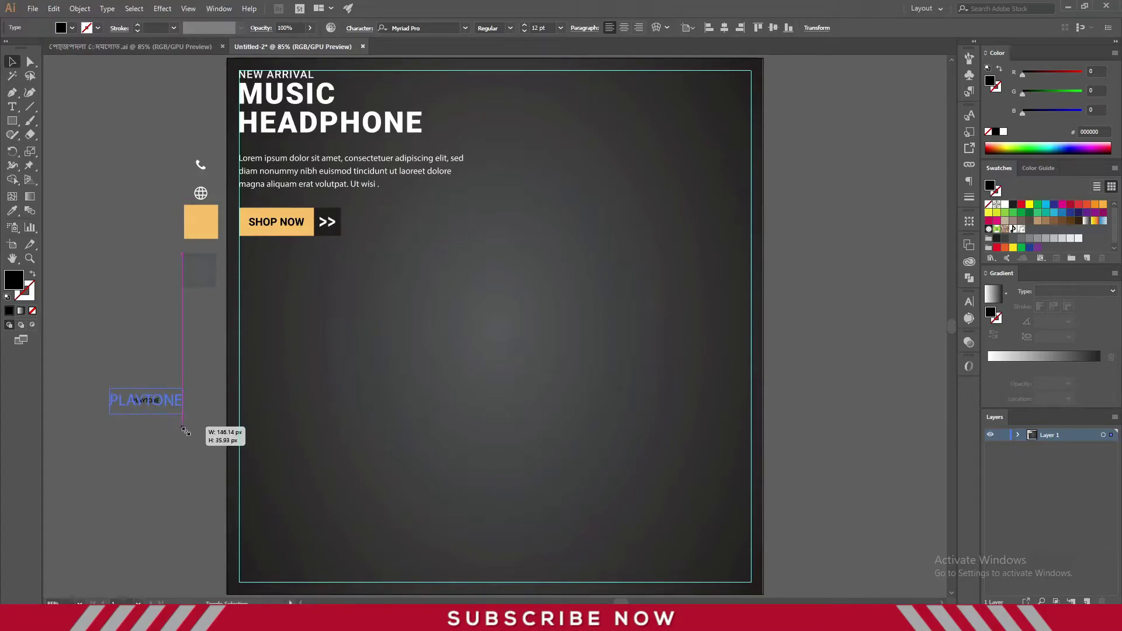
left_click(166, 432)
left_click(158, 407)
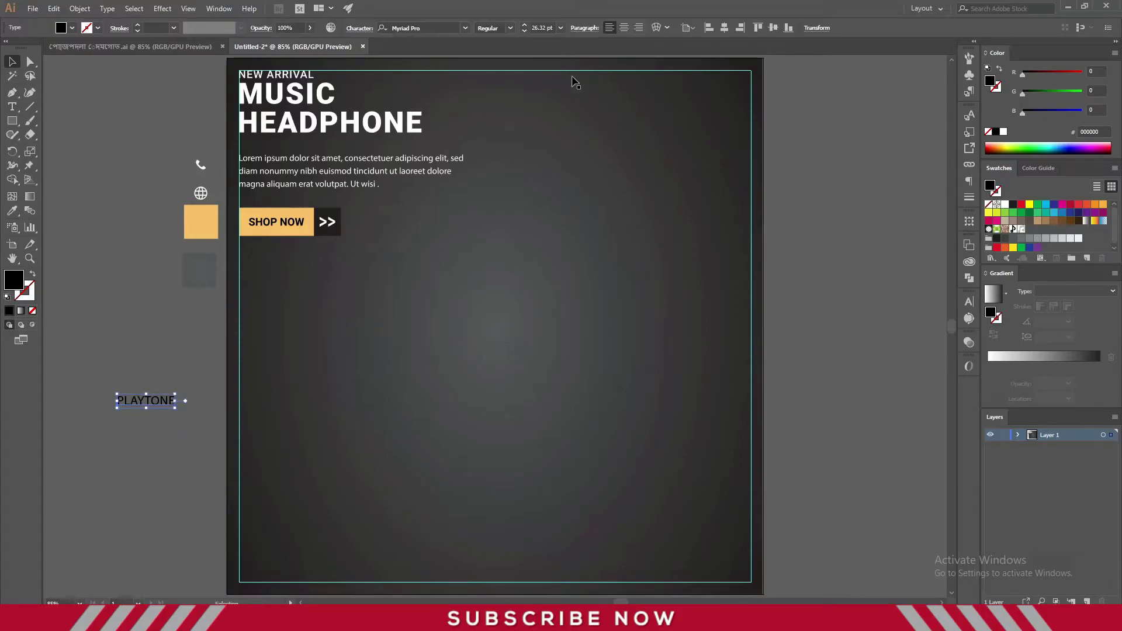
left_click(449, 28)
type("robo")
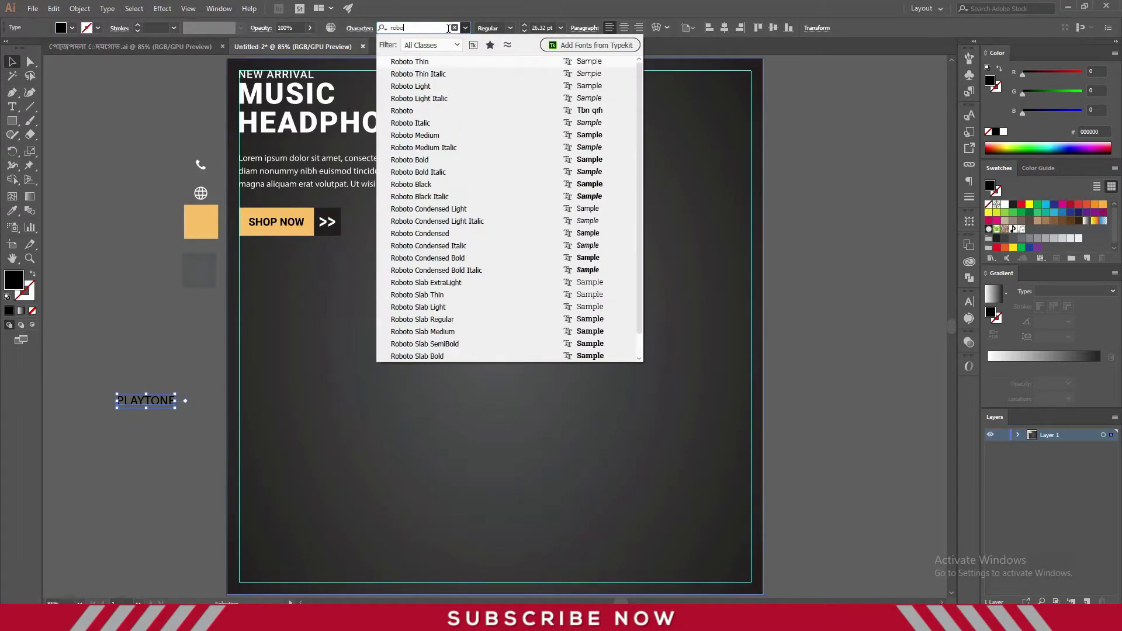
left_click(474, 135)
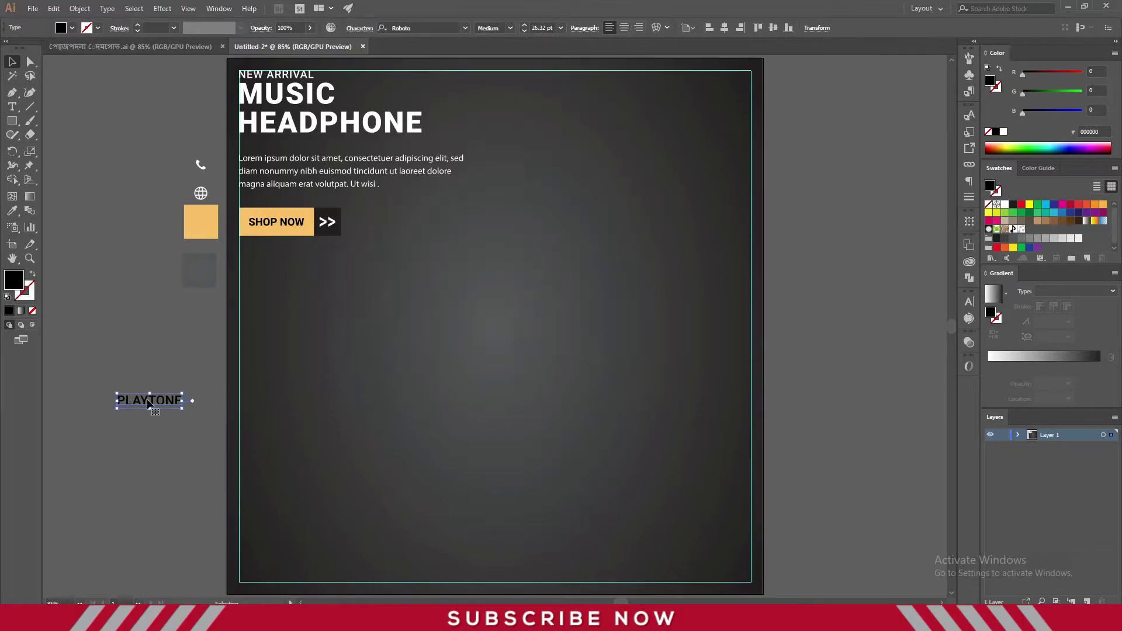
left_click(151, 397)
Place and size a music-note icon beside the PLAYTONE text
left_click_drag(1014, 228, 129, 427)
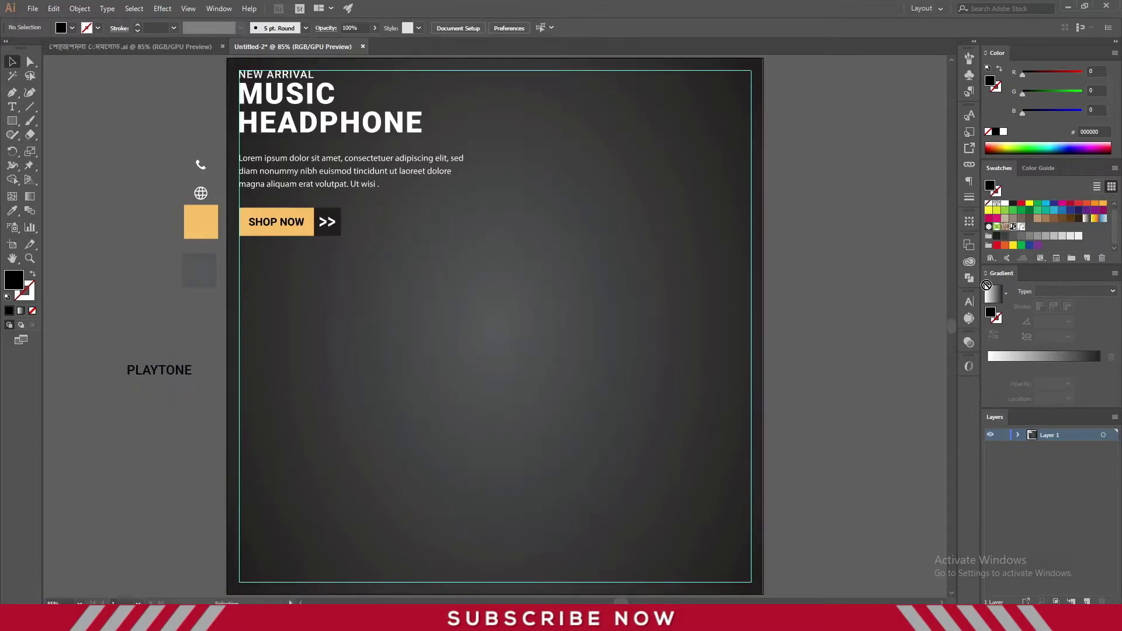
mouse_move(158, 370)
left_mouse_down()
mouse_move(167, 392)
mouse_move(122, 402)
mouse_move(134, 408)
left_mouse_up()
left_click(115, 386)
left_click(129, 422)
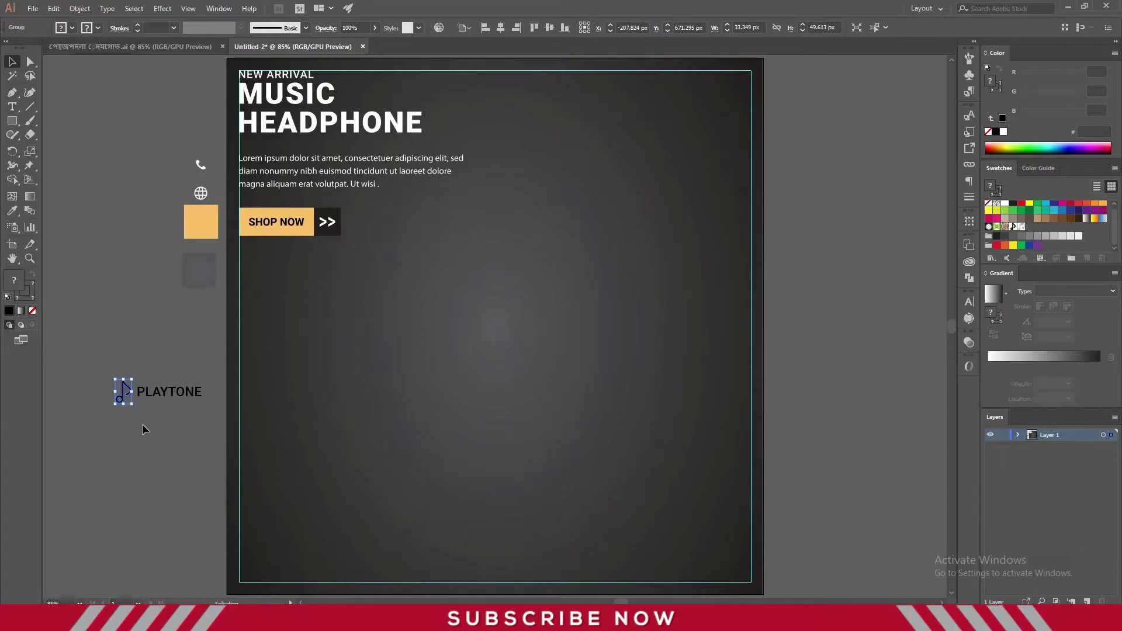
left_click(138, 428)
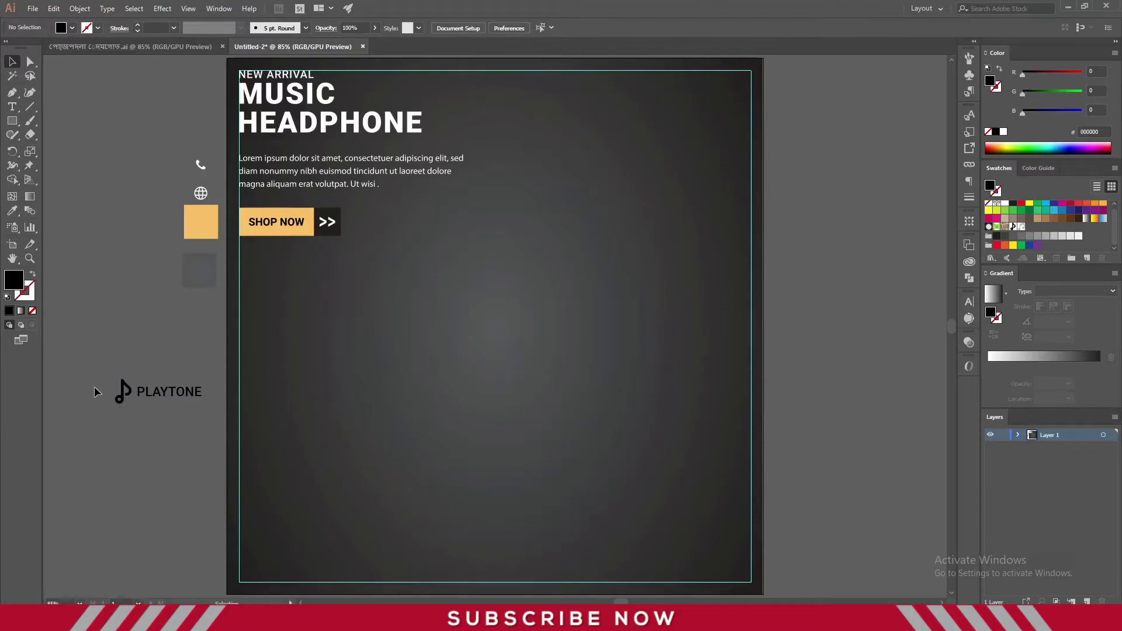
scroll(98, 389, "up", 2)
left_click_drag(139, 412, 155, 405)
left_click(153, 433)
Set PLAYTONE to 26 pt, convert it to outlines and group it with the music note
left_click(249, 393)
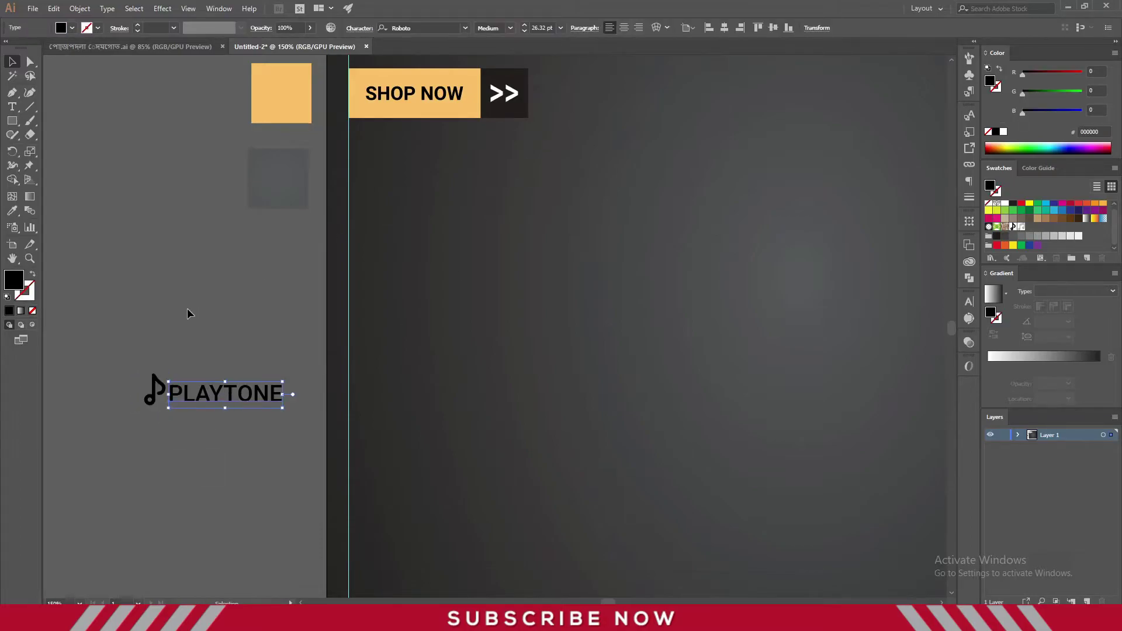
double_click(547, 27)
type("26")
key("Return")
right_click(199, 278)
left_click(226, 358)
left_click(155, 386, "shift")
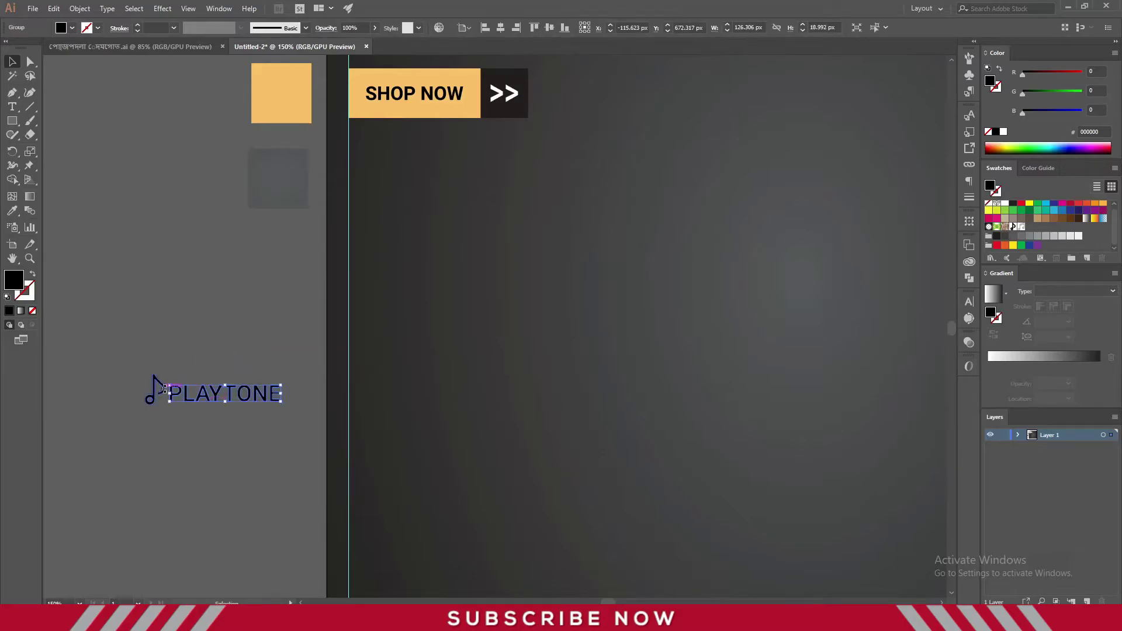
key("ctrl+g")
Reposition the PLAYTONE logo group on the pasteboard
left_click(160, 388, "shift")
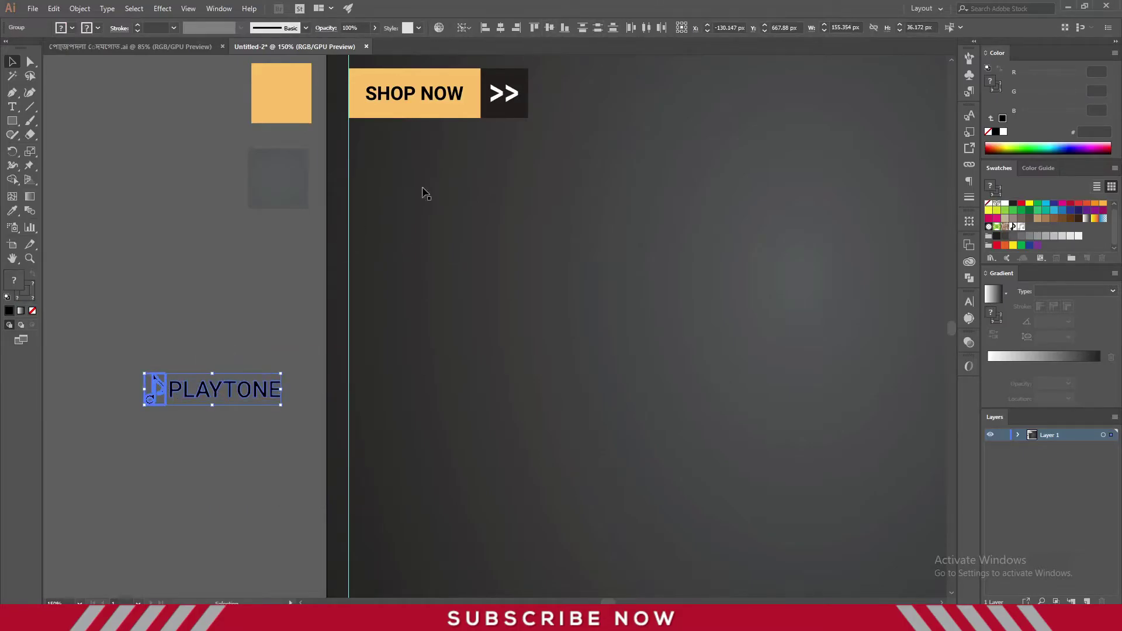
left_click(225, 403)
left_click(255, 398)
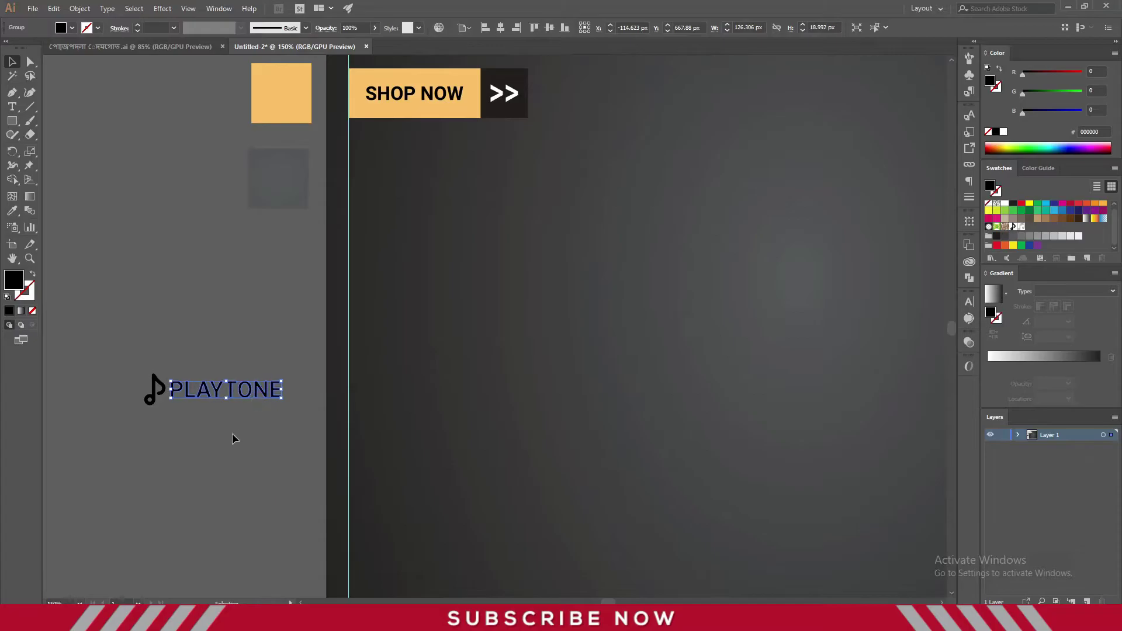
left_click(156, 448)
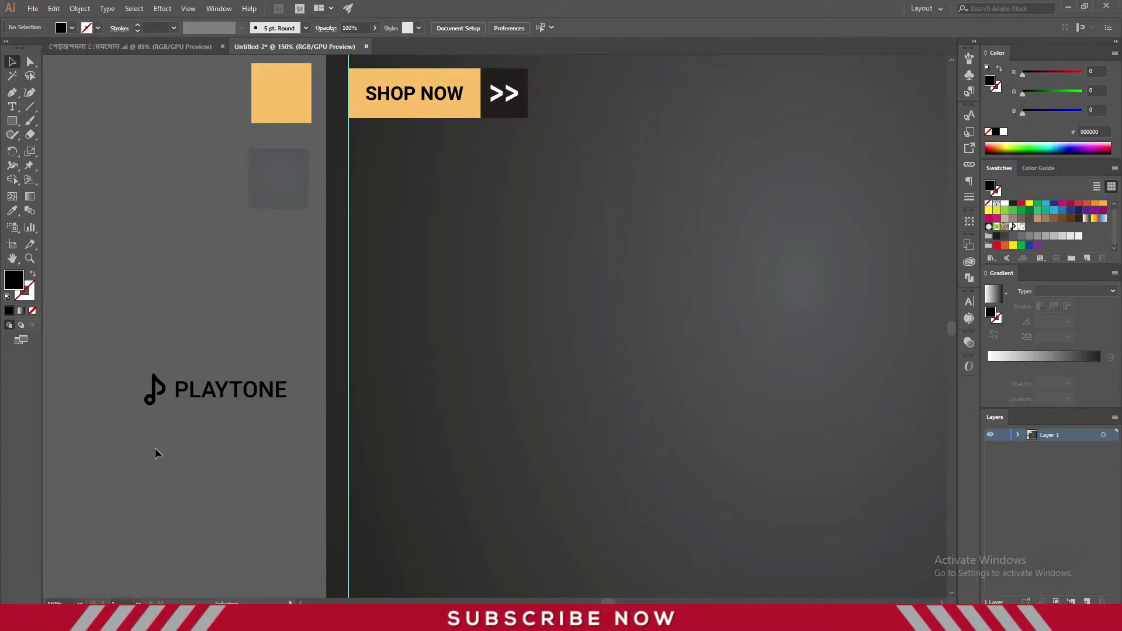
left_click(243, 396)
left_click(309, 439)
left_click_drag(138, 365, 310, 445)
left_click(239, 456)
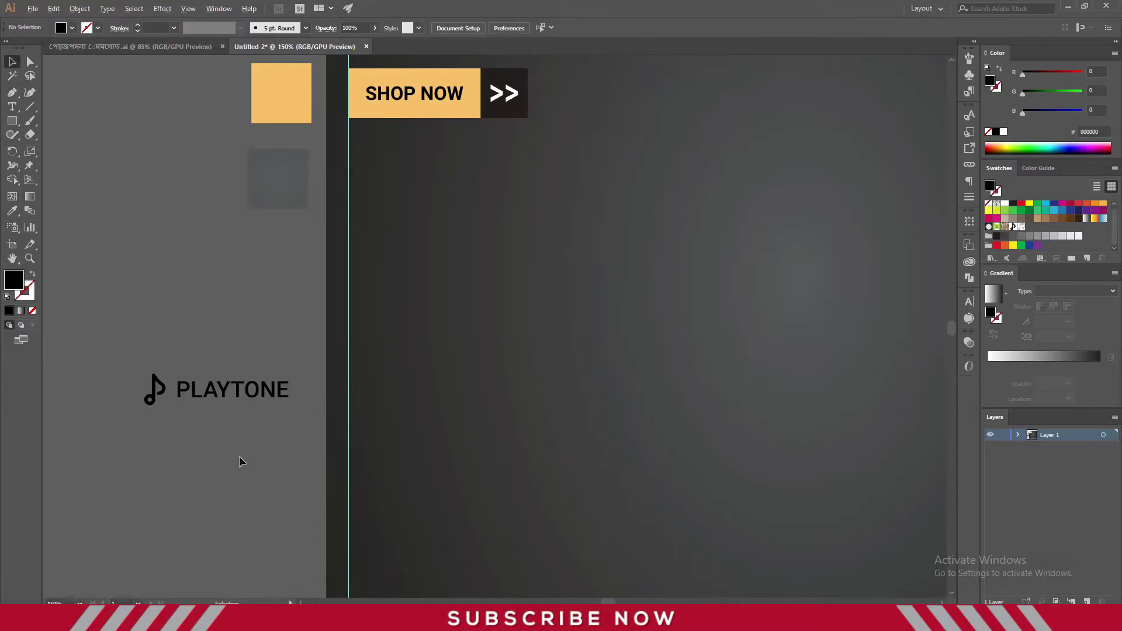
key("ctrl+0")
Draw a white rectangle and align it to the artboard's top-right corner
left_click(19, 121)
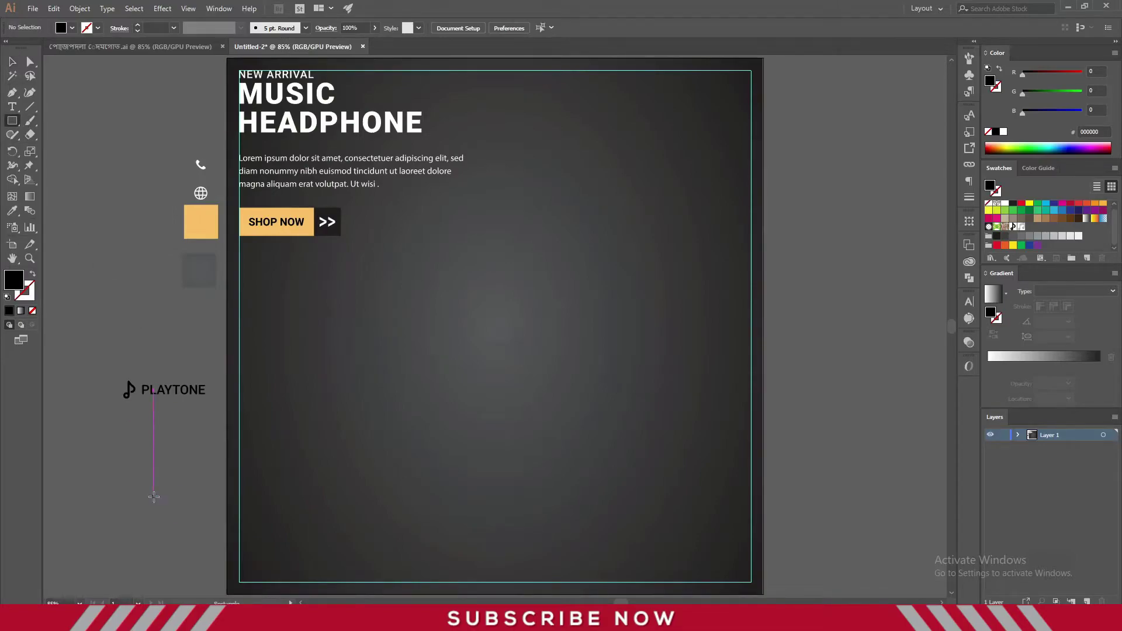
left_click_drag(119, 461, 205, 490)
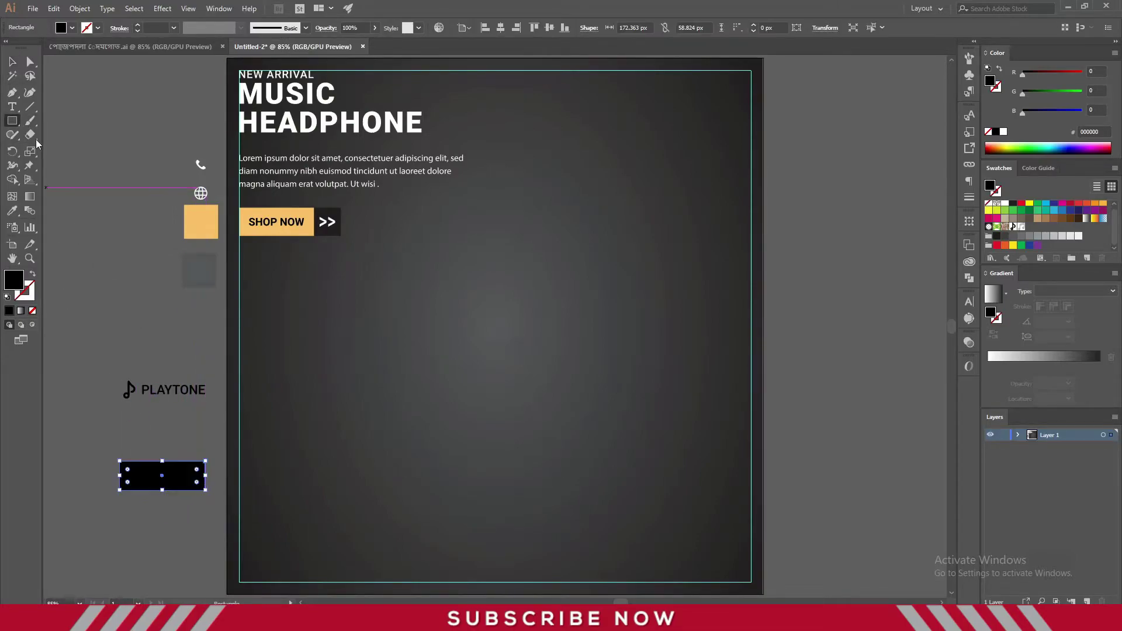
key("v")
left_click(1005, 204)
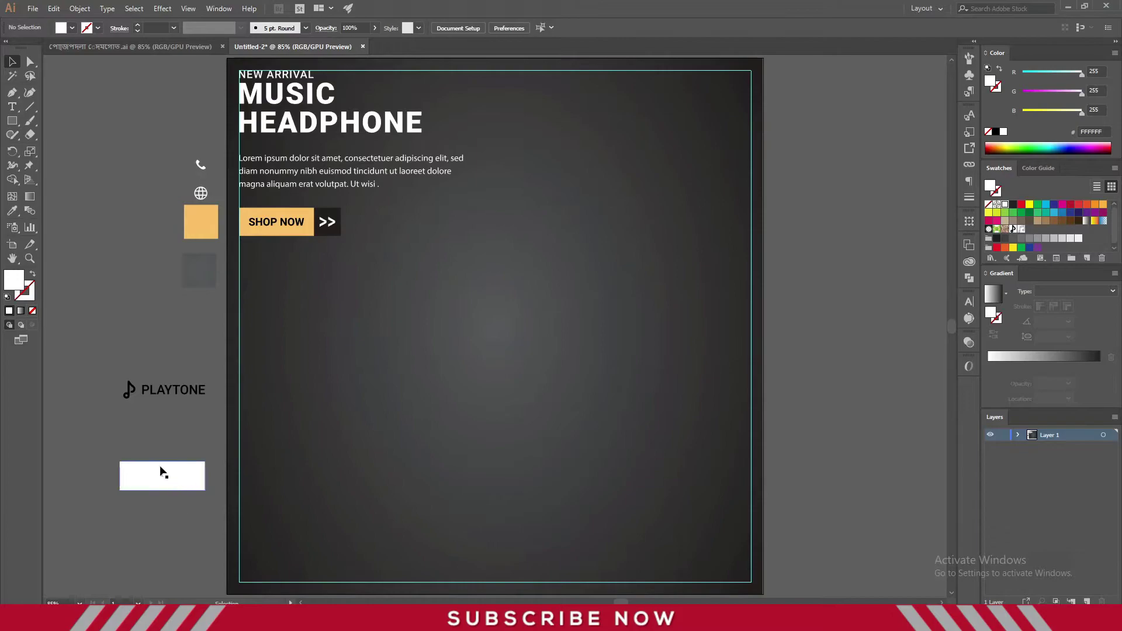
left_click_drag(160, 471, 599, 367)
left_click(535, 28)
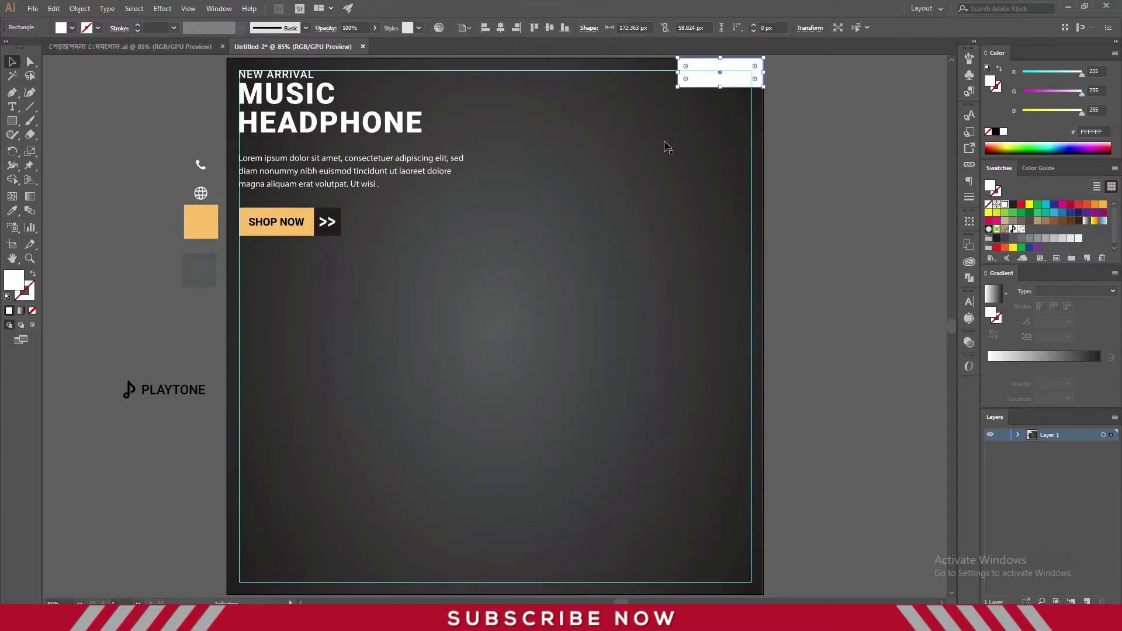
left_click(851, 207)
left_click(720, 75)
left_click(784, 155)
Shrink the PLAYTONE logo and align it to the artboard frame's top-right
left_click(187, 396)
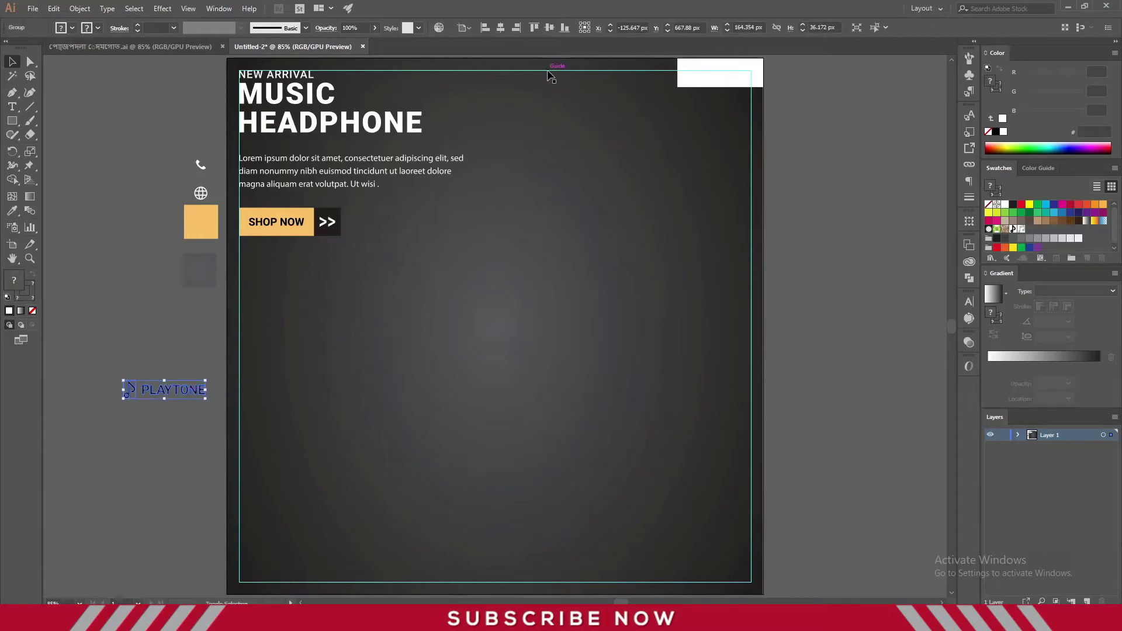
left_click_drag(198, 405, 192, 404)
left_click(470, 70, "shift")
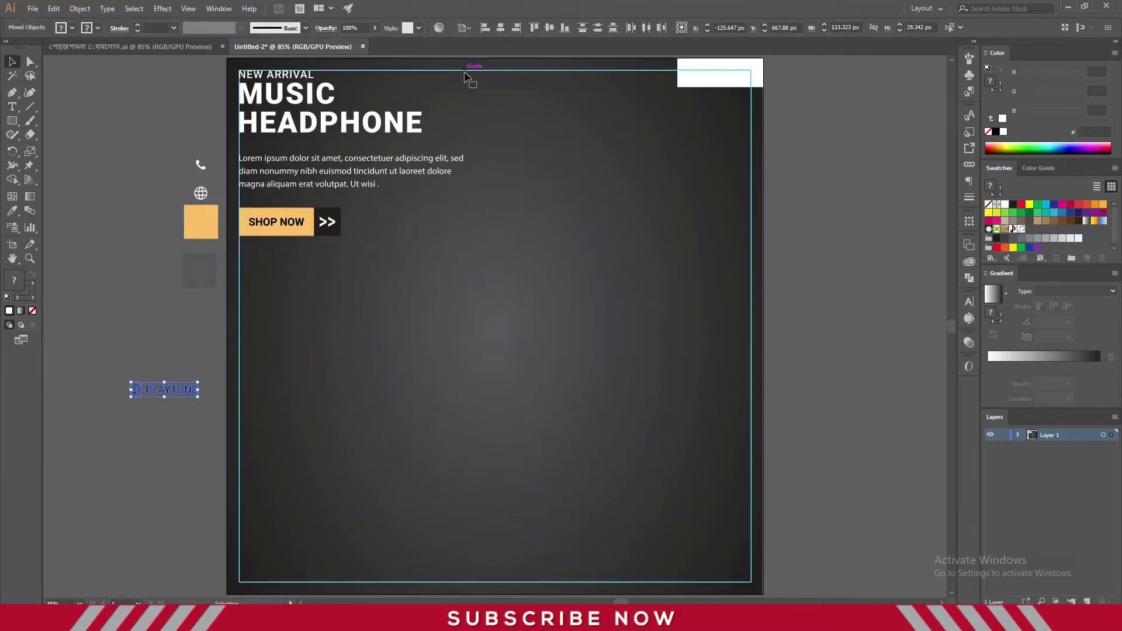
left_click(482, 69)
left_click(516, 28)
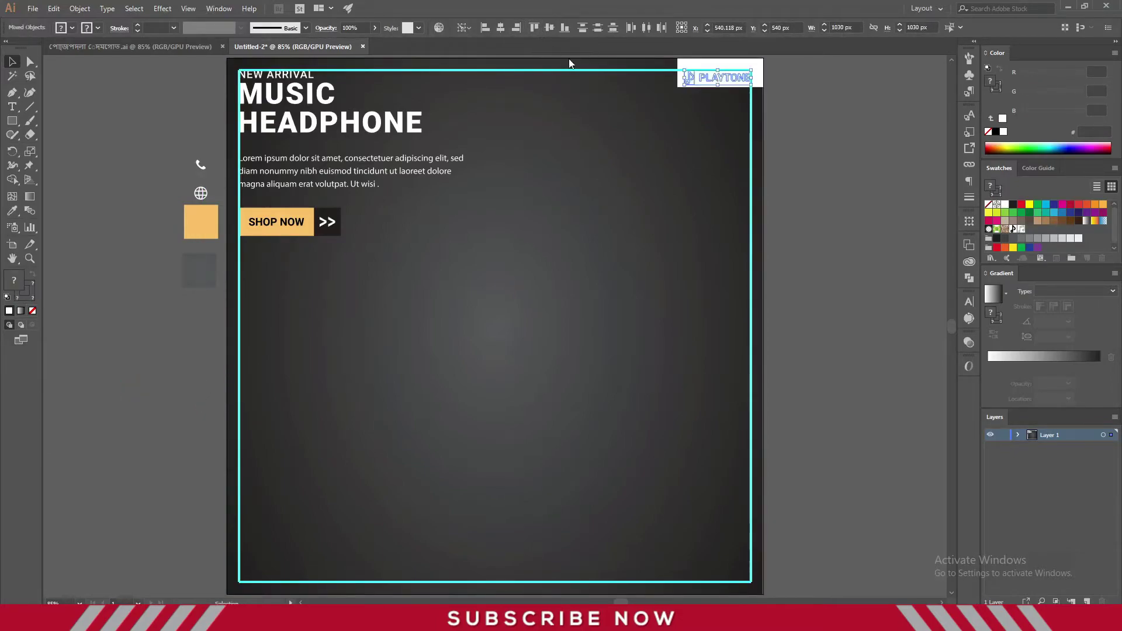
left_click(806, 173)
Shrink the logo to fit the white box, right-align it, and make the box taller
left_click(725, 81)
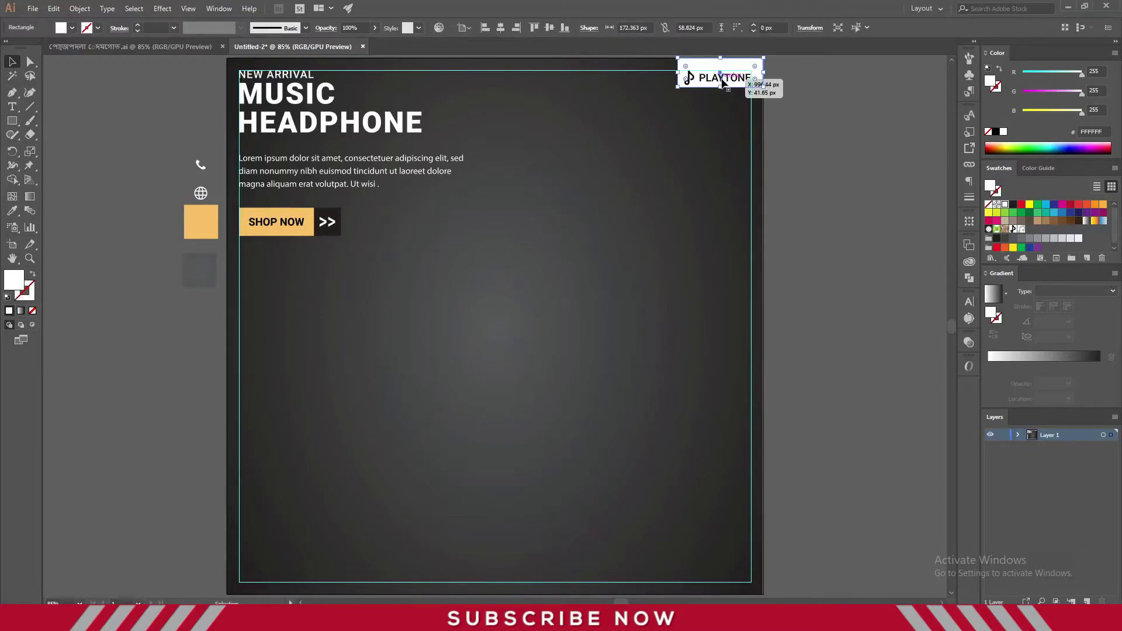
left_click(809, 124)
left_click(747, 81)
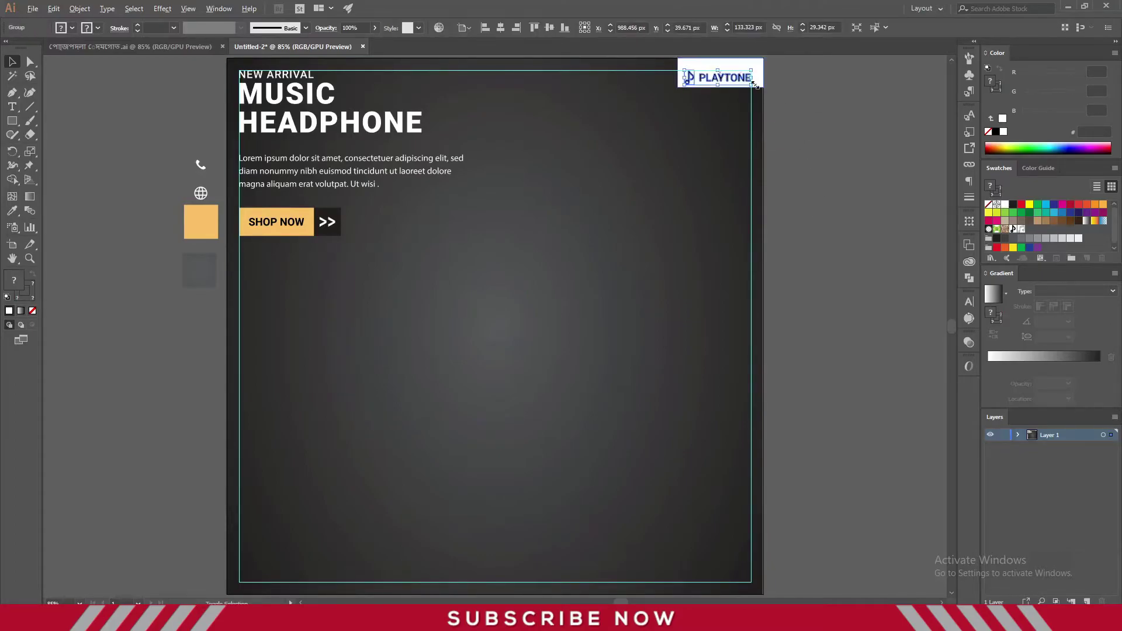
left_click_drag(753, 85, 750, 85)
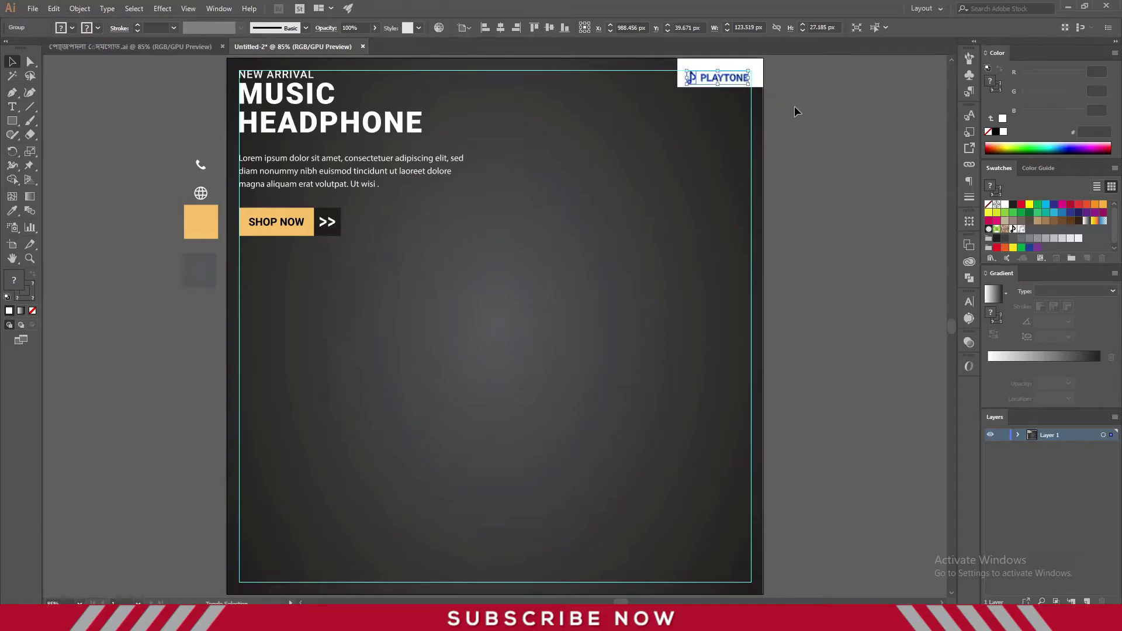
left_click(752, 166, "shift")
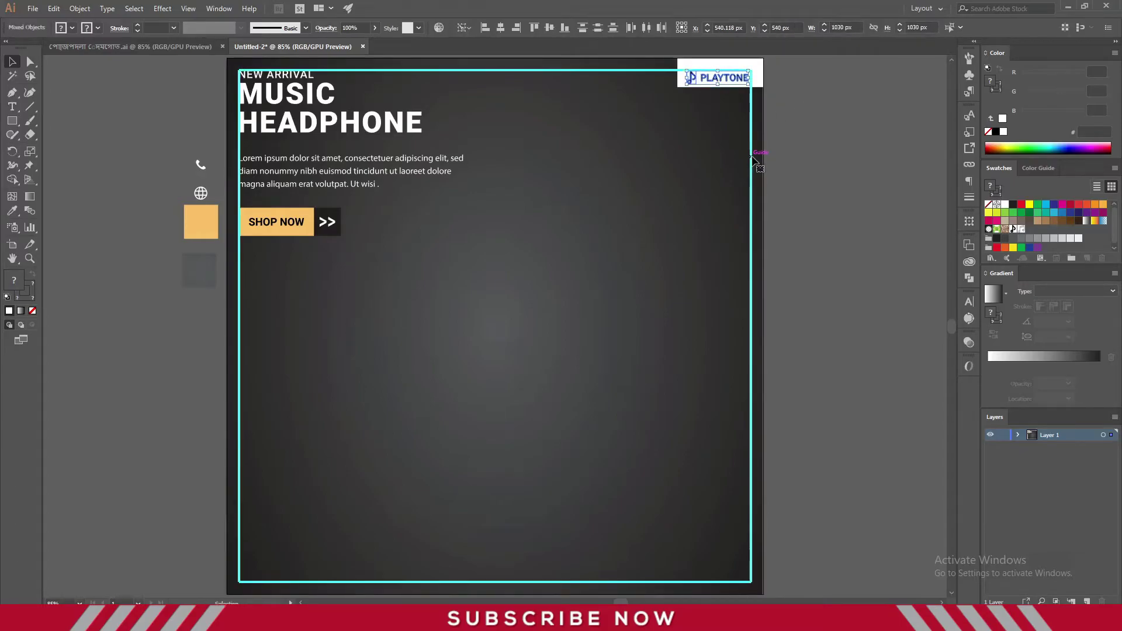
left_click(516, 28)
left_click(715, 123)
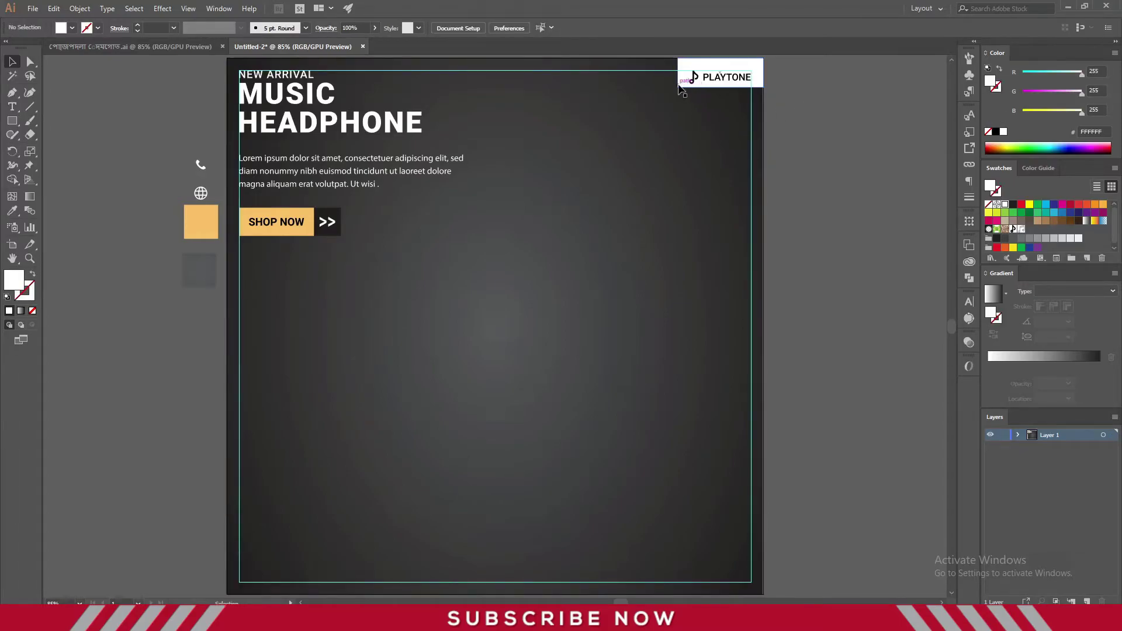
left_click_drag(681, 86, 680, 93)
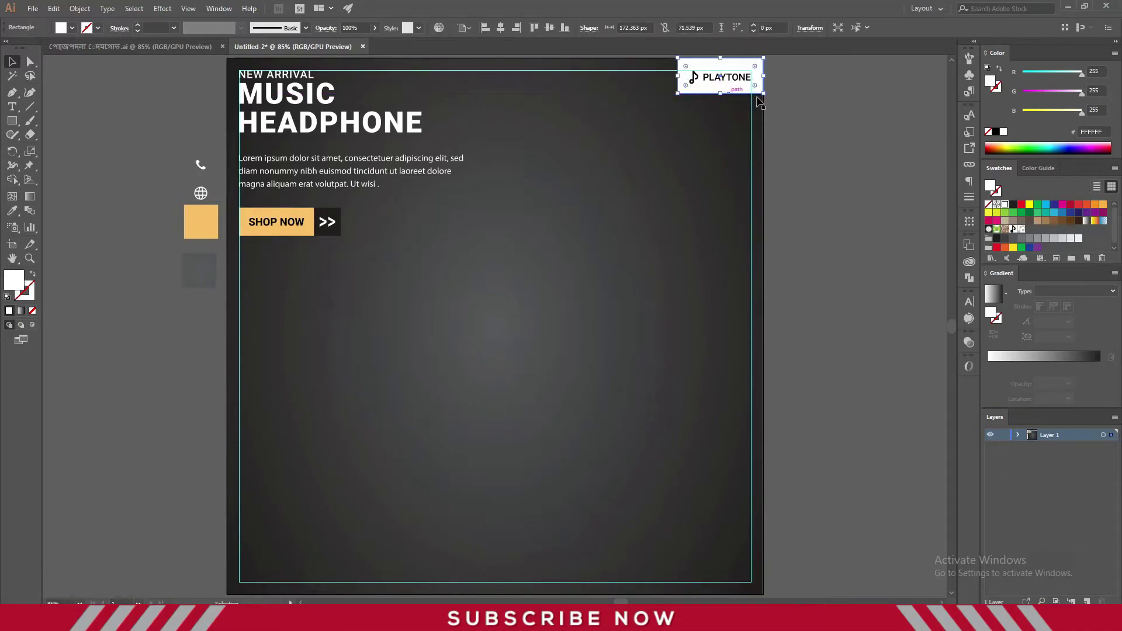
left_click(818, 107)
left_click(684, 87)
left_click(793, 104)
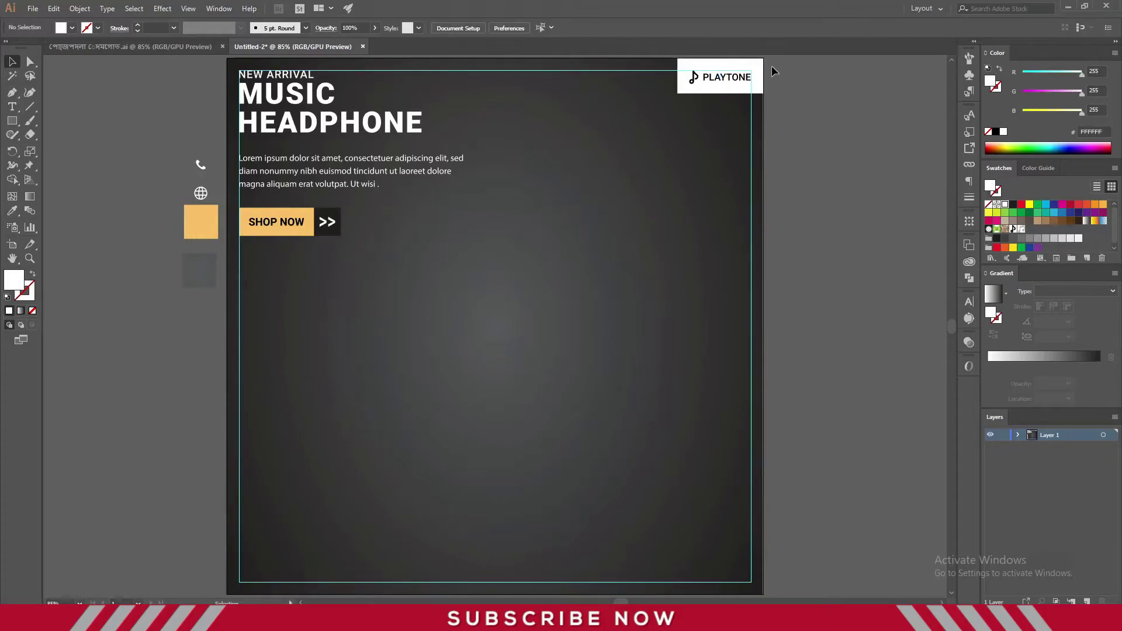
Widen the PLAYTONE tab rectangle toward the left
left_click(679, 88)
left_click_drag(677, 77, 659, 76)
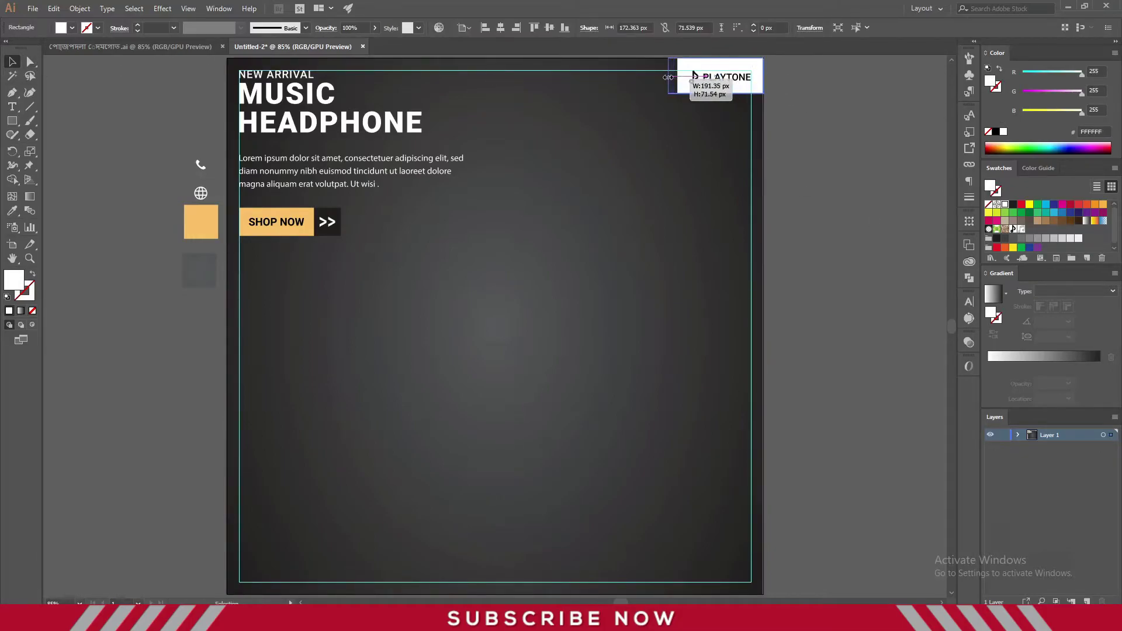
left_click(30, 62)
Drag the tab's bottom-left anchor right to angle its left edge
left_click(583, 125)
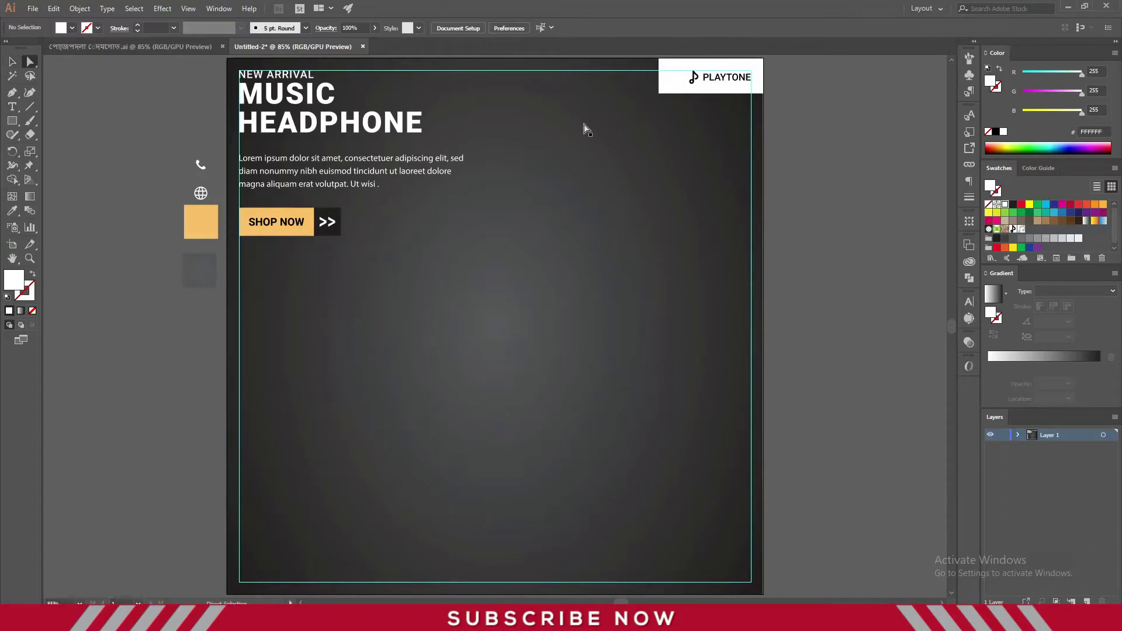
left_click(222, 46)
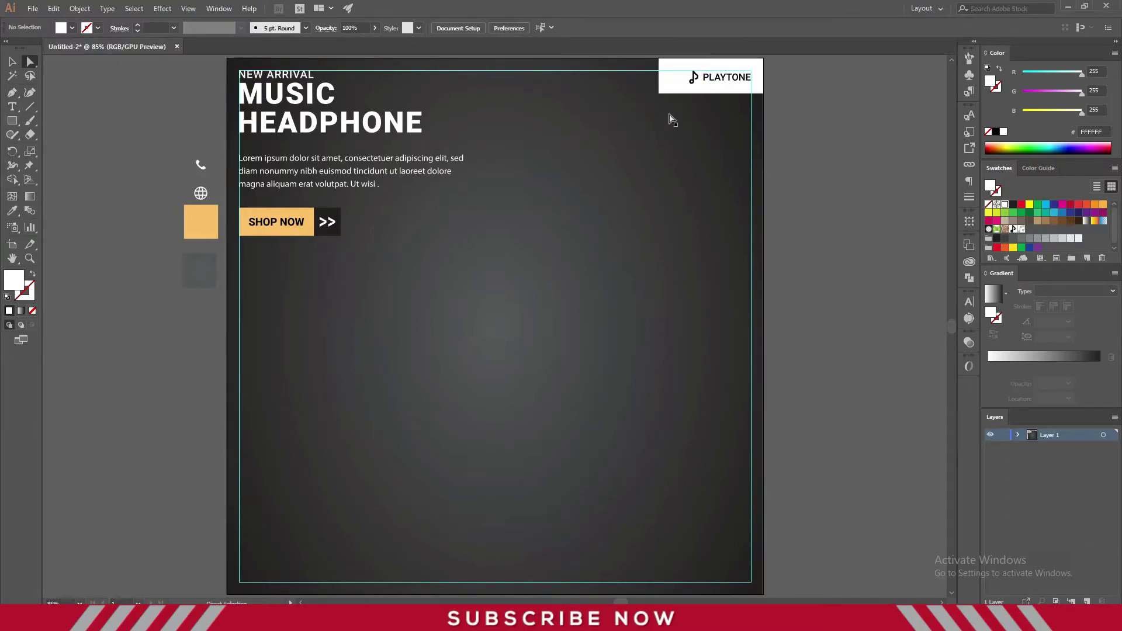
left_click(659, 94)
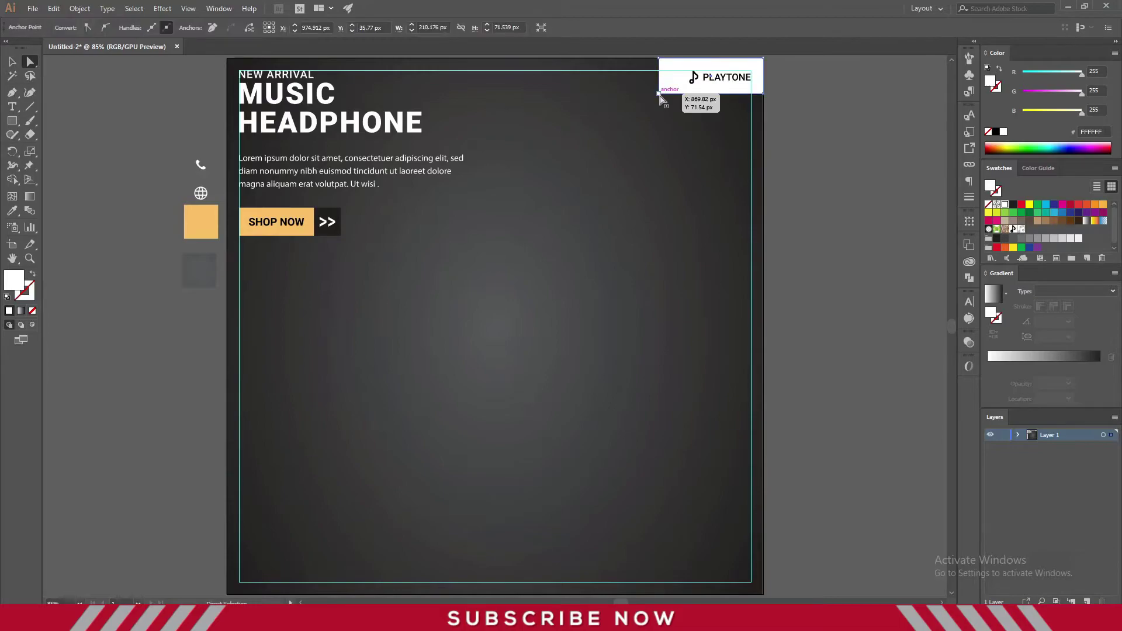
left_click_drag(661, 95, 684, 95)
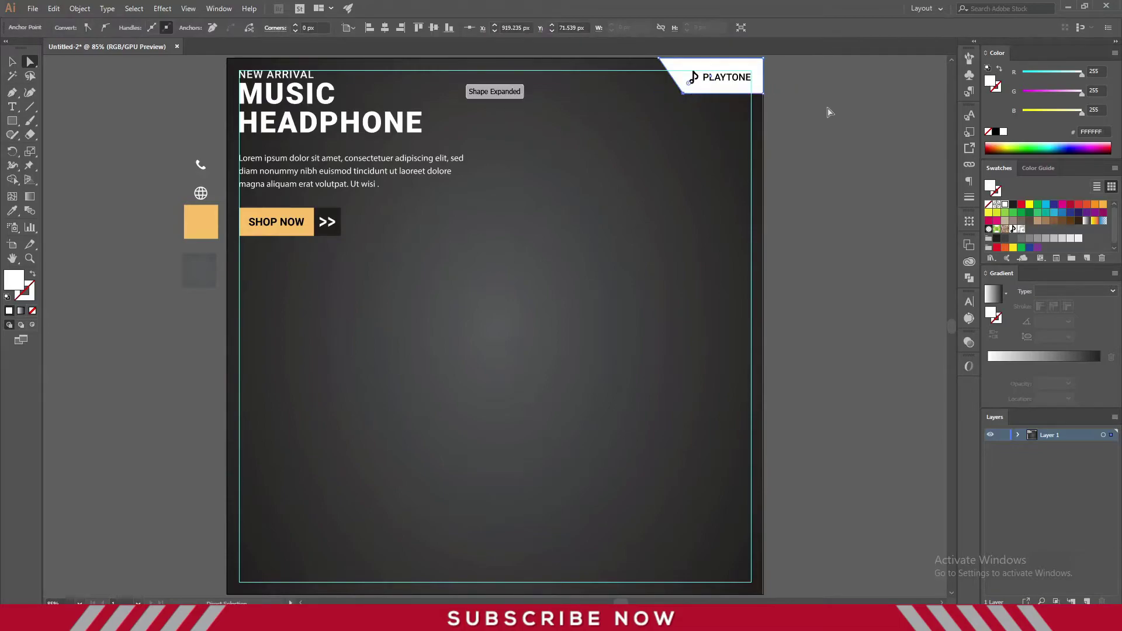
left_click(829, 111)
left_click(11, 61)
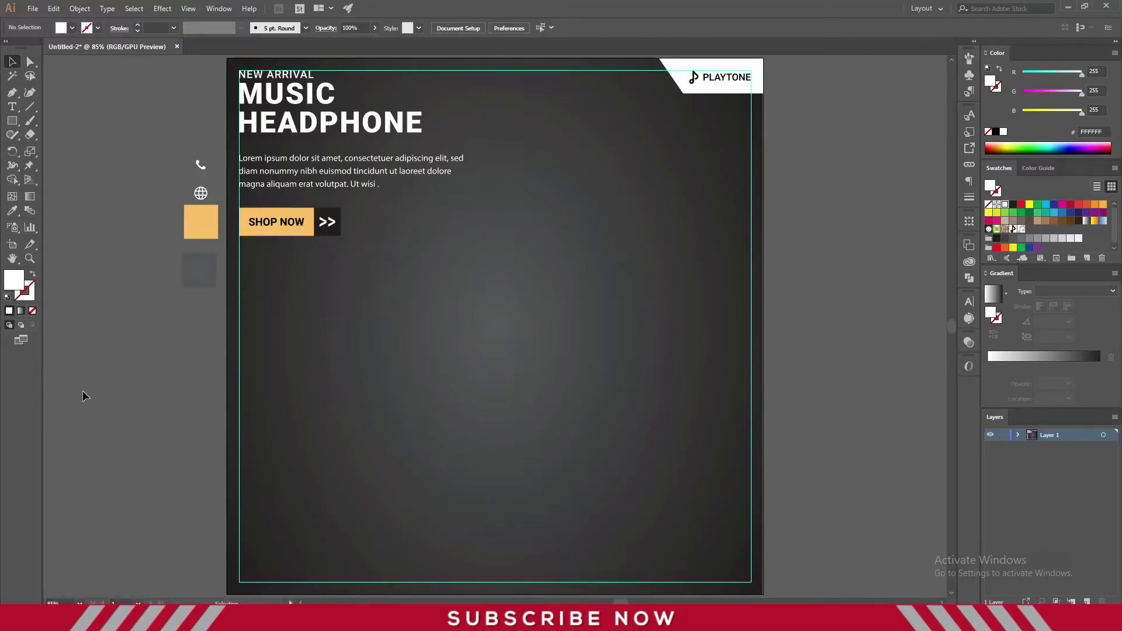
Type MUSIC beside the artboard, enlarge it and move it to the artboard centre
key("t")
left_click(101, 390)
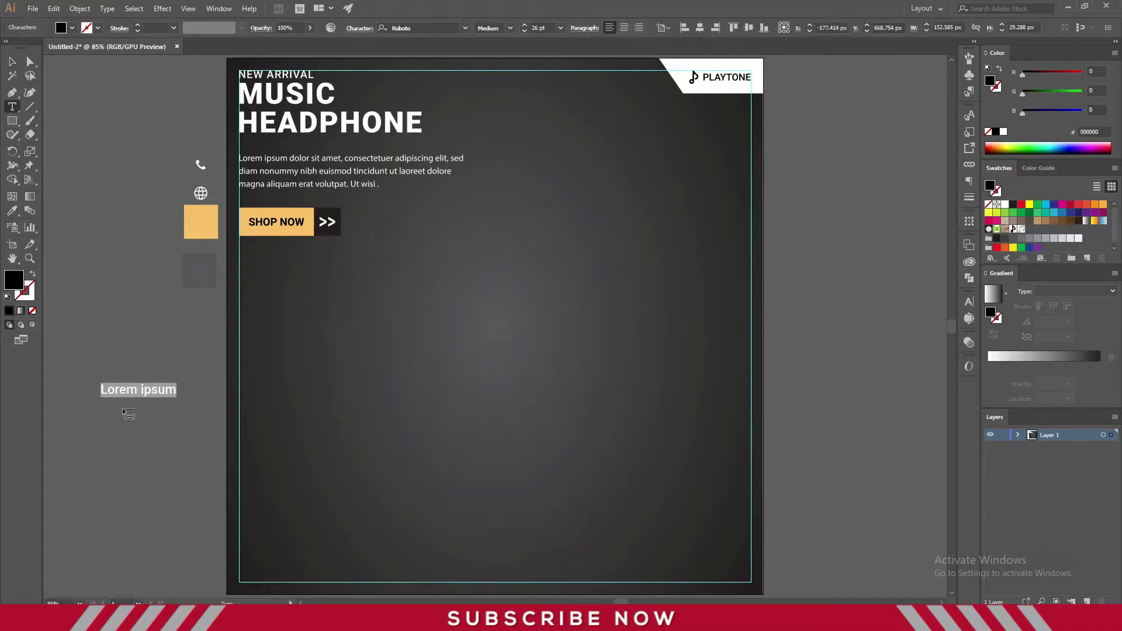
type("MUSIC")
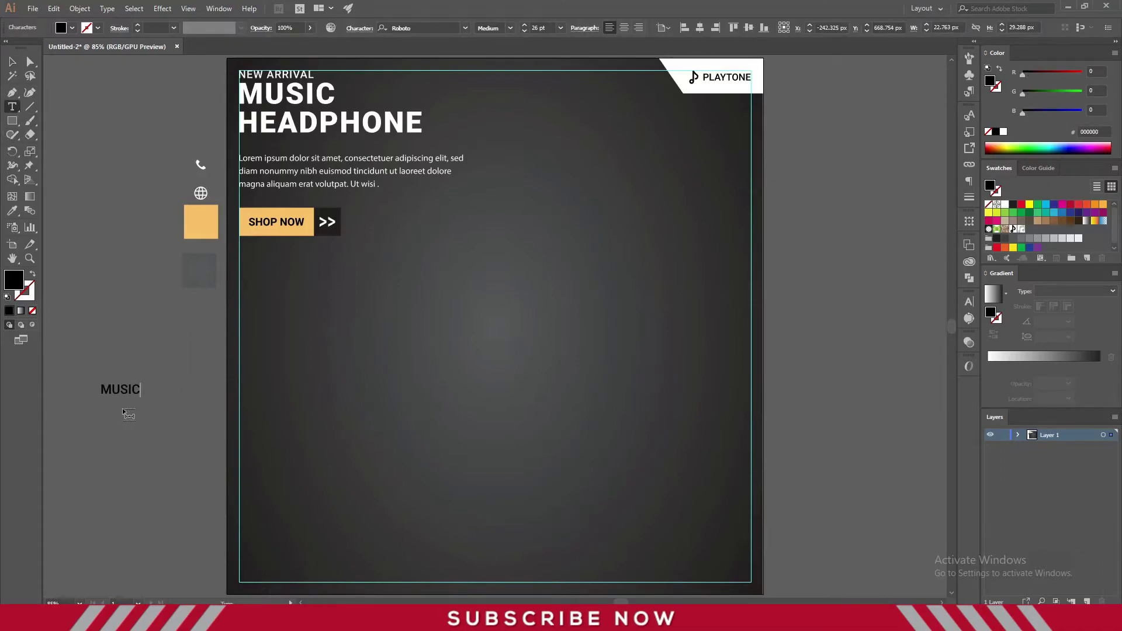
key("Escape")
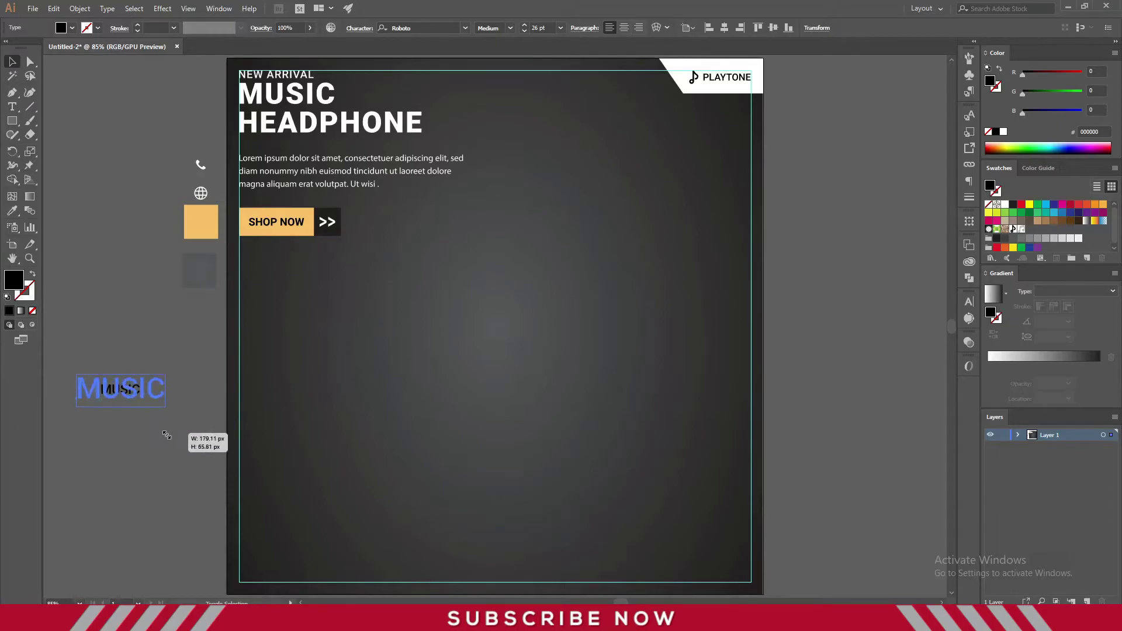
mouse_move(140, 398)
left_mouse_down()
mouse_move(190, 410)
mouse_move(539, 404)
mouse_move(631, 458)
left_mouse_up()
Make MUSIC a white stroke with no fill and enlarge it further
key("ctrl+a")
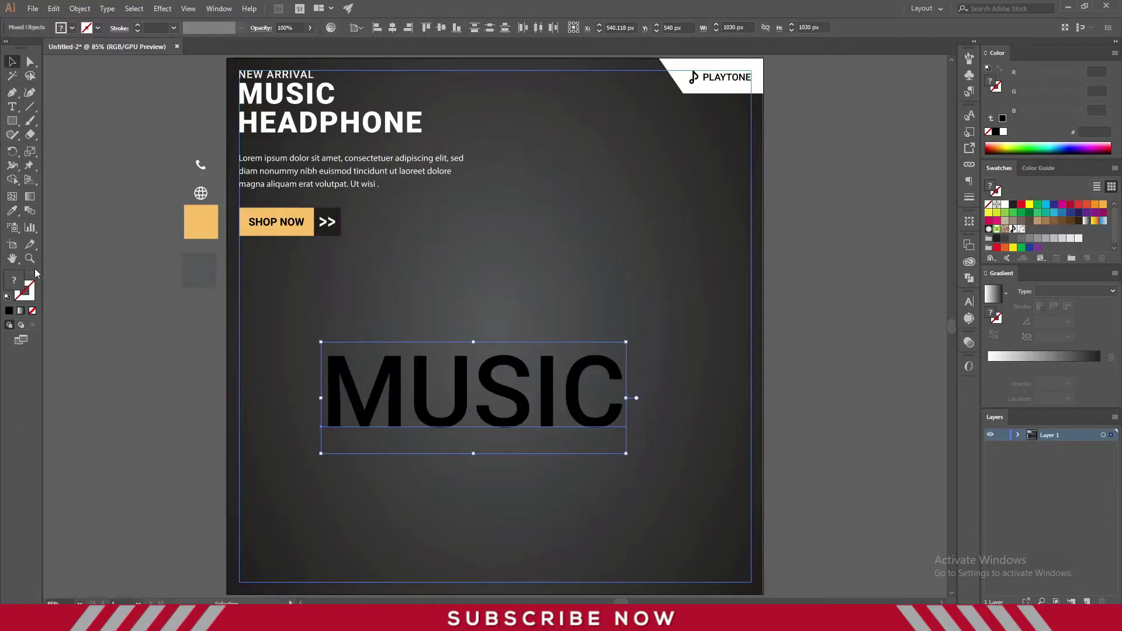
left_click(1004, 204)
key("x")
key("shift+x")
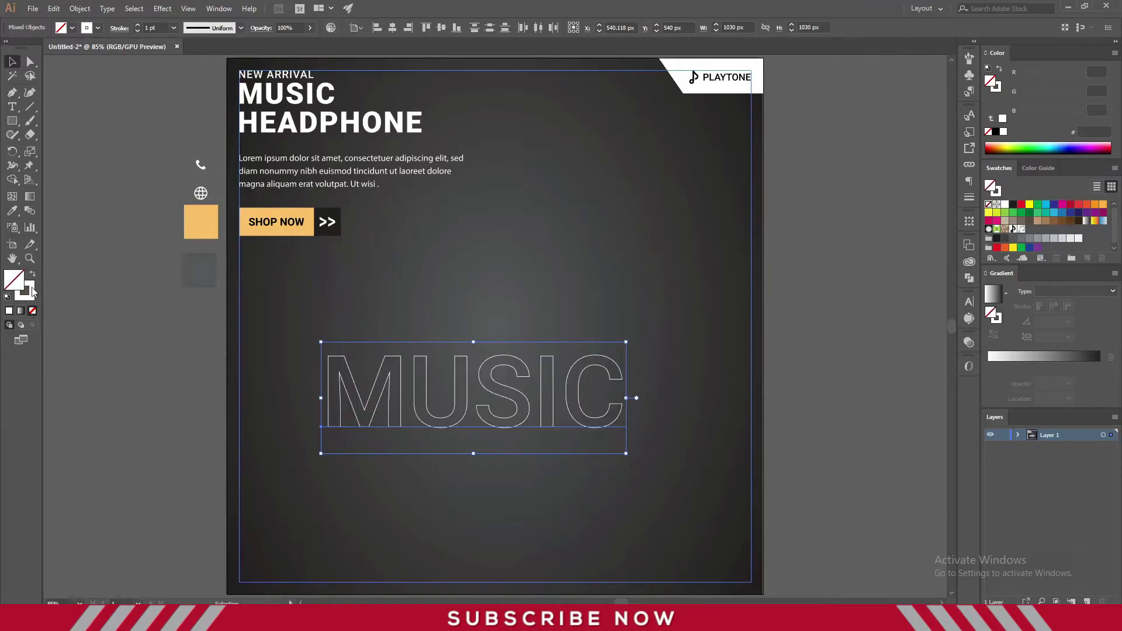
left_click(219, 351)
left_click(613, 427)
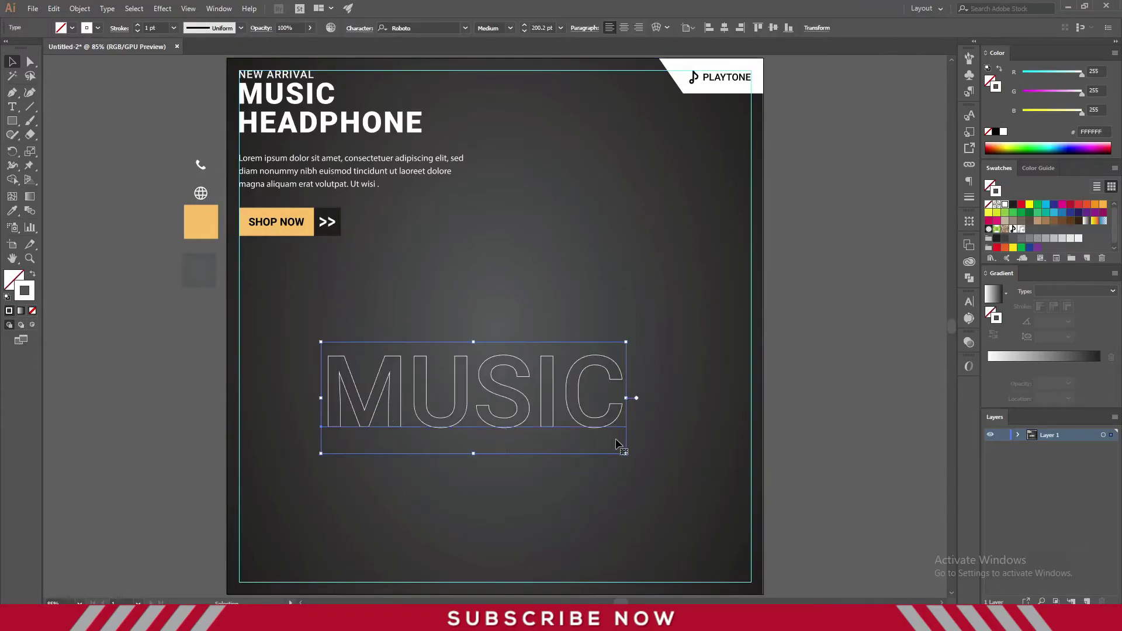
left_click_drag(630, 454, 659, 472)
Convert MUSIC to outlines, shift it past the artboard's left edge, and add a music-note graphic
right_click(587, 342)
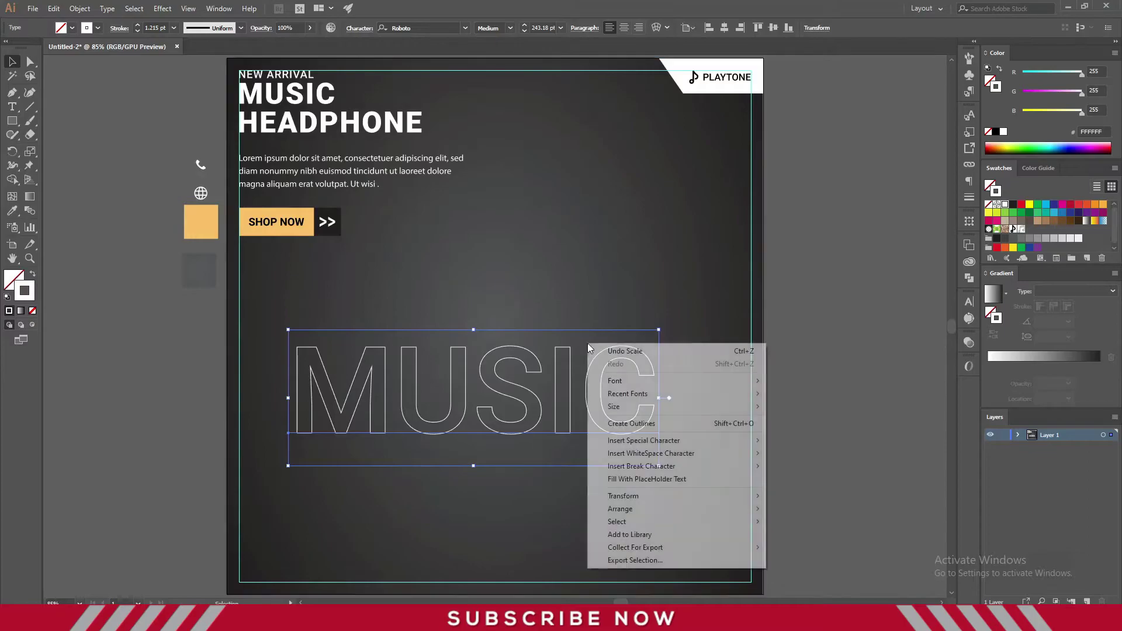
left_click(619, 426)
left_click_drag(525, 390, 355, 390)
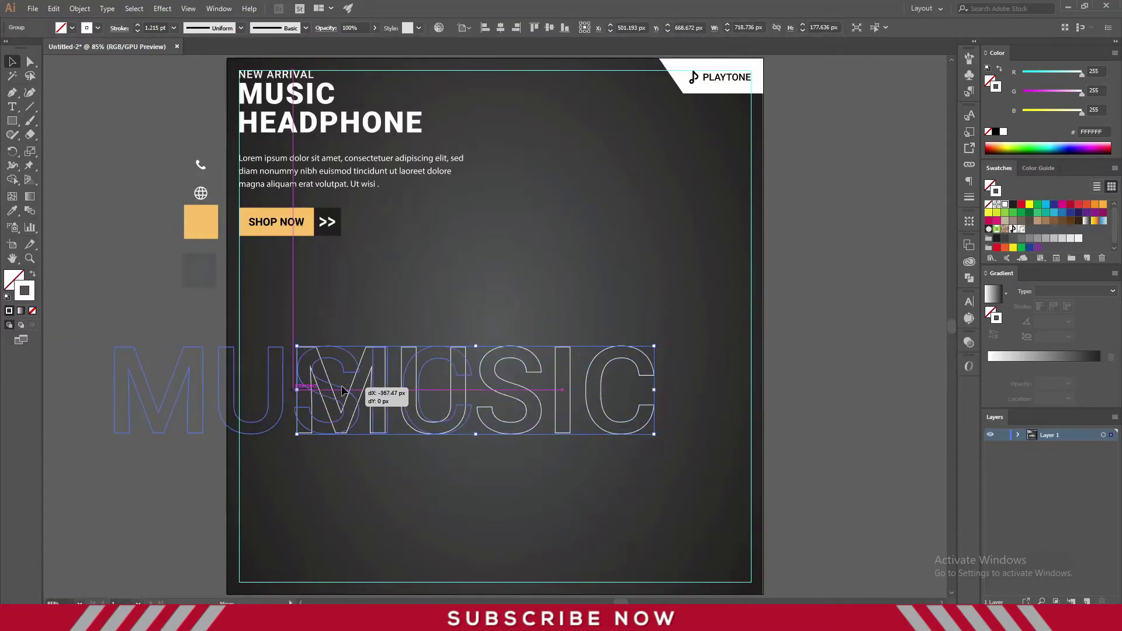
left_click(201, 457)
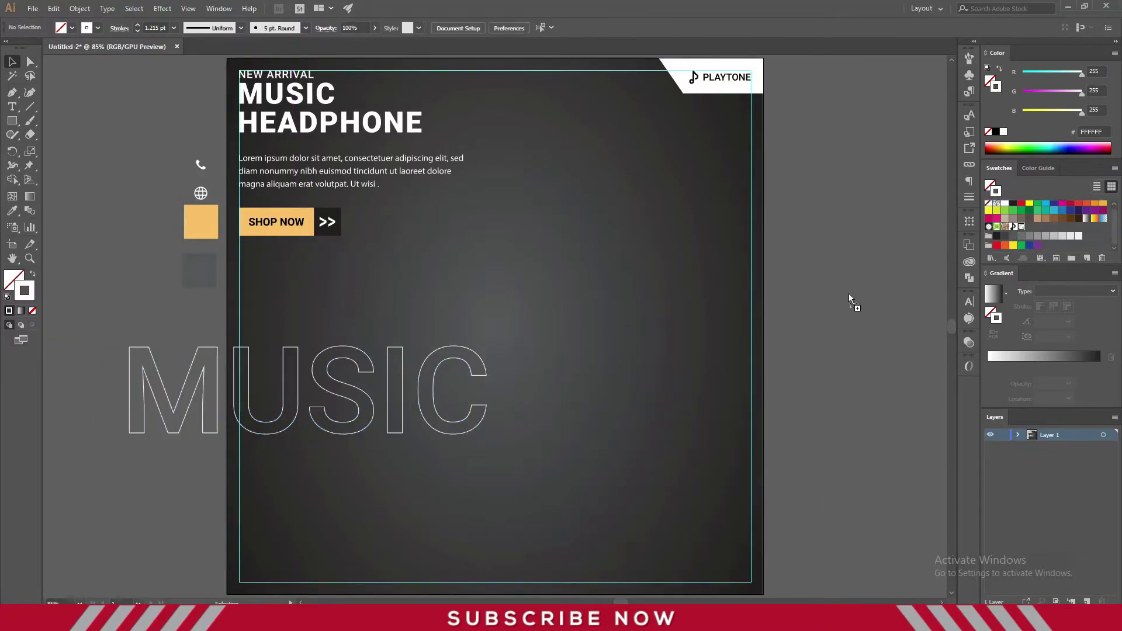
left_click_drag(1021, 229, 849, 293)
Try copying MUSIC's thin outline style onto the note, then undo it
left_click(85, 310)
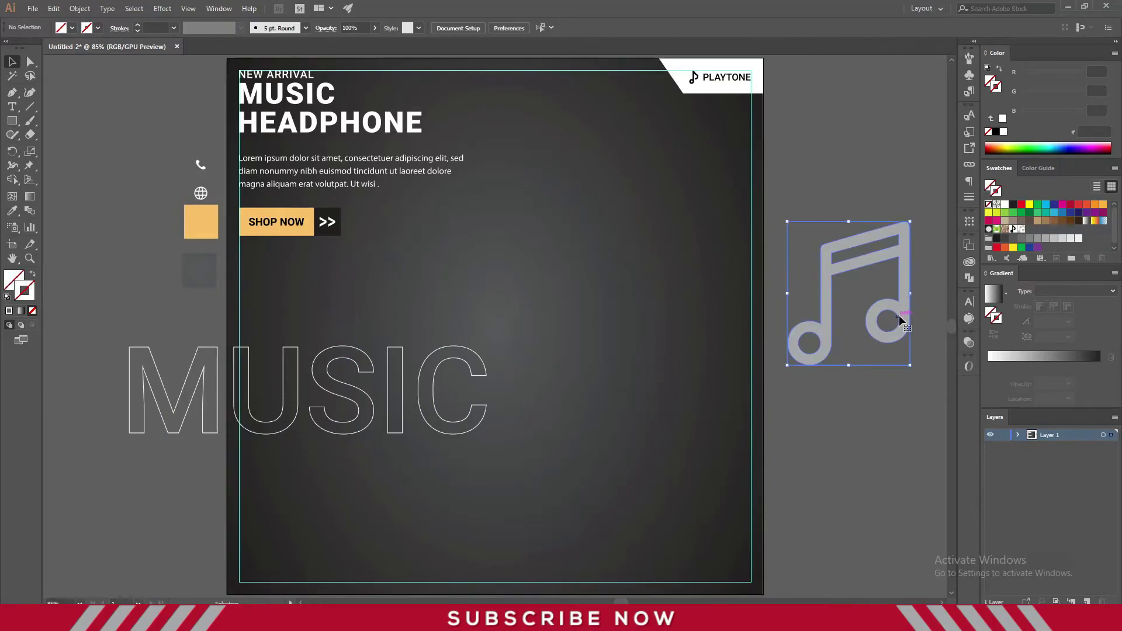
left_click(900, 327)
left_click(13, 210)
left_click(150, 350)
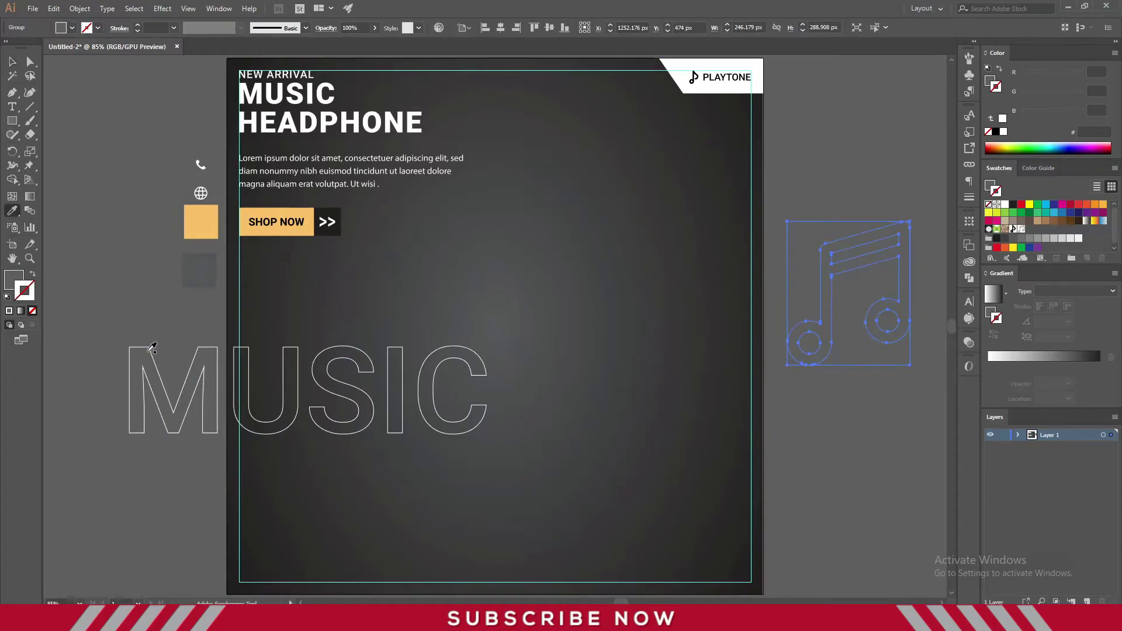
left_click(11, 61)
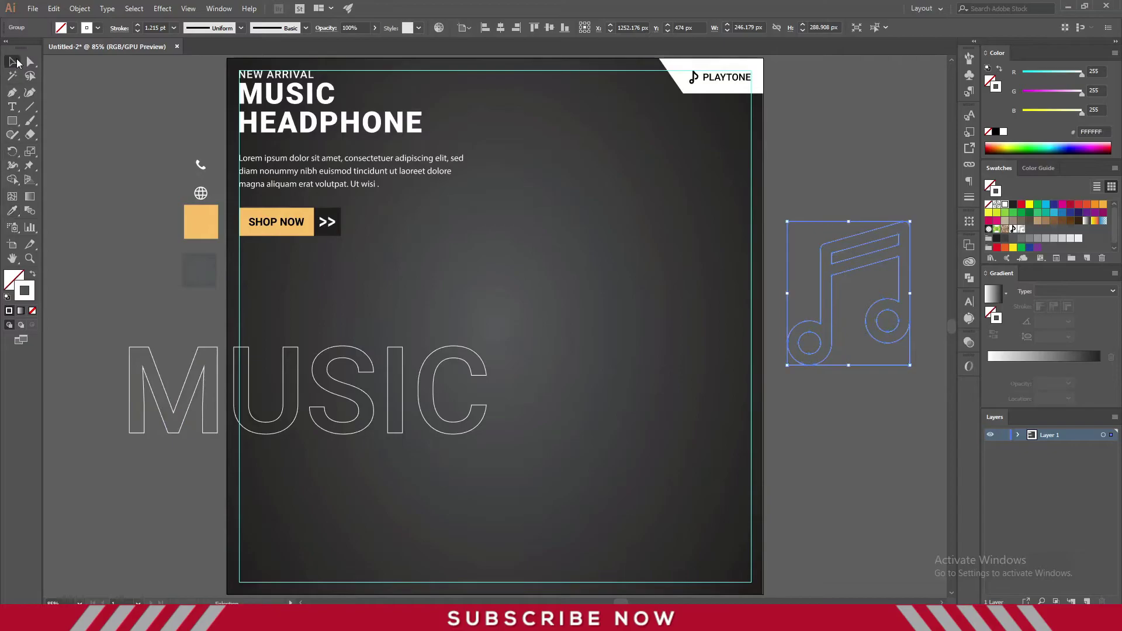
left_click(806, 347)
key("ctrl+z")
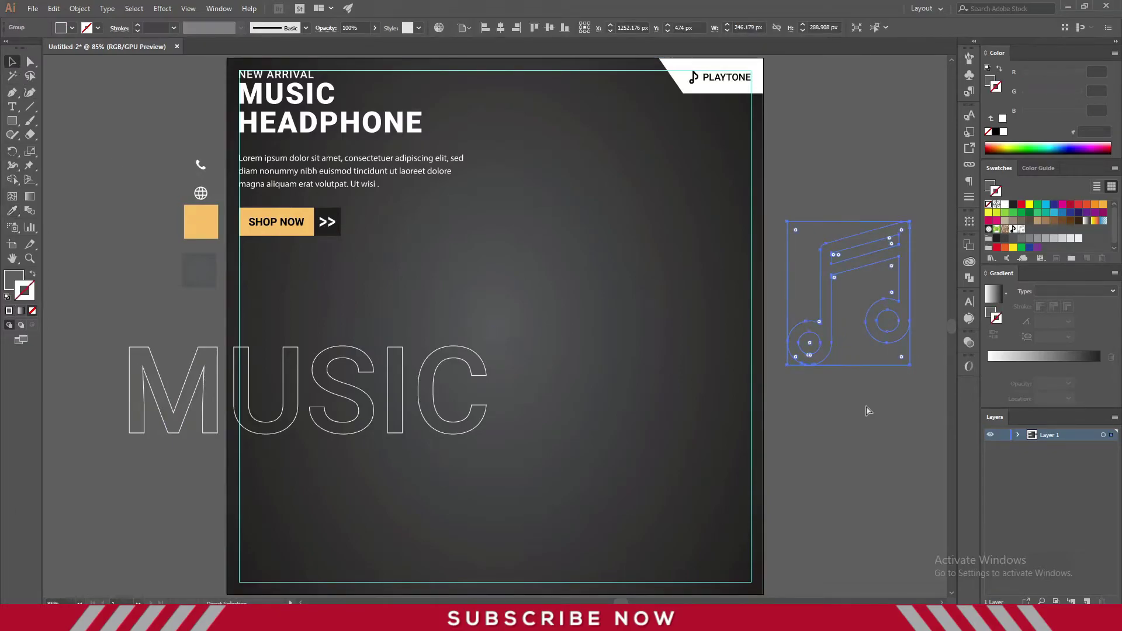
key("ctrl+z")
left_click(866, 411)
Reset the music note to default fill and stroke, then remove its fill
left_click(821, 352)
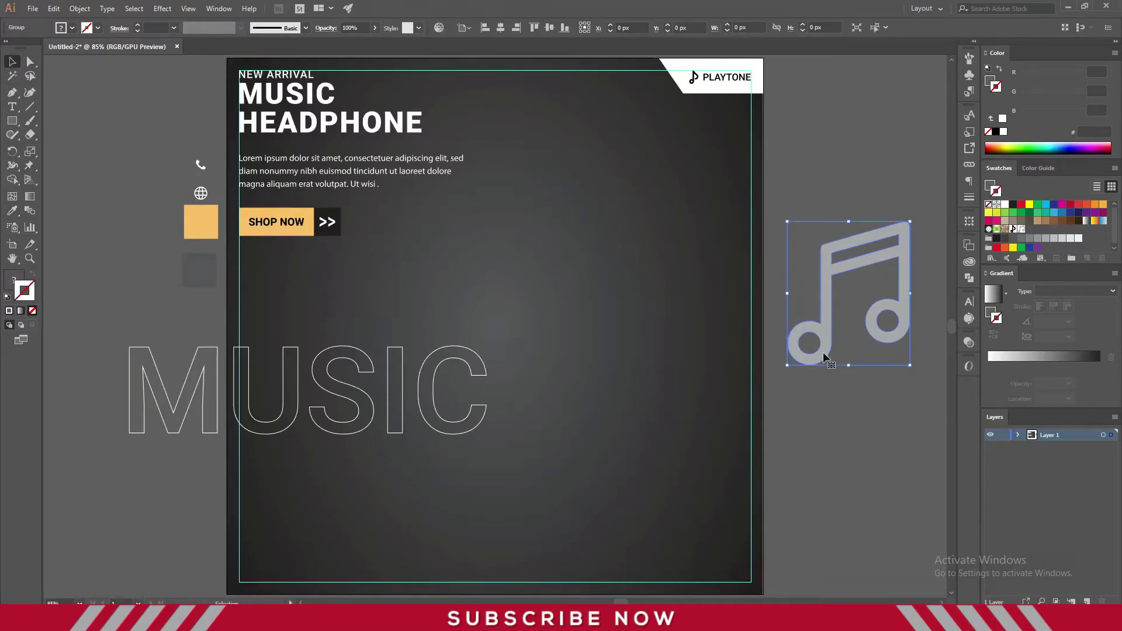
left_click(9, 311)
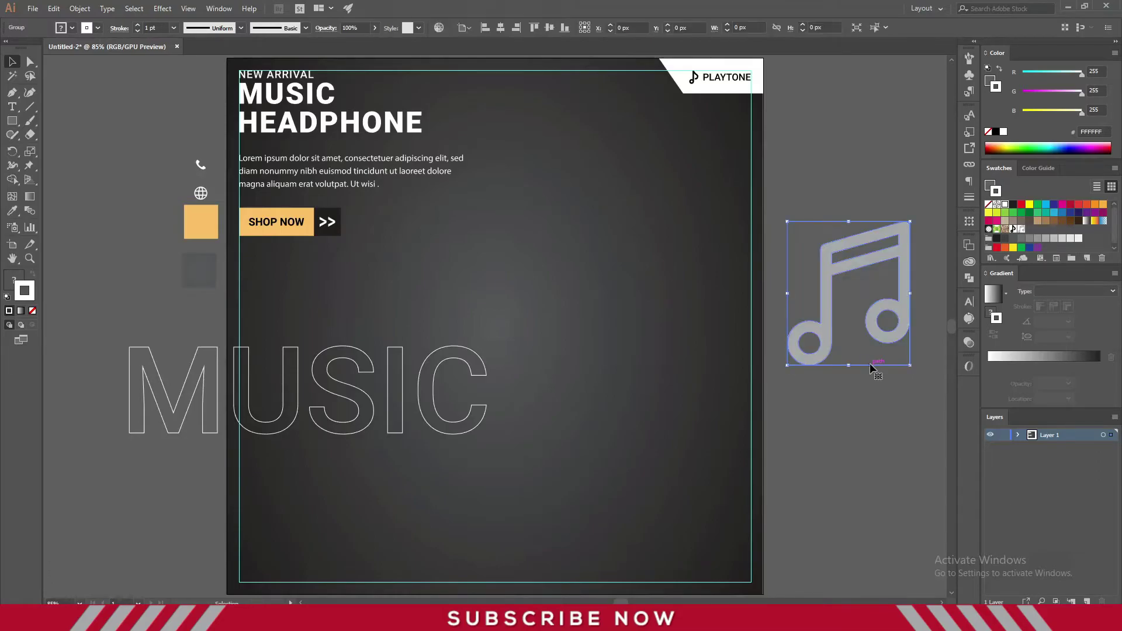
right_click(870, 366)
left_click(879, 389)
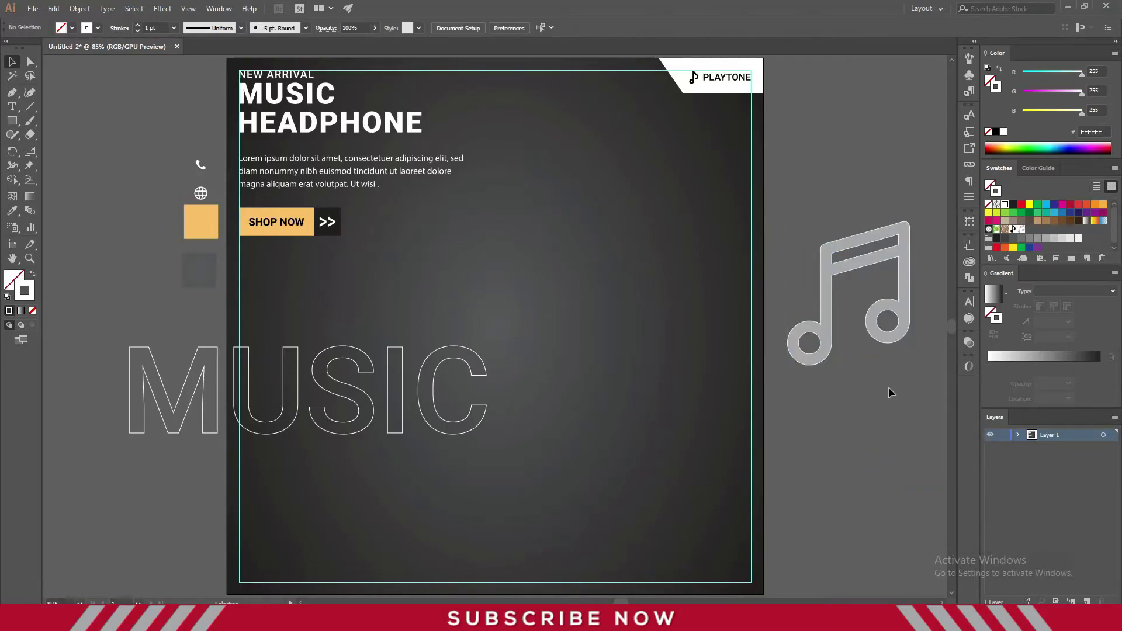
left_click(822, 260)
left_click(33, 311)
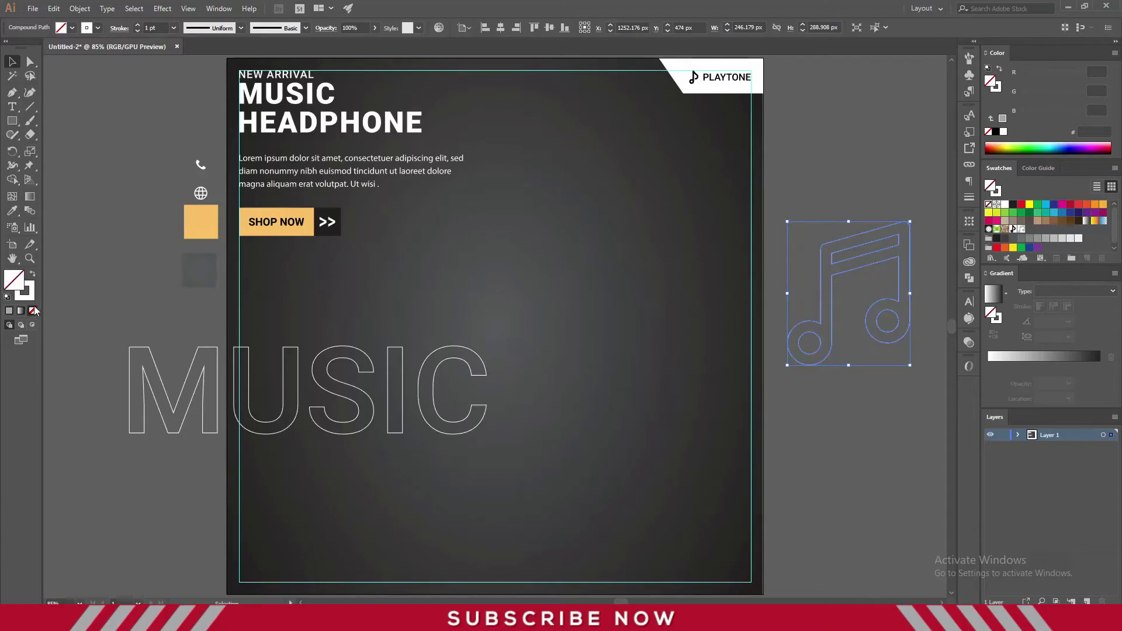
Move the music note over the M of MUSIC and shrink it
mouse_move(822, 363)
left_mouse_down()
mouse_move(205, 446)
mouse_move(194, 436)
left_mouse_up()
left_click(200, 462)
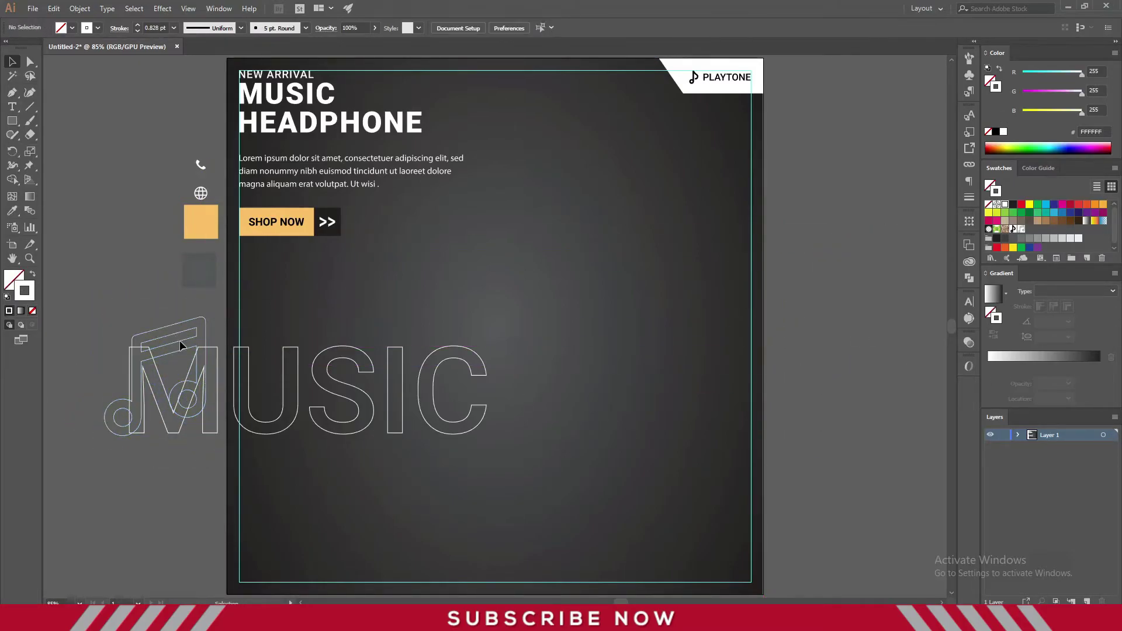
left_click_drag(163, 325, 178, 348)
Vertically centre the music note on the U of the MUSIC outline
right_click(138, 349)
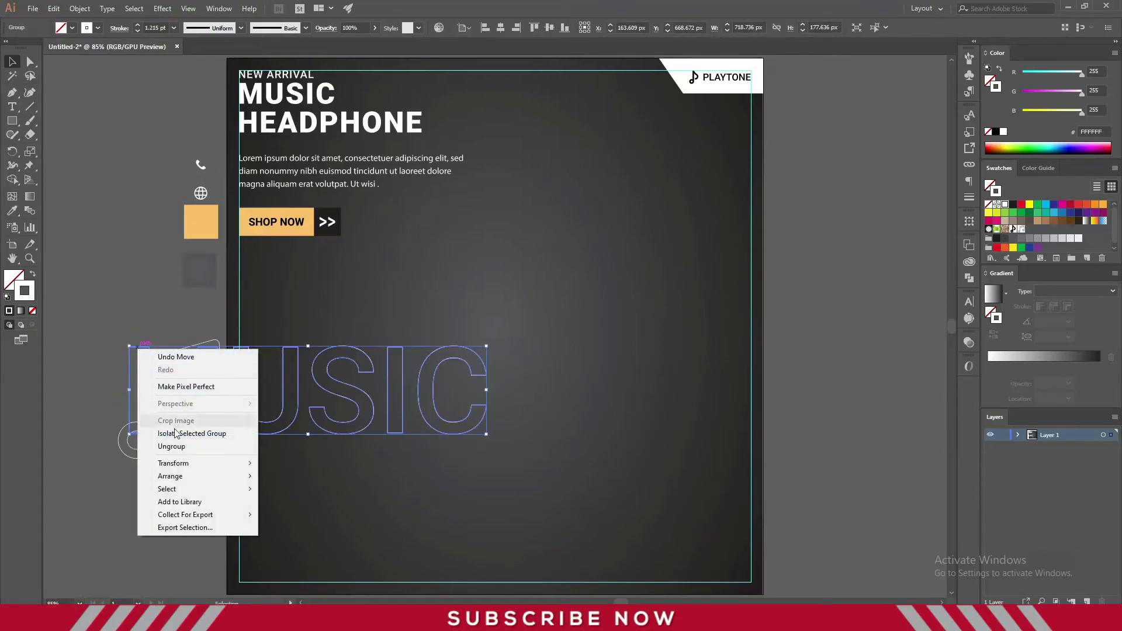
key("Escape")
left_click(170, 402)
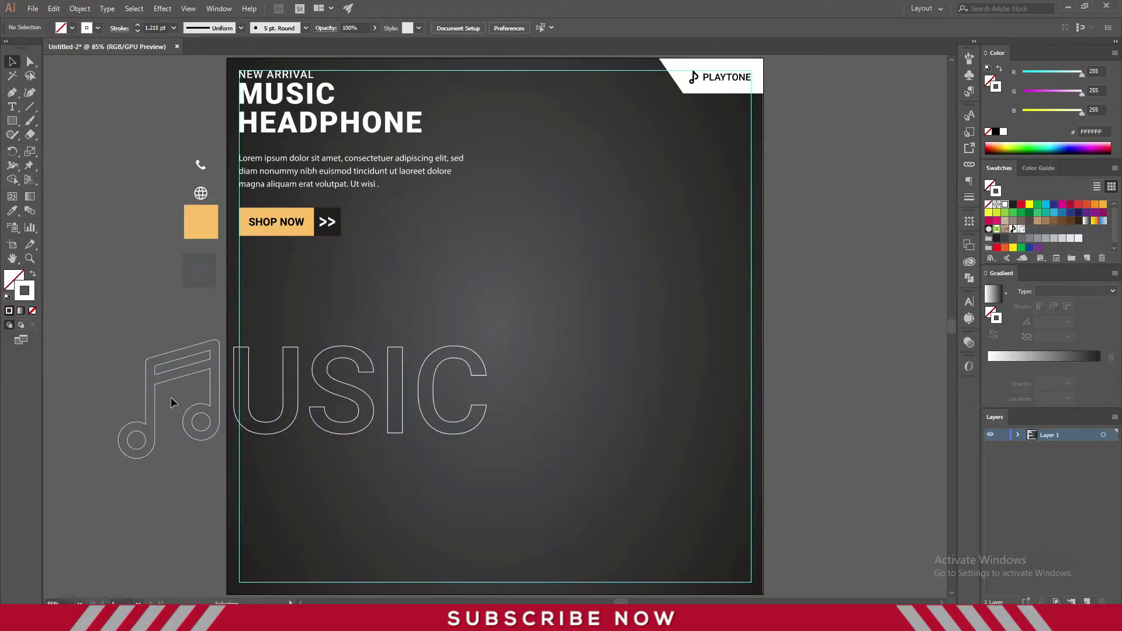
left_click(174, 352)
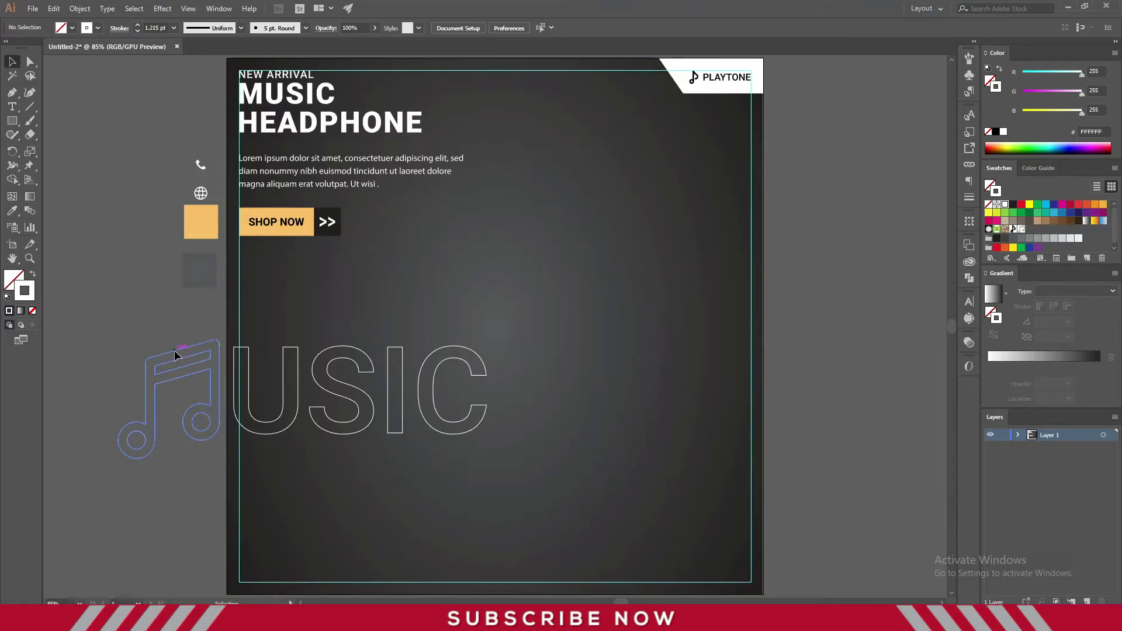
left_click(243, 347, "shift")
left_click(549, 28)
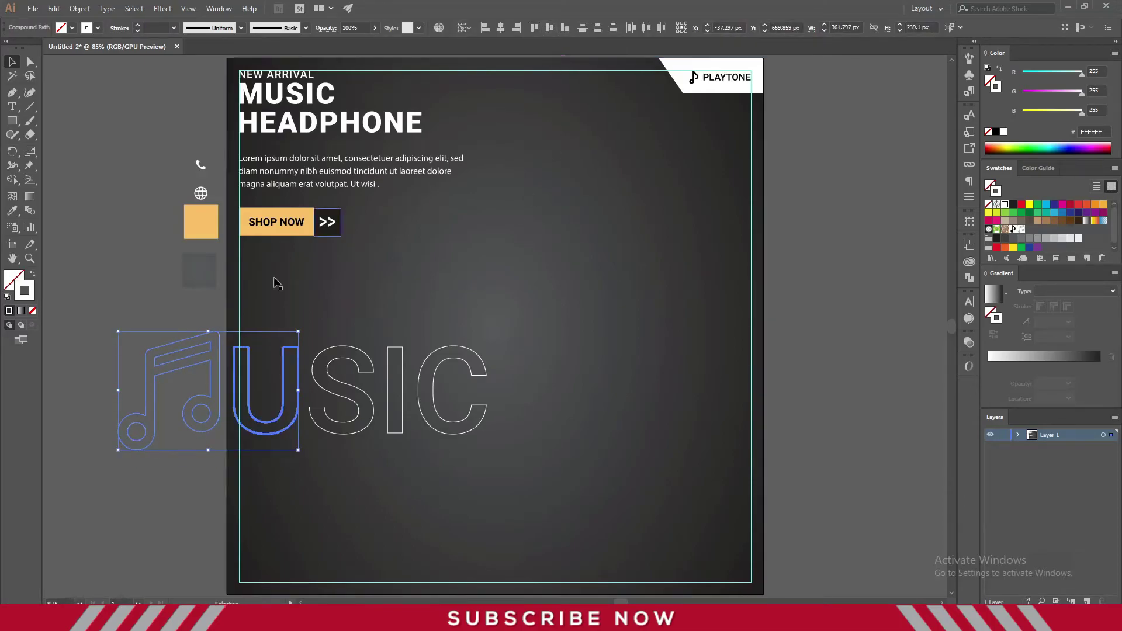
Undo the last change to the music artwork and delete the stray centre music note
left_click(113, 501)
left_click_drag(221, 435, 354, 296)
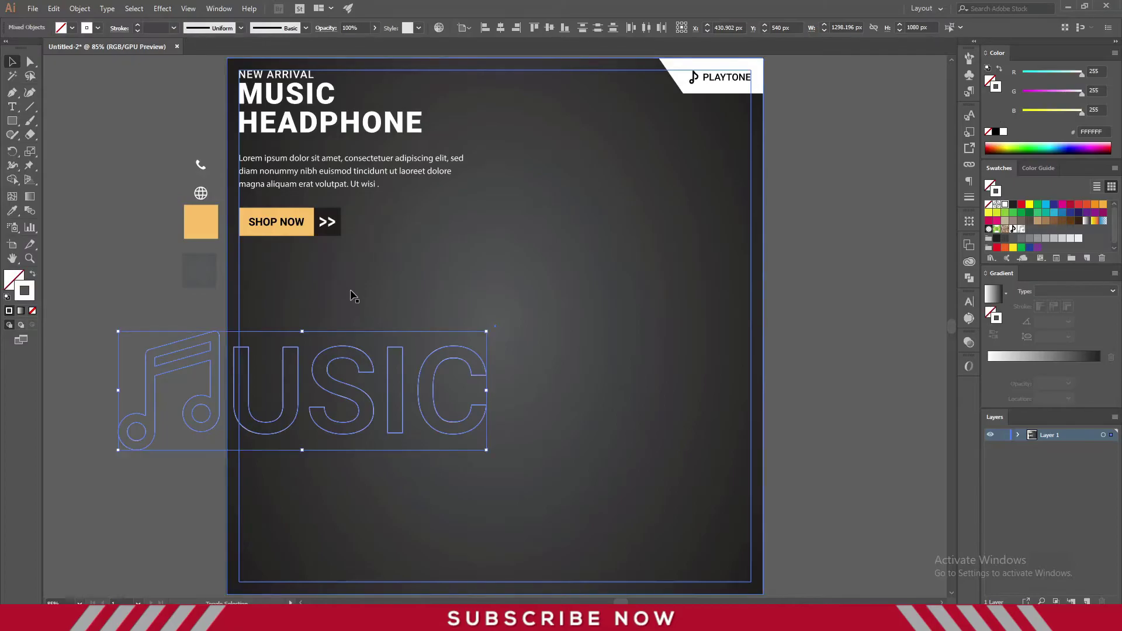
left_click(257, 299, "shift")
left_click(54, 9)
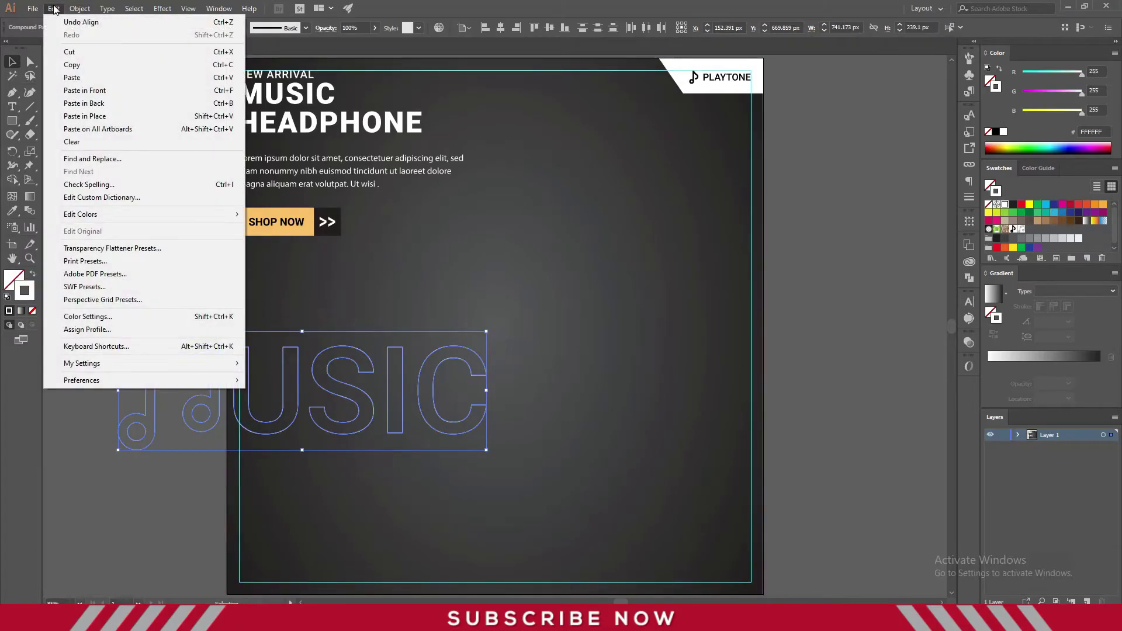
key("ctrl+z")
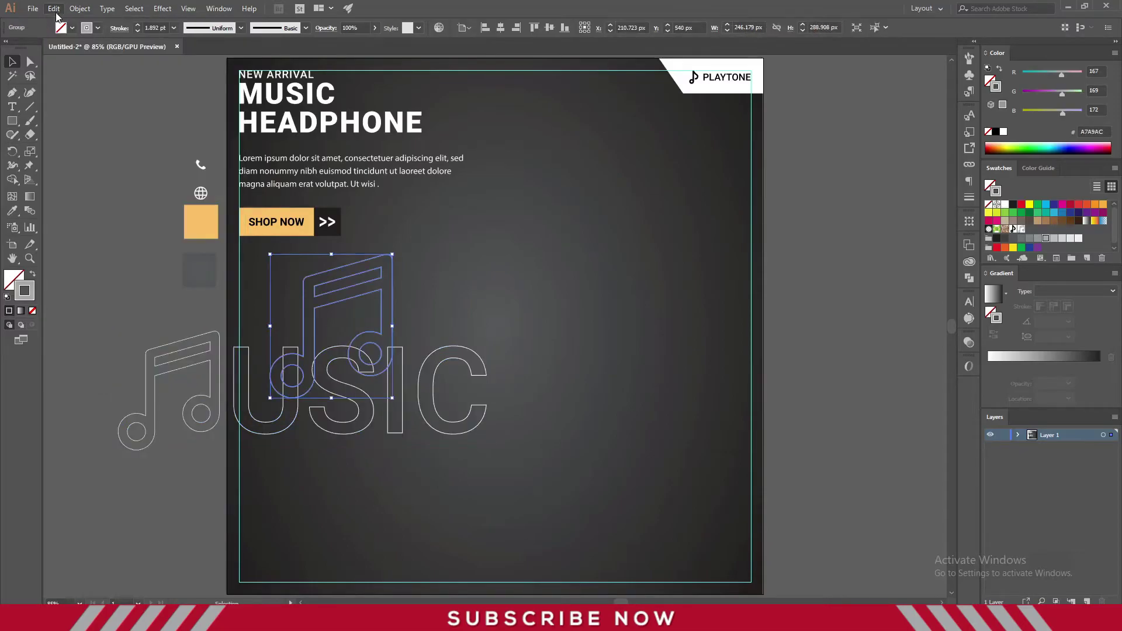
left_click(179, 253)
left_click(331, 274)
key("Delete")
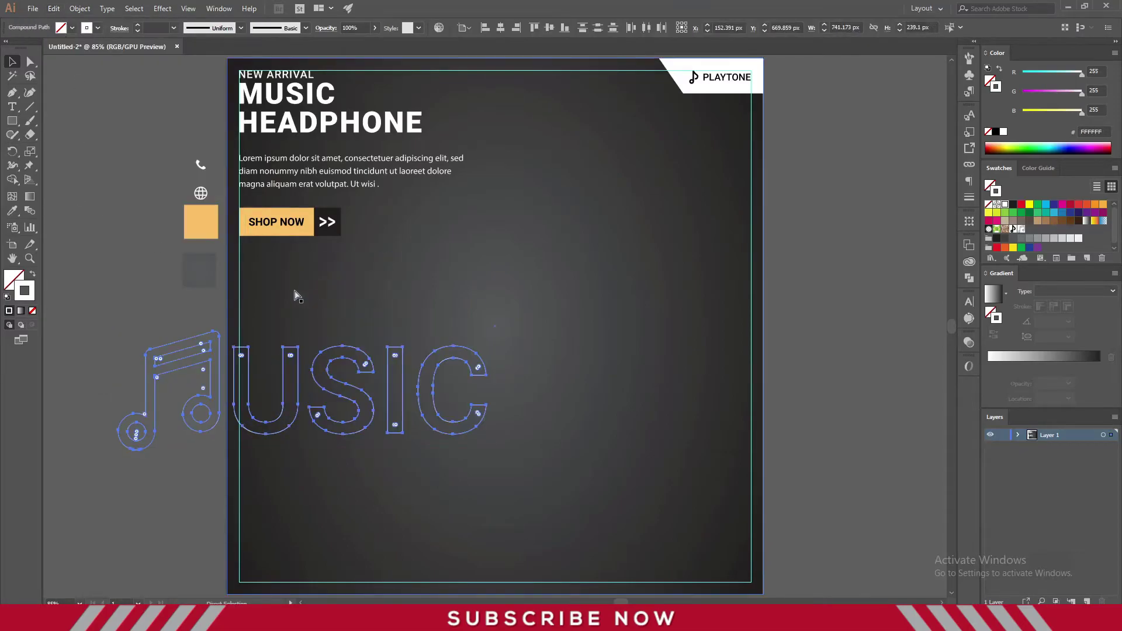
Move the note and USIC outlines onto the artboard, centred horizontally and vertically
left_click(217, 344)
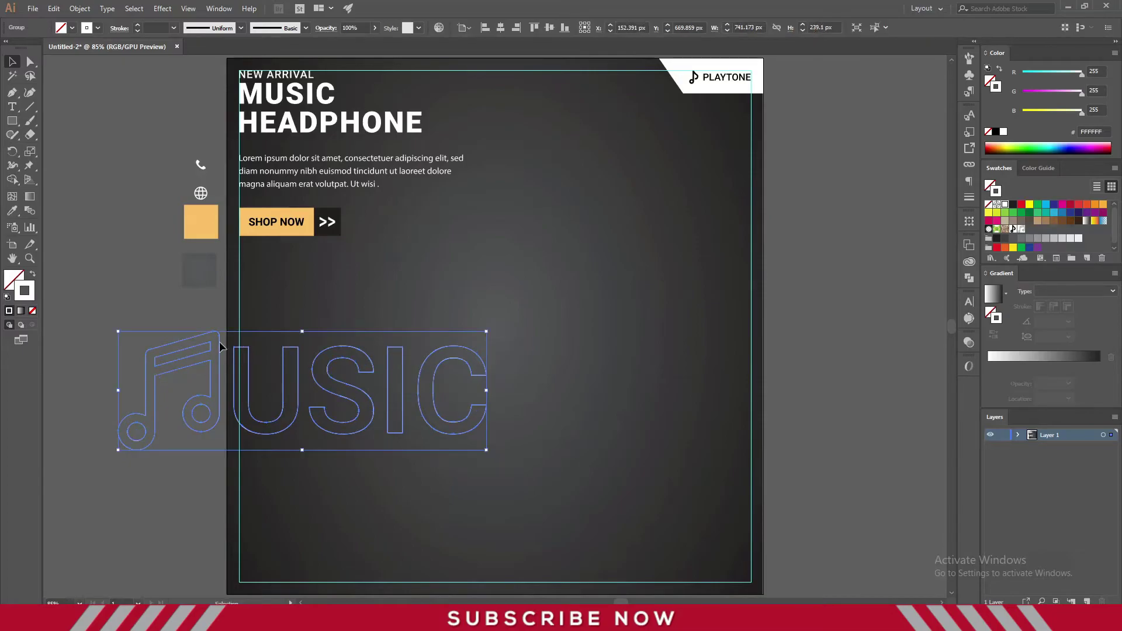
left_click(177, 494)
left_click(152, 380)
left_click_drag(331, 386, 496, 349)
left_click(501, 29)
left_click(550, 27)
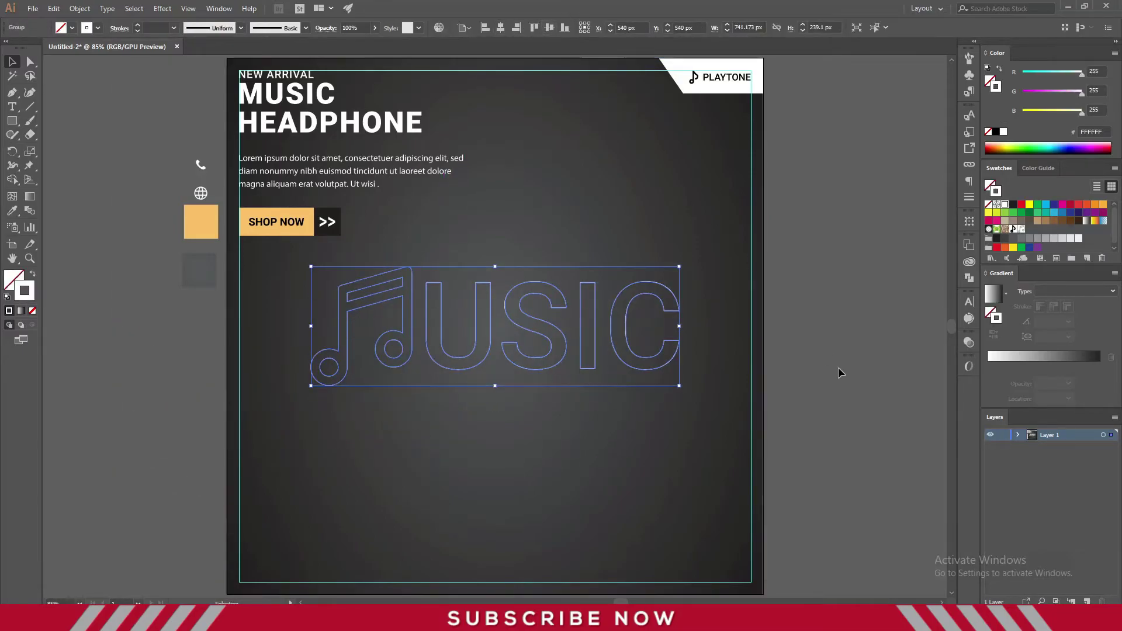
Enlarge the MUSIC artwork around its centre and give it a 1 pt stroke
left_click(837, 367)
left_click(672, 367)
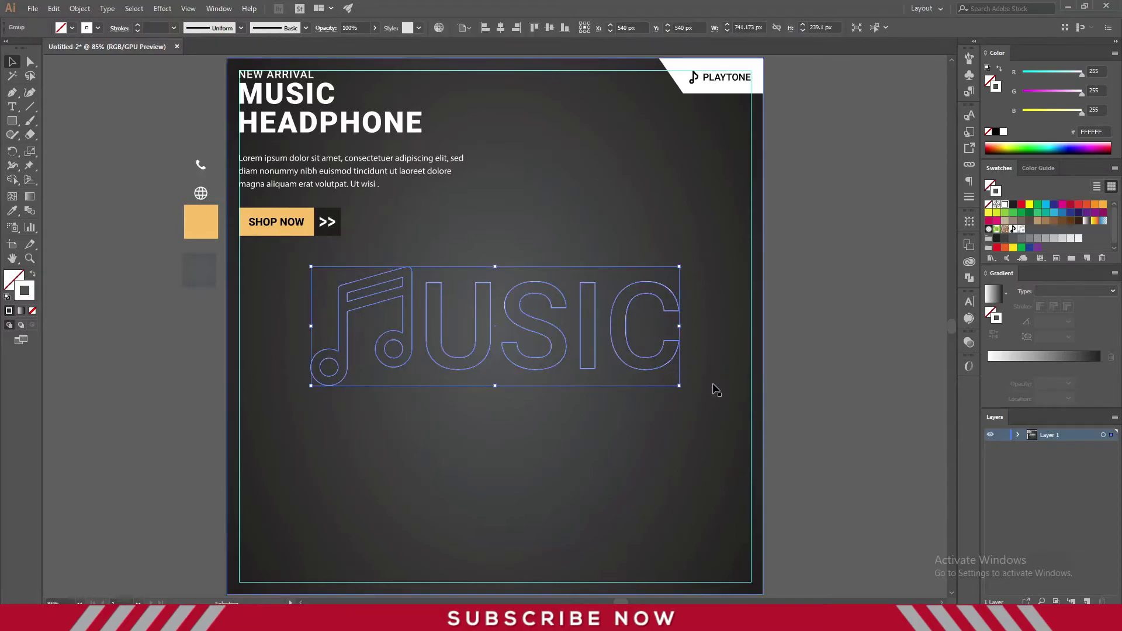
left_click_drag(677, 386, 721, 401)
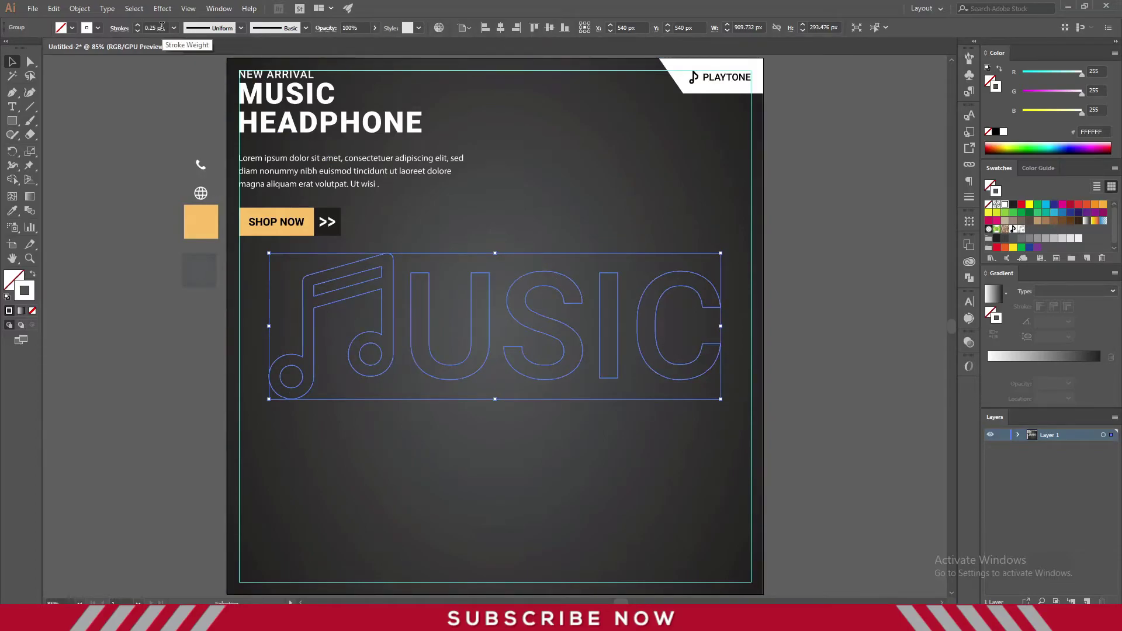
type("1")
key("Return")
Lower the MUSIC artwork's opacity slightly so it appears faint
left_click(375, 28)
left_click_drag(374, 44, 370, 45)
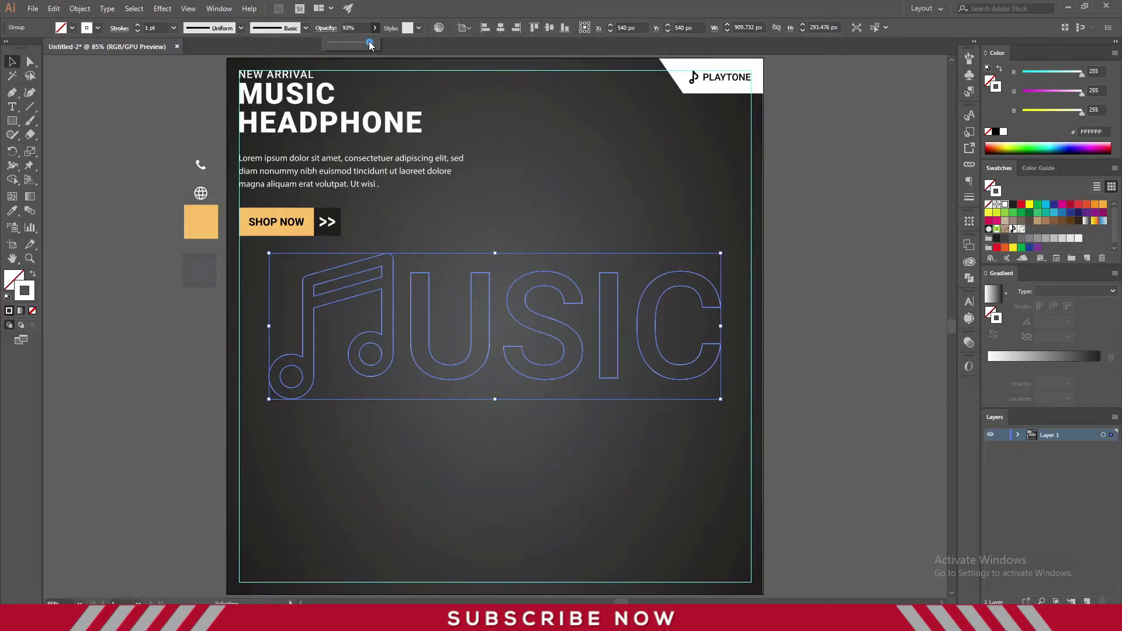
left_click(129, 134)
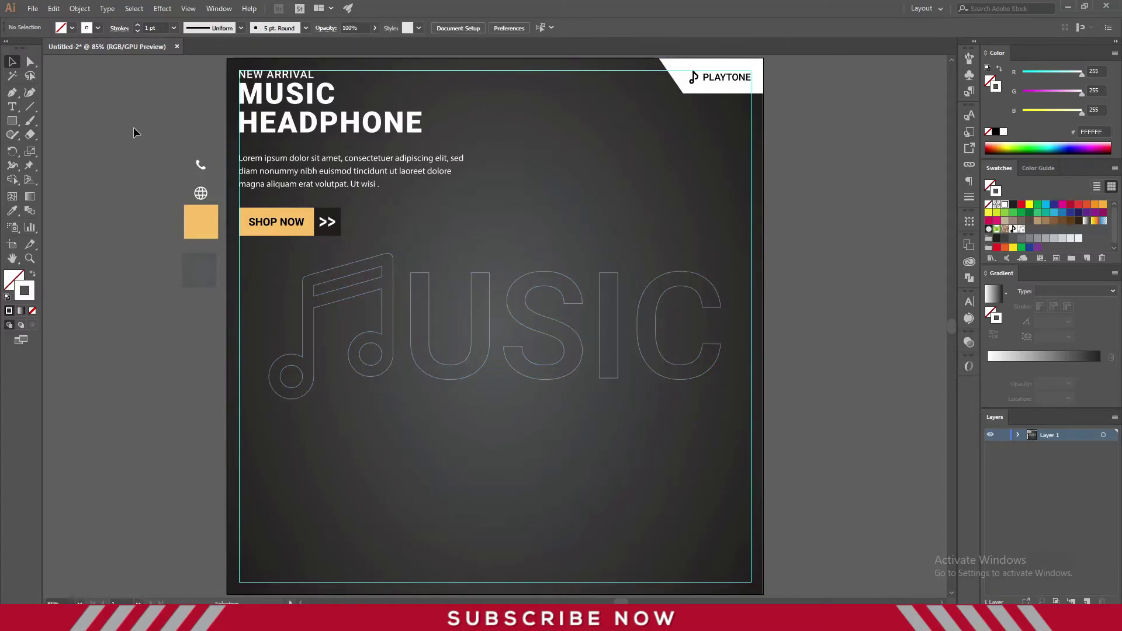
left_click(383, 263)
left_click(165, 210)
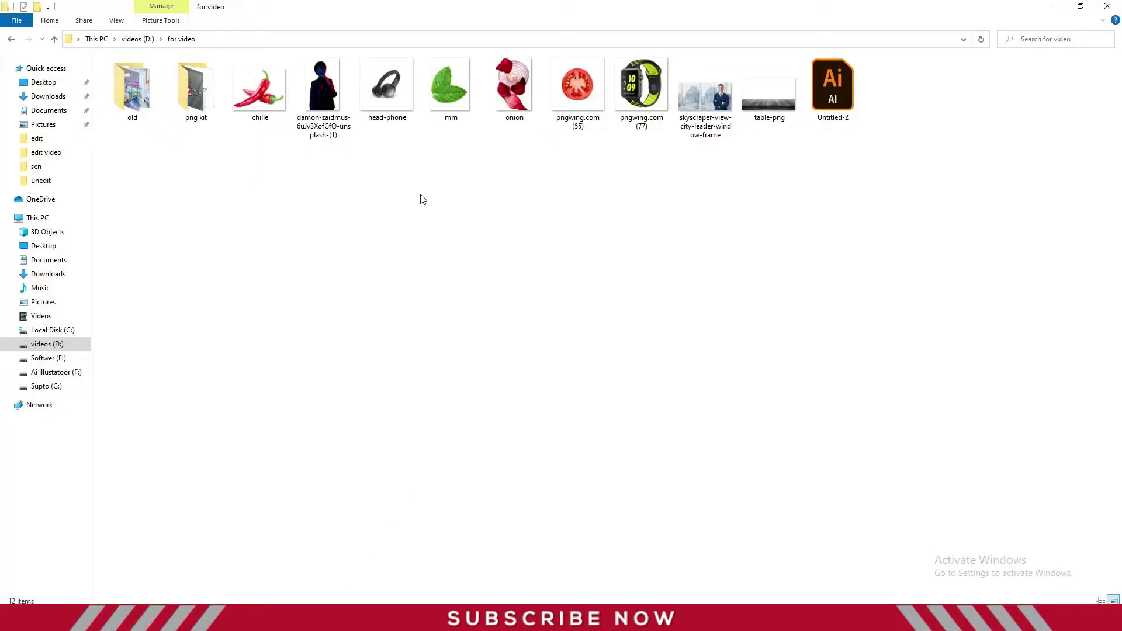
Place head-phone.png on the artboard, embed it, and align it with the artboard
mouse_move(387, 88)
left_mouse_down()
mouse_move(535, 602)
mouse_move(535, 429)
left_mouse_up()
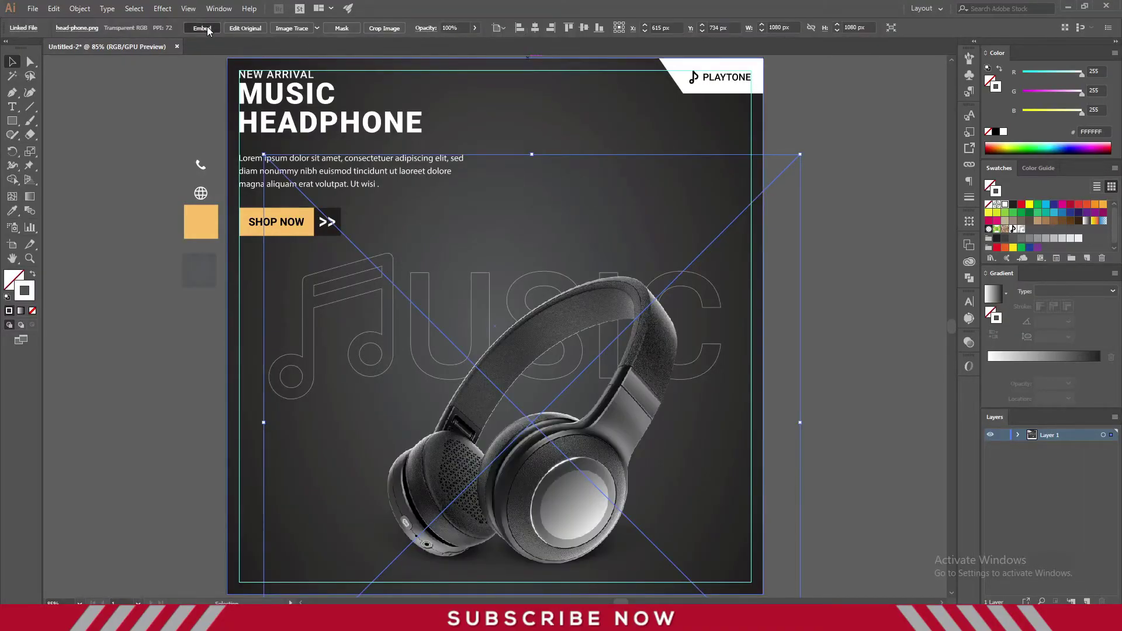
left_click(202, 28)
left_click_drag(710, 232, 669, 130)
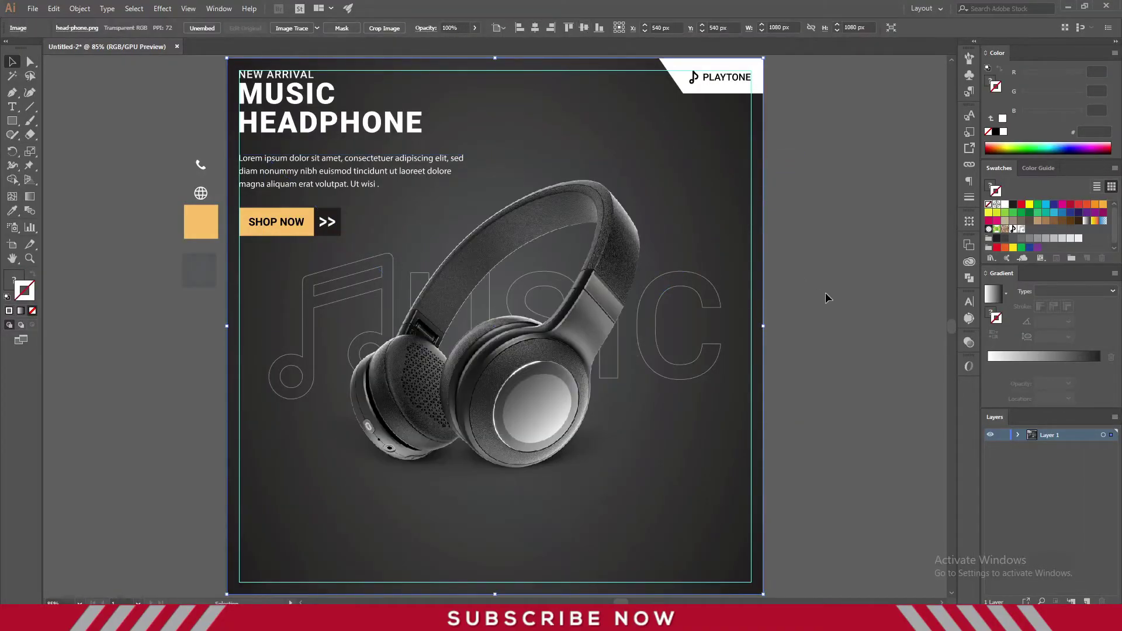
left_click(838, 351)
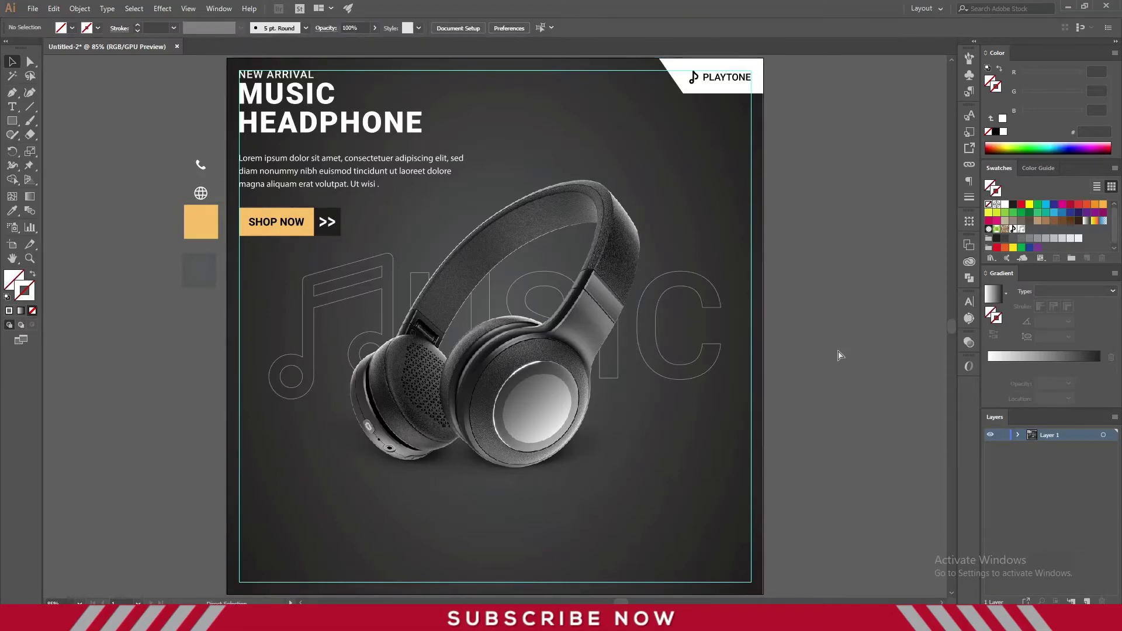
Shrink the headphone photo to about 1043 px to fit inside the inset guide
key("ctrl+a")
left_click(787, 356)
left_click(600, 433)
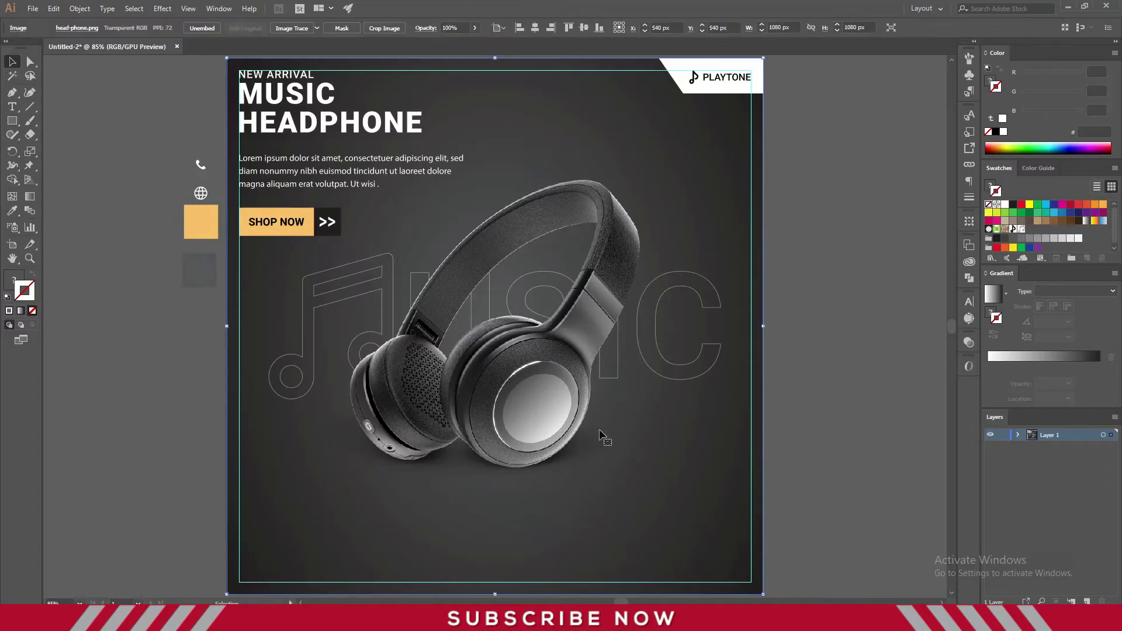
left_click_drag(765, 594, 757, 586)
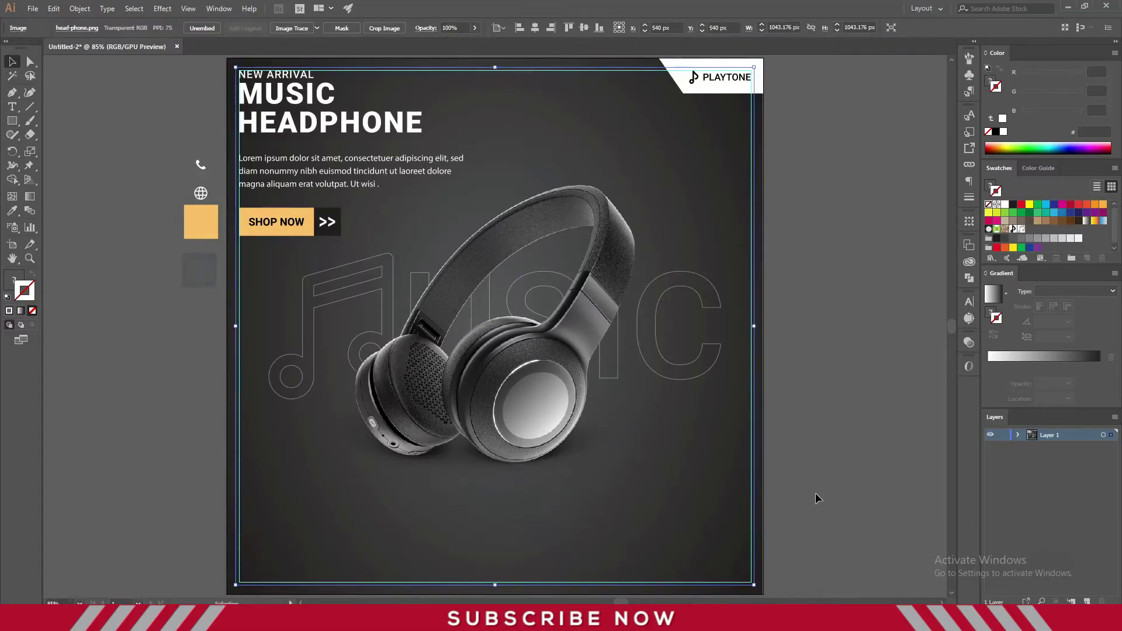
left_click(811, 523)
left_click(637, 280)
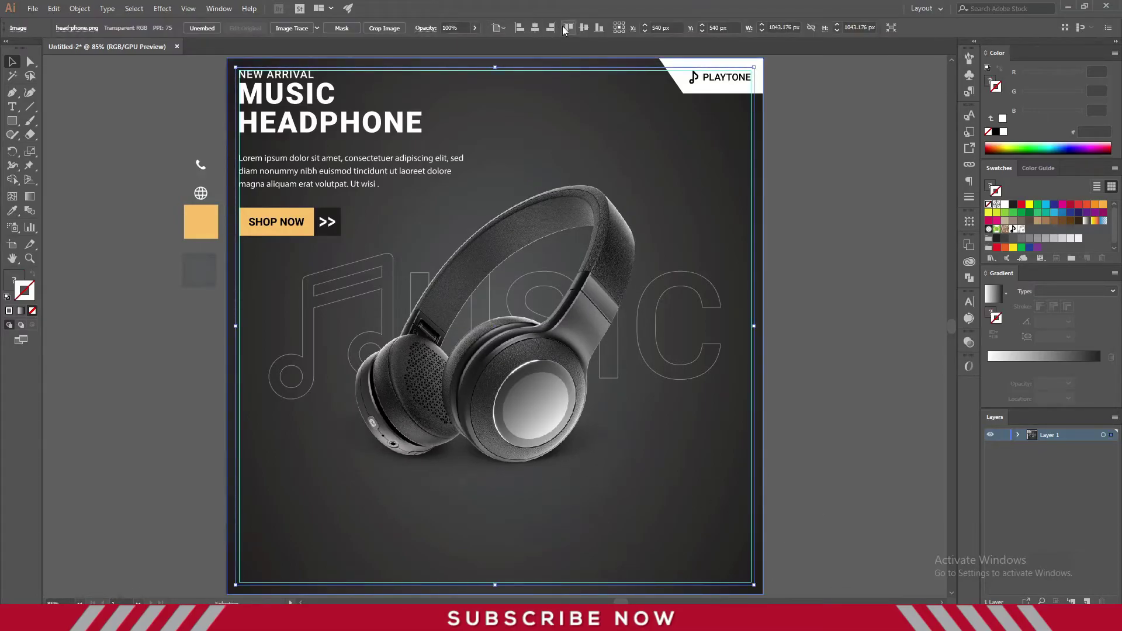
left_click(833, 281)
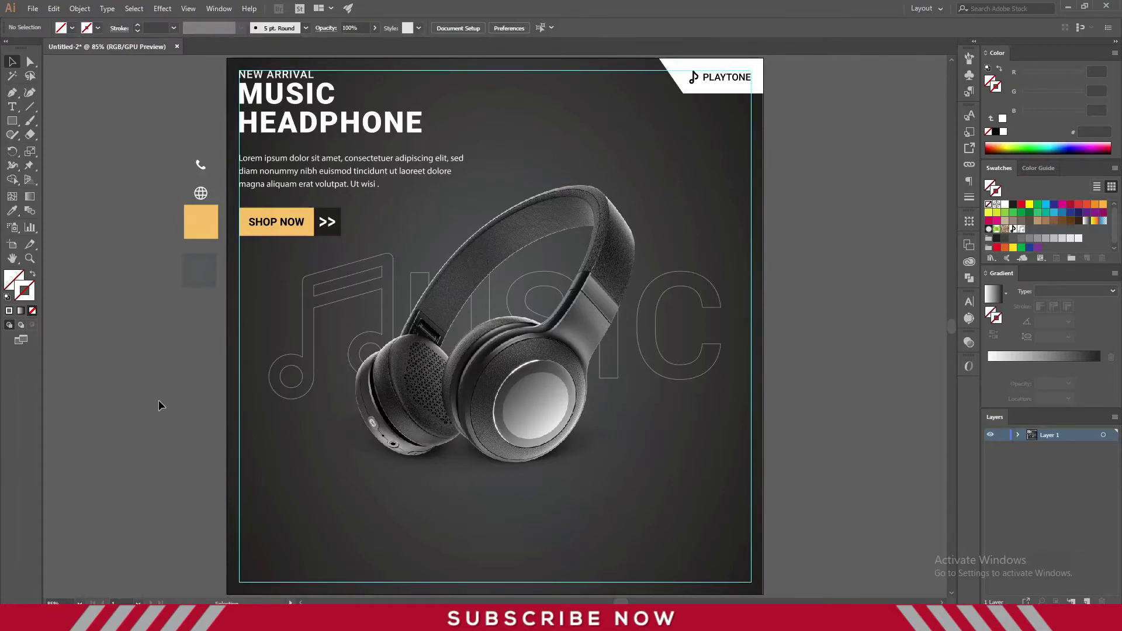
Draw a thin rectangle along the bottom-left edge of the artboard
left_click(12, 121)
scroll(497, 327, "down", 3)
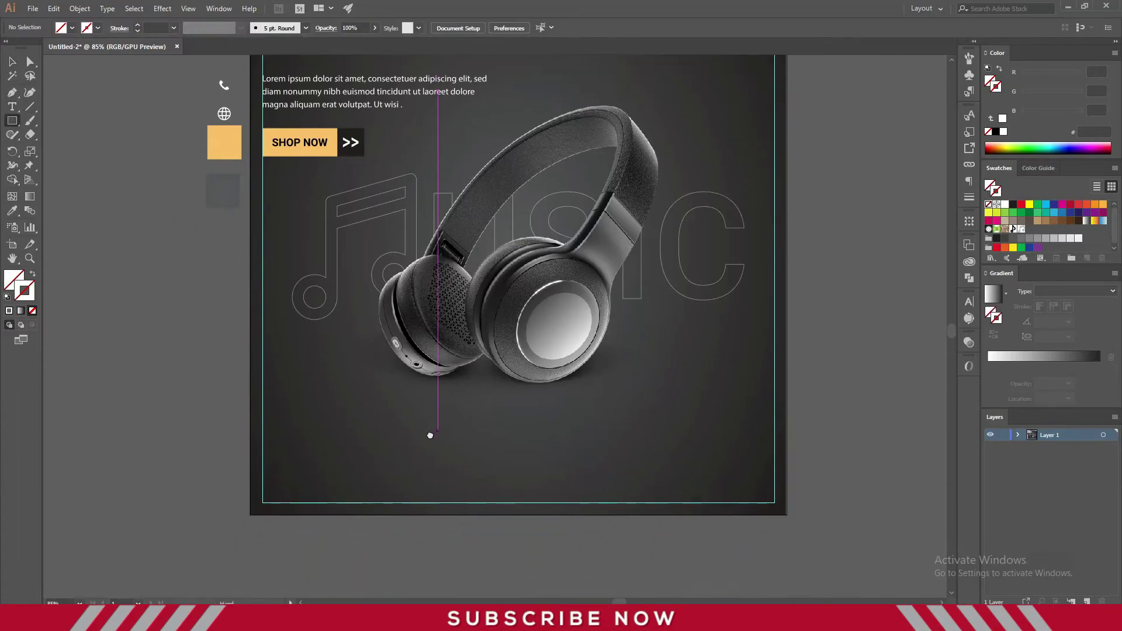
left_click_drag(250, 474, 390, 514)
left_click_drag(321, 473, 321, 494)
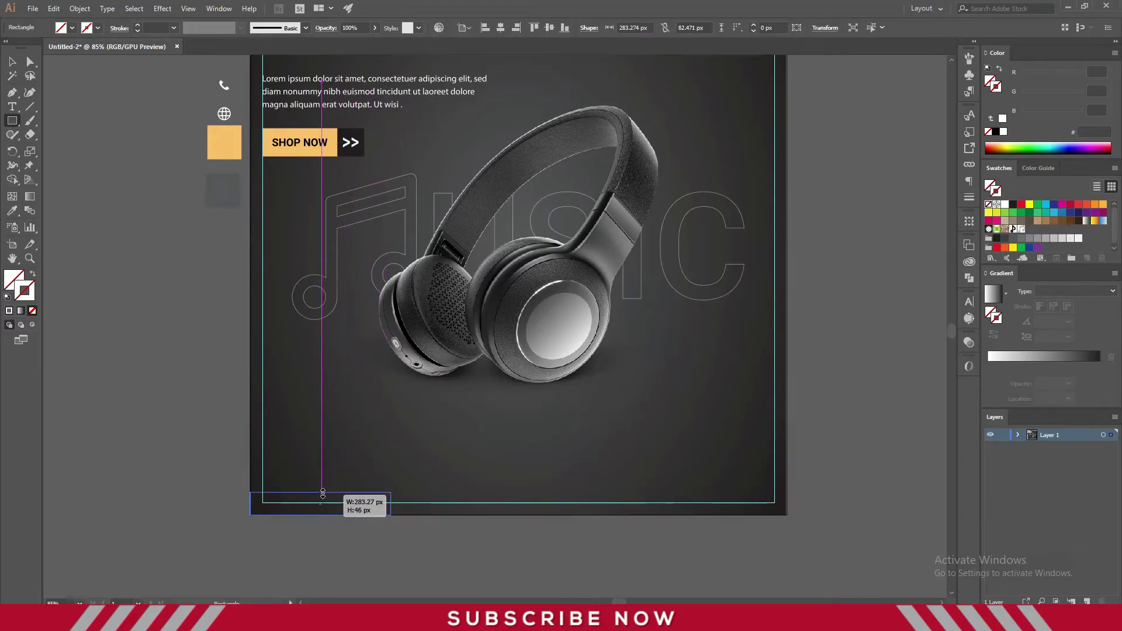
scroll(226, 403, "up", 3)
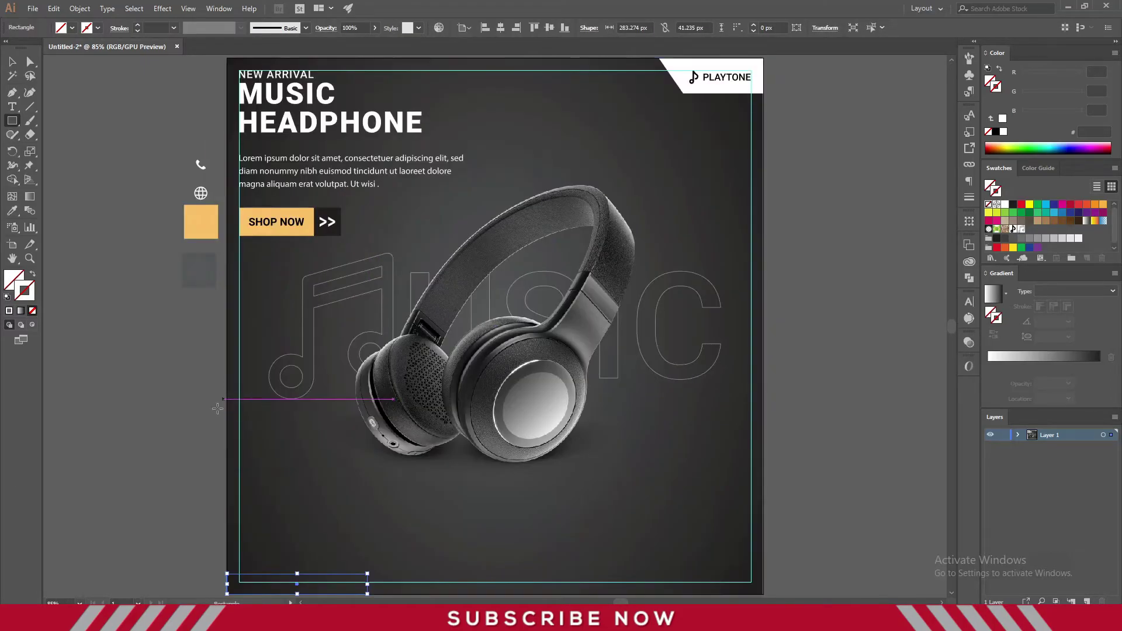
Give the strip a white fill and lower its opacity to 9%
left_click(996, 205)
key("shift+x")
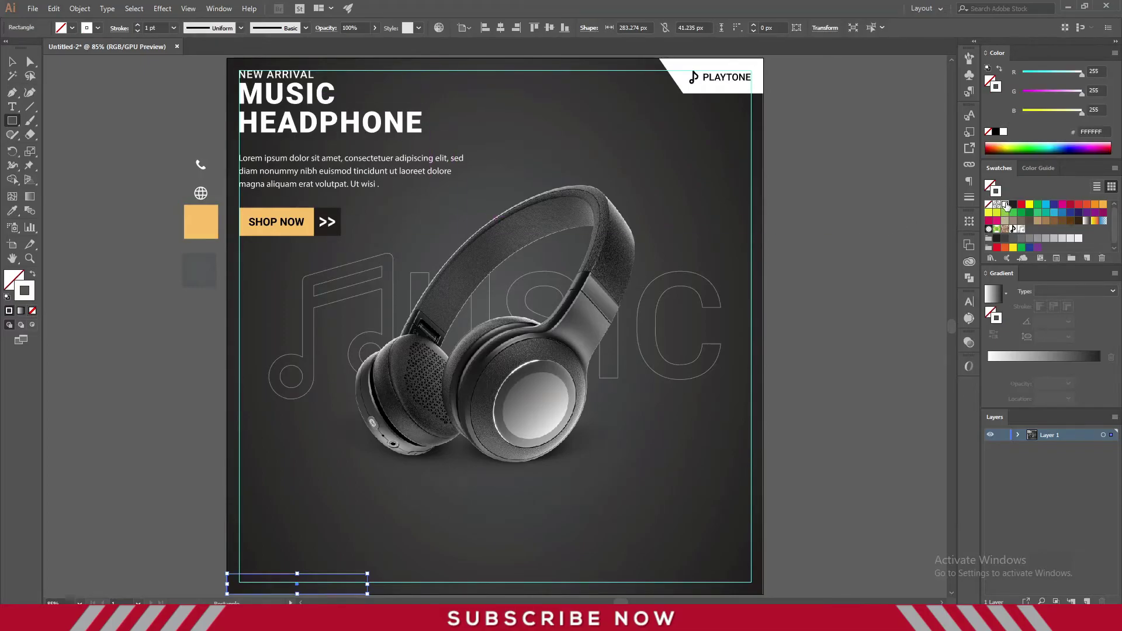
left_click(375, 28)
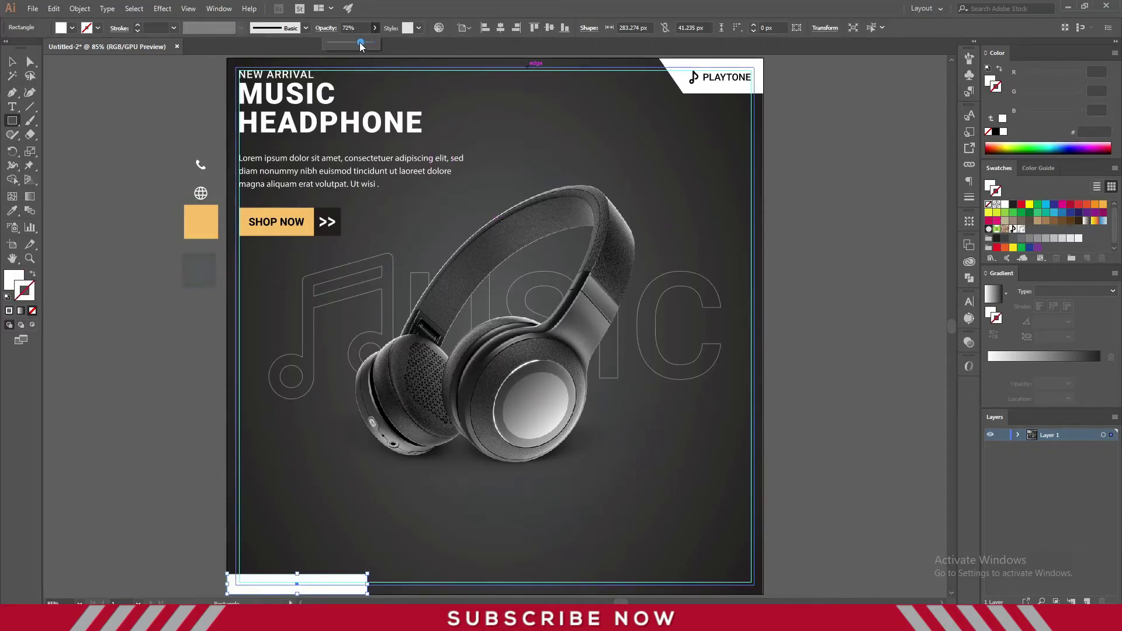
left_click_drag(360, 44, 333, 43)
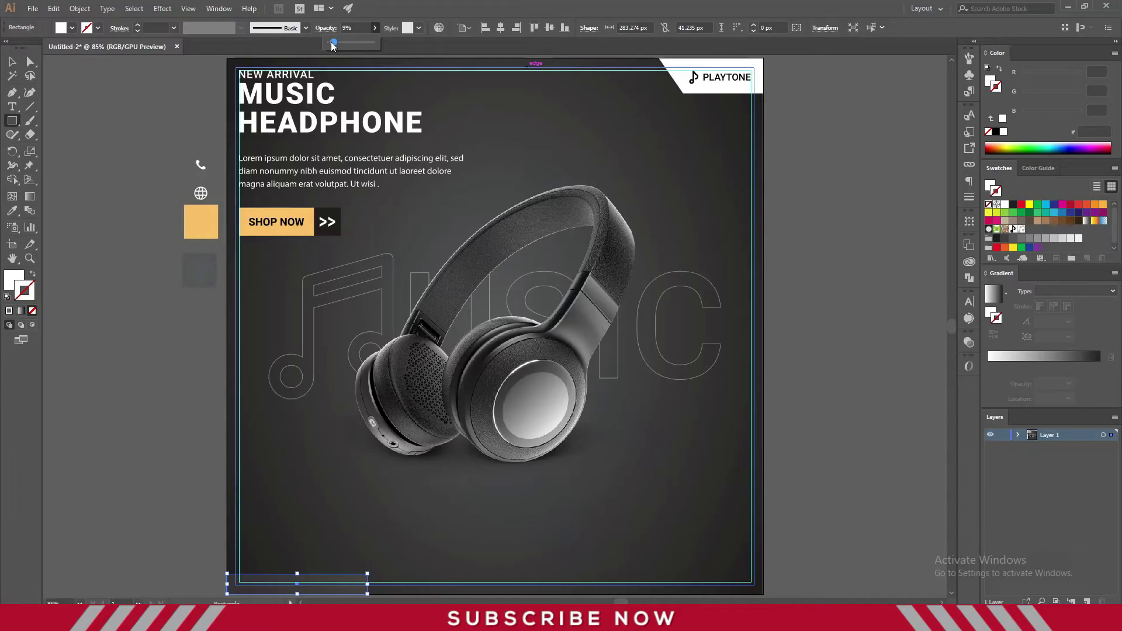
key("v")
left_click(318, 444)
Widen the strip towards the right
scroll(318, 443, "down", 3)
scroll(334, 508, "up", 1)
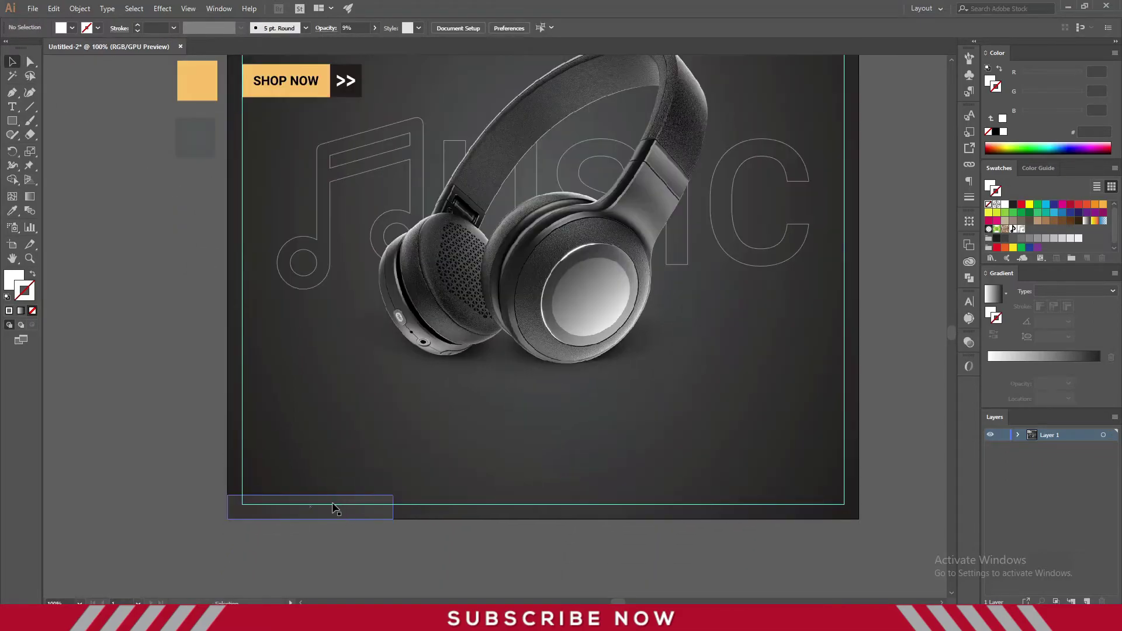
left_click(345, 518)
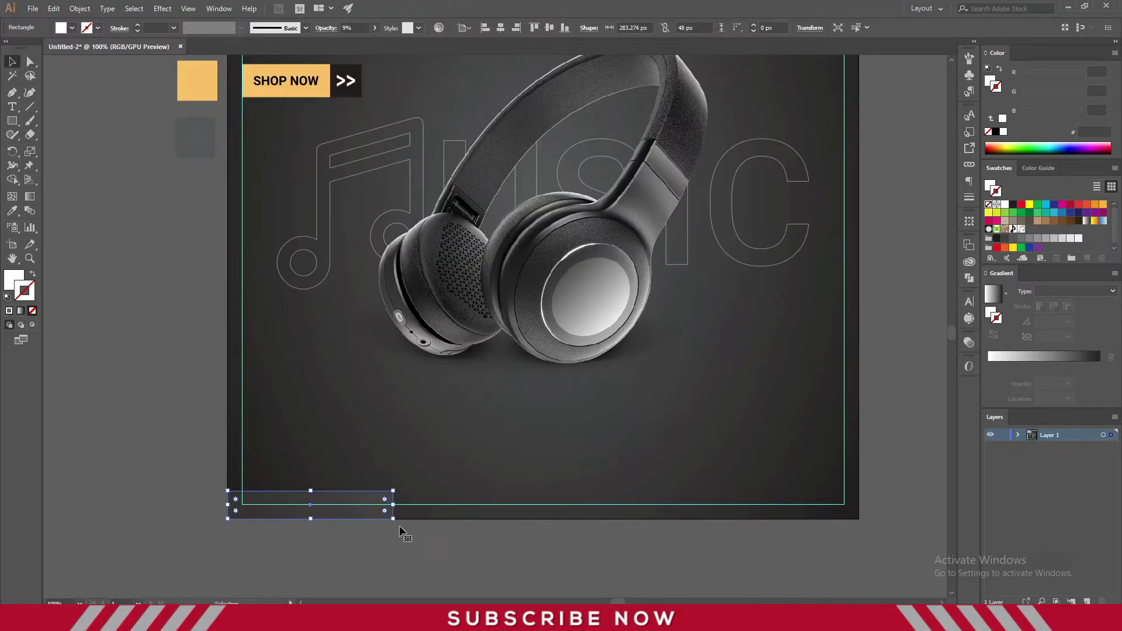
left_click_drag(395, 503, 413, 504)
left_click(124, 132)
Slant the strip's right end by moving its top-right anchor left
left_click(30, 61)
scroll(413, 490, "up", 2)
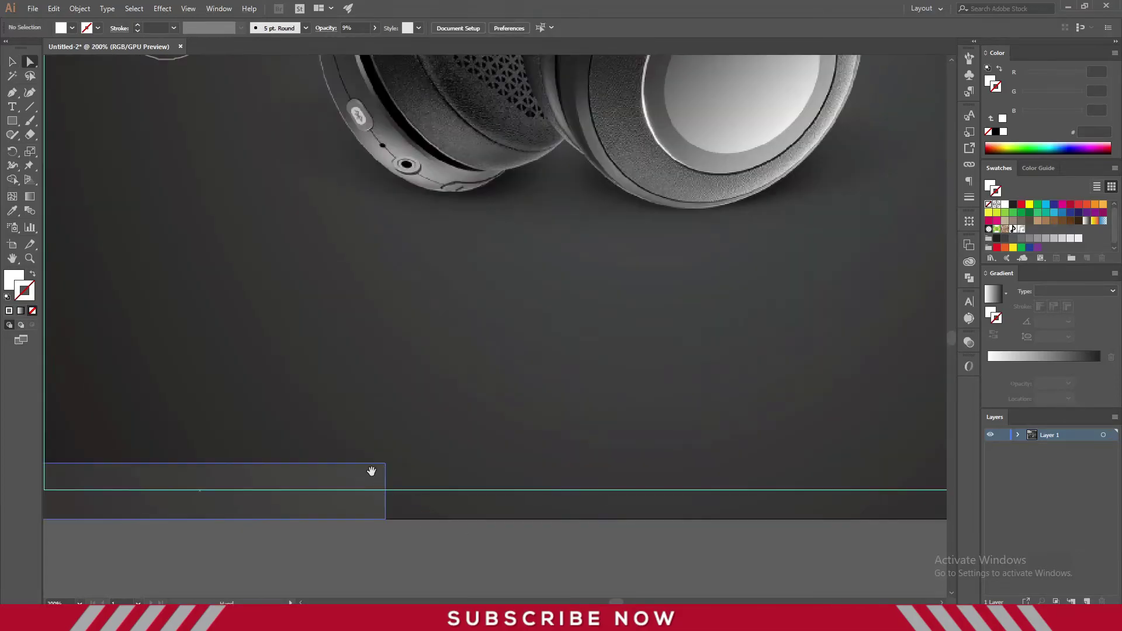
left_click_drag(464, 449, 432, 450)
left_click(293, 540)
key("ctrl+0")
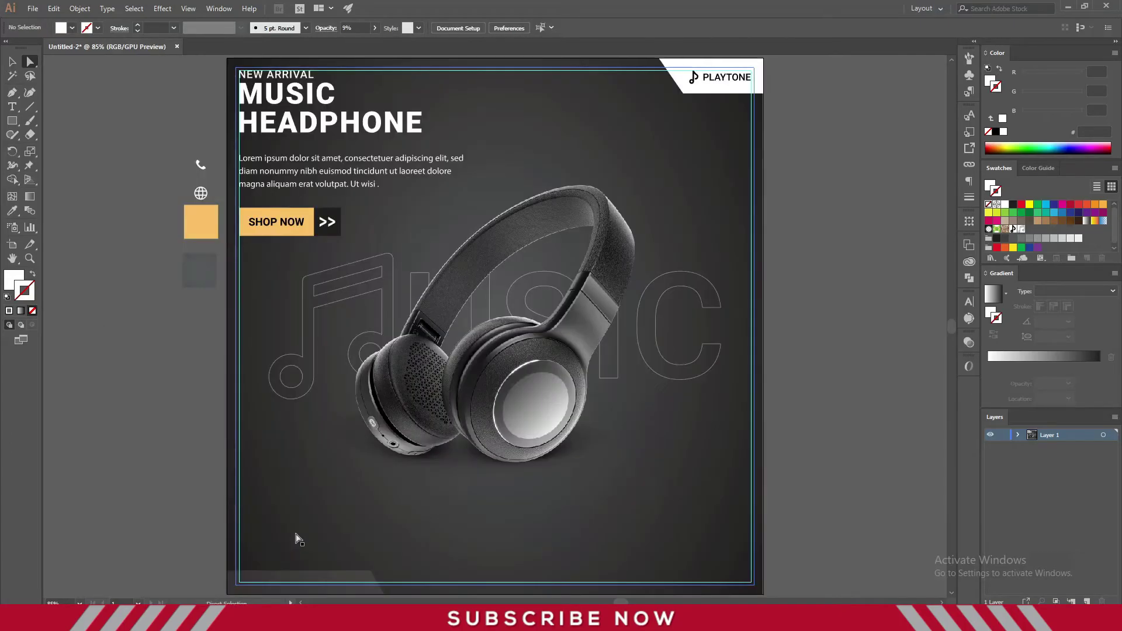
left_click(316, 582)
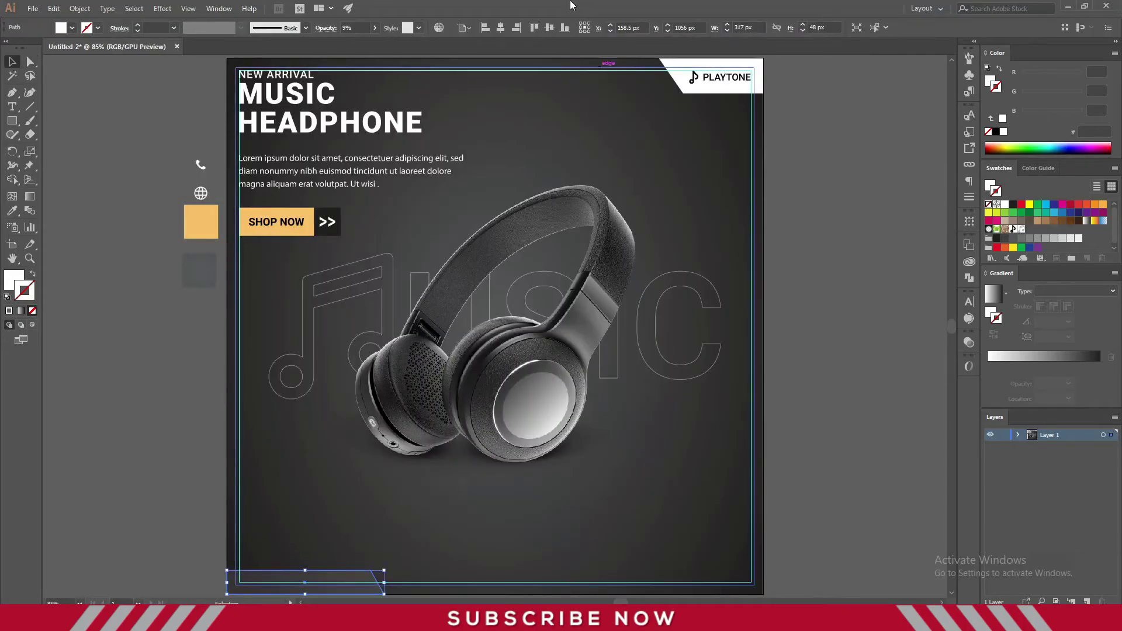
left_click(814, 226)
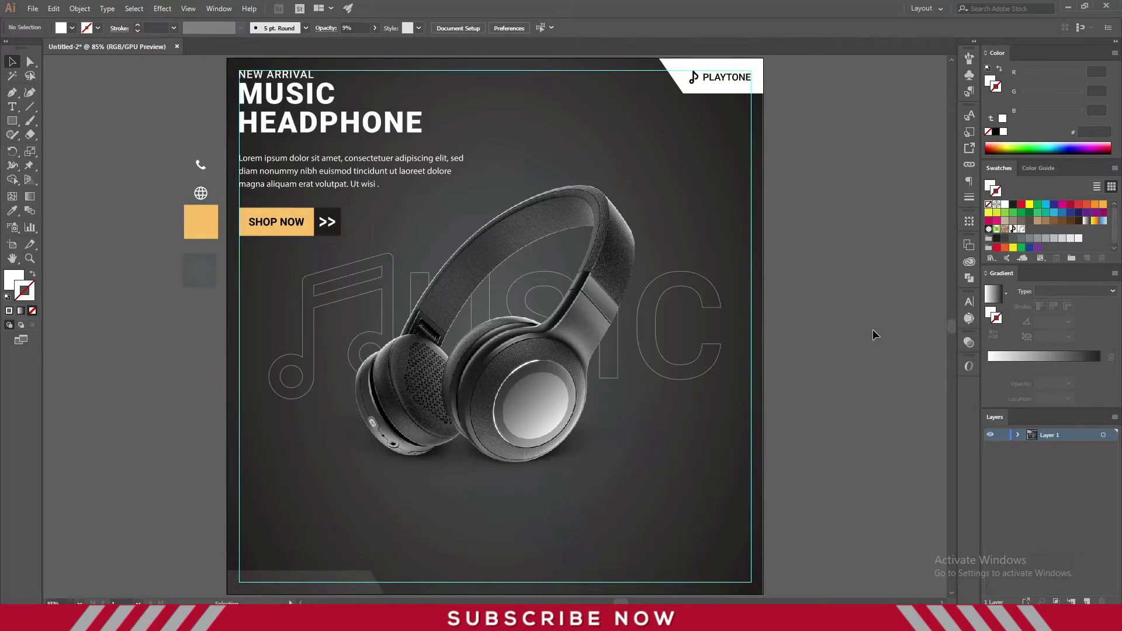
Draw a circle left of the poster and fill it with the background's black
left_click(11, 120)
left_click(54, 149)
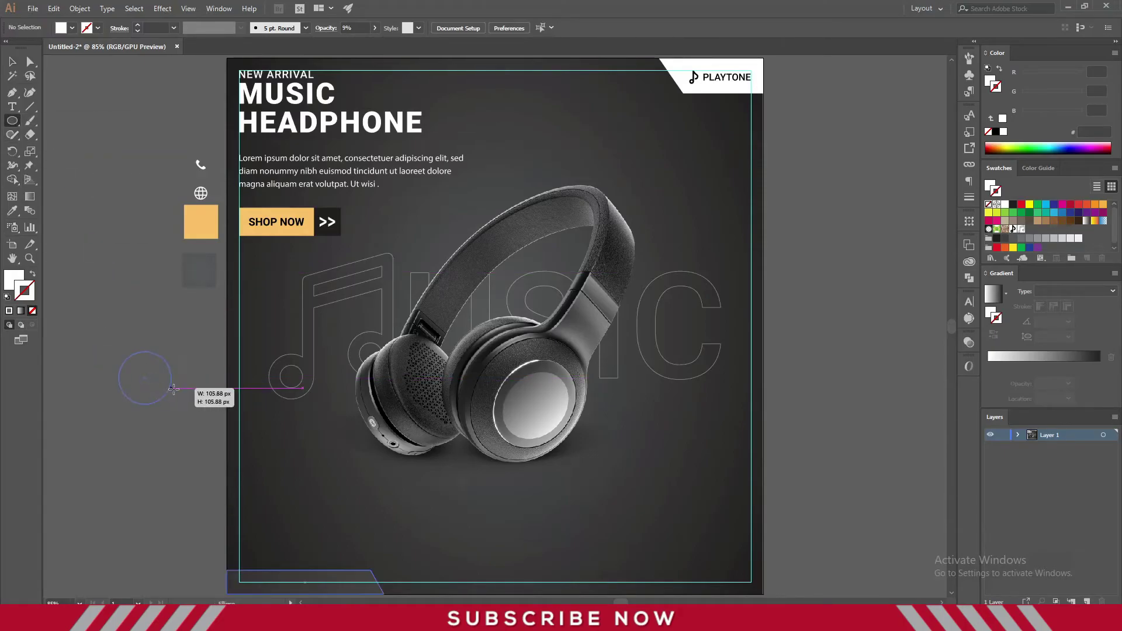
left_click_drag(144, 377, 179, 412)
left_click(11, 62)
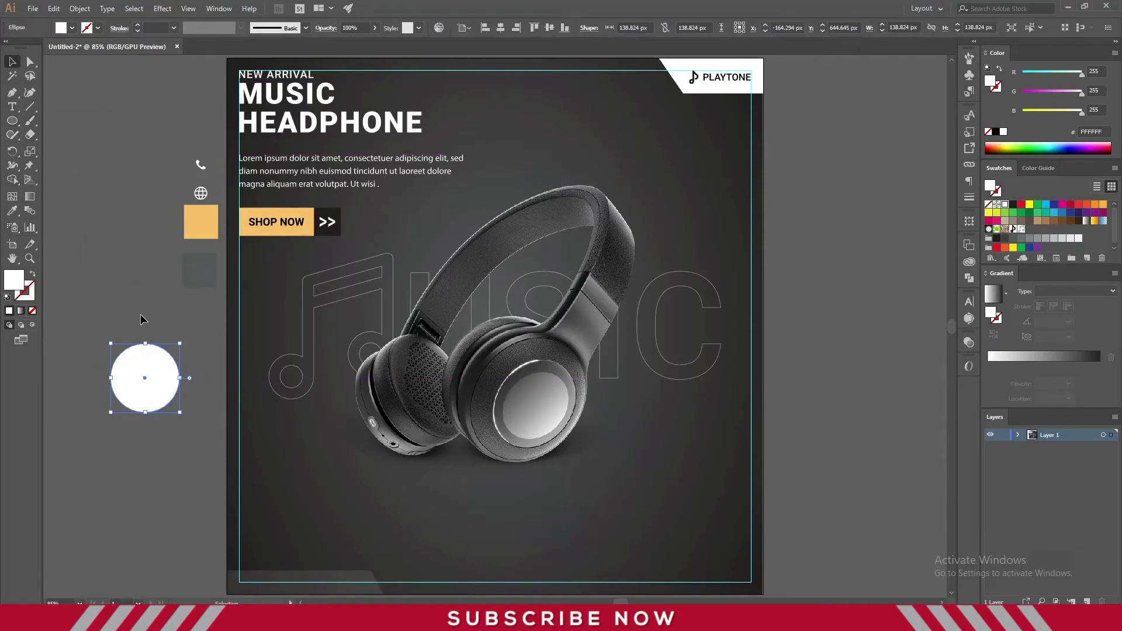
key("i")
left_click(568, 152)
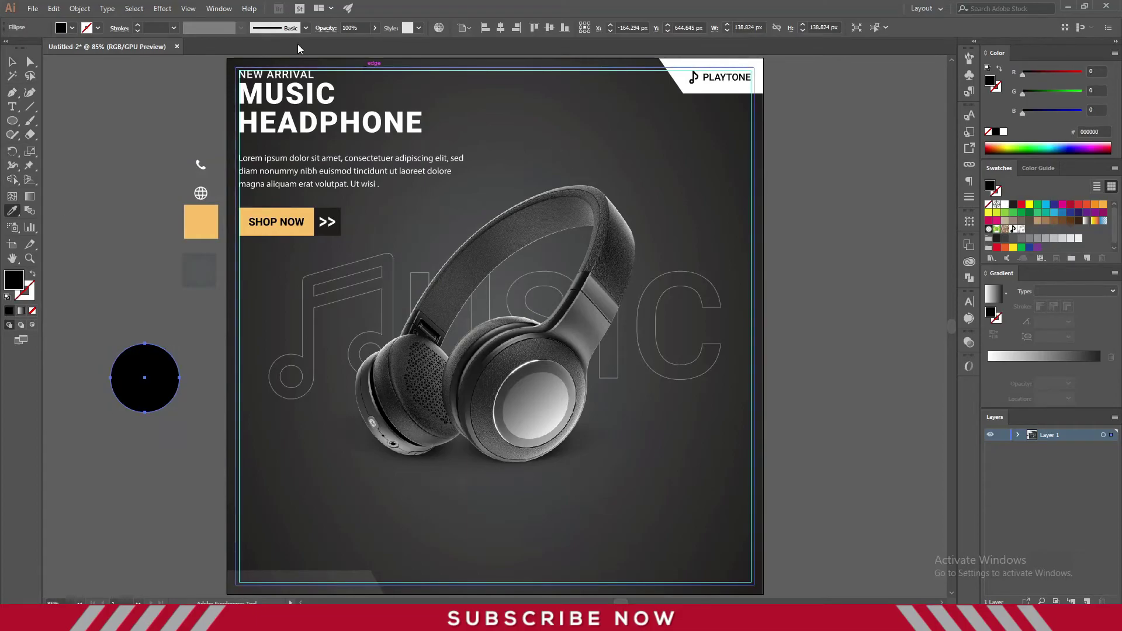
Give the circle a linear gradient fill running vertically
left_click(994, 294)
key("v")
left_click(1075, 291)
left_click(1050, 304)
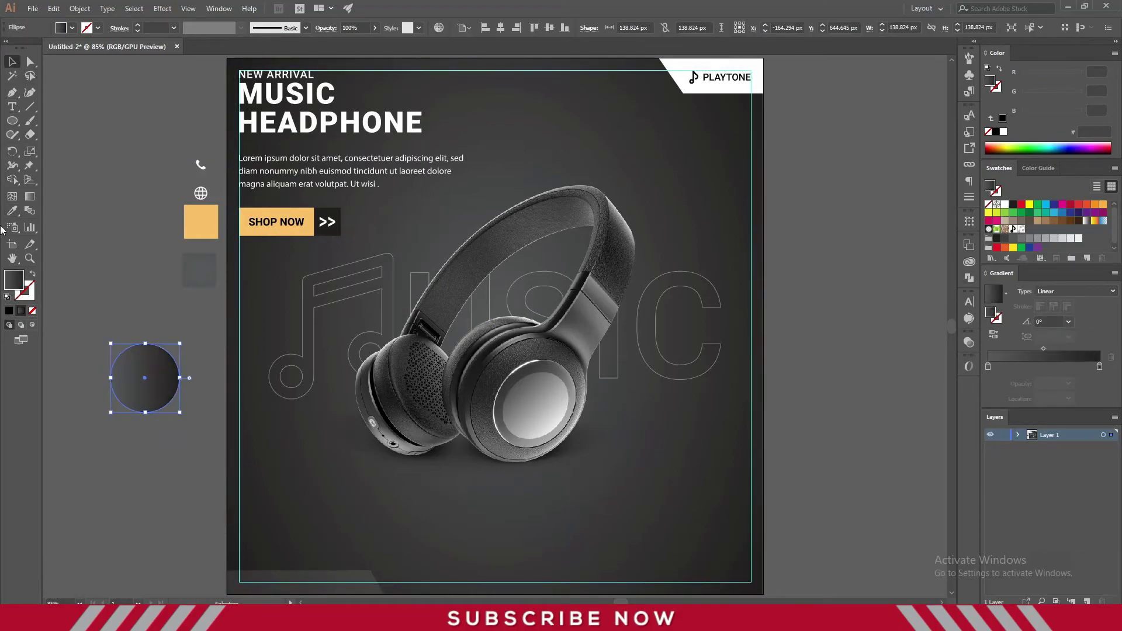
left_click(30, 197)
mouse_move(143, 331)
left_mouse_down()
mouse_move(153, 437)
mouse_move(154, 304)
left_mouse_up()
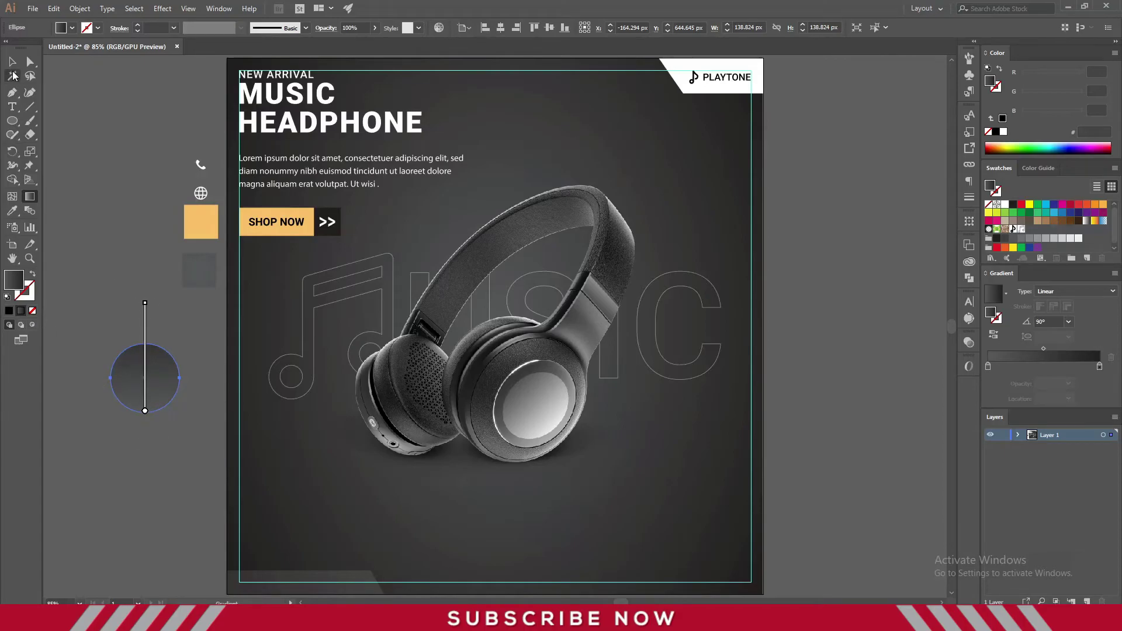
key("t")
key("ctrl+shift+a")
Add a '50%' text line below the circle and a 'SAVE' line left of it
left_click(129, 467)
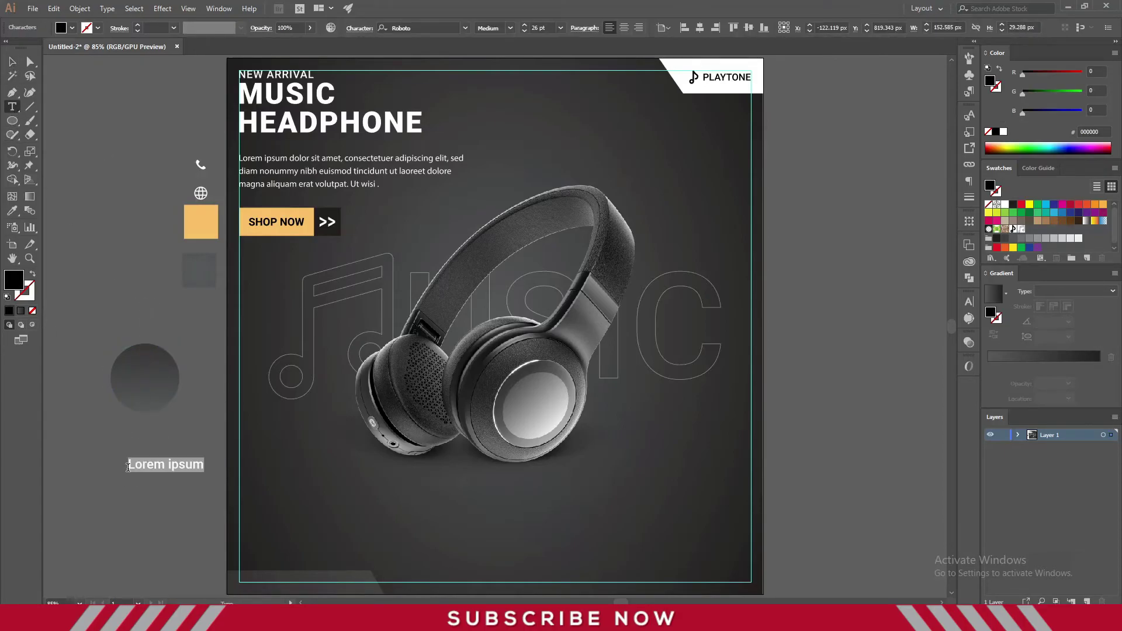
type("50")
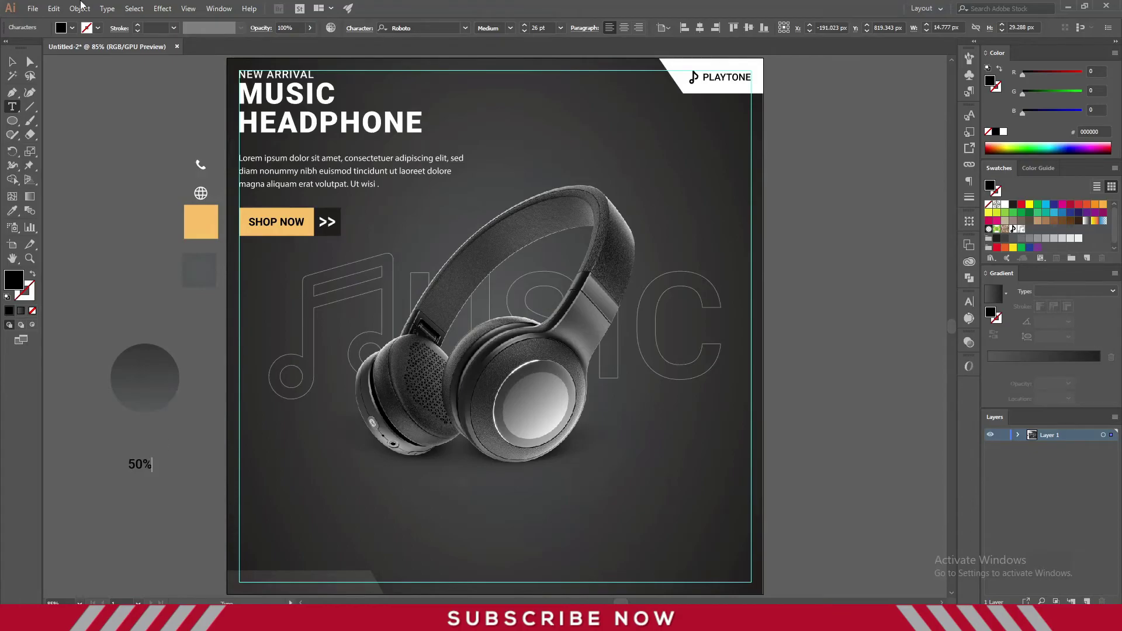
key("Escape")
key("ctrl+shift+a")
left_click(82, 443)
type("SA")
key("Escape")
Enlarge the 50% text and set it to Black Italic with -75 tracking
left_click(140, 465)
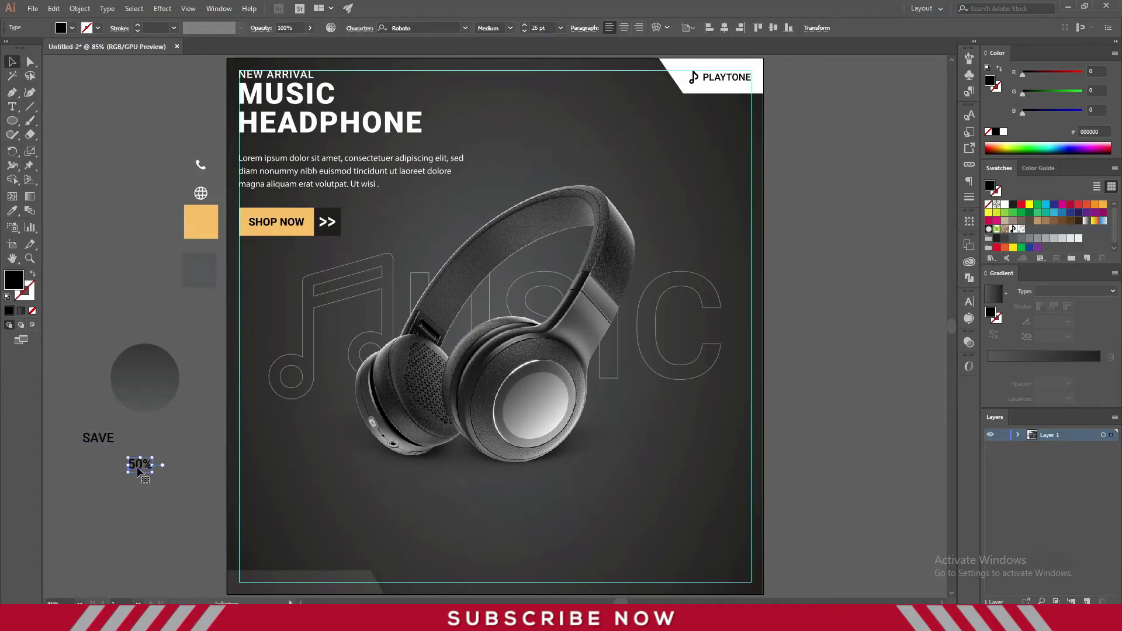
left_click_drag(152, 470, 173, 484)
left_click(510, 31)
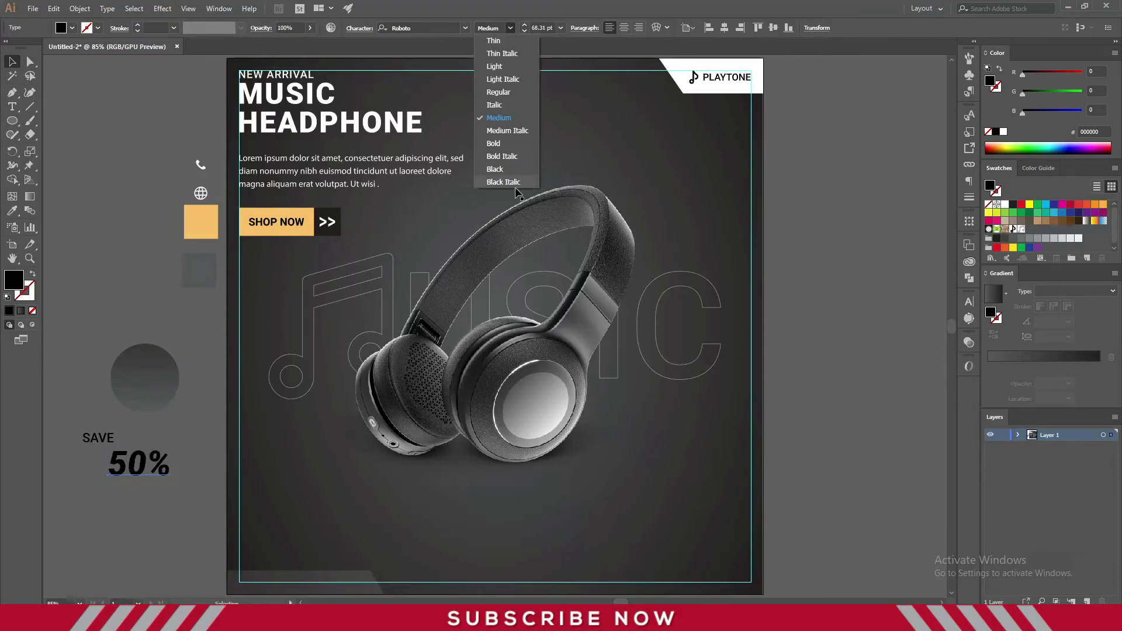
left_click(514, 182)
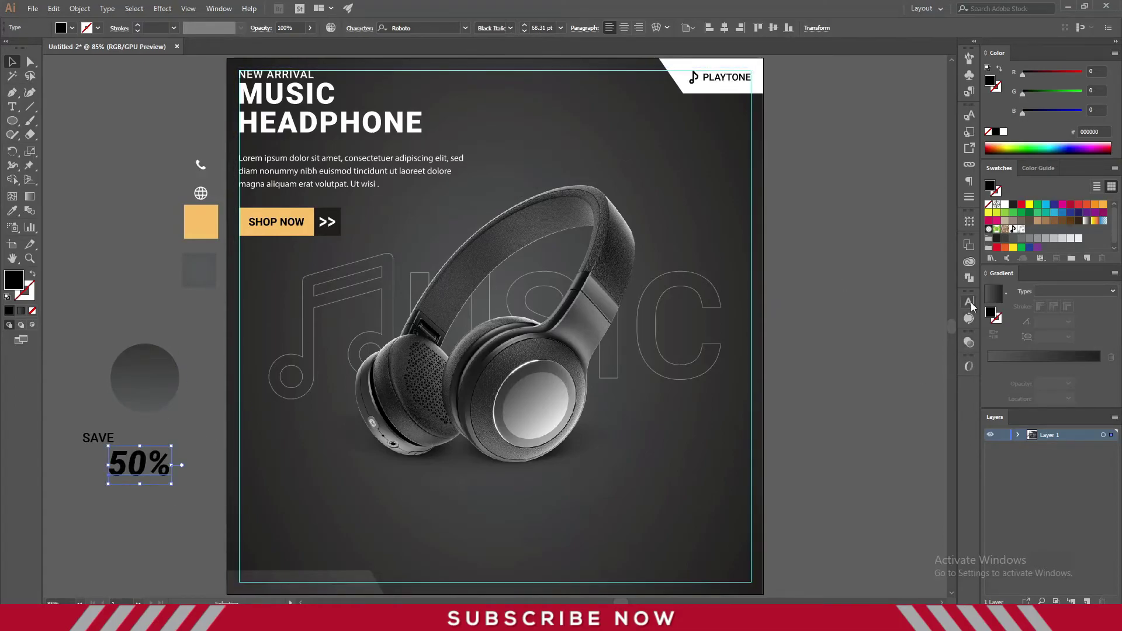
left_click(968, 301)
left_click(948, 364)
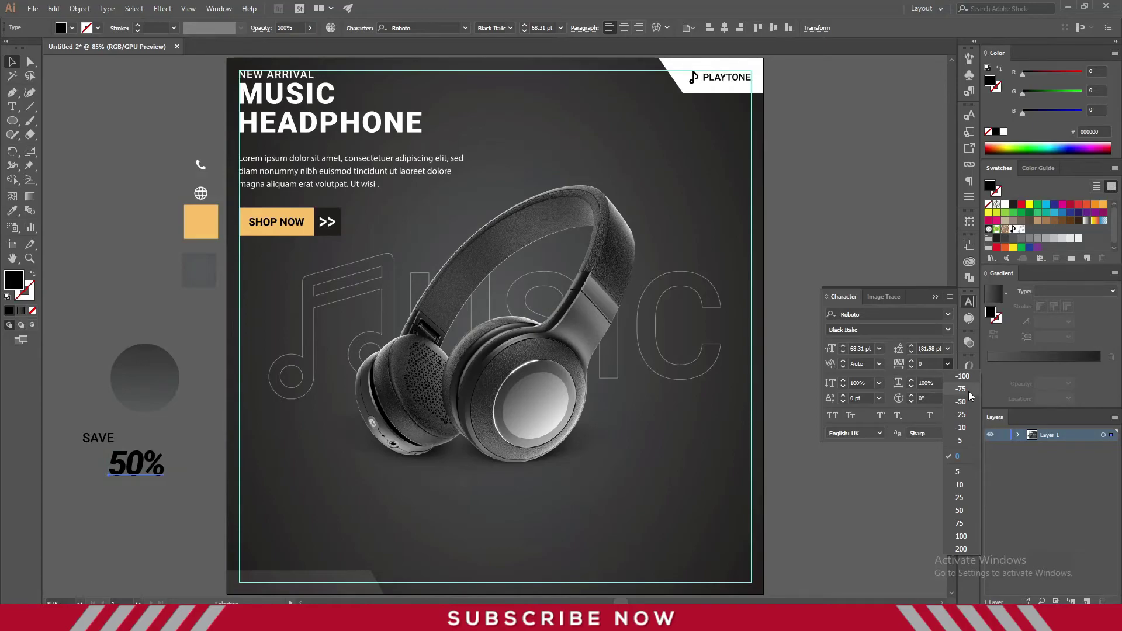
left_click(969, 391)
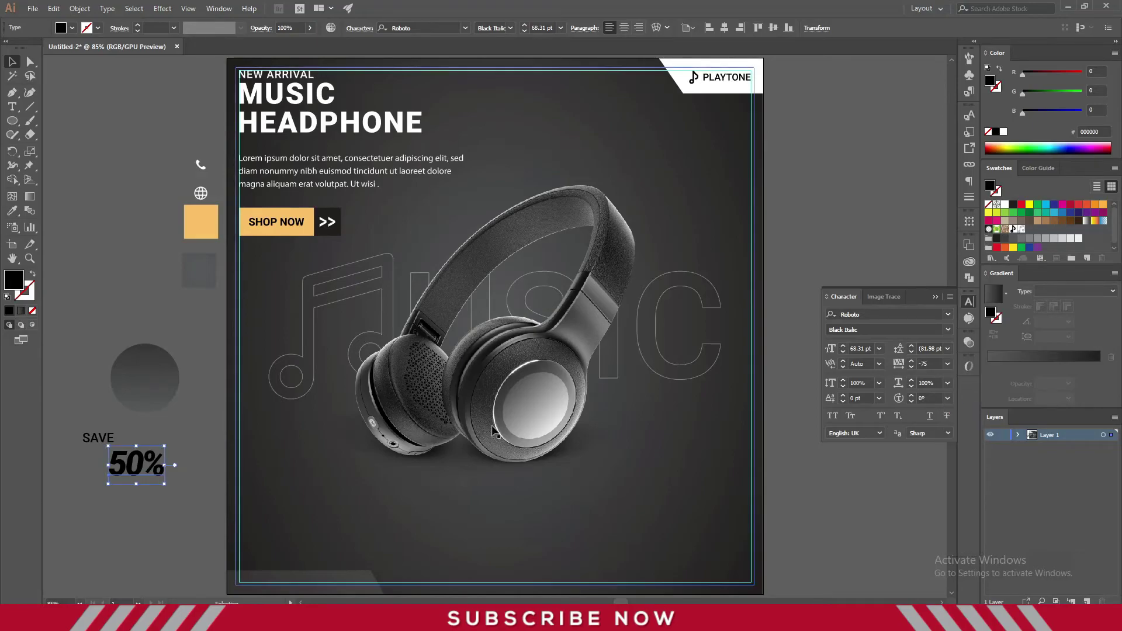
Convert 50% to outlines, fill it white and move it into the circle
right_click(107, 284)
left_click(163, 368)
left_click(1004, 205)
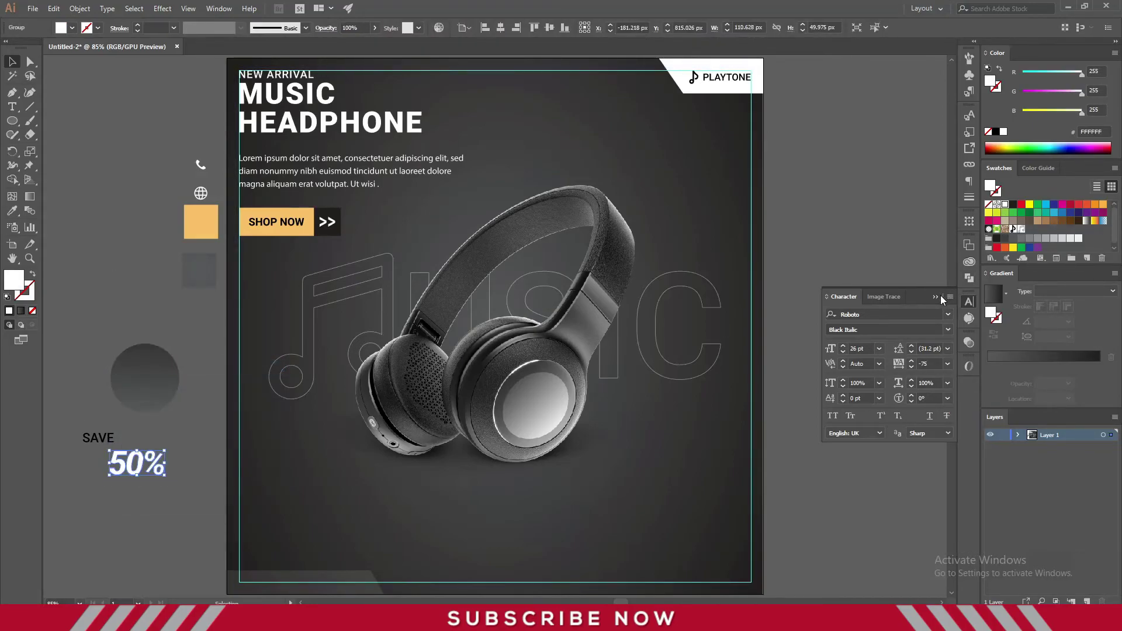
left_click(935, 296)
left_click_drag(137, 464, 147, 389)
left_click(157, 461)
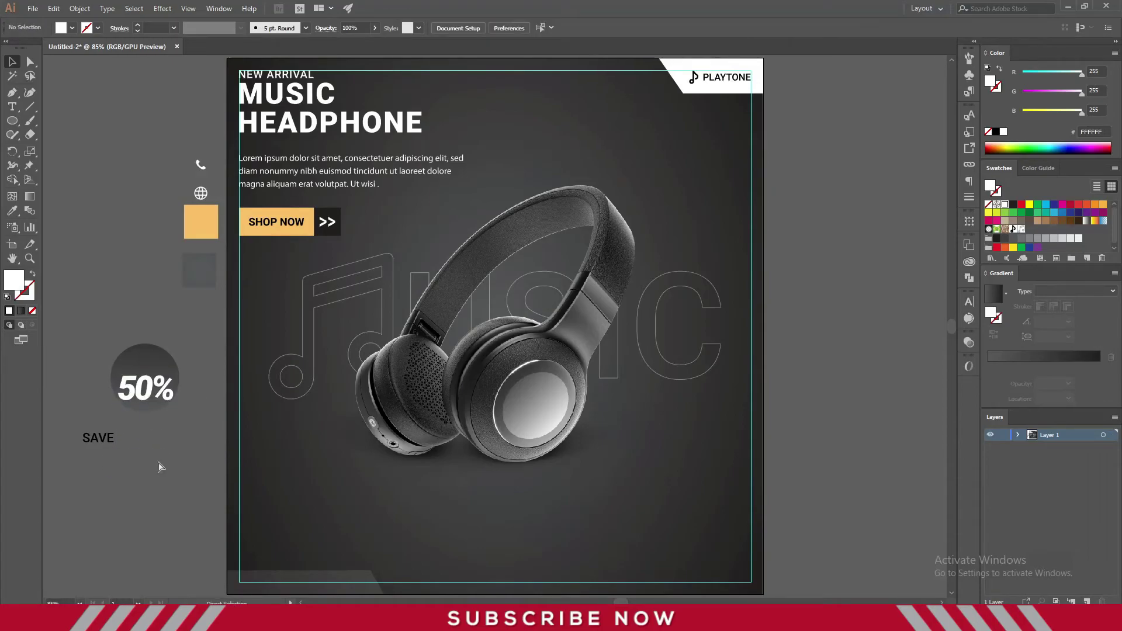
Move SAVE up and set its font to Acumin Variable Concept Condensed Bold Italic
scroll(91, 391, "up", 4)
left_click_drag(110, 497, 135, 452)
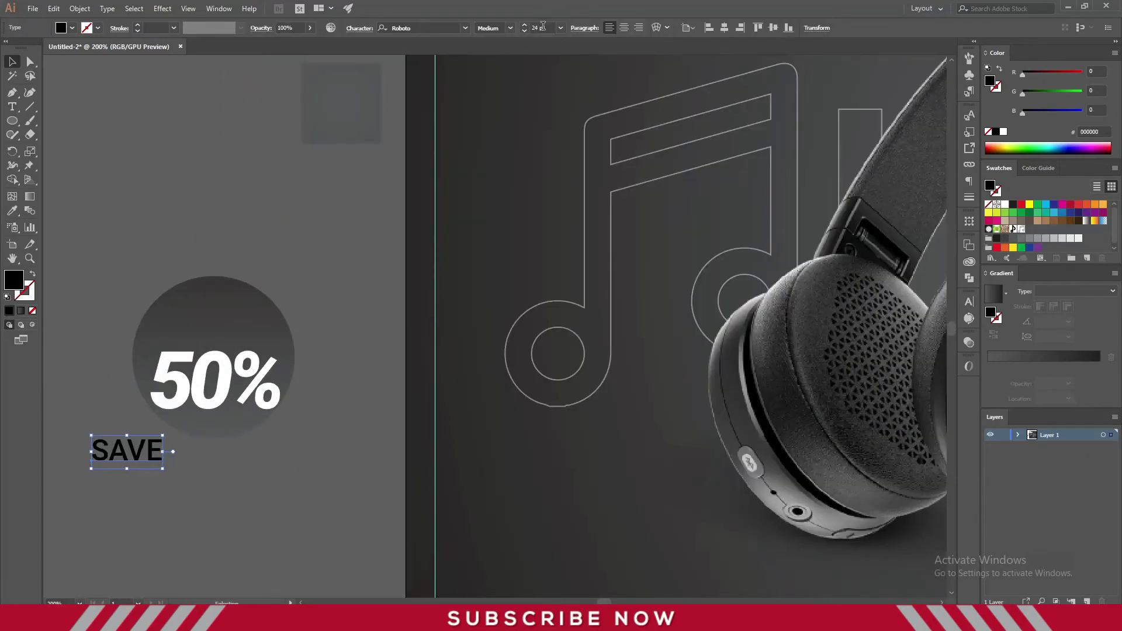
scroll(543, 27, "down", 6)
scroll(543, 27, "down", 2)
scroll(543, 27, "down", 4)
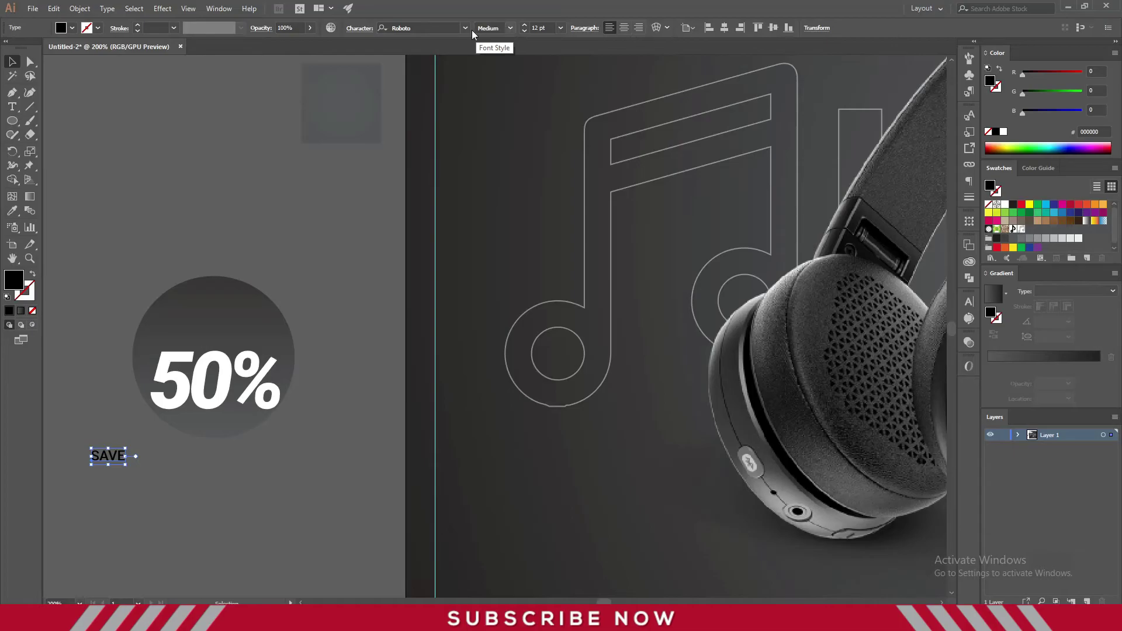
left_click(389, 29)
type("ita")
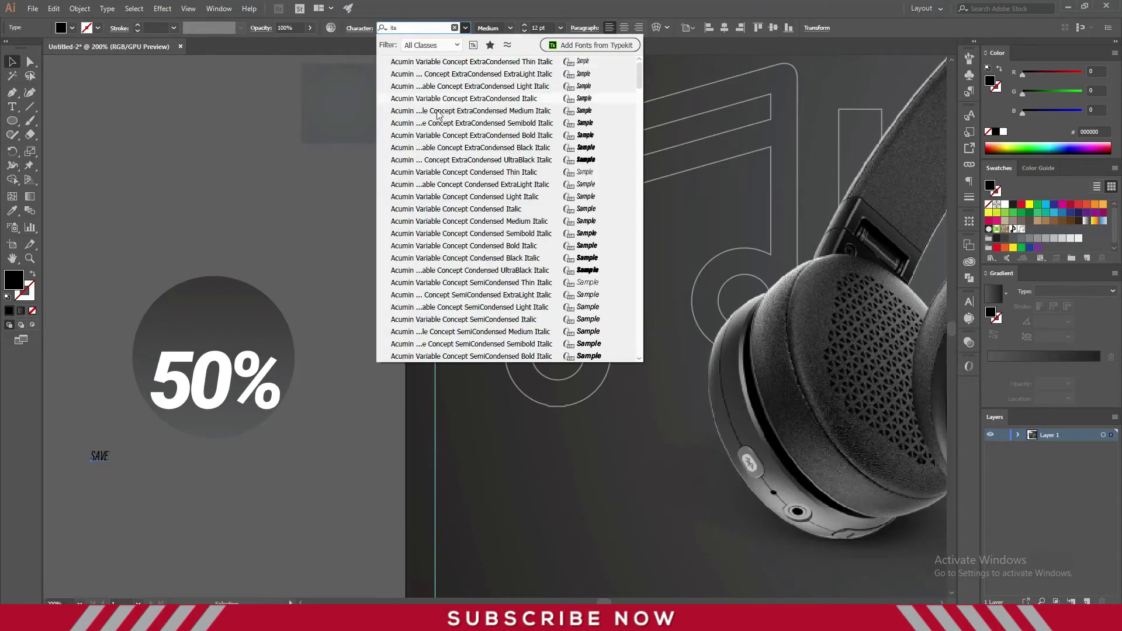
left_click(514, 247)
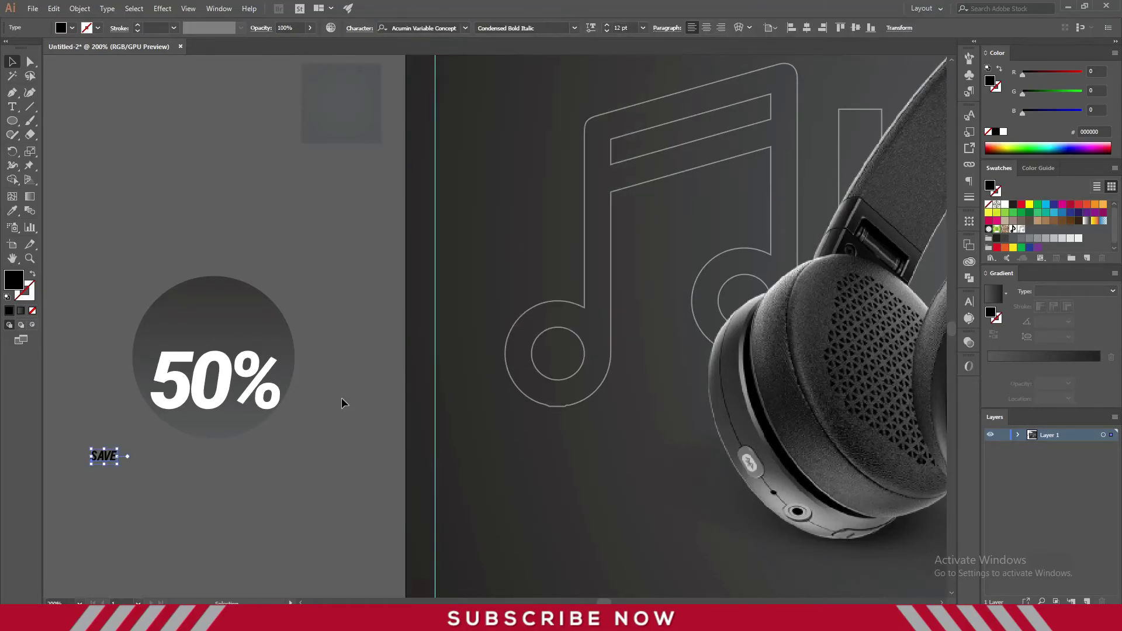
Outline SAVE, resize it, fill it white and place it above 50%
right_click(311, 439)
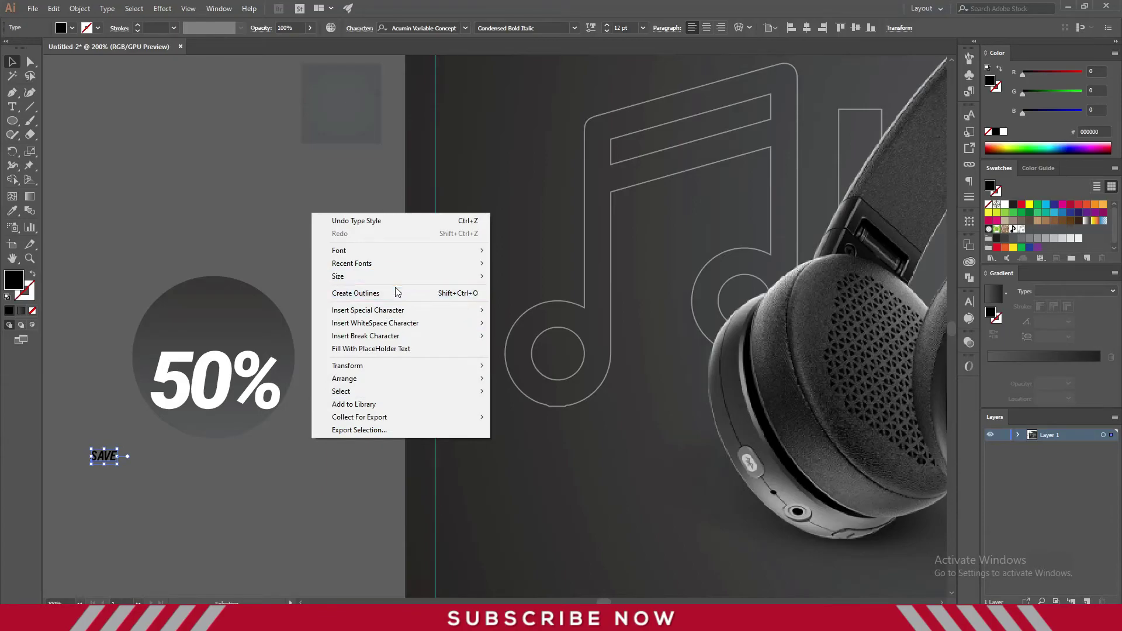
left_click(969, 301)
right_click(259, 418)
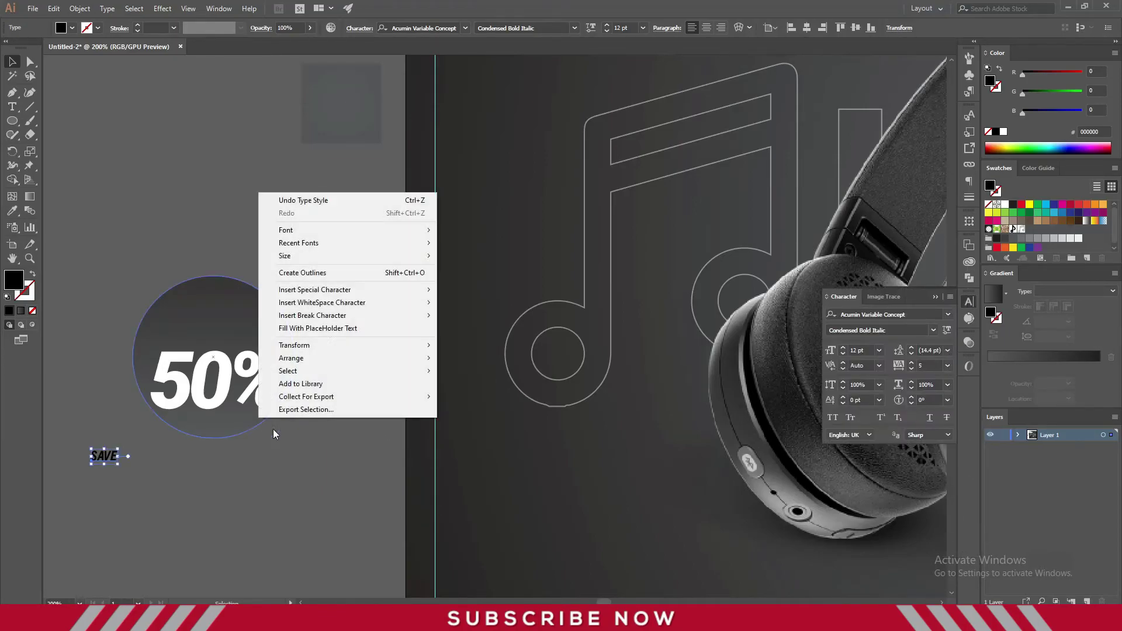
left_click(304, 272)
mouse_move(105, 463)
left_mouse_down()
mouse_move(133, 466)
mouse_move(195, 337)
mouse_move(211, 350)
mouse_move(181, 341)
mouse_move(191, 344)
left_mouse_up()
left_click(1002, 205)
left_click(249, 272)
left_click(244, 237)
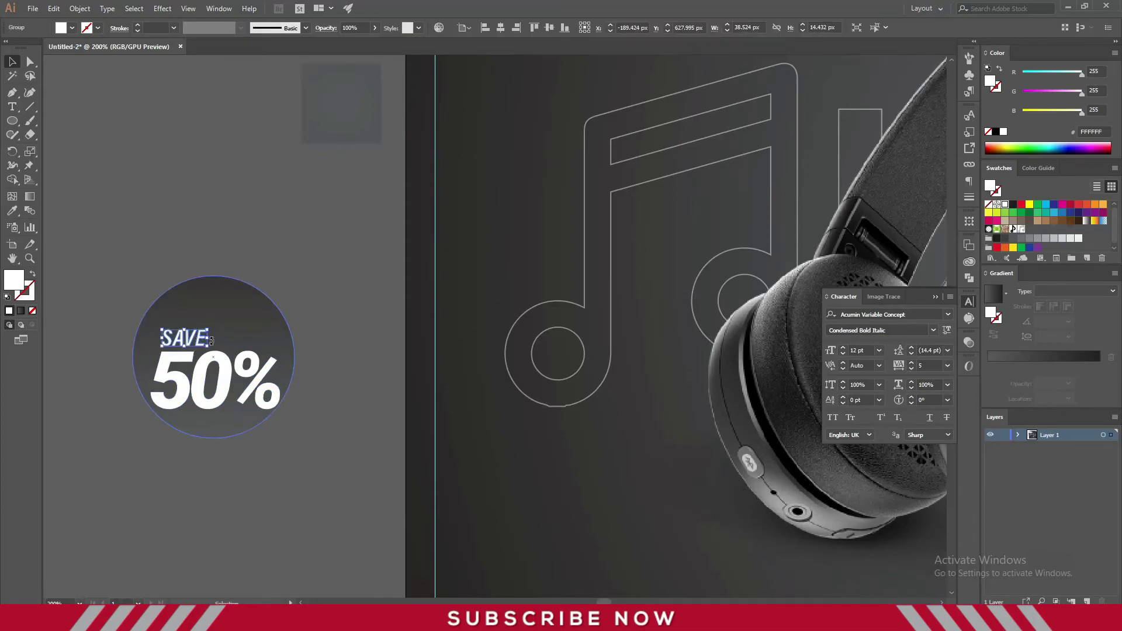
Scale the SAVE 50% lettering, centre it horizontally and vertically on the circle, then enlarge it
key("a")
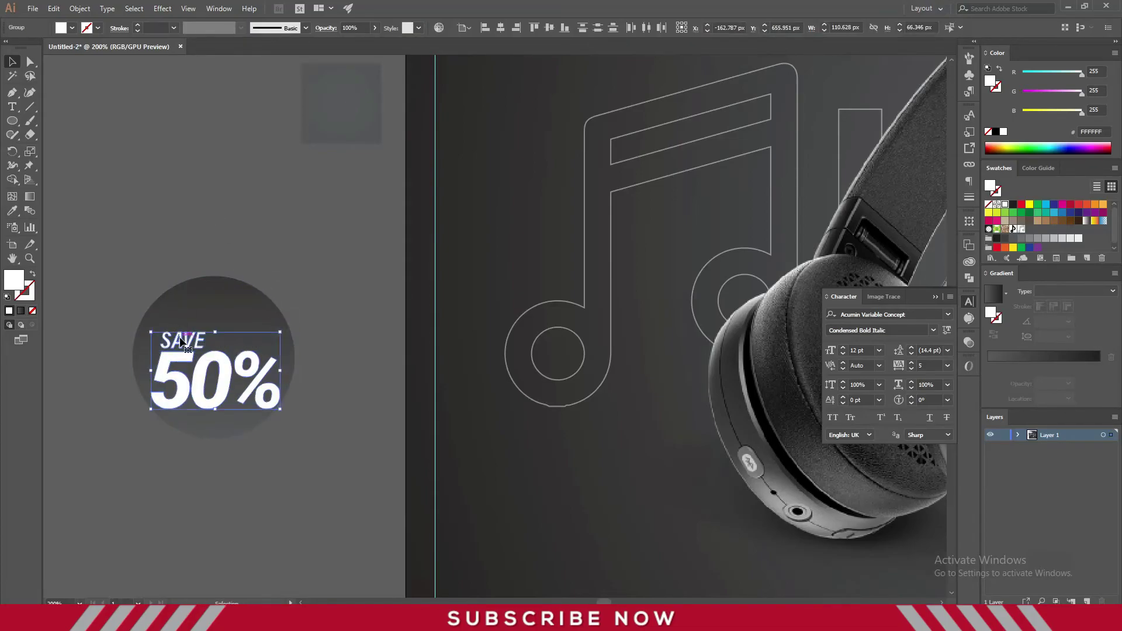
left_click_drag(245, 421, 205, 309)
key("v")
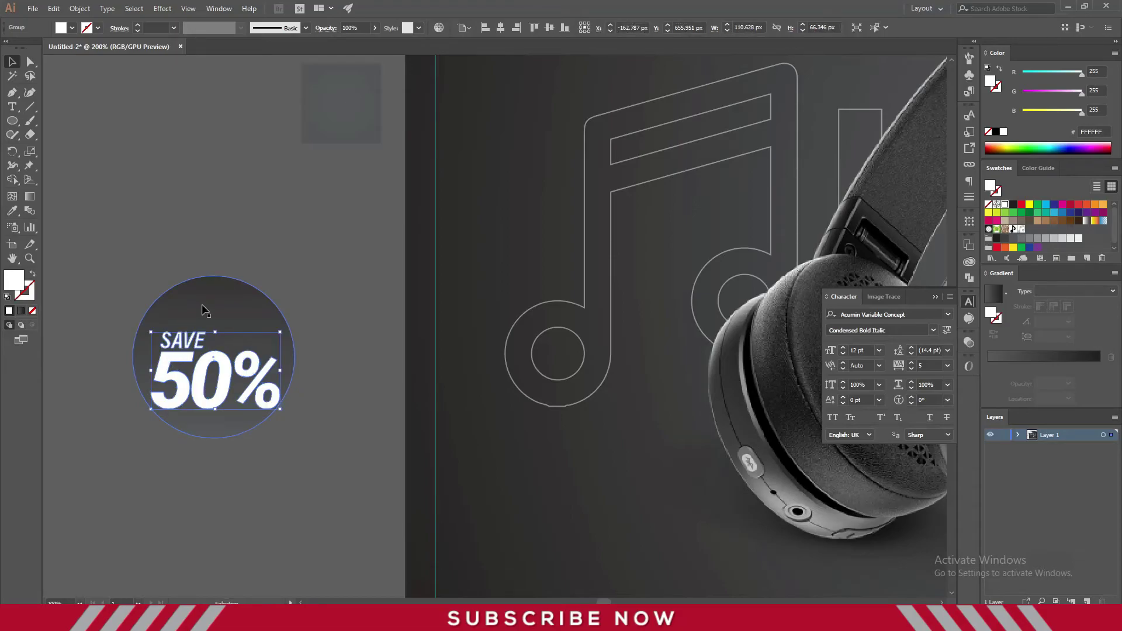
left_click_drag(278, 412, 271, 404)
left_click(223, 304, "shift")
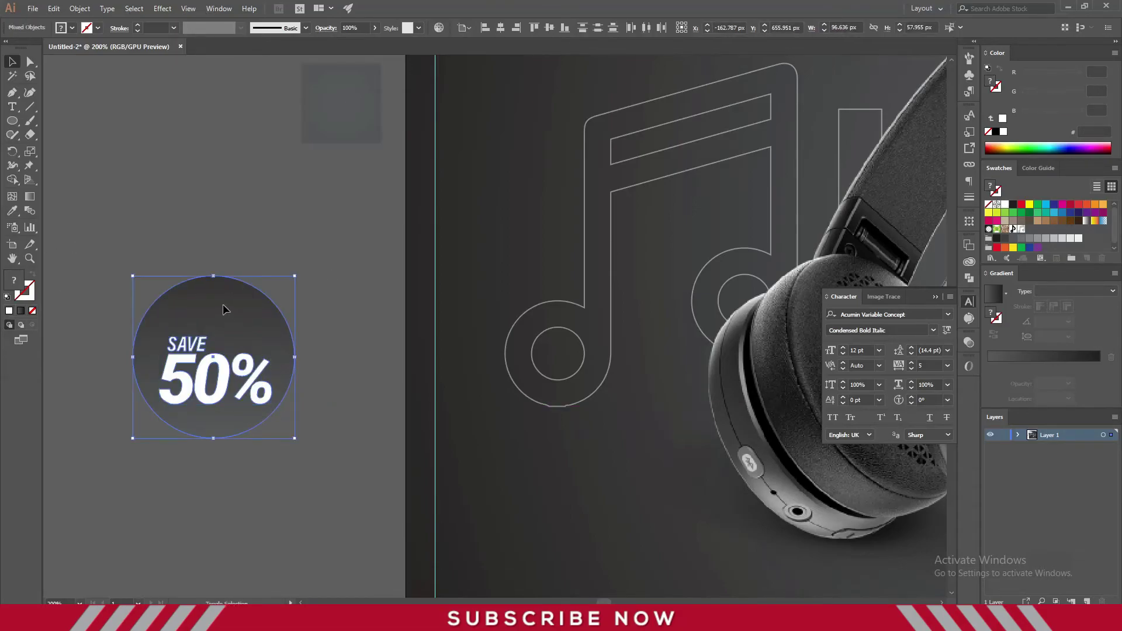
left_click(500, 27)
left_click(550, 28)
left_click(284, 374, "shift")
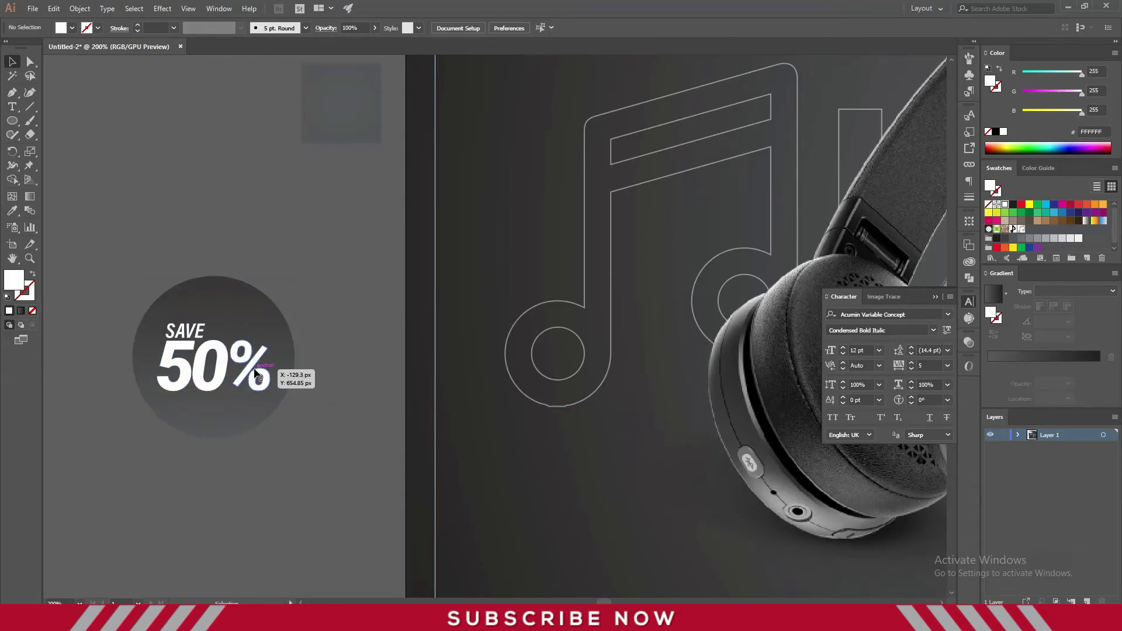
mouse_move(271, 392)
left_mouse_down()
mouse_move(300, 400)
mouse_move(308, 448)
left_mouse_up()
left_click(275, 320)
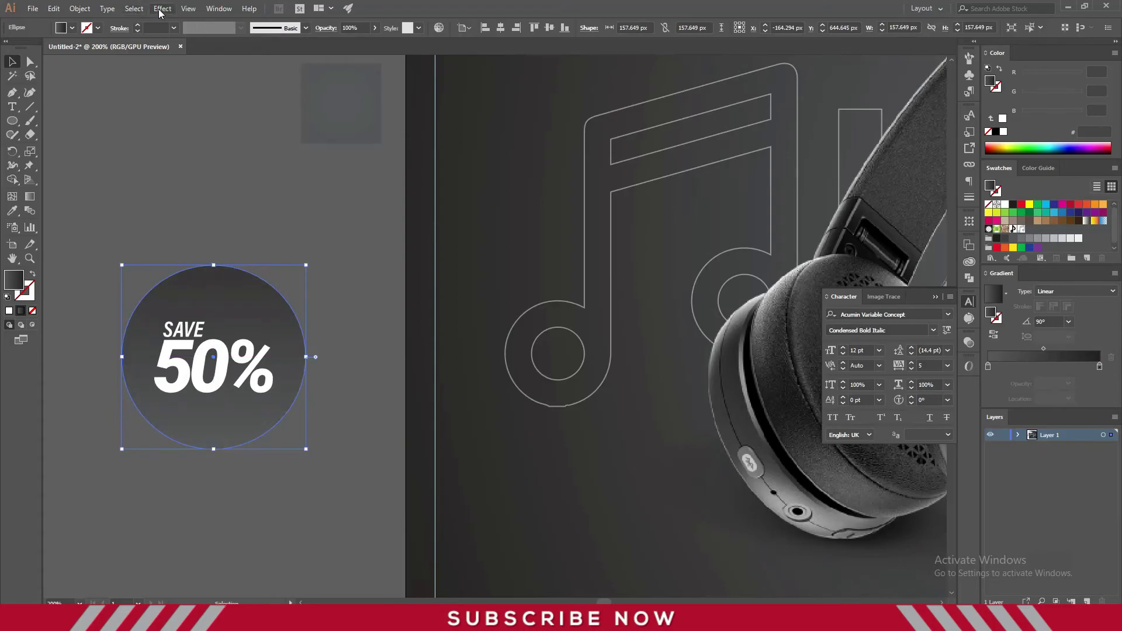
Apply a Zig Zag effect to the circle with 3 px size and 18 ridges per segment
left_click(160, 9)
left_click(316, 183)
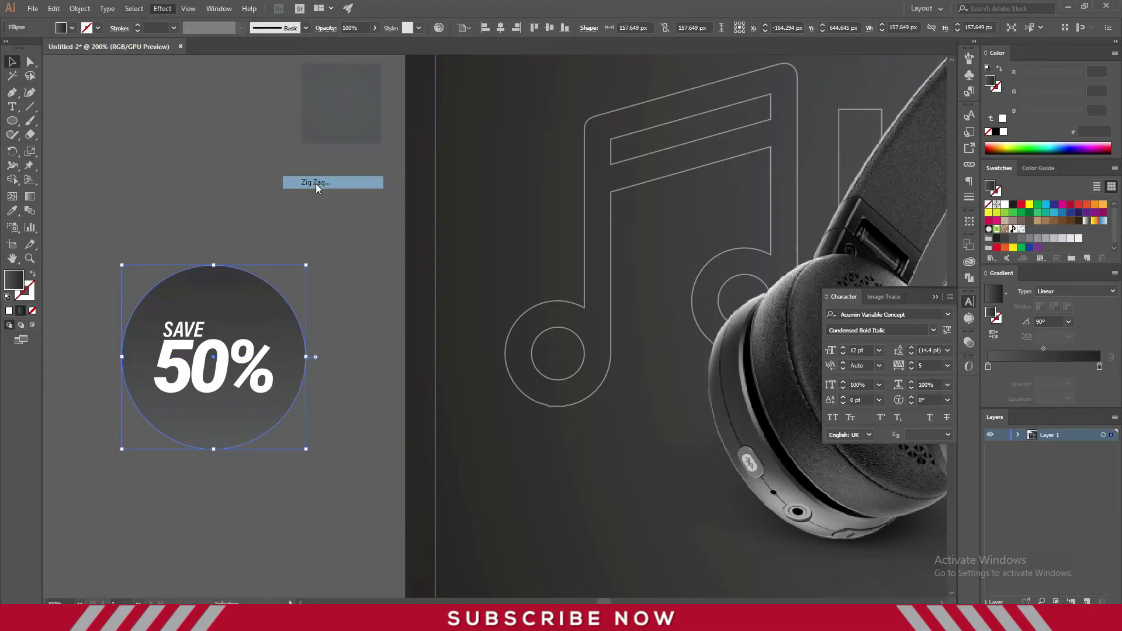
left_click(492, 490)
left_click(551, 454)
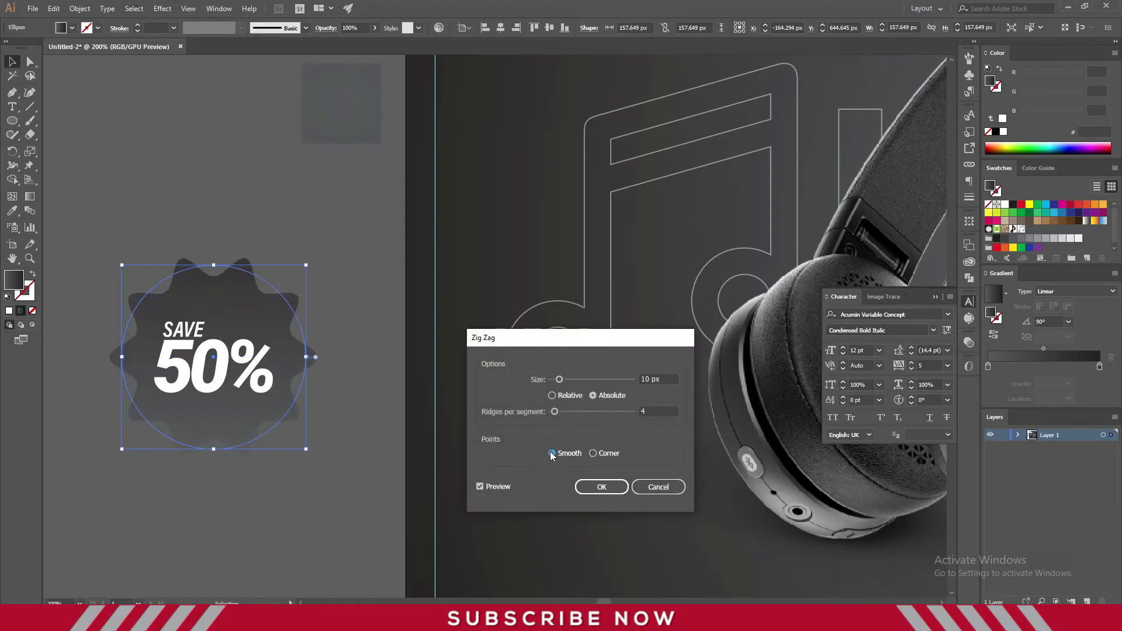
key("Down")
key("Down")
key("Down")
key("Down")
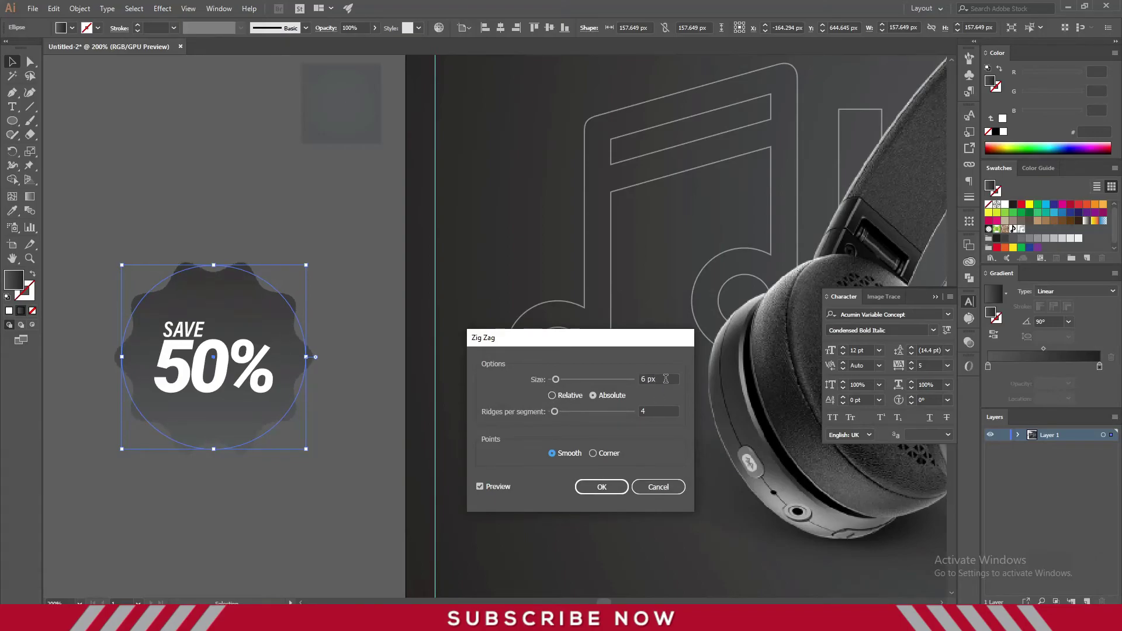
left_click(654, 412)
key("Up")
key("Up")
key("Up")
key("Up")
key("Up")
key("Up")
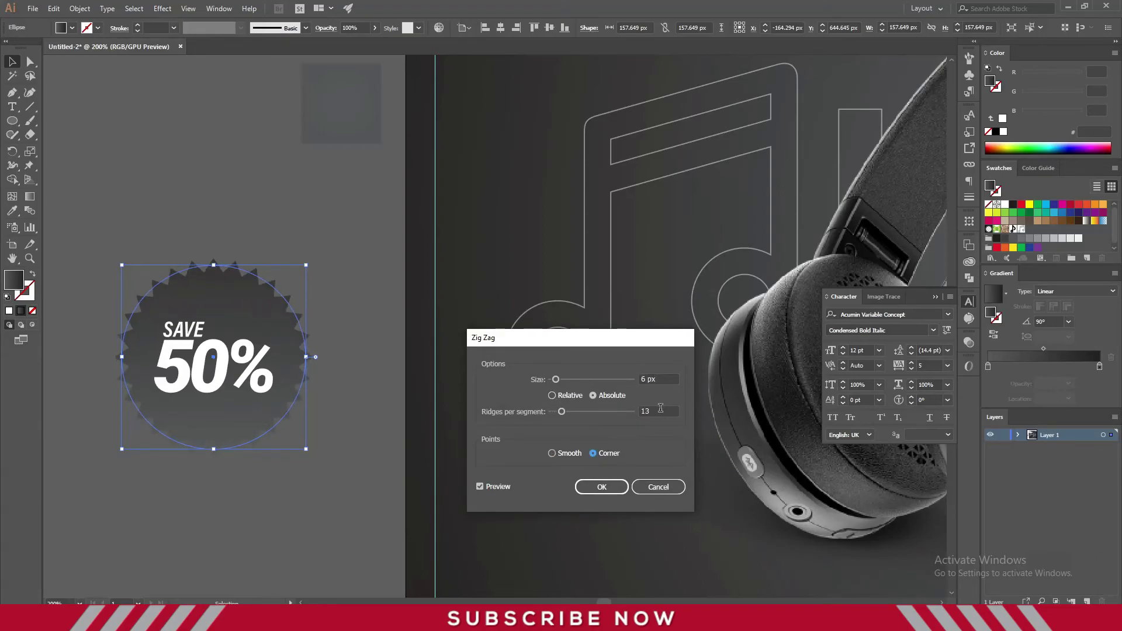
key("Up")
key("Up")
key("Up")
key("Up")
key("Up")
key("Up")
key("Down")
key("Down")
key("Down")
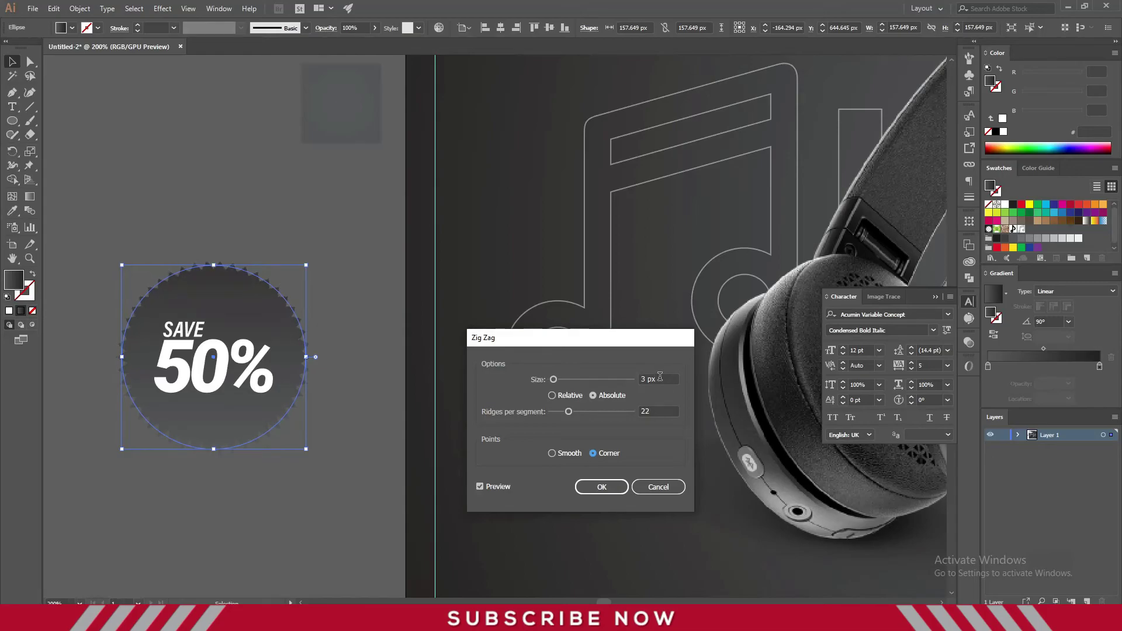
key("Down")
key("Down")
key("Down")
key("Down")
left_click(613, 491)
Fill the zig-zag badge with the poster's orange and put the dark circle copy on top
key("i")
key("ctrl+minus")
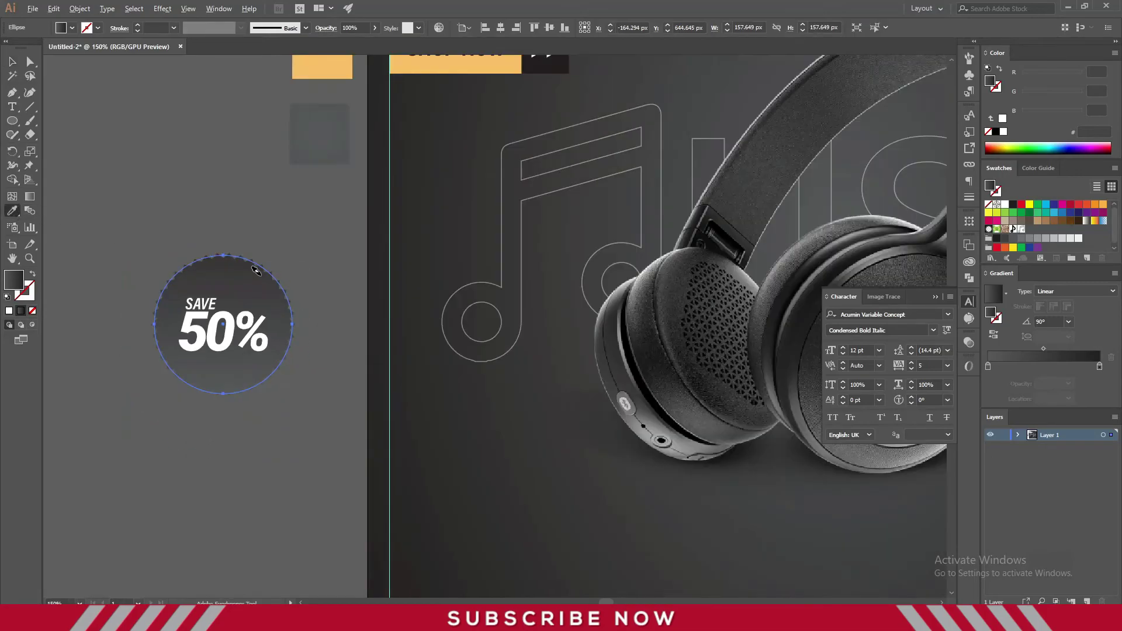
left_click(320, 69)
key("ctrl+shift+bracketleft")
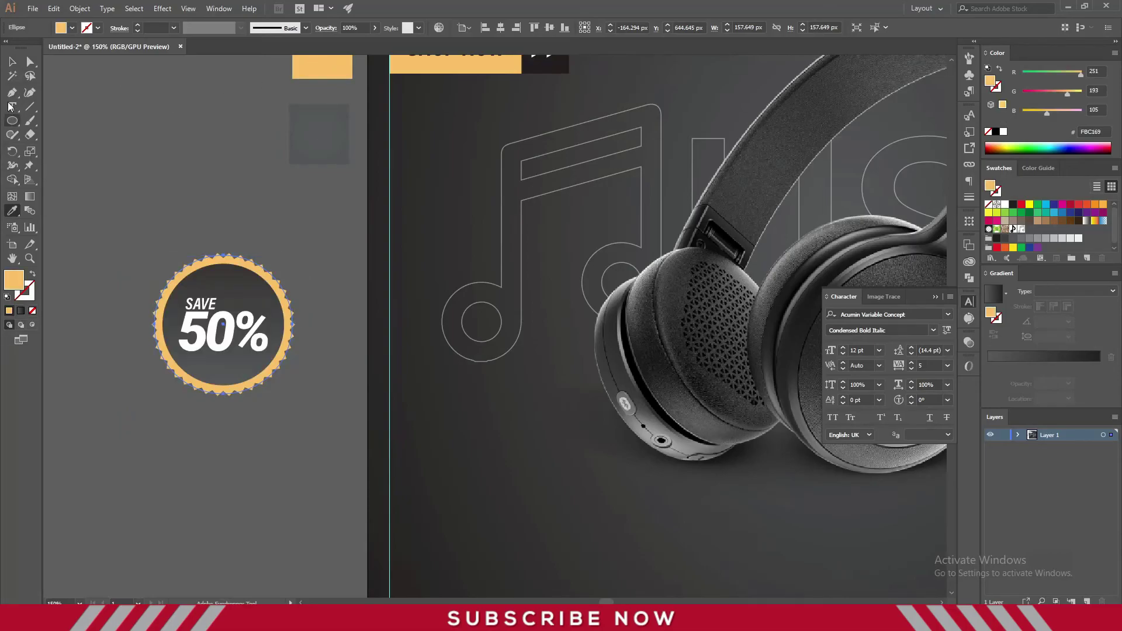
Group the badge with its text and move it to the poster's lower-left corner
left_click(12, 62)
left_click_drag(113, 243, 323, 412)
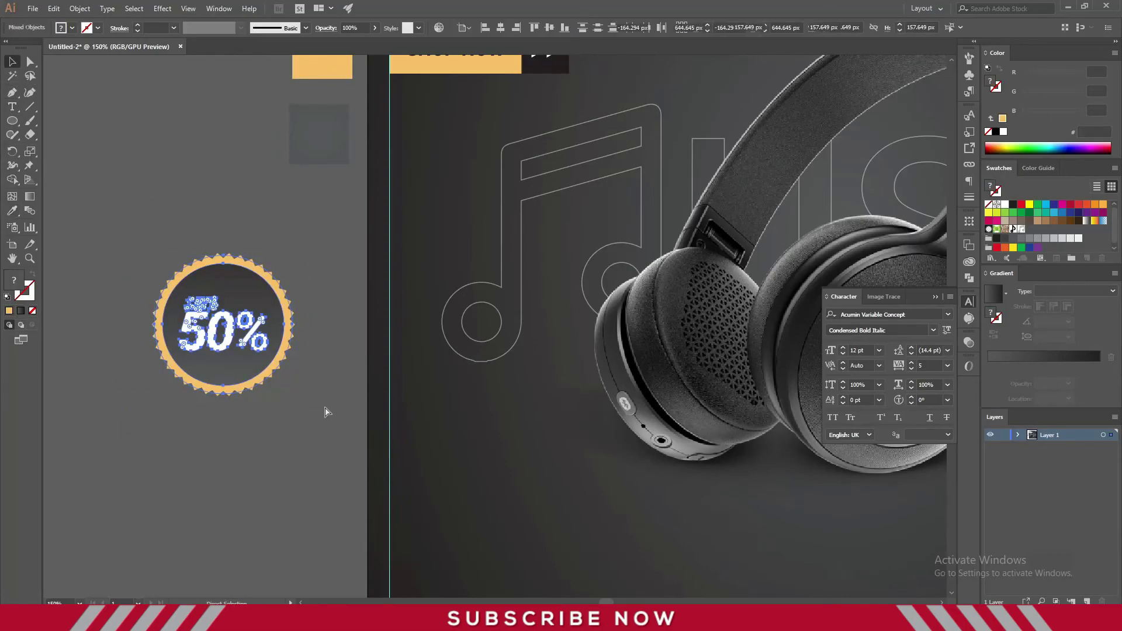
key("ctrl+g")
key("ctrl+0")
left_click_drag(123, 376, 281, 473)
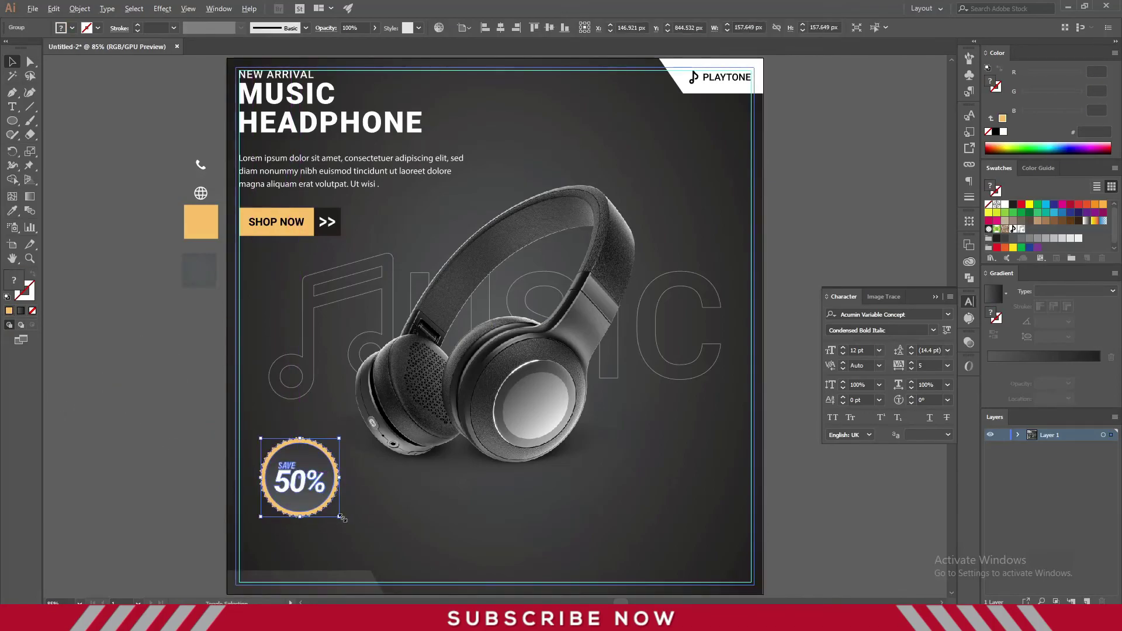
Shrink the badge slightly, nudge it into the lower-left corner, and start a text line beside the poster
left_click_drag(340, 517, 334, 512)
left_click(110, 423)
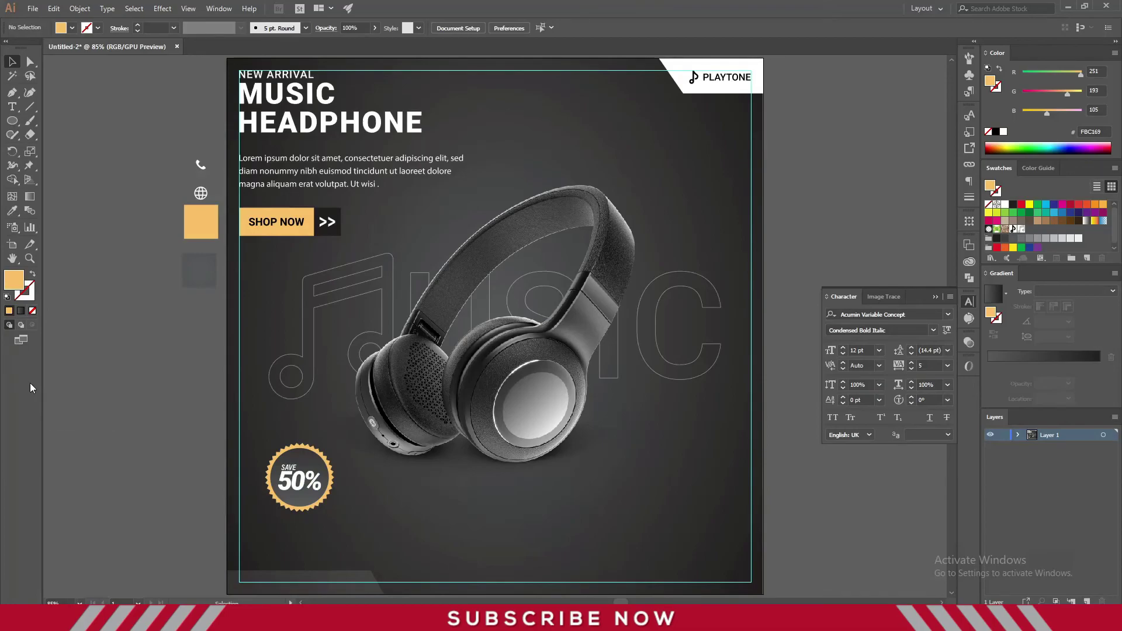
left_click_drag(300, 497, 295, 476)
left_click(129, 427)
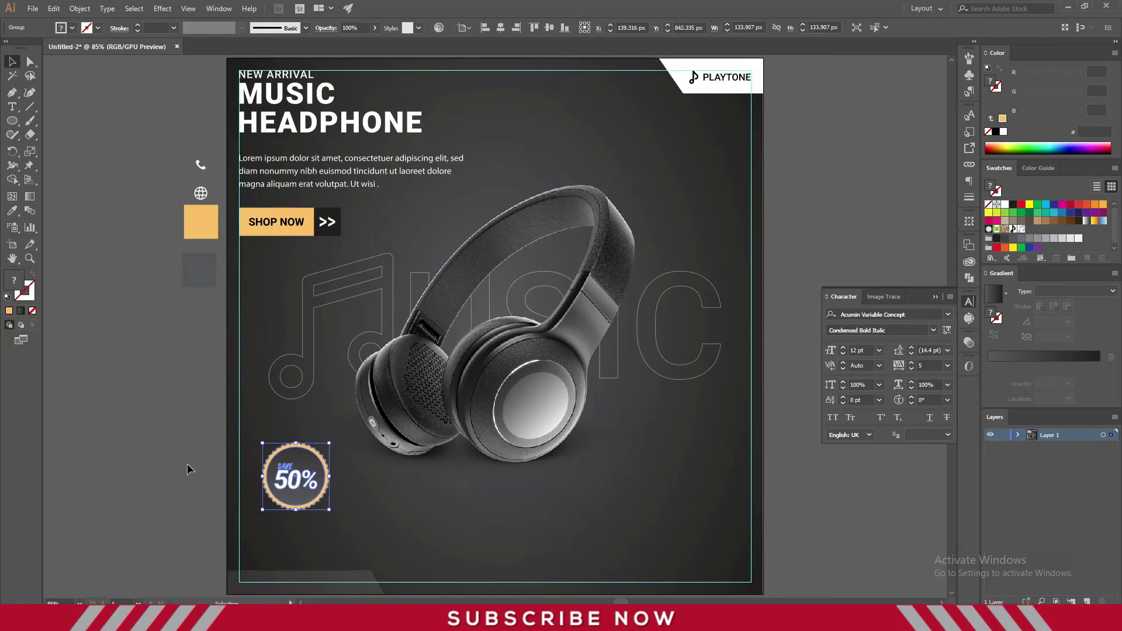
left_click(211, 472)
left_click(296, 477)
left_click(123, 430)
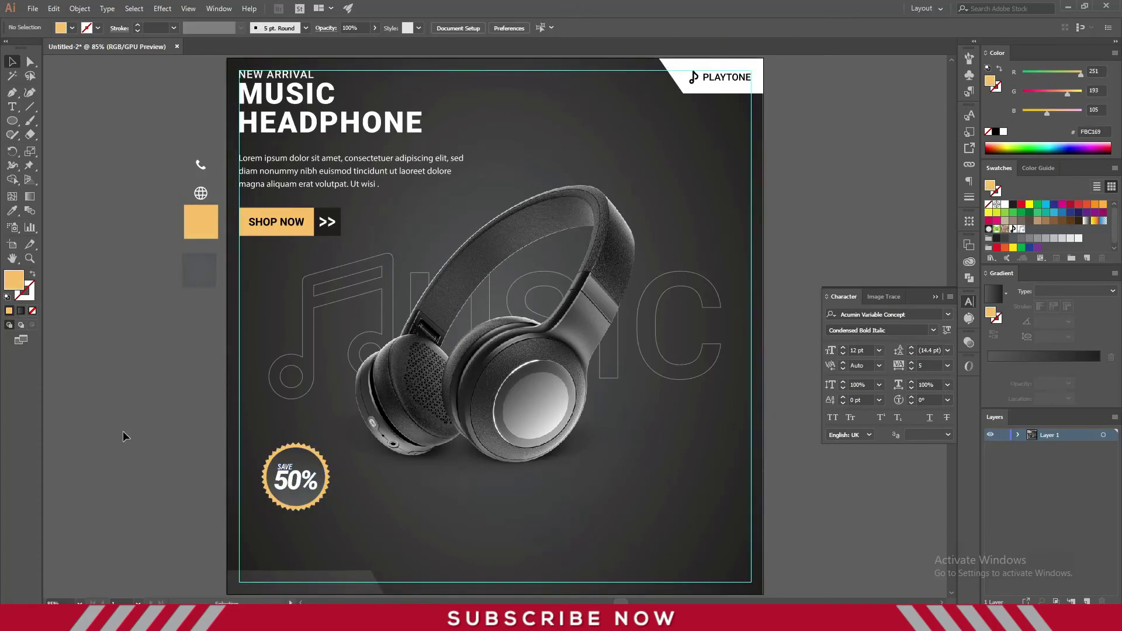
key("t")
left_click(116, 442)
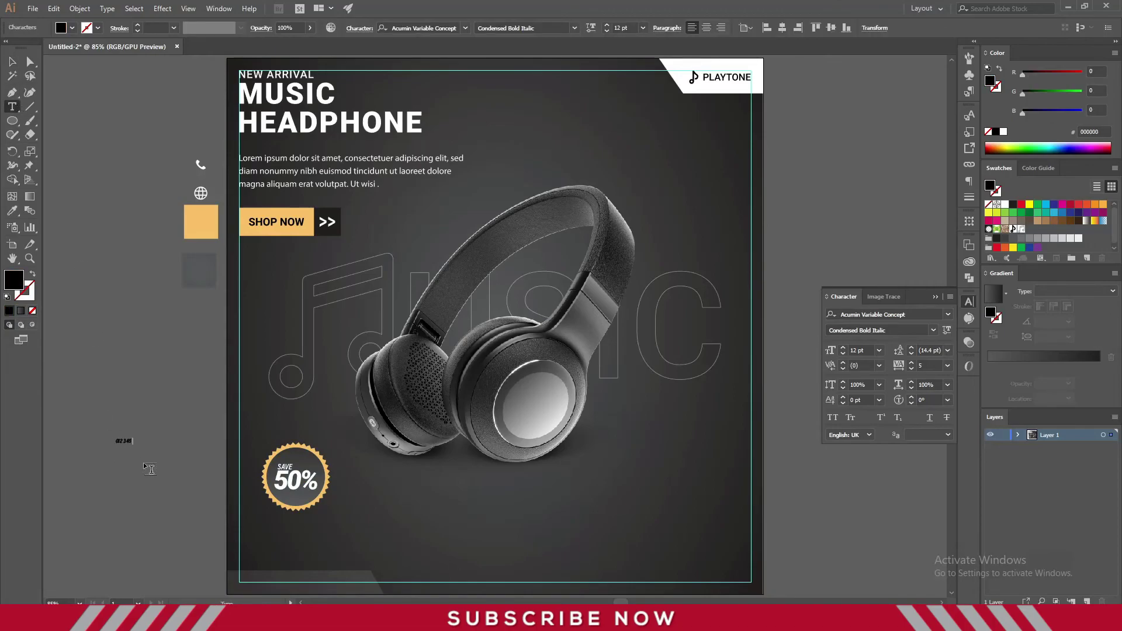
Set the phone-number text to Roboto Medium with tracking 10
left_click(12, 61)
left_click(460, 28)
type("robo")
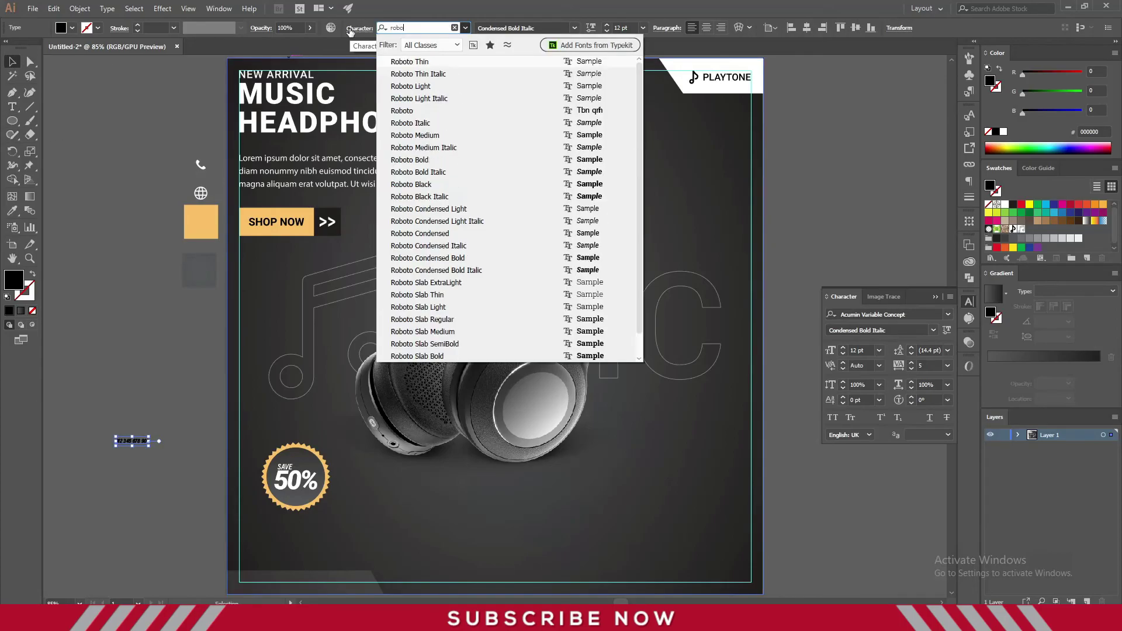
left_click(437, 136)
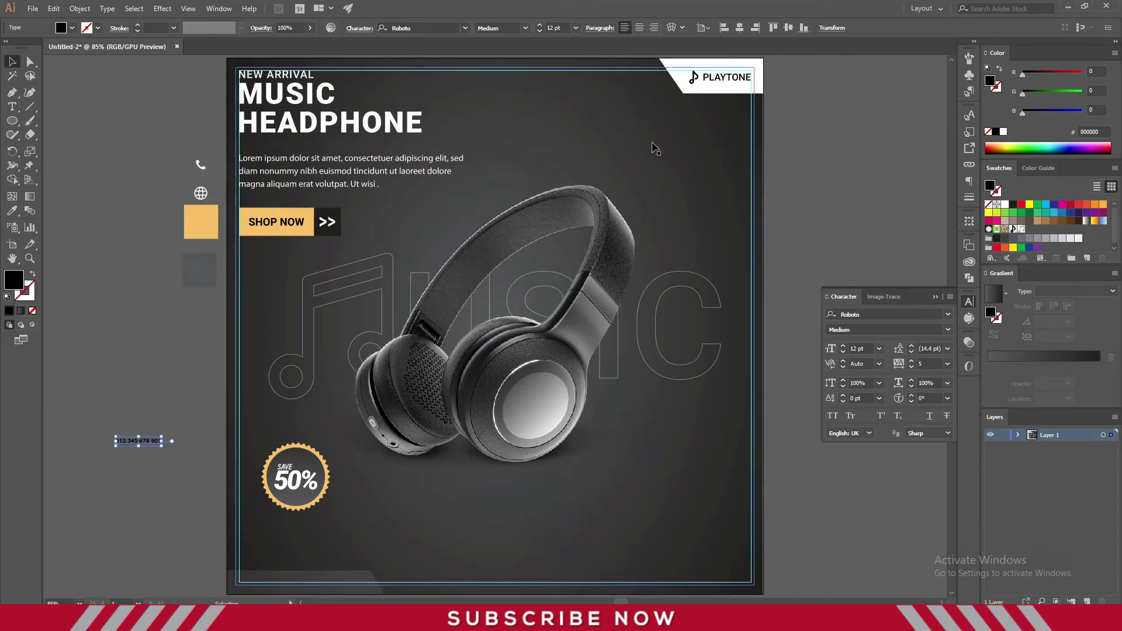
scroll(565, 27, "up", 11)
scroll(565, 26, "down", 4)
left_click(117, 369)
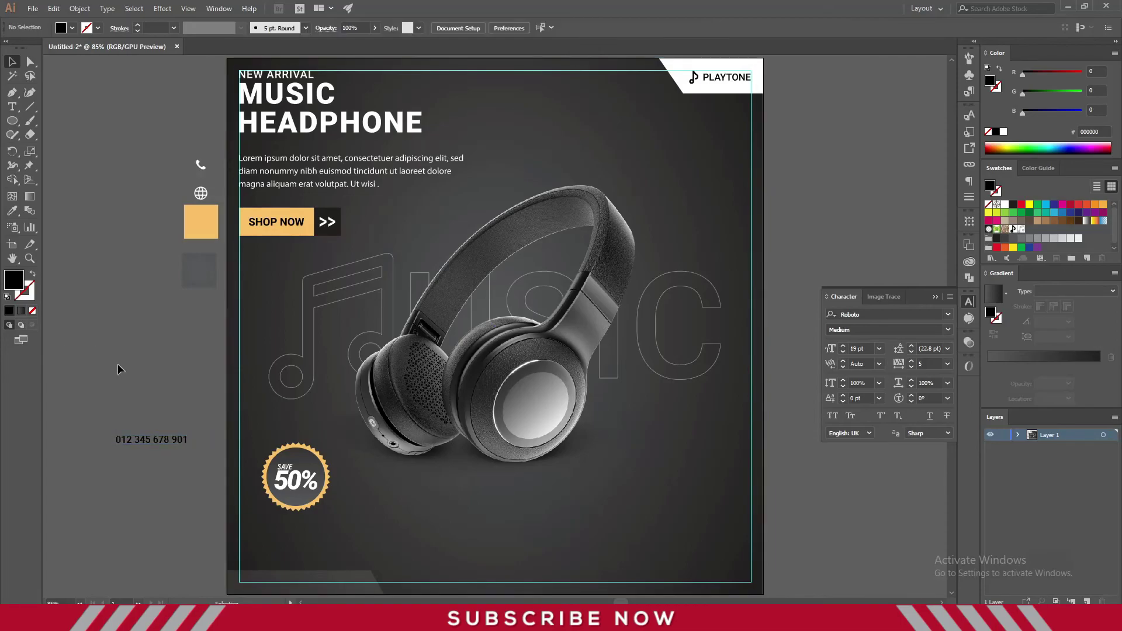
left_click(177, 443)
left_click(947, 363)
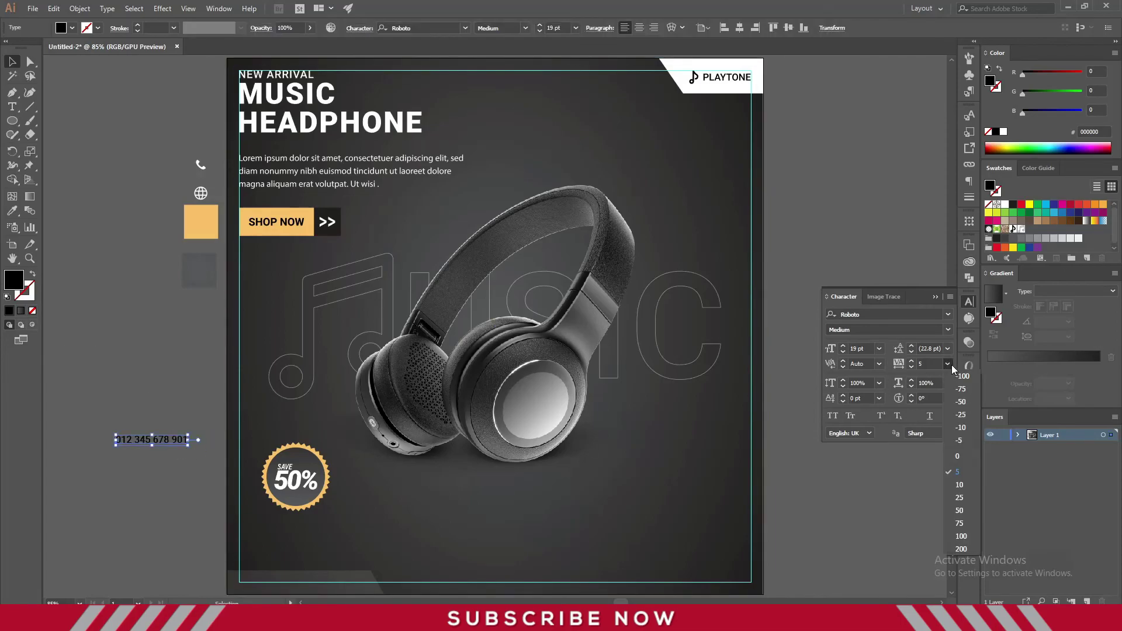
left_click(968, 485)
left_click_drag(153, 440, 153, 461)
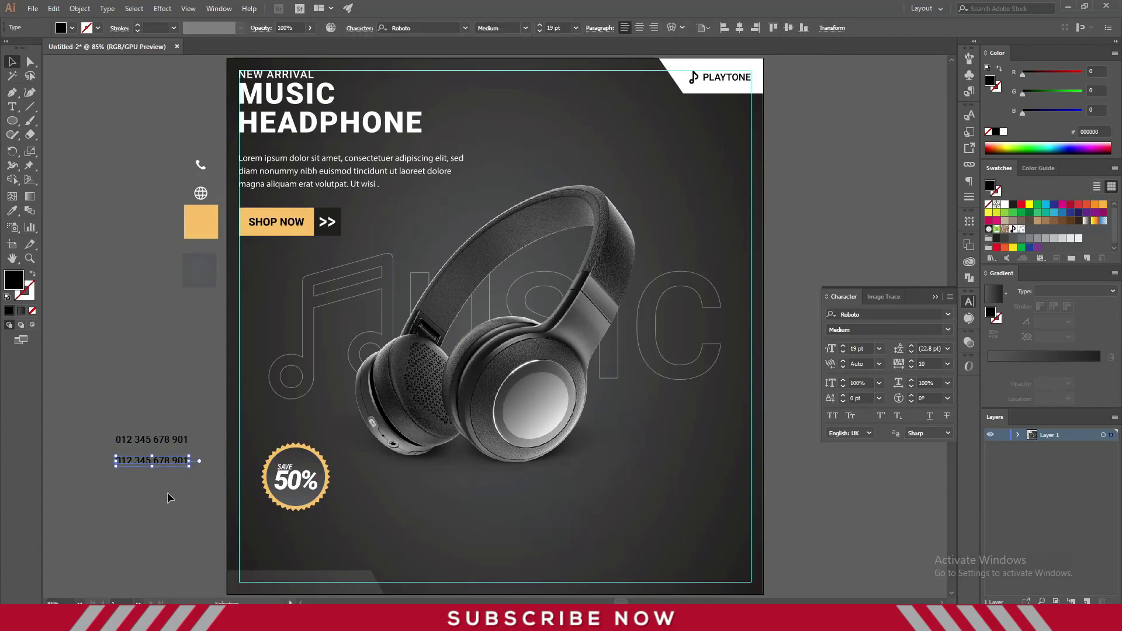
scroll(939, 362, "down", 1)
key("t")
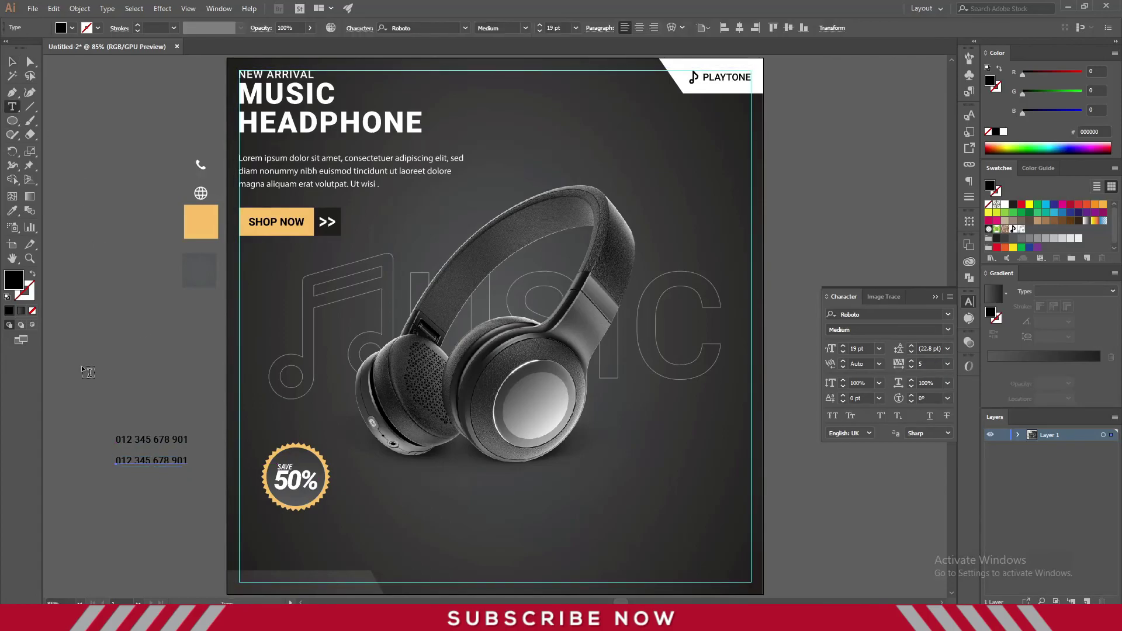
left_click_drag(116, 460, 198, 471)
type("ww")
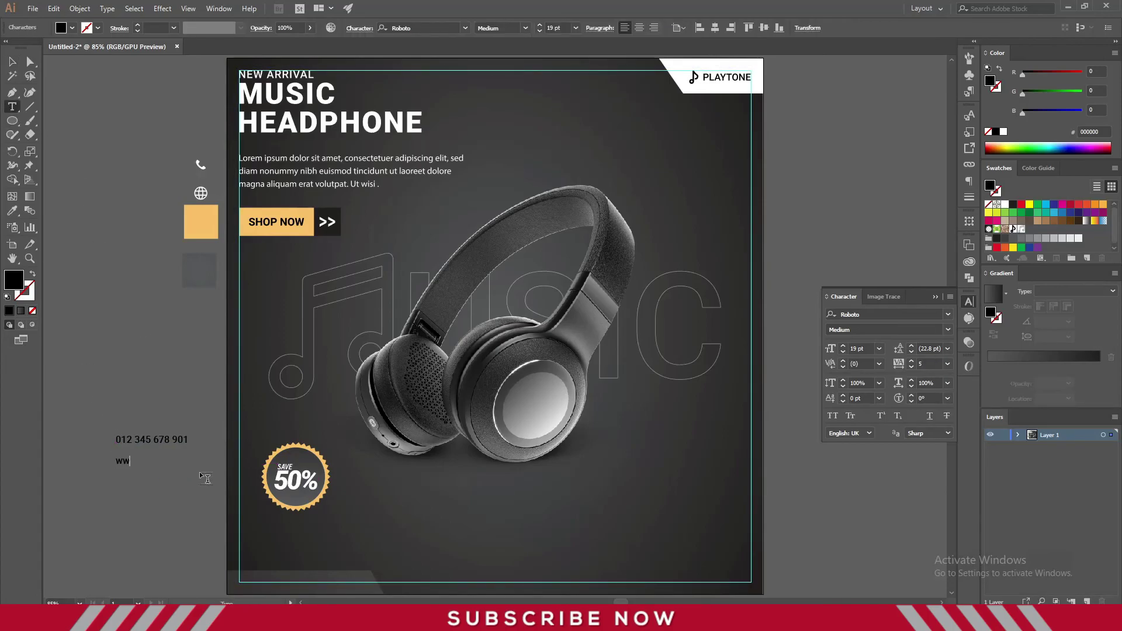
type("w.yourwebsite.com")
key("Escape")
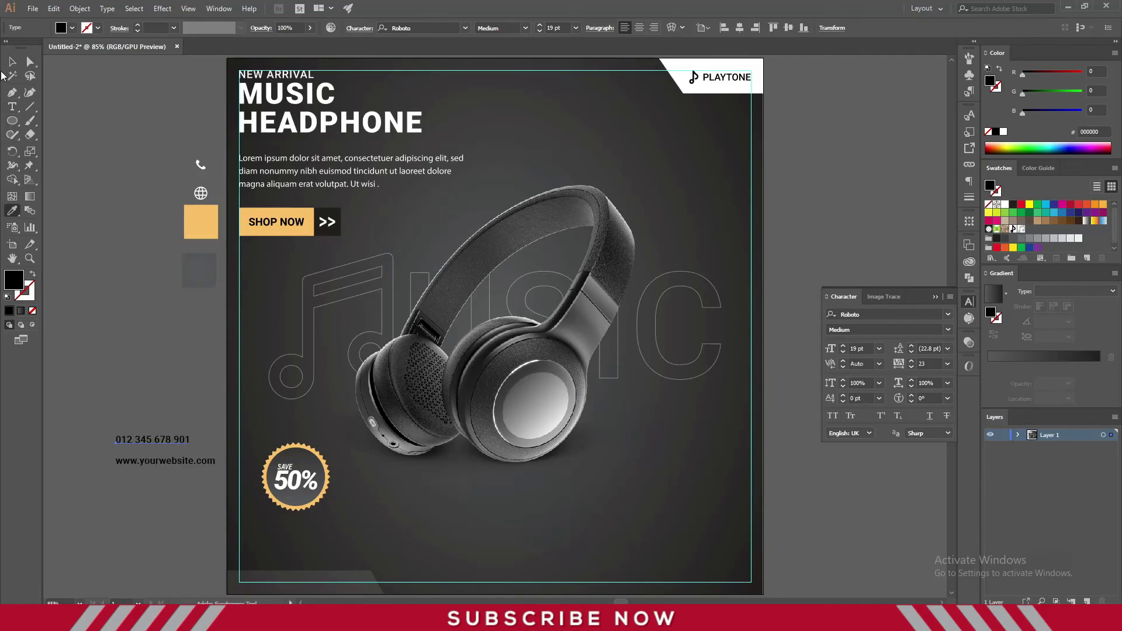
left_click(947, 363)
left_click(965, 508)
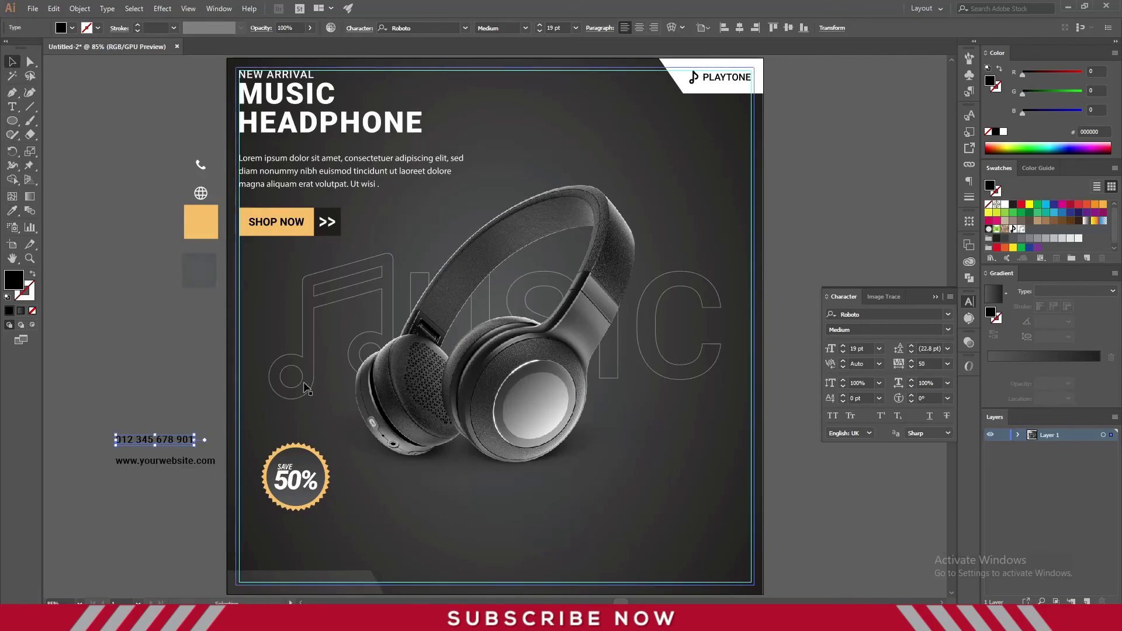
Right-align the phone and website lines and fill both with white
left_click_drag(215, 434, 172, 496)
right_click(173, 494)
left_click(142, 447)
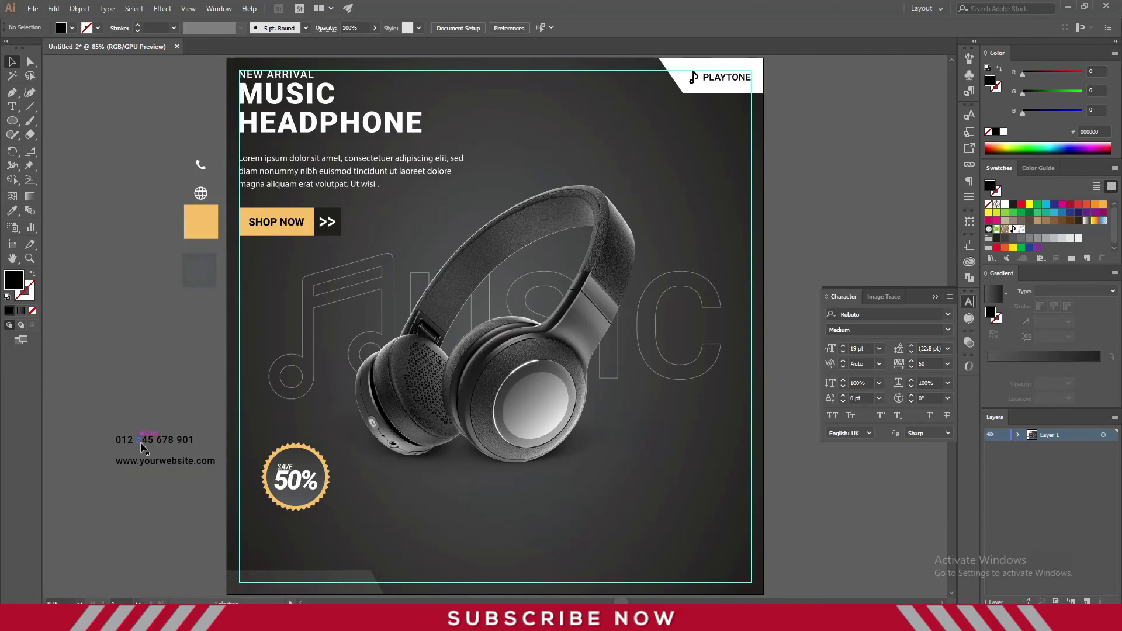
left_click(176, 462)
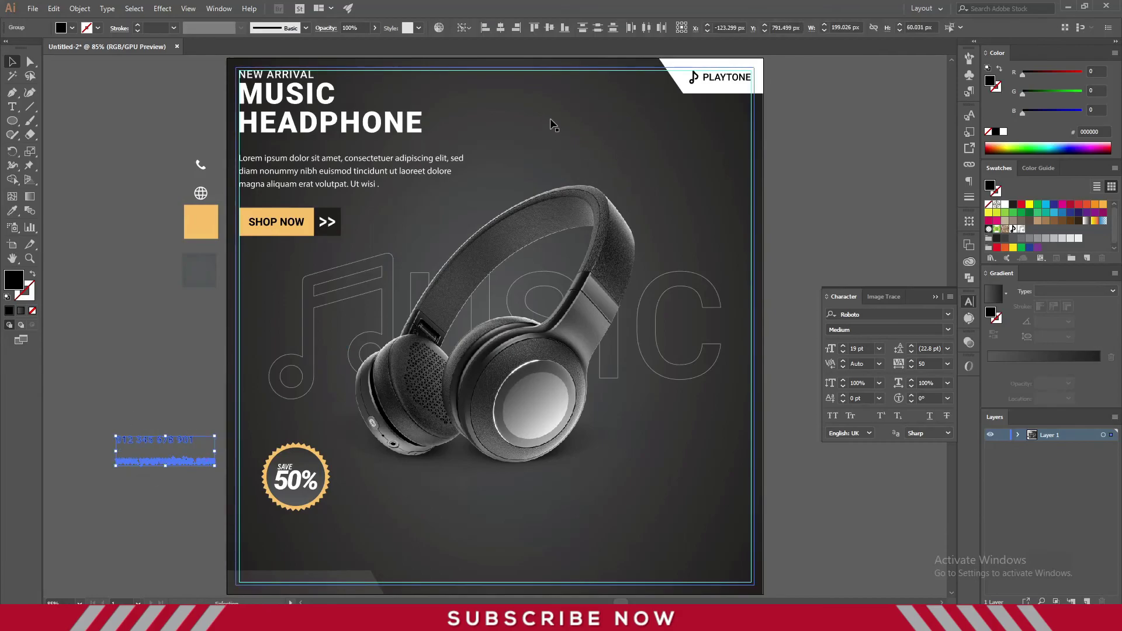
left_click(516, 27)
left_click(175, 440)
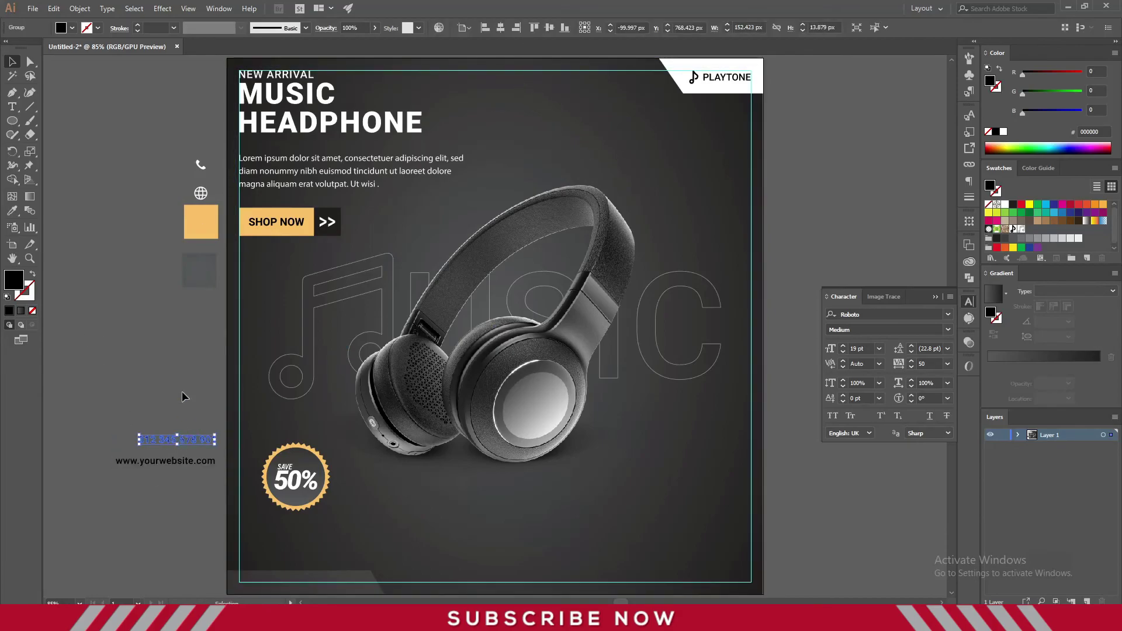
left_click(153, 404)
left_click(164, 444)
left_click(139, 428)
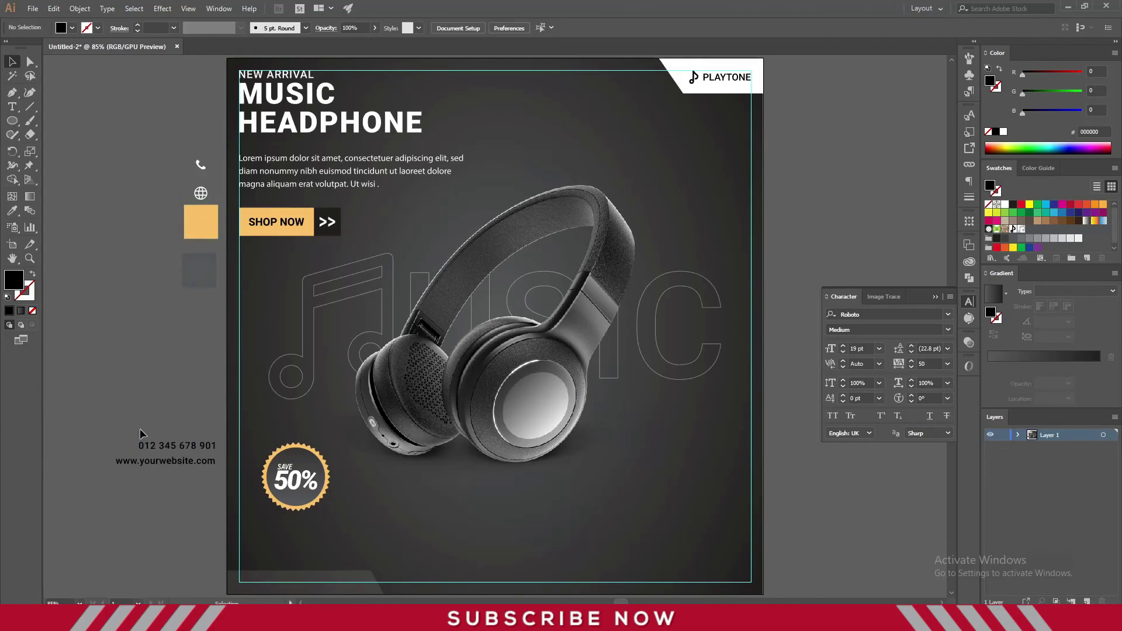
left_click(144, 445)
left_click(1005, 204)
Move the contact block up and place the phone and globe icons beside it
left_click_drag(178, 446, 142, 428)
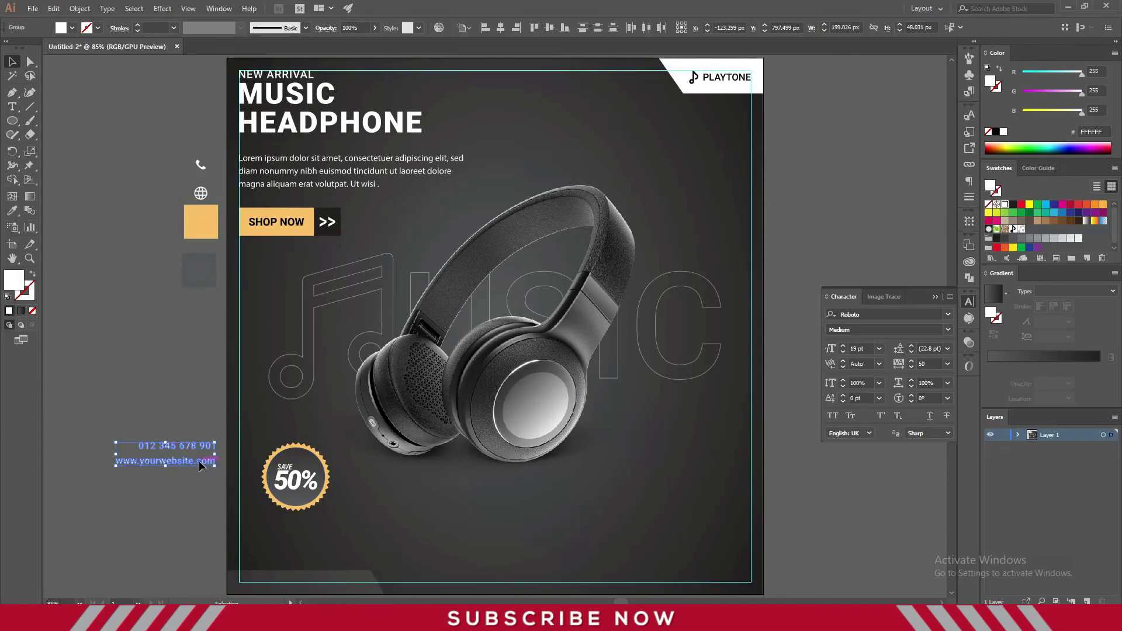
left_click_drag(201, 165, 191, 353)
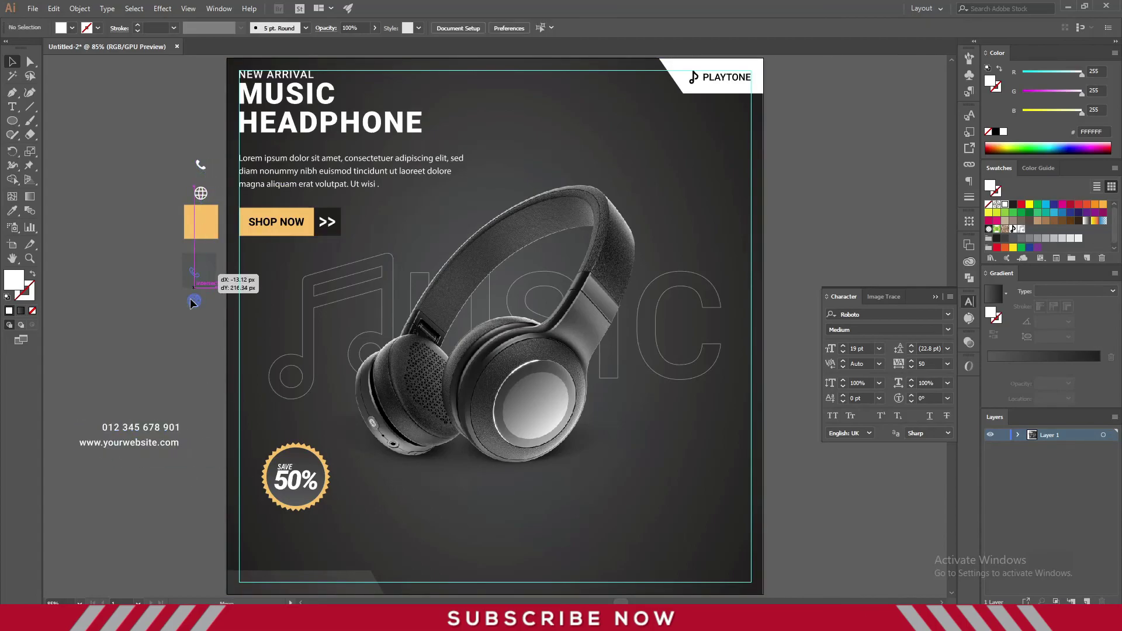
right_click(195, 357)
left_click(225, 456)
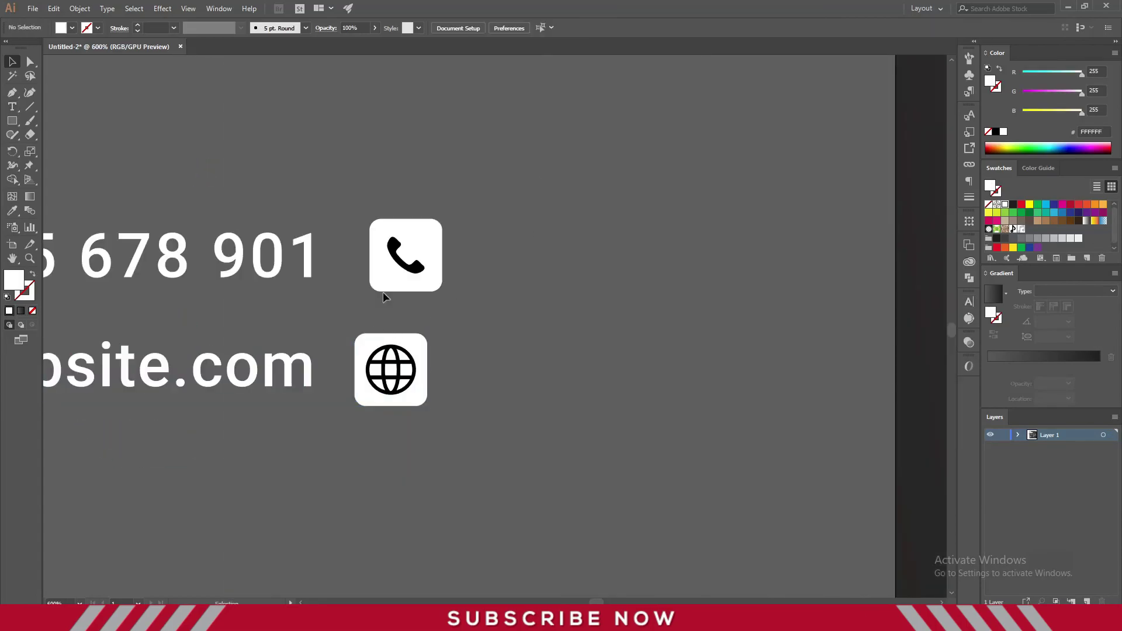
Centre the globe icon horizontally under the phone icon
left_click(392, 280)
left_click(430, 342)
left_click_drag(430, 342, 435, 275)
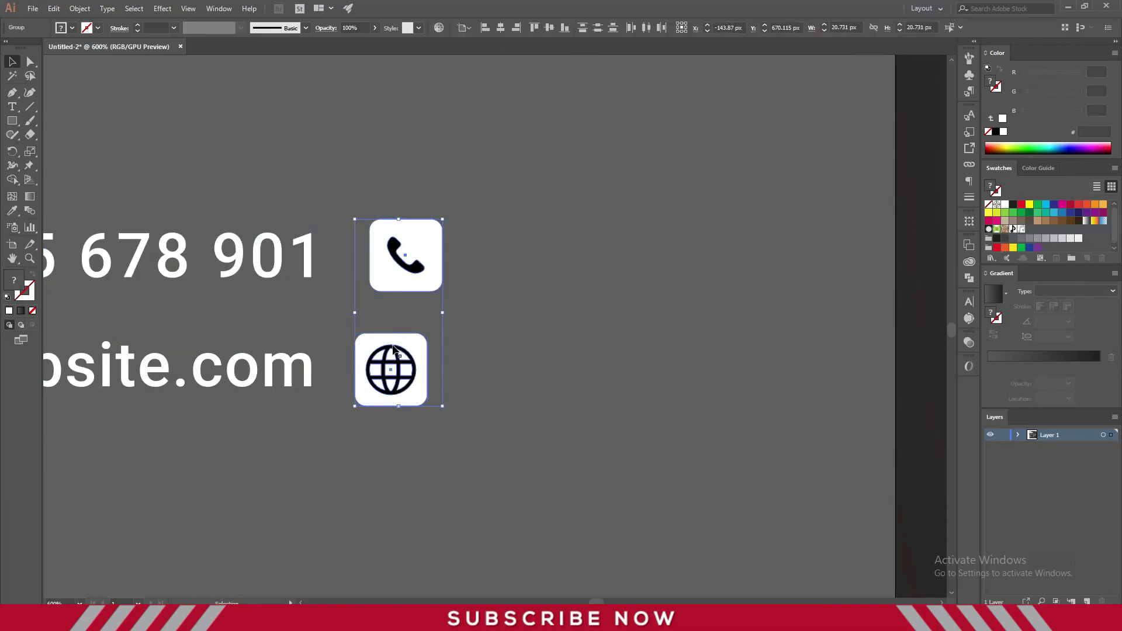
left_click(549, 28)
key("ctrl+z")
left_click(501, 27)
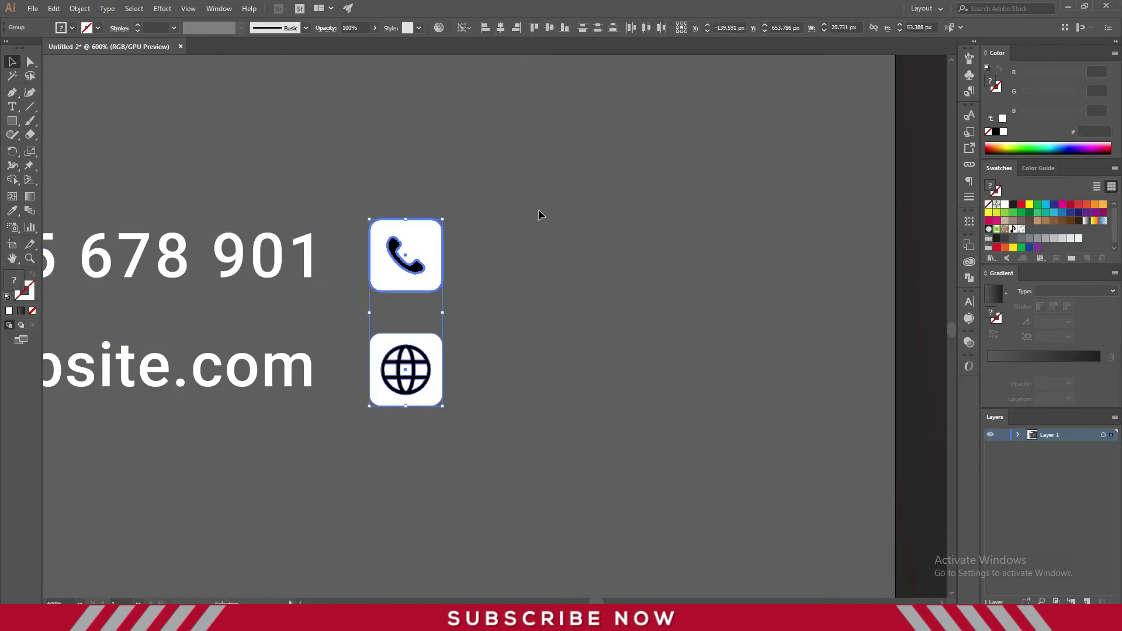
key("ctrl+minus")
key("ctrl+minus")
key("ctrl+minus")
left_click_drag(310, 195, 517, 290)
left_click(503, 315)
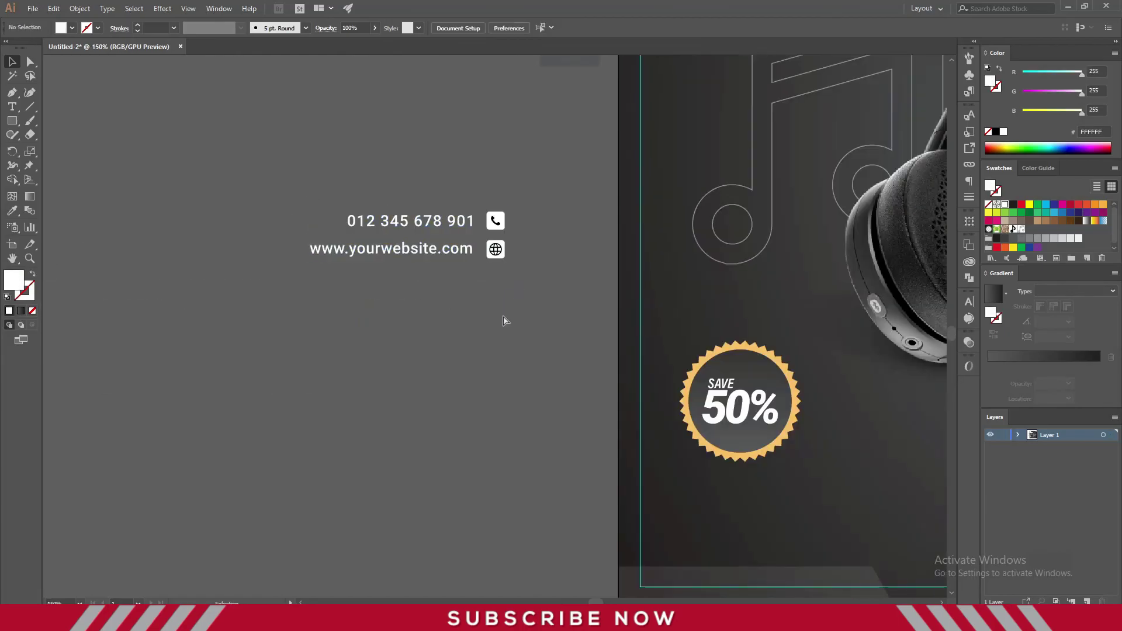
key("ctrl+0")
Align the contact block to the background's right and bottom edges, using the background as key object
left_click_drag(122, 443, 176, 427)
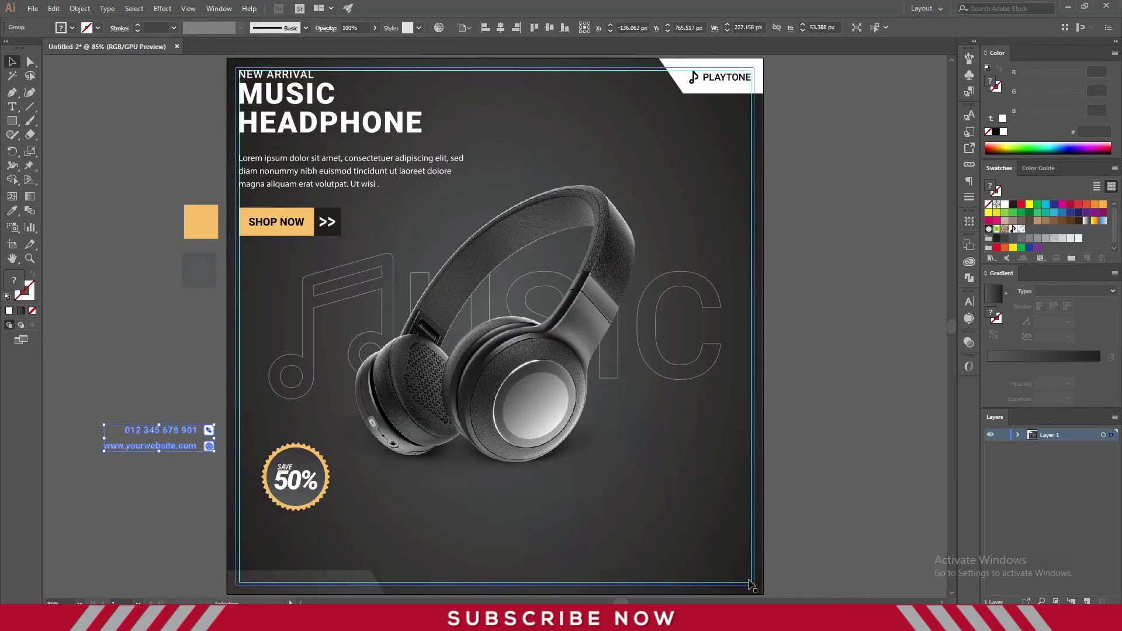
left_click(573, 335)
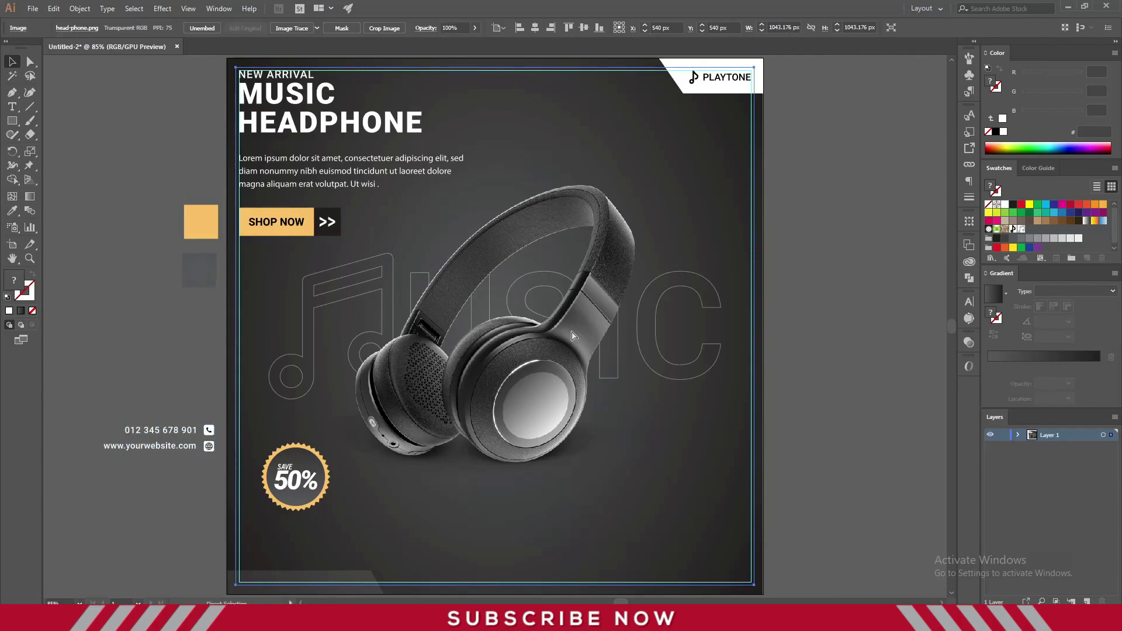
key("ctrl+shift+a")
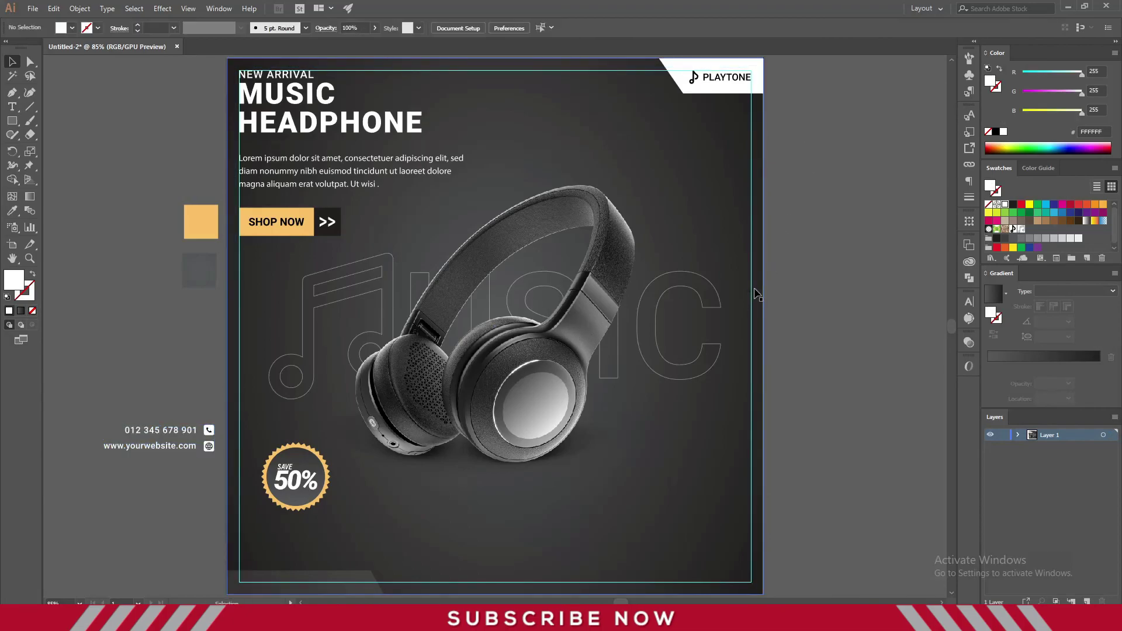
left_click(757, 294)
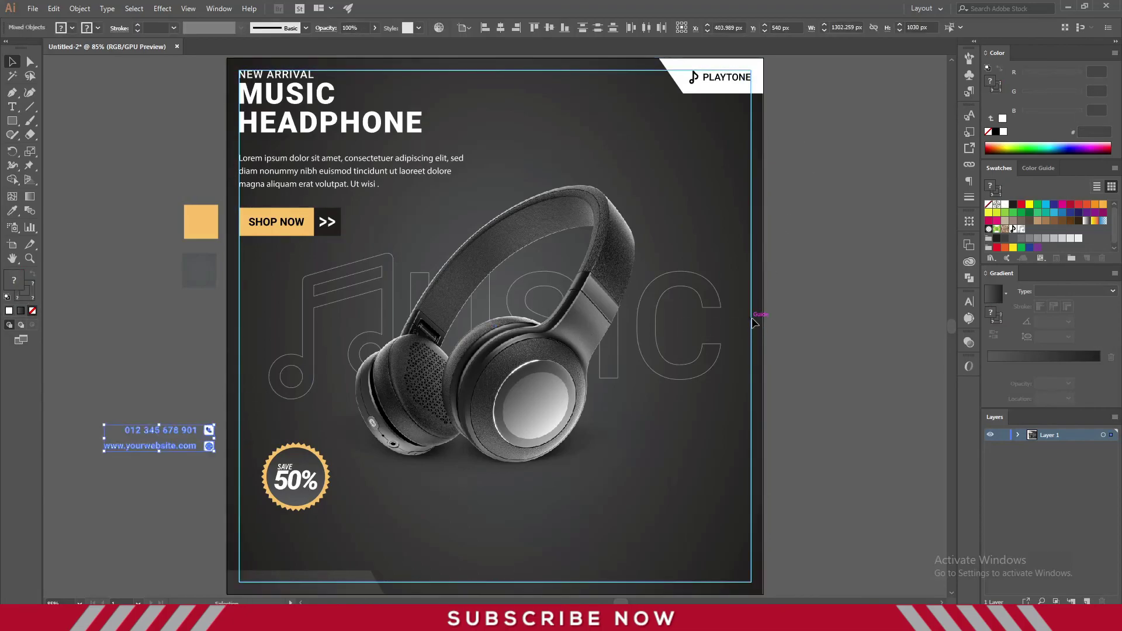
left_click(751, 322)
left_click(516, 28)
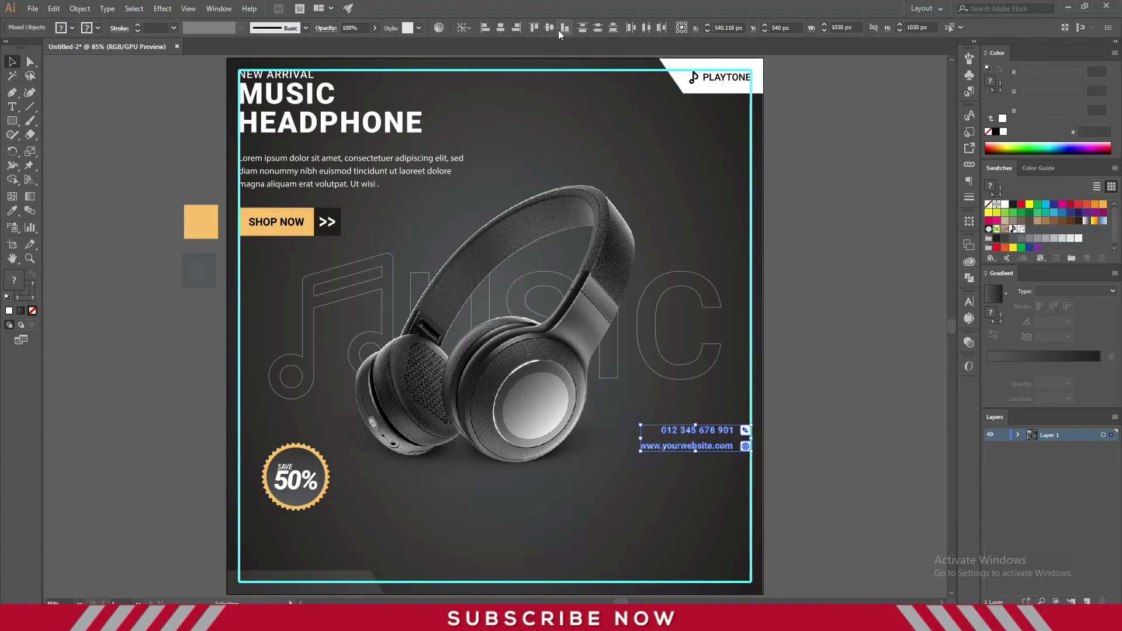
left_click(560, 29)
left_click(842, 293)
Shrink the contact block slightly, re-align it flush right, and fit the whole poster in view
key("a")
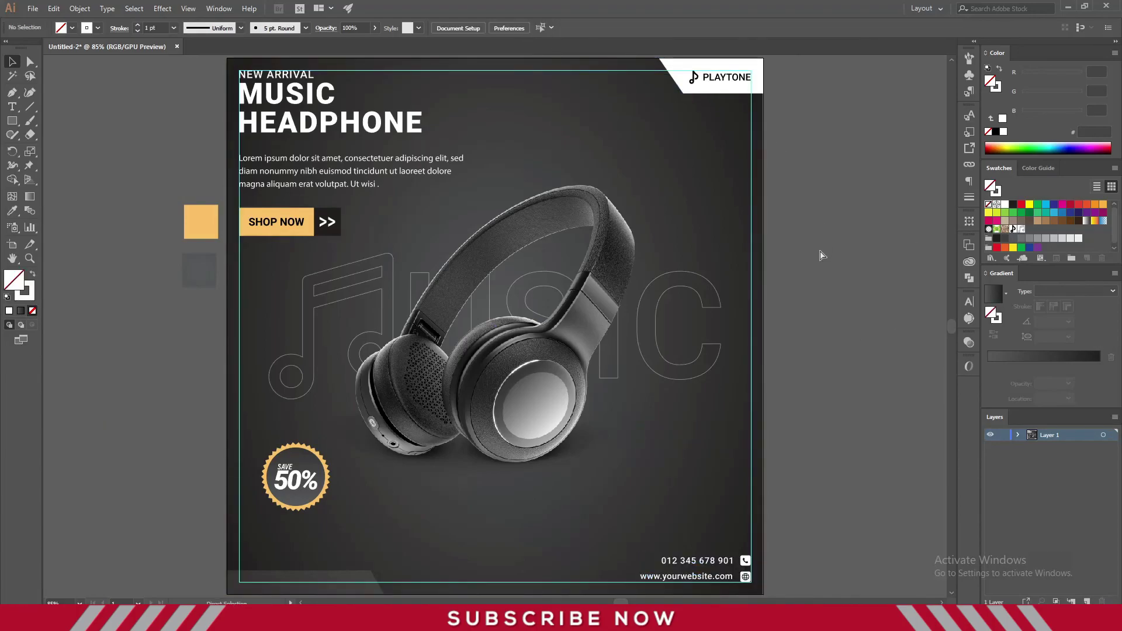
left_click(745, 577)
scroll(753, 586, "up", 3)
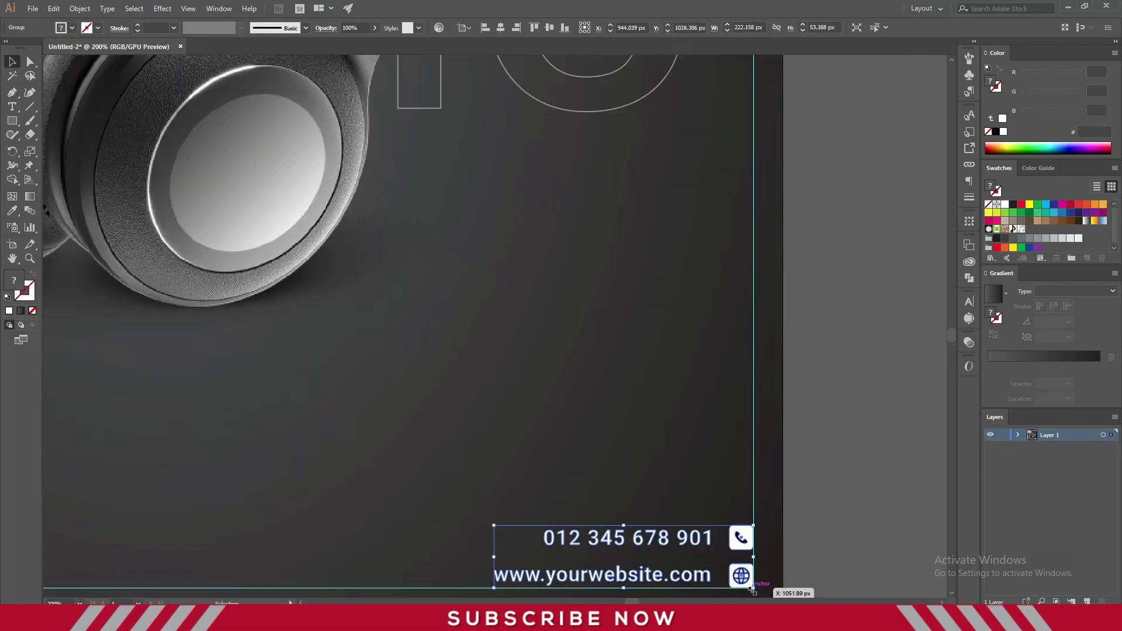
left_click_drag(754, 588, 737, 584)
left_click(762, 590, "shift")
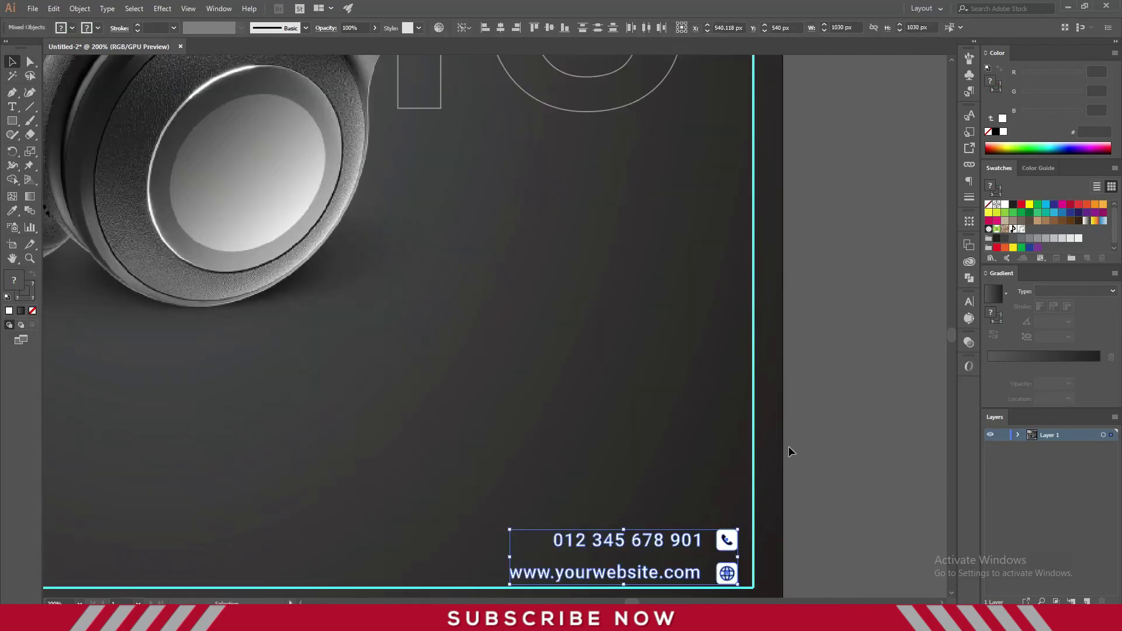
left_click(521, 33)
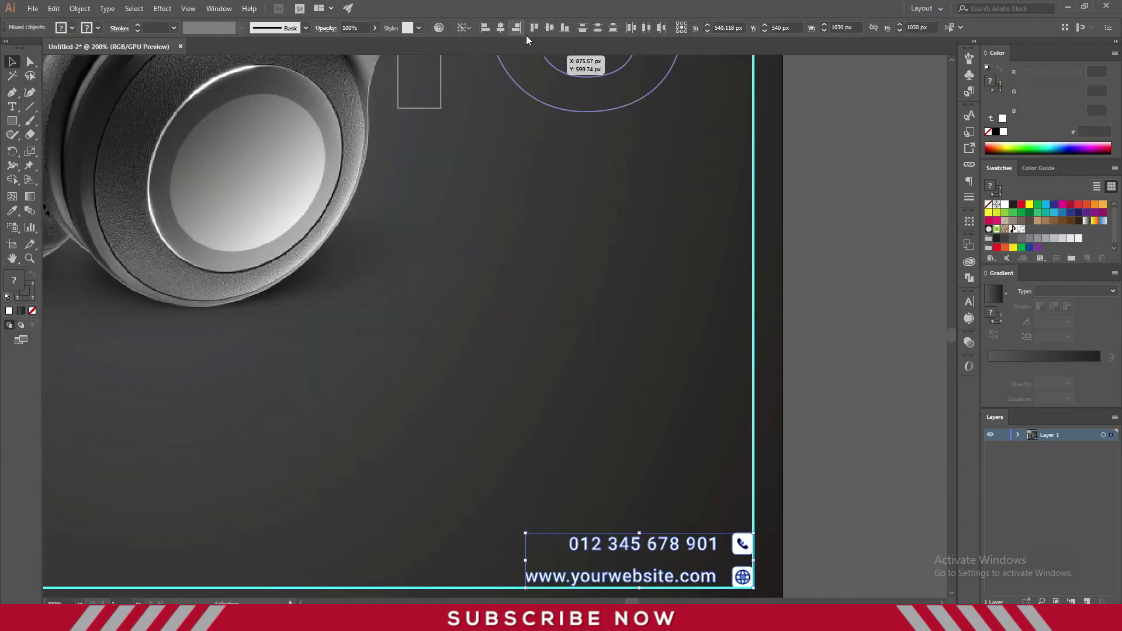
left_click(859, 276)
key("ctrl+0")
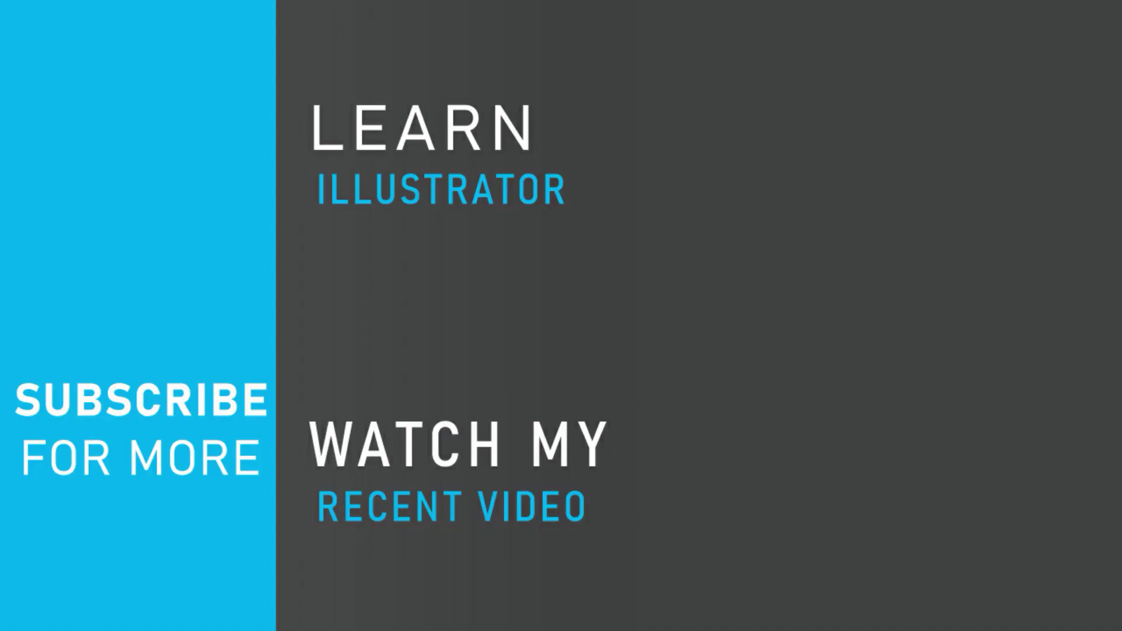